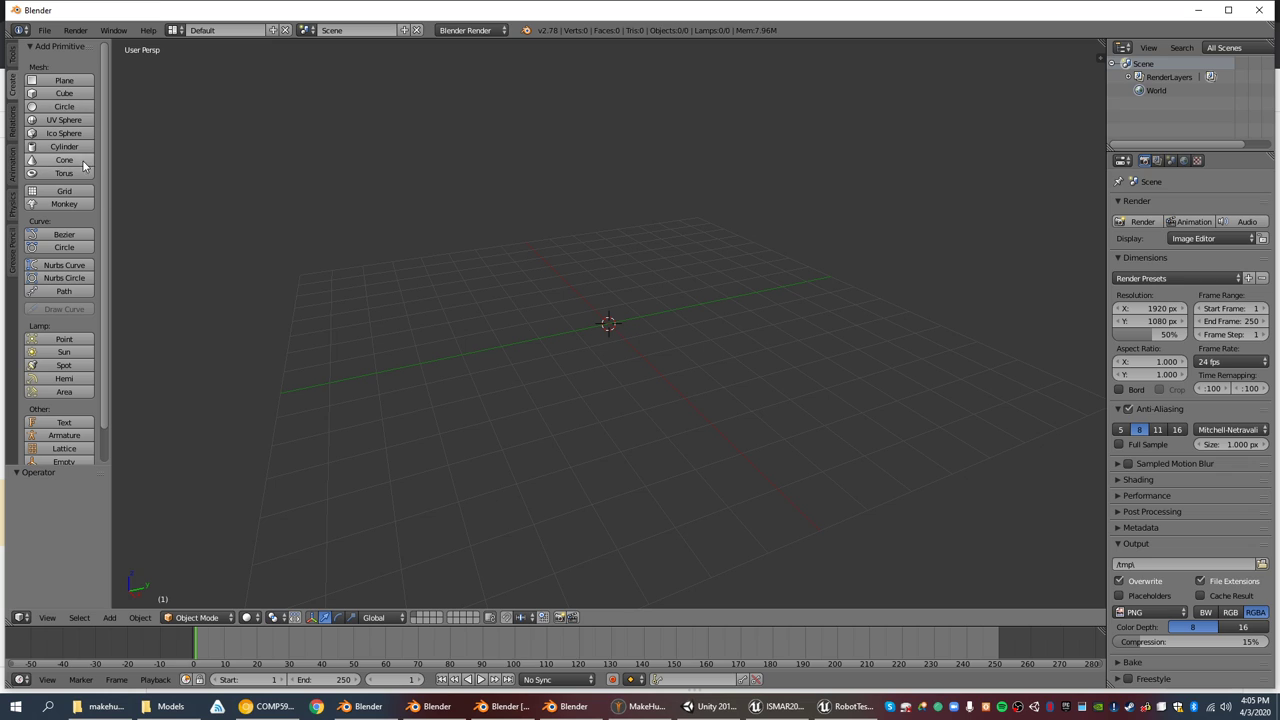
pyautogui.click(64, 93)
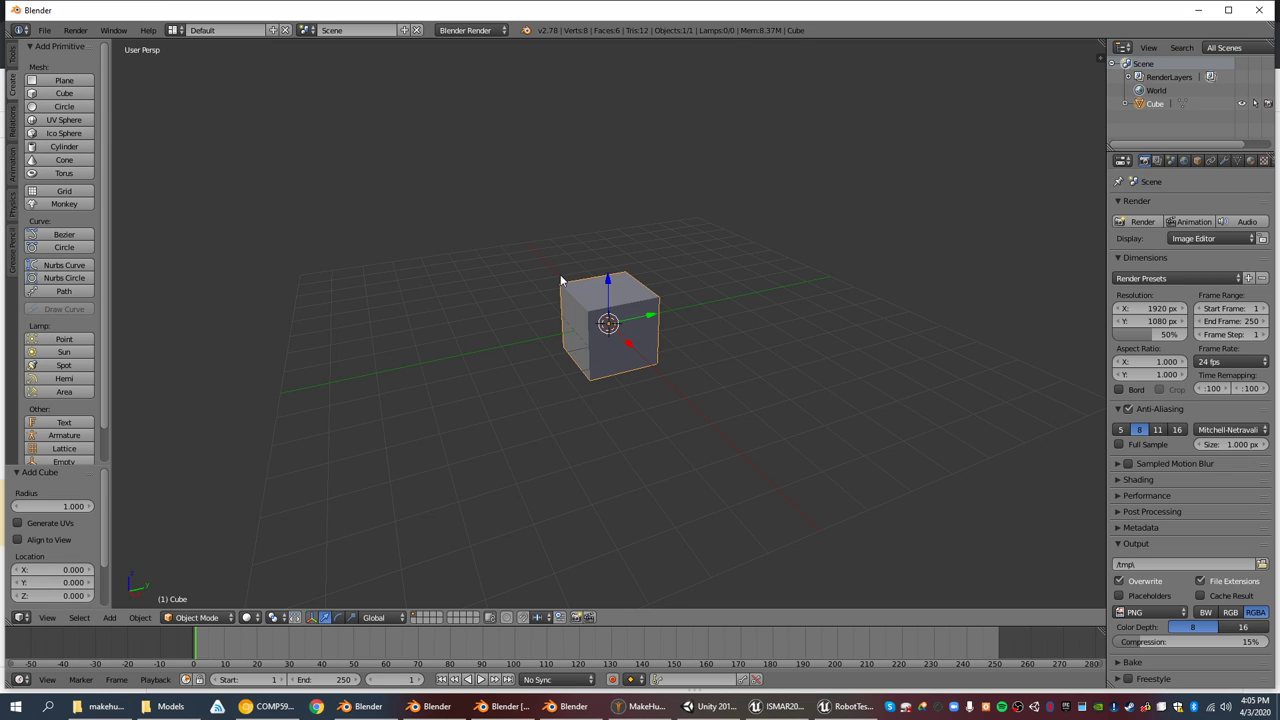
pyautogui.scroll(4, 649, 334)
pyautogui.moveTo(649, 334); pyautogui.dragTo(528, 302, button='middle')
pyautogui.scroll(-3, 665, 350)
pyautogui.press('Delete')
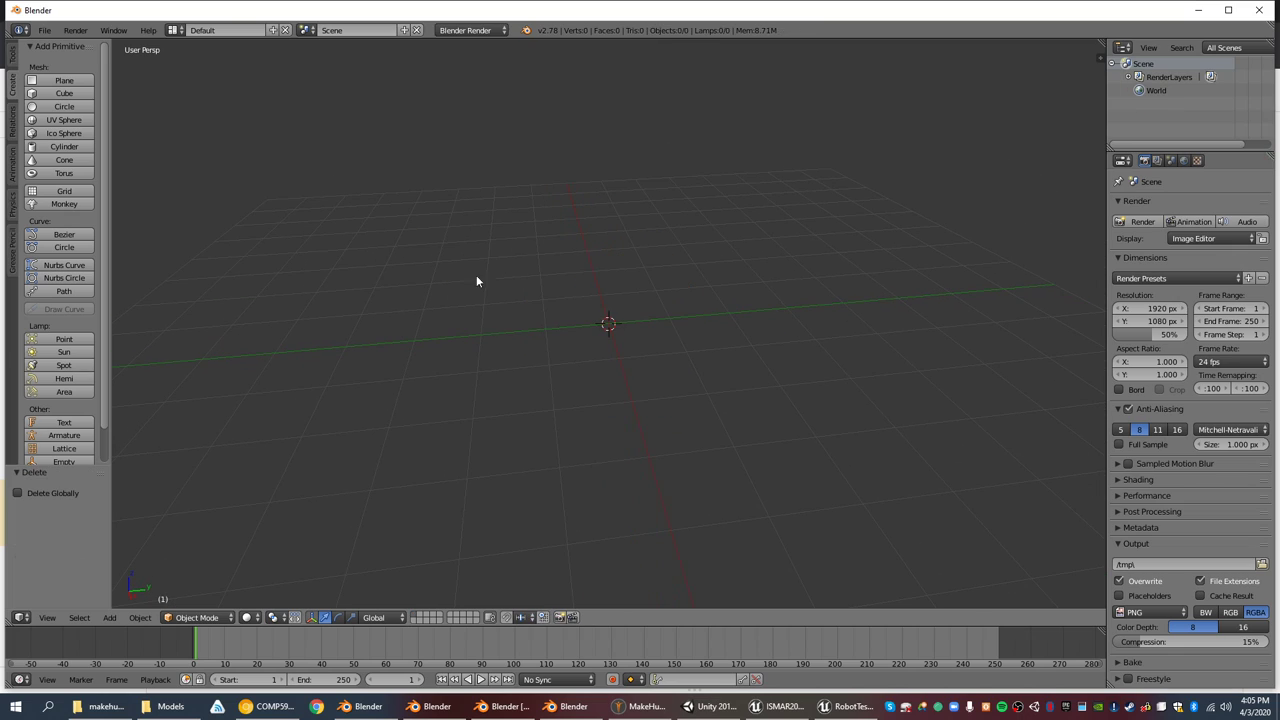
# - Add a monkey mesh at the scene origin
pyautogui.click(58, 205)
pyautogui.scroll(1, 552, 302)
pyautogui.scroll(-1, 552, 302)
pyautogui.moveTo(552, 302); pyautogui.dragTo(606, 294, button='middle')
# - Split the 3D view vertically and turn the new area into a Dope Sheet editor
pyautogui.moveTo(1103, 42); pyautogui.dragTo(706, 480)
pyautogui.click(719, 617)
pyautogui.click(755, 556)
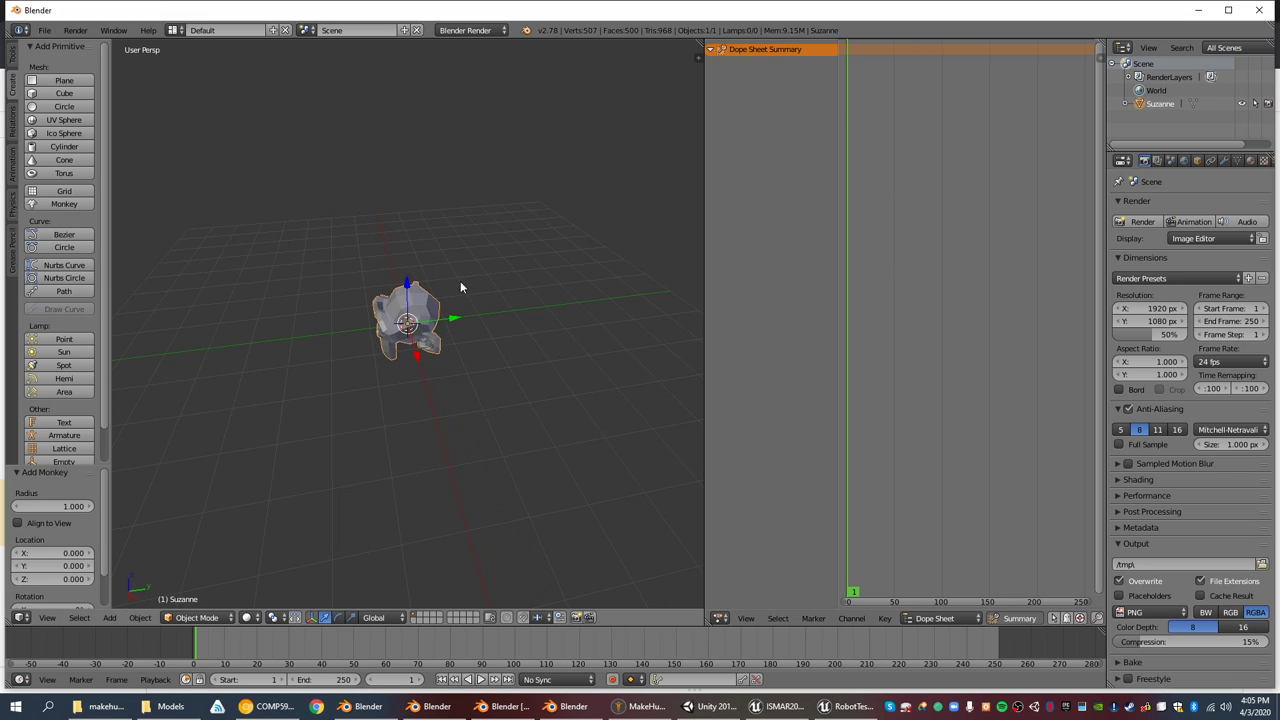
# - Insert a LocRotScale keyframe for the monkey at frame 1
pyautogui.scroll(5, 460, 281)
pyautogui.moveTo(504, 262); pyautogui.dragTo(520, 250, button='middle')
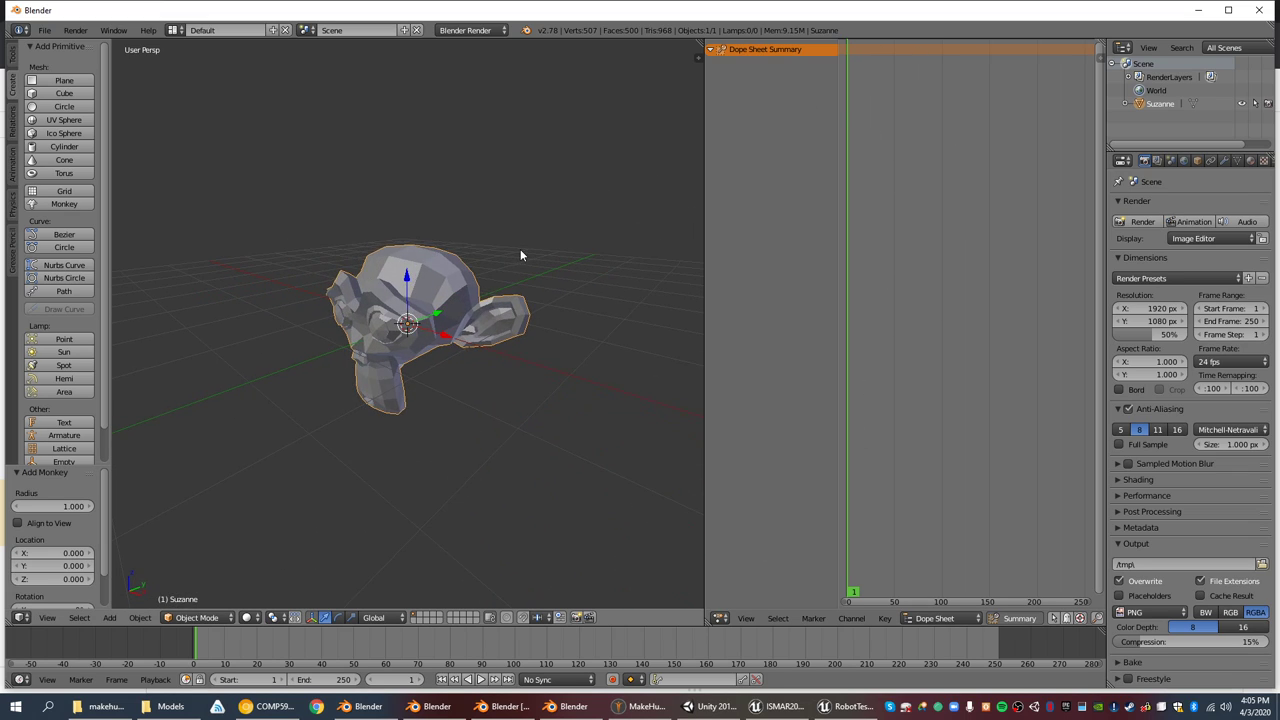
pyautogui.press('i')
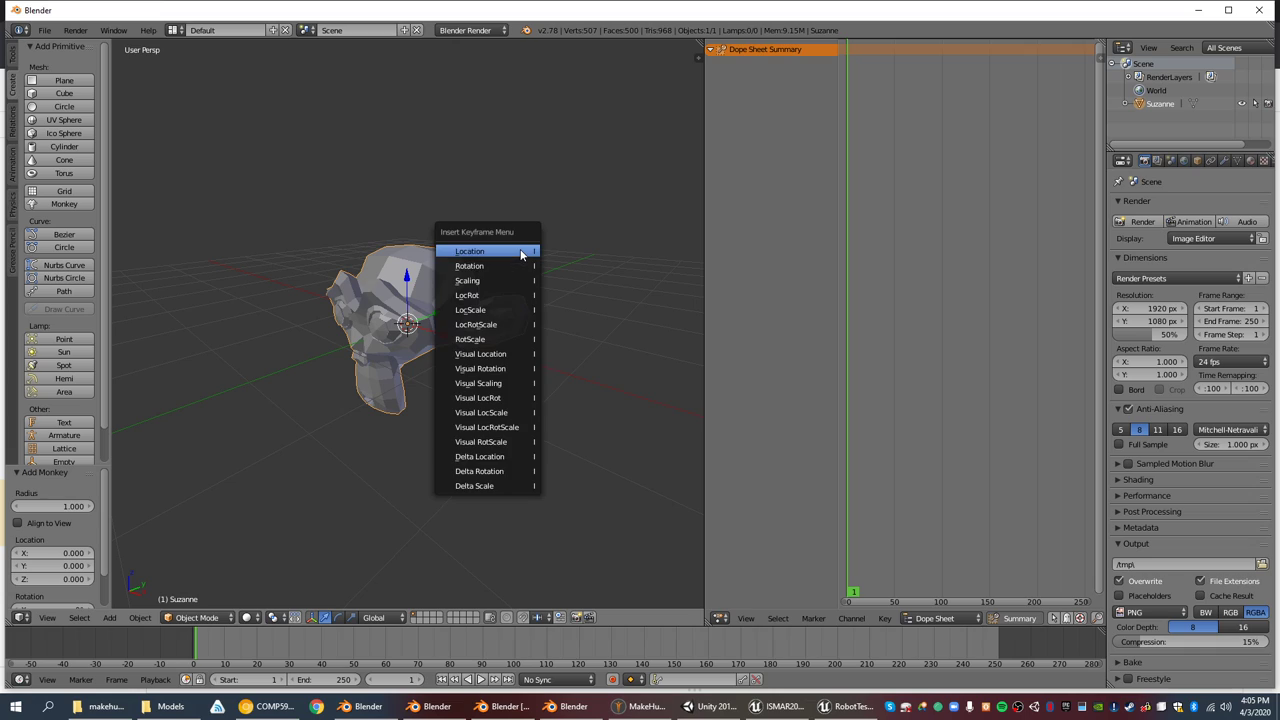
pyautogui.click(497, 325)
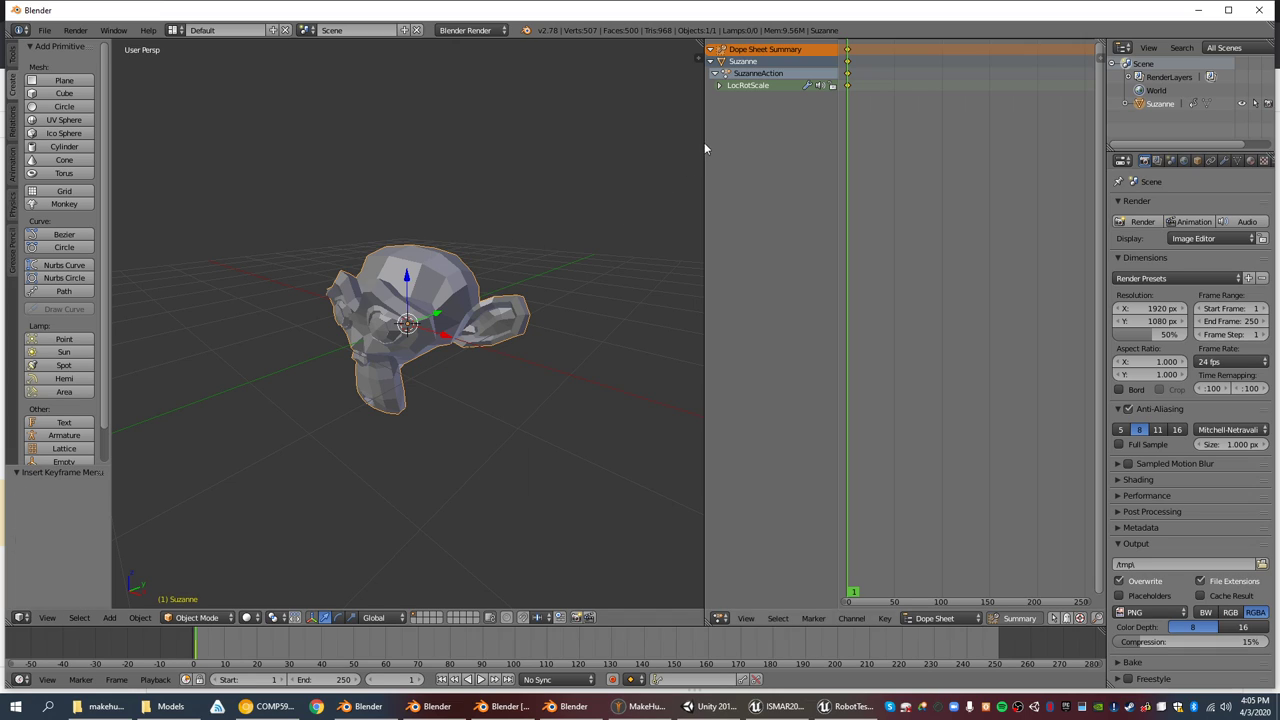
# - Raise the monkey about 2.15 units along the Z axis while still at frame 1
pyautogui.scroll(1, 604, 149)
pyautogui.moveTo(520, 308); pyautogui.dragTo(494, 314, button='middle')
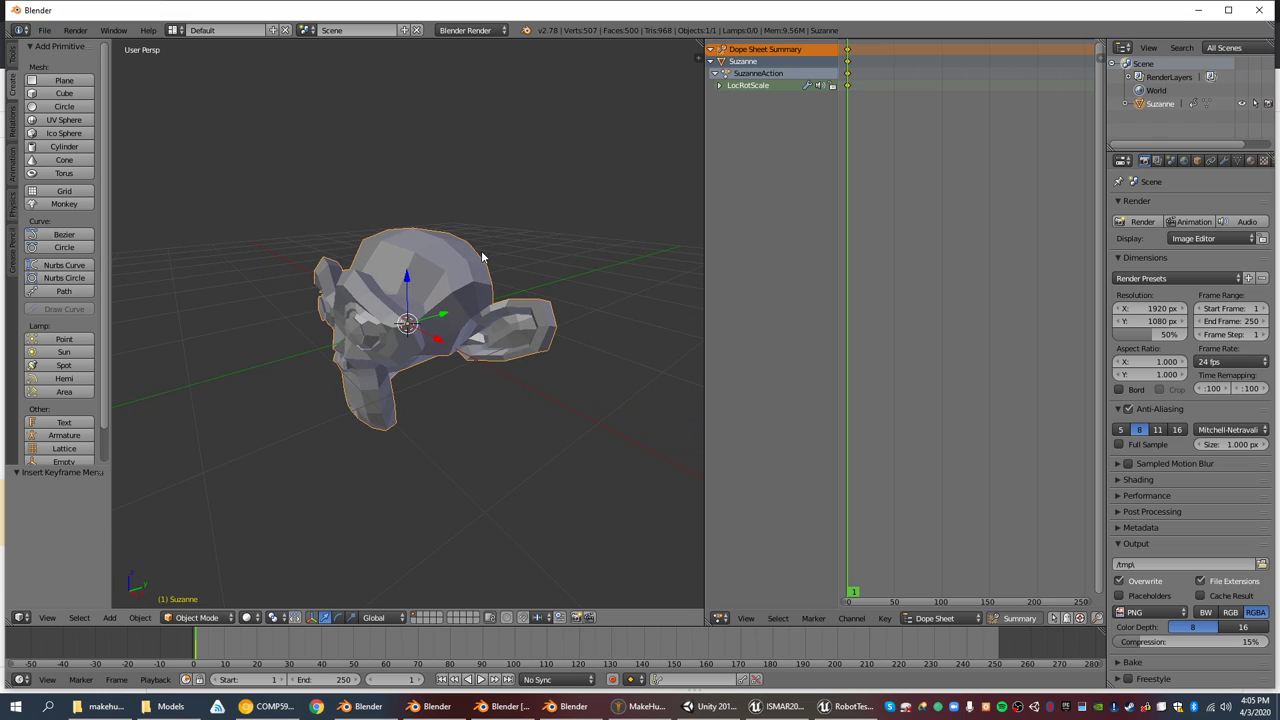
pyautogui.press('g')
pyautogui.press('x')
pyautogui.moveTo(408, 320); pyautogui.dragTo(518, 132)
# - Go to frame 30 and move the monkey away from the origin, raising it about 2.33 units along Z
pyautogui.moveTo(241, 646); pyautogui.dragTo(291, 647)
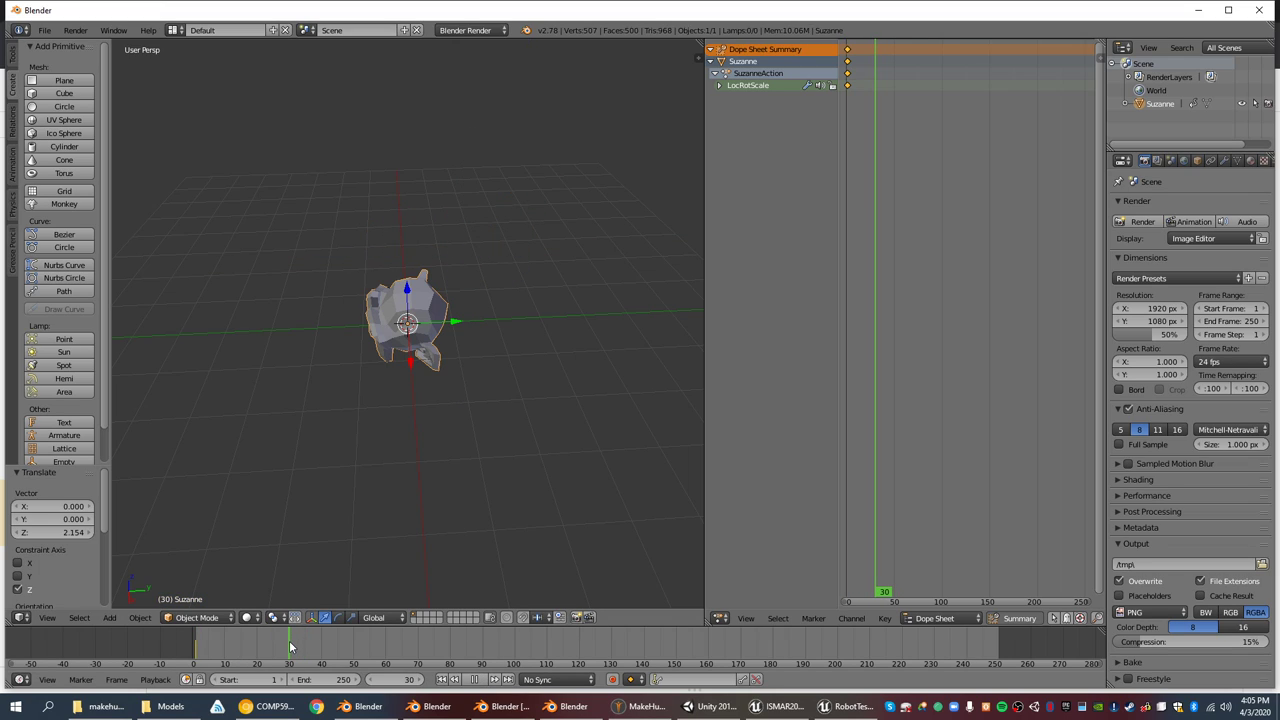
pyautogui.press('g')
pyautogui.press('y')
pyautogui.click(610, 330)
pyautogui.press('g')
pyautogui.press('x')
pyautogui.moveTo(529, 216); pyautogui.dragTo(530, 214)
pyautogui.moveTo(507, 160); pyautogui.dragTo(525, 80)
pyautogui.moveTo(482, 227); pyautogui.dragTo(520, 215, button='middle')
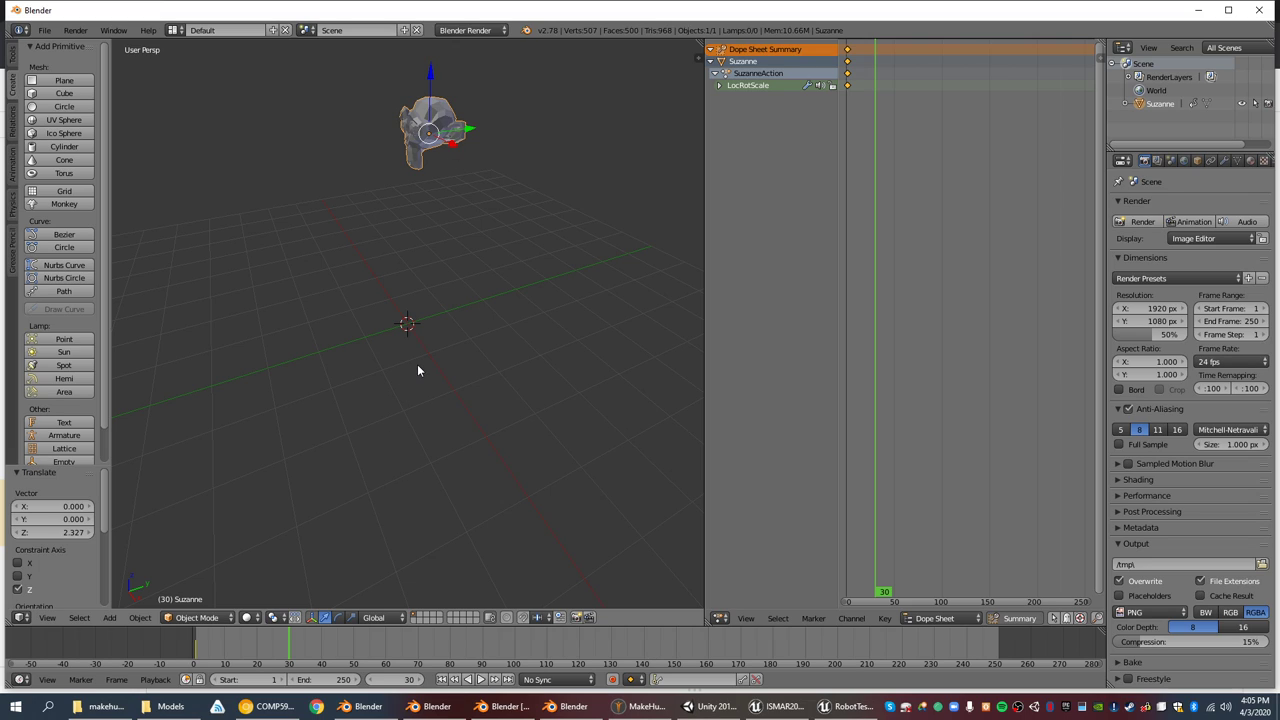
# - Rotate the monkey around the Z axis, and by about -61° around the X axis
pyautogui.press('r')
pyautogui.press('z')
pyautogui.click(611, 306)
pyautogui.press('r')
pyautogui.press('x')
pyautogui.click(351, 415)
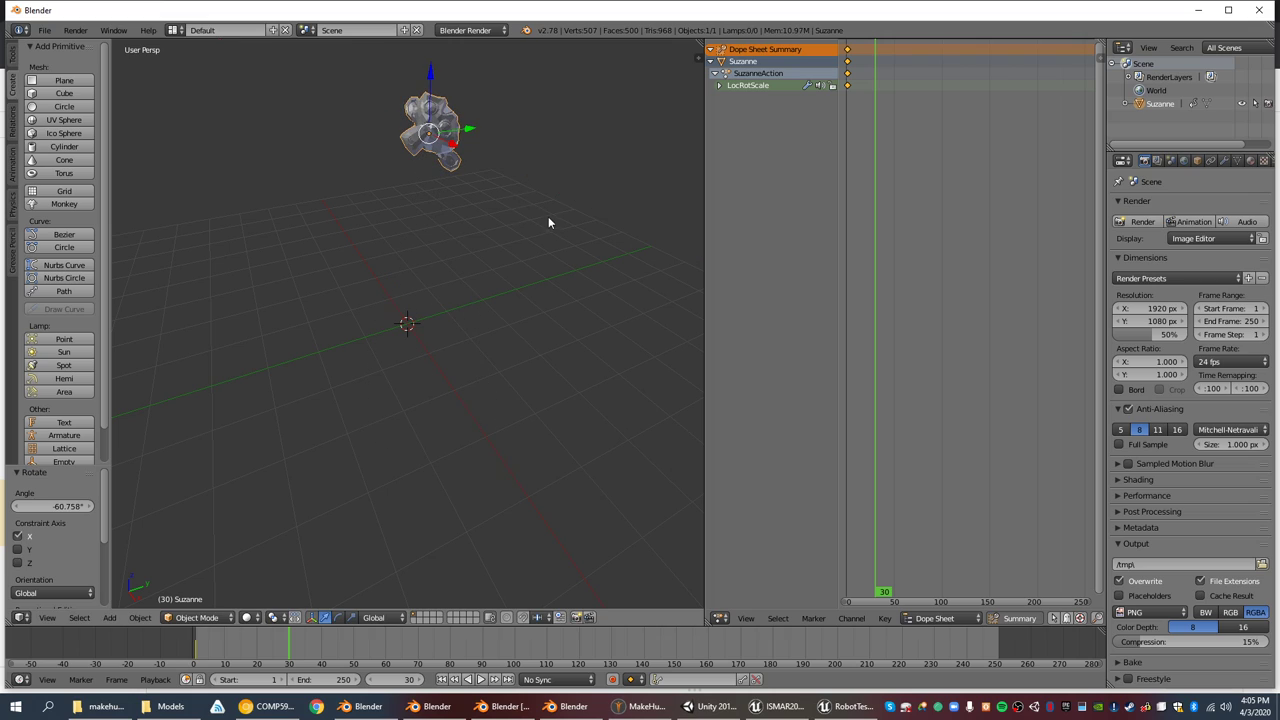
# - Scale the monkey up to about 2.5 times its size and insert a LocRotScale keyframe at frame 30
pyautogui.press('s')
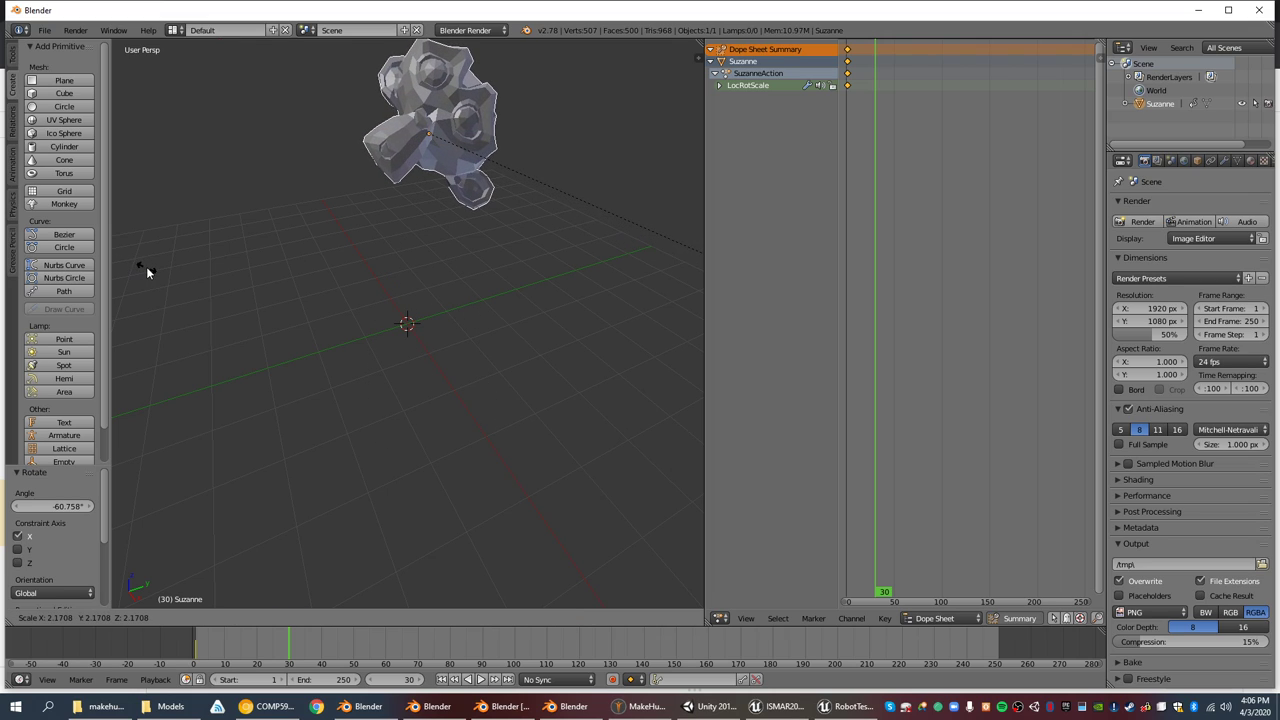
pyautogui.click(146, 266)
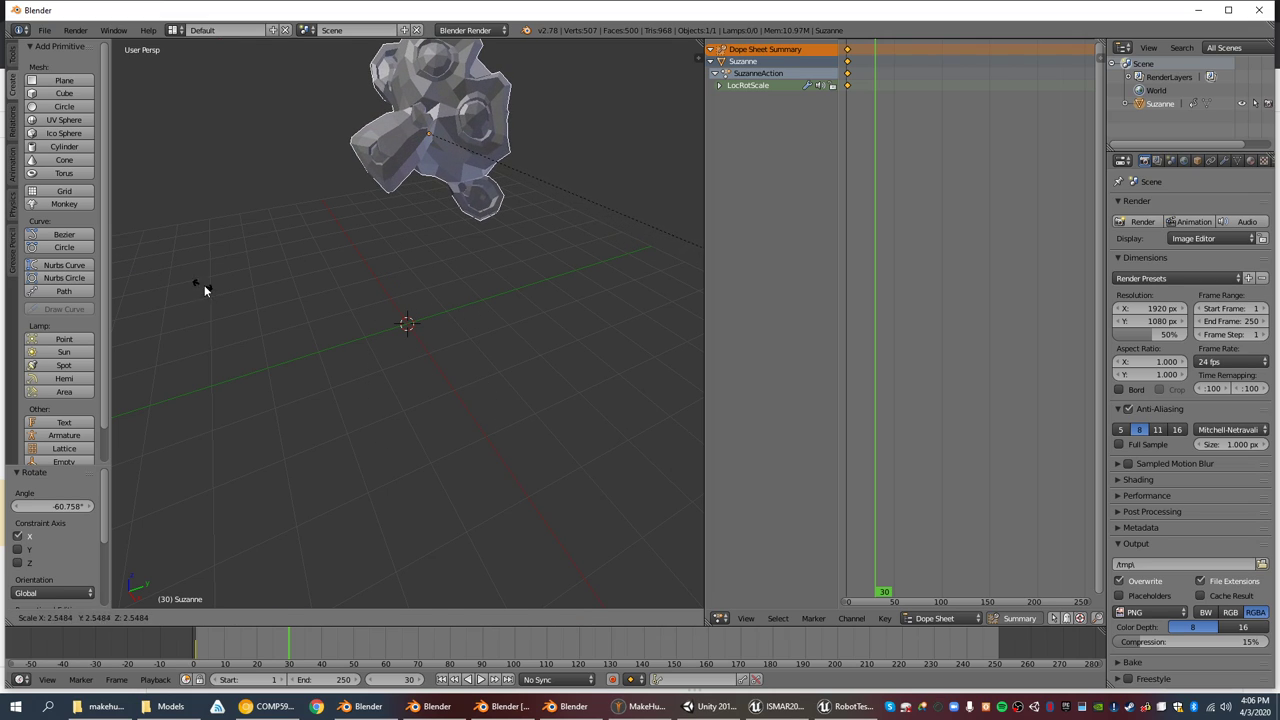
pyautogui.press('i')
pyautogui.click(438, 363)
# - Go to frame 60 and scale the monkey down by a factor of about 0.017
pyautogui.moveTo(221, 648); pyautogui.dragTo(385, 655)
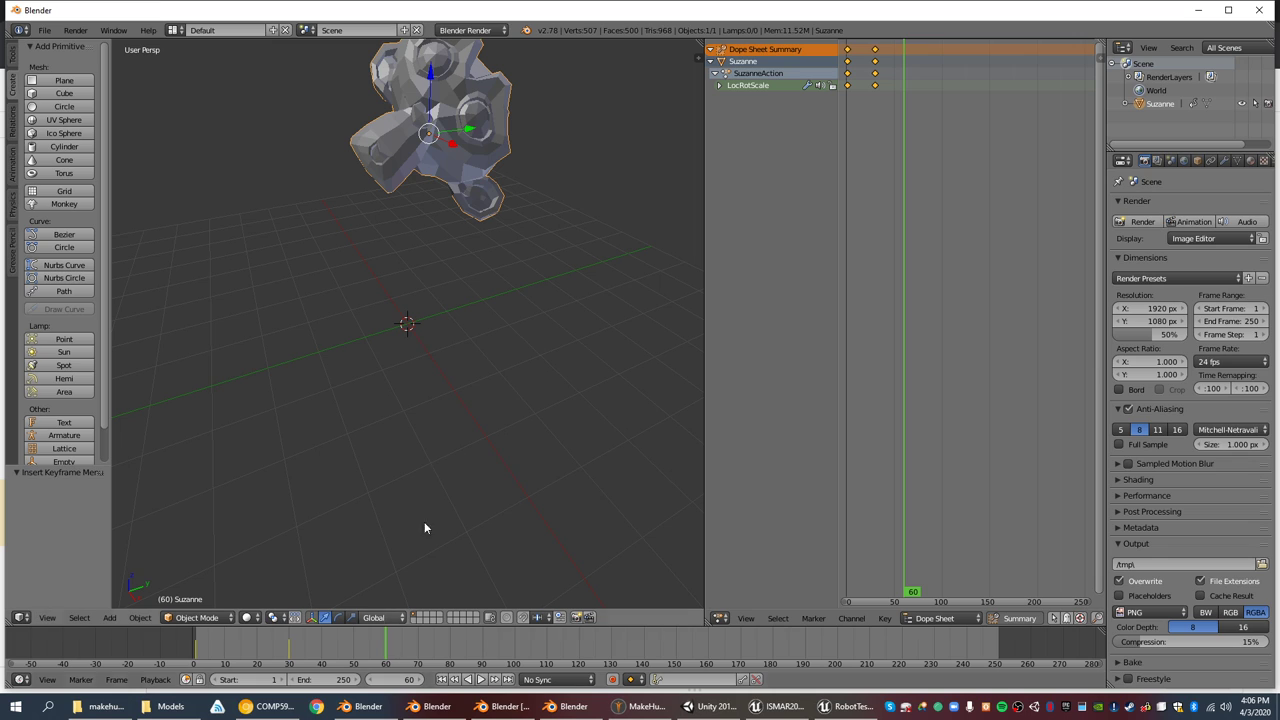
pyautogui.press('KP_Decimal')
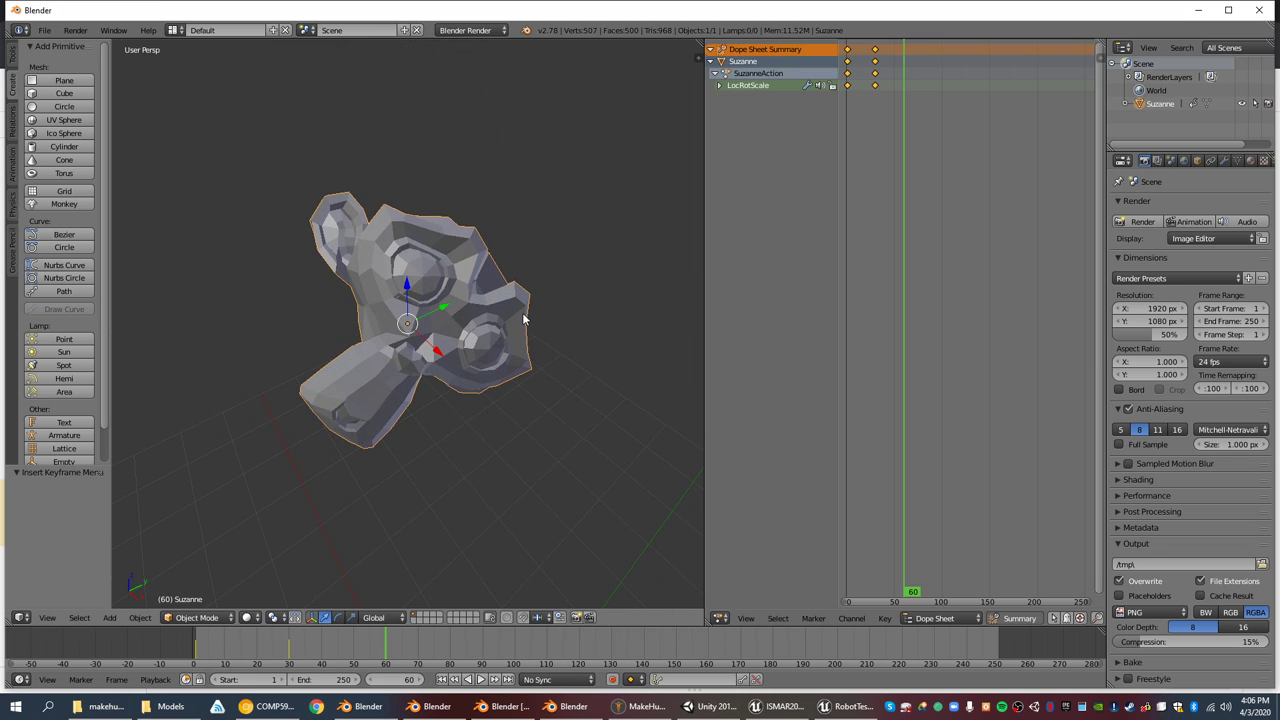
pyautogui.moveTo(530, 379)
pyautogui.mouseDown(button='middle')
pyautogui.moveTo(469, 336)
pyautogui.moveTo(533, 341)
pyautogui.moveTo(528, 355)
pyautogui.mouseUp(button='middle')
pyautogui.scroll(4, 528, 355)
pyautogui.scroll(-4, 528, 355)
pyautogui.moveTo(501, 405); pyautogui.dragTo(450, 358, button='middle')
pyautogui.press('s')
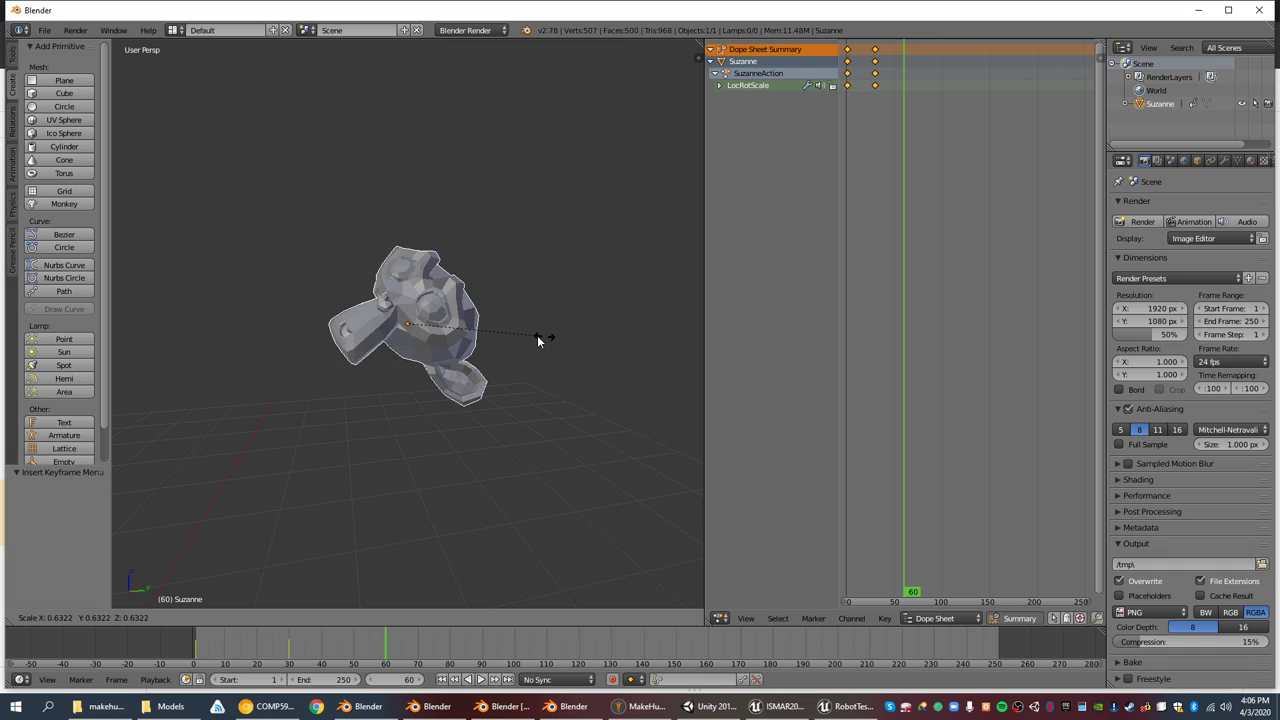
pyautogui.click(411, 325)
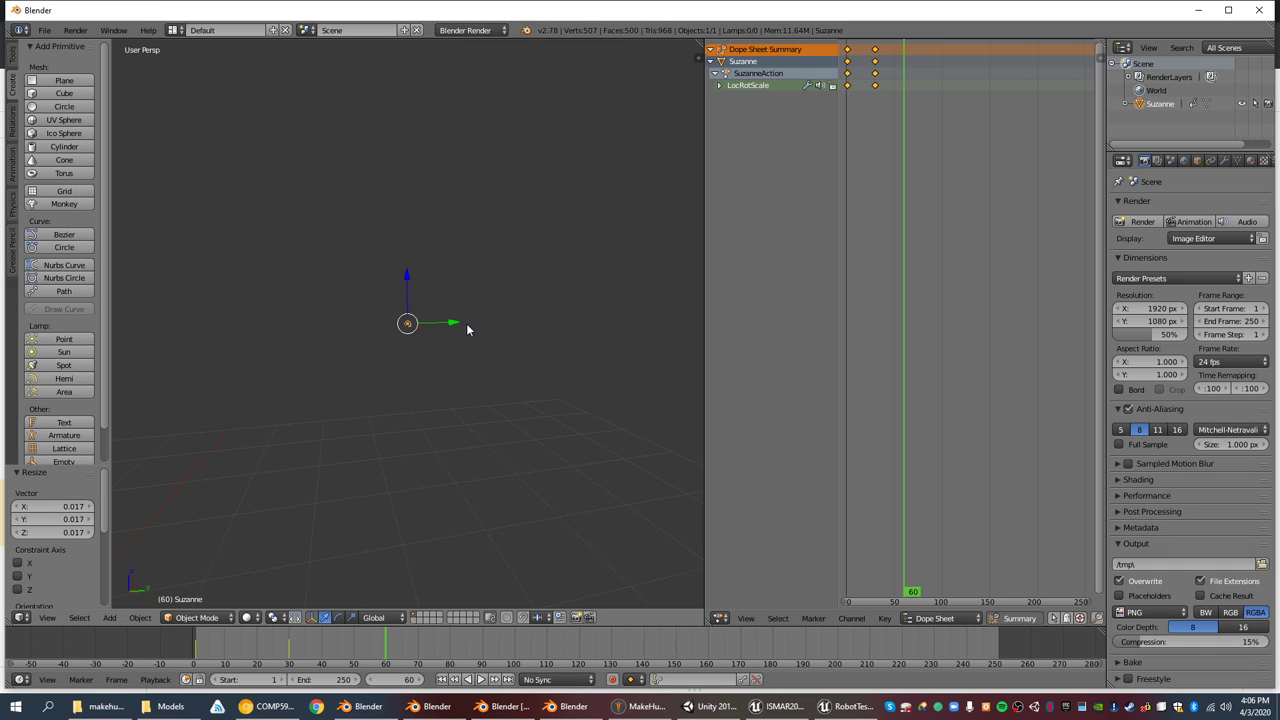
# - Shrink the monkey further by a factor of about 0.13 and insert a LocRotScale keyframe at frame 60
pyautogui.press('s')
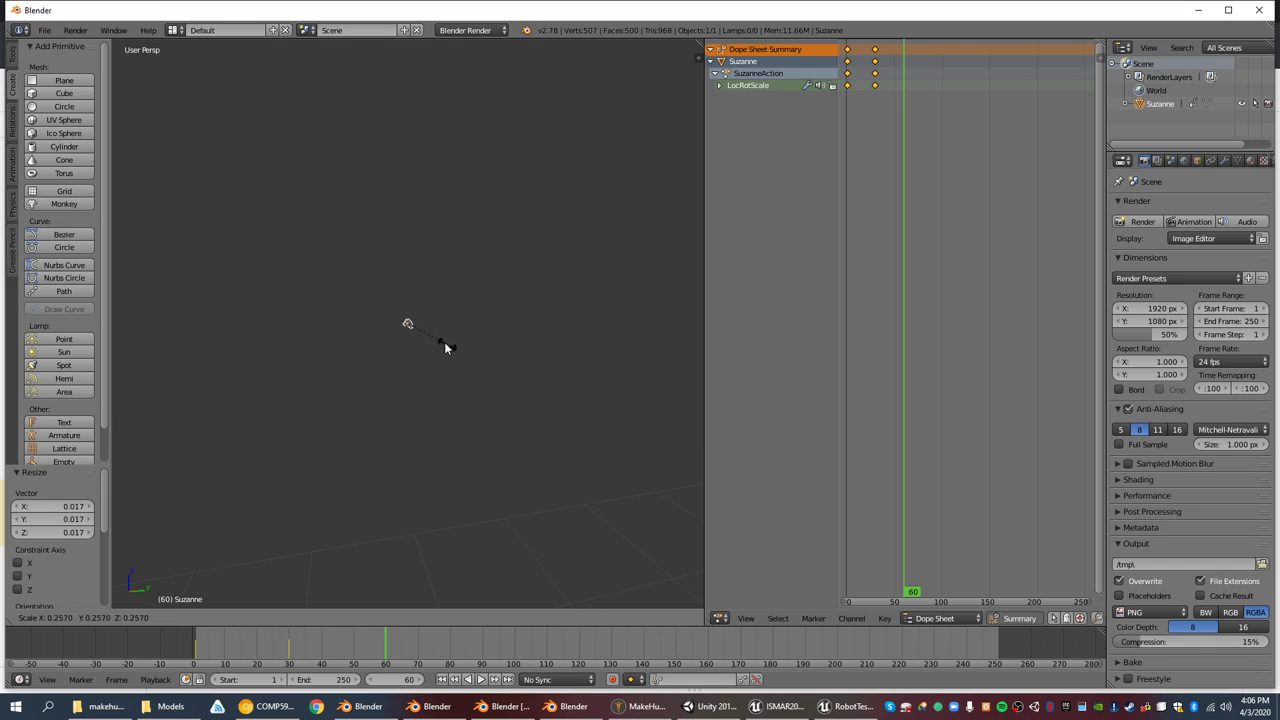
pyautogui.click(427, 341)
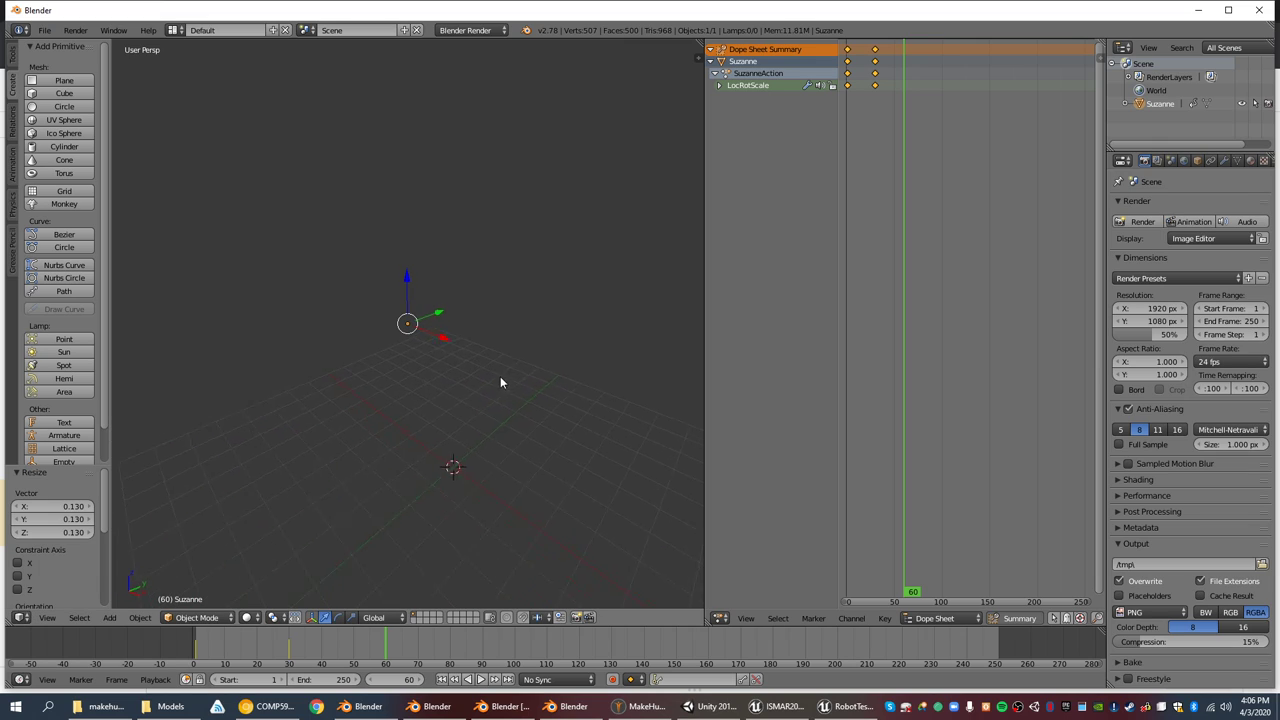
pyautogui.press('i')
pyautogui.click(470, 373)
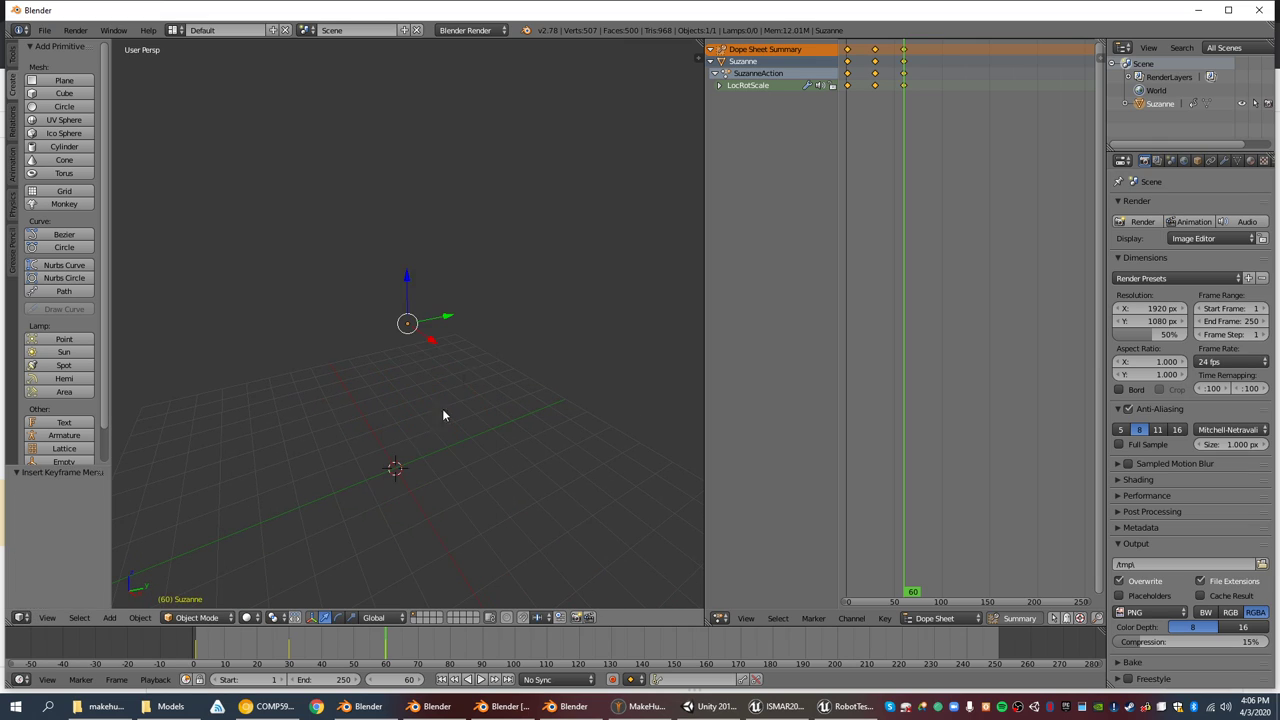
# - Play the monkey's animation and return to frame 1 to review its keyframed movement
pyautogui.hotkey('shift', 'Left')
pyautogui.hotkey('alt', 'a')
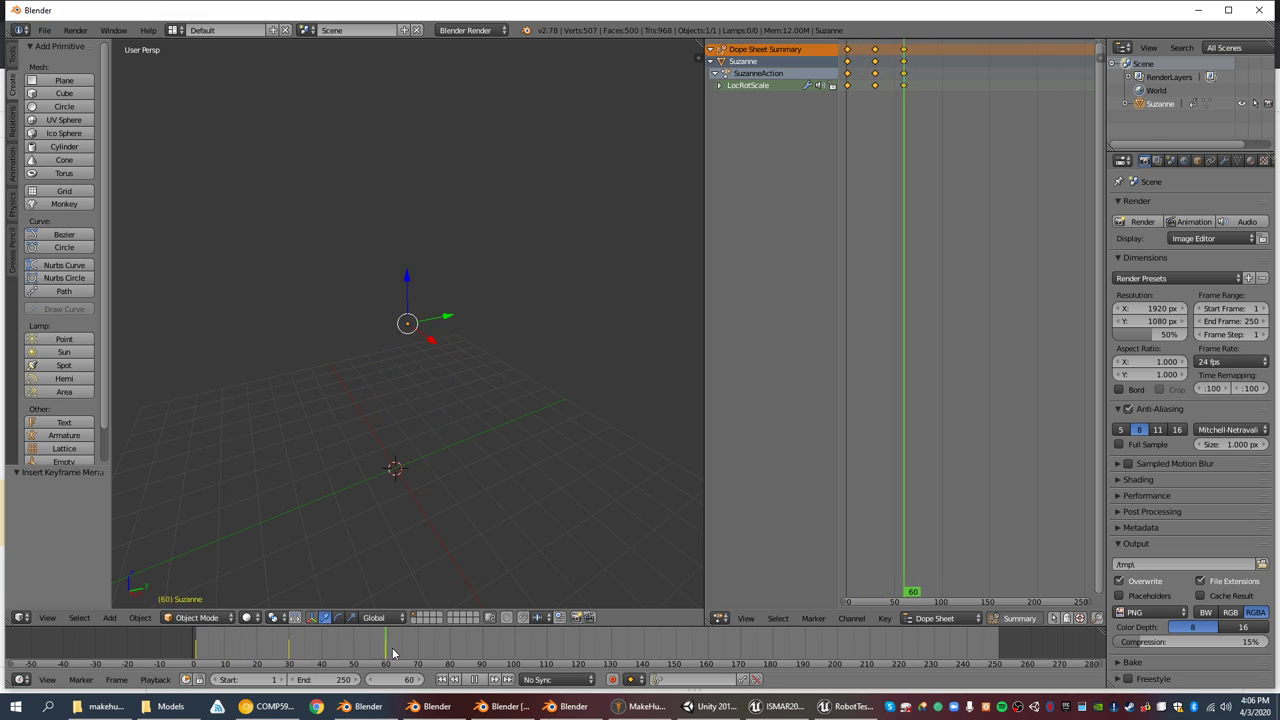
pyautogui.moveTo(280, 665); pyautogui.dragTo(196, 660)
pyautogui.hotkey('alt', 'a')
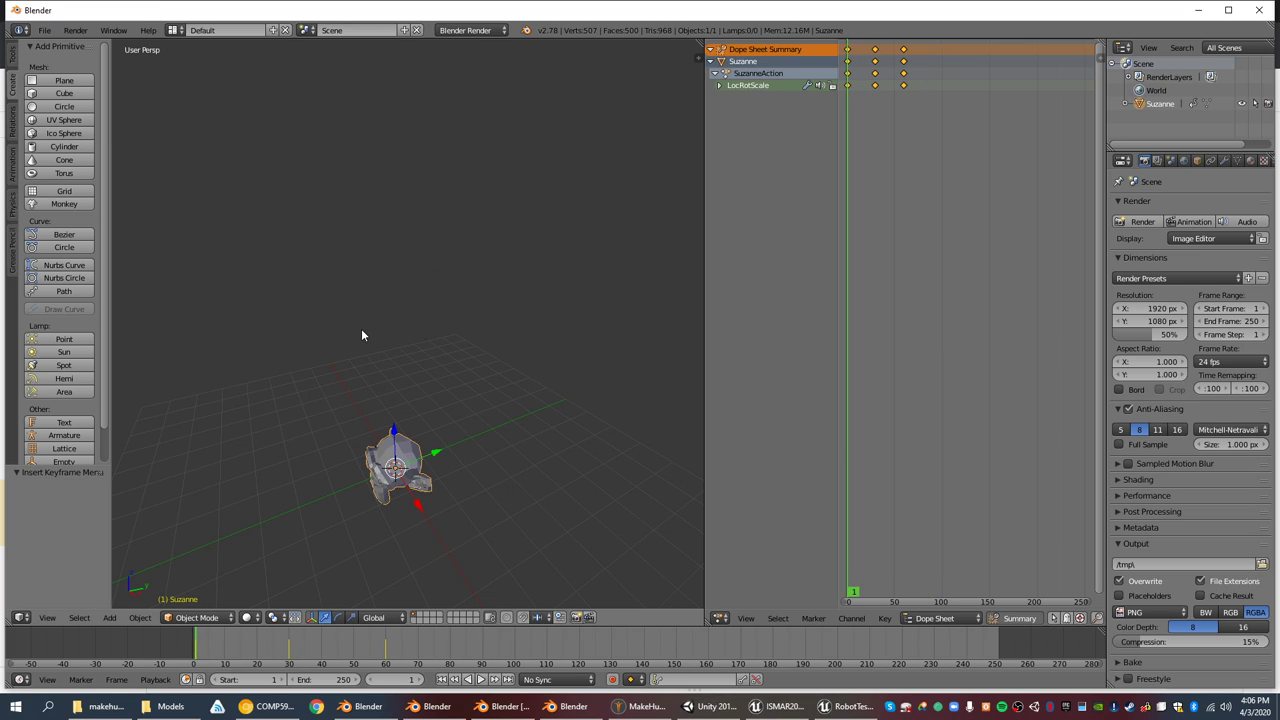
pyautogui.press('i')
pyautogui.scroll(-10, 493, 310)
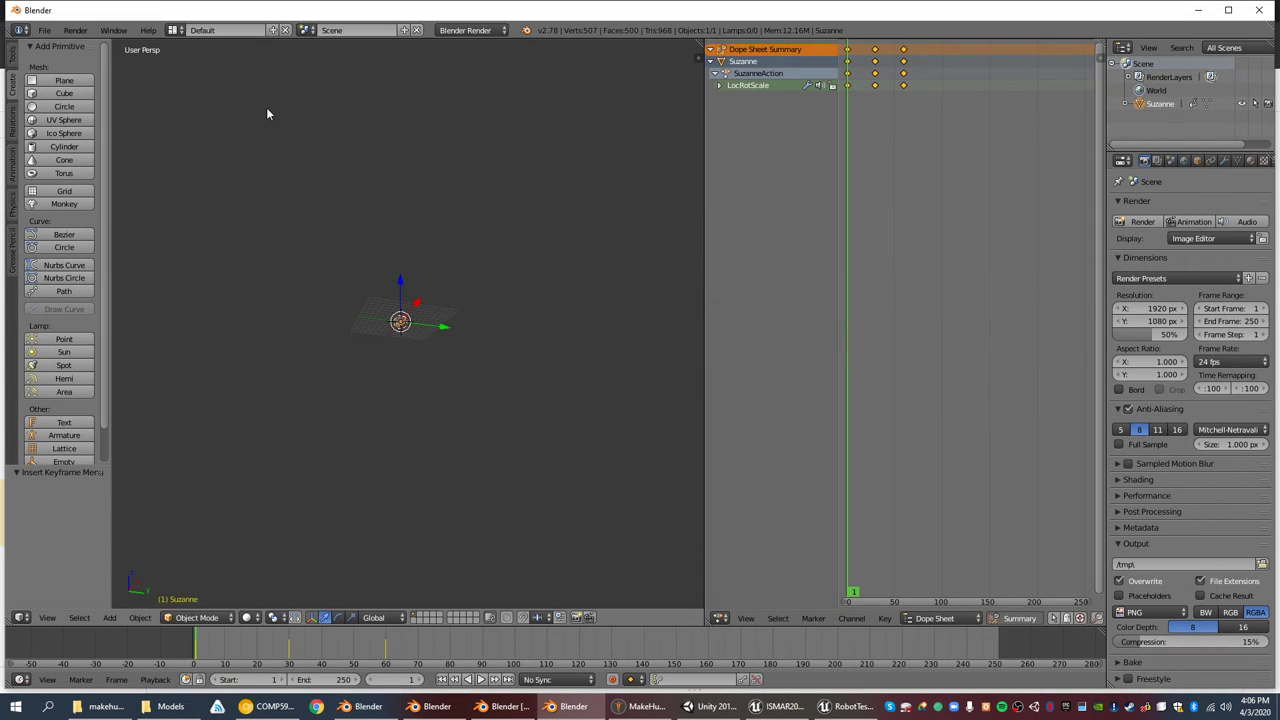
# - Start a new scene by reloading the start-up file without saving the monkey animation
pyautogui.click(44, 30)
pyautogui.click(74, 47)
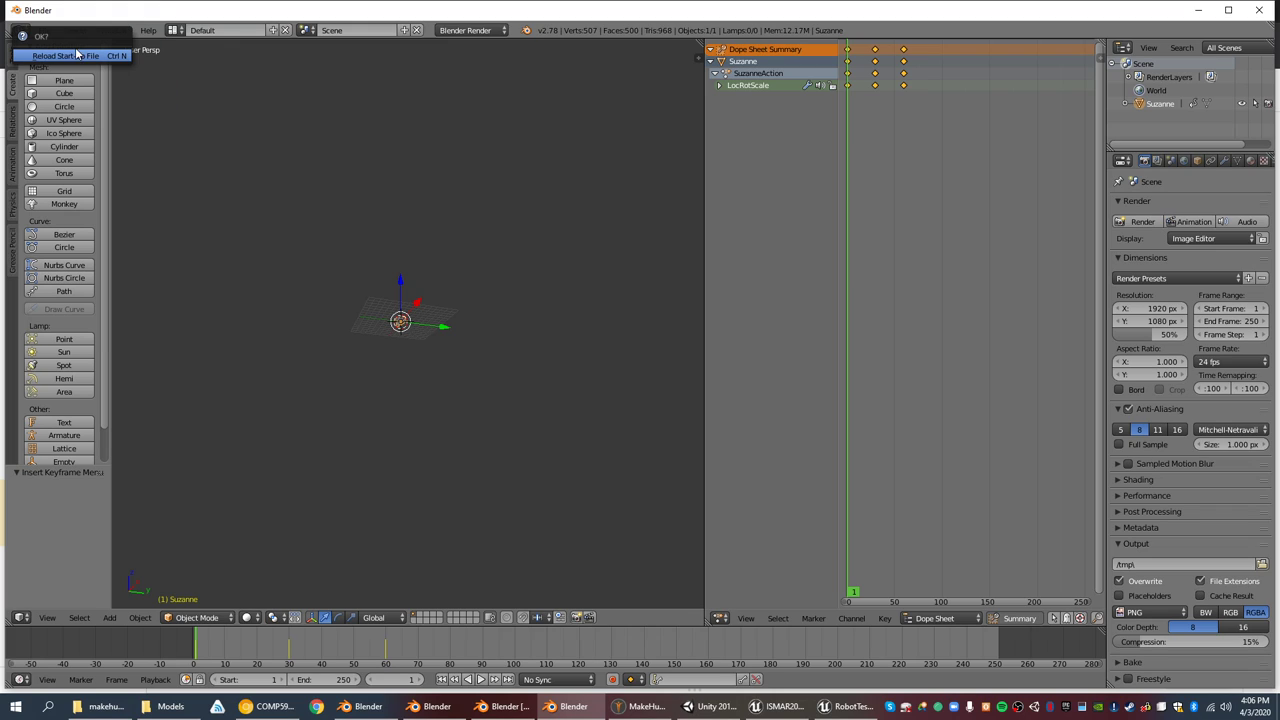
pyautogui.press('Return')
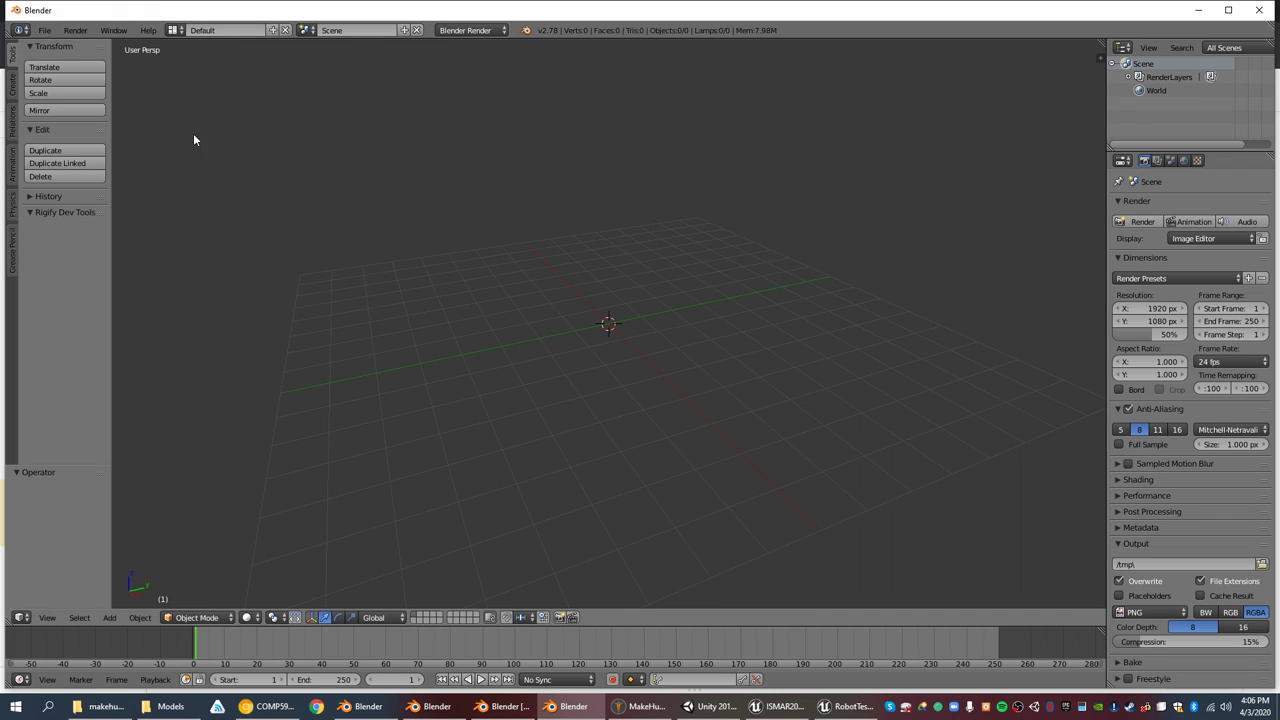
# - Add a cylinder at the origin and stretch it along the Z axis by a factor of about 2.36
pyautogui.click(12, 75)
pyautogui.click(60, 146)
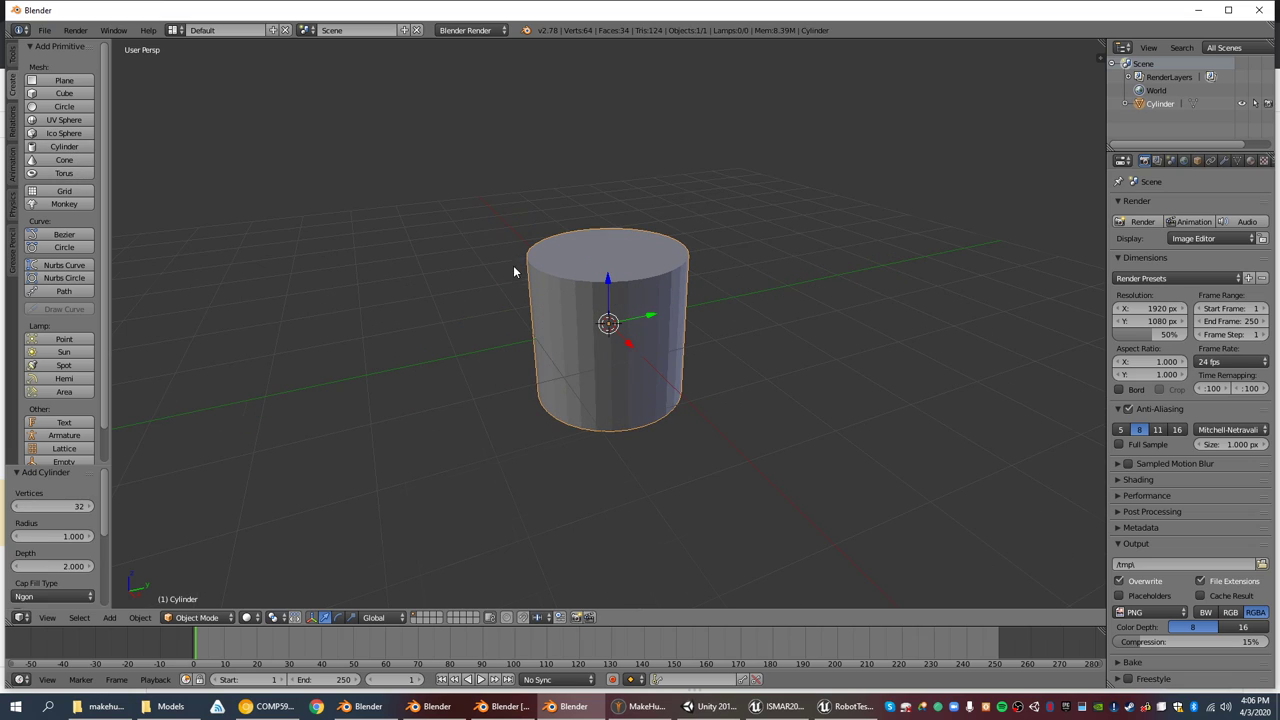
pyautogui.press('s')
pyautogui.press('z')
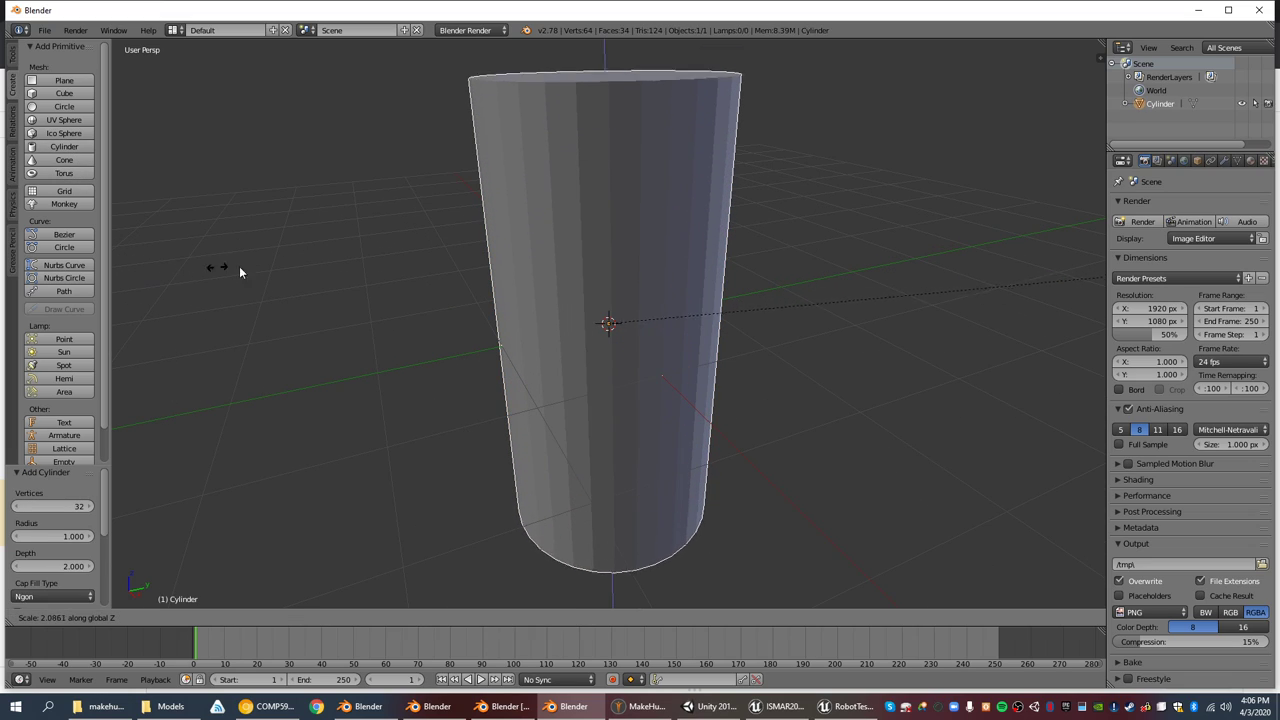
pyautogui.click(297, 270)
pyautogui.scroll(-3, 297, 265)
pyautogui.moveTo(342, 282); pyautogui.dragTo(1081, 218, button='middle')
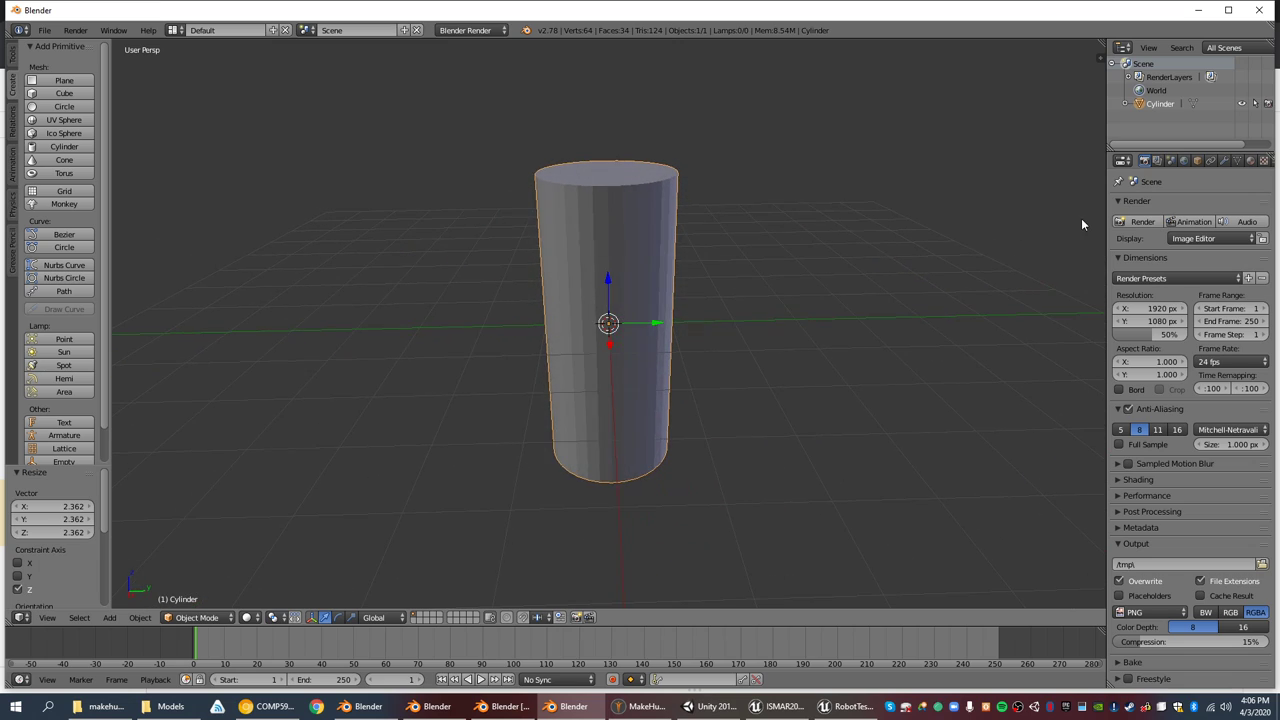
# - Add a Remesh modifier to the cylinder
pyautogui.click(1224, 160)
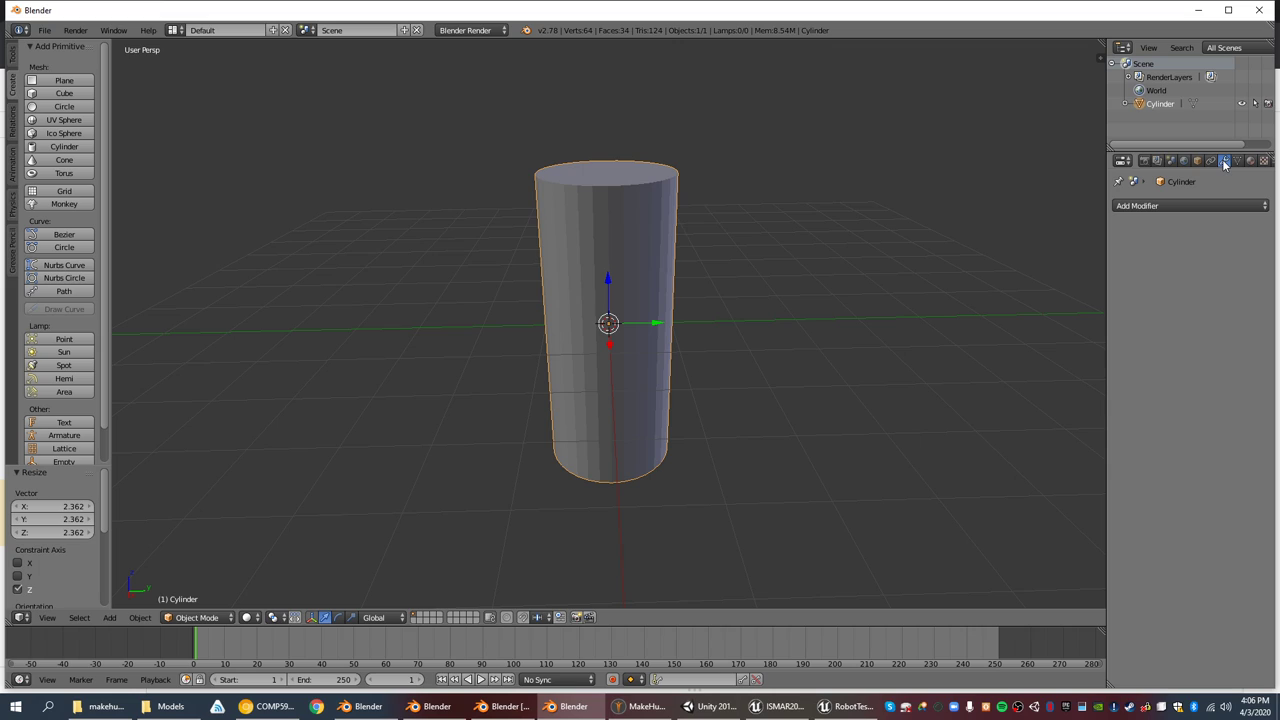
pyautogui.click(1140, 205)
pyautogui.click(1003, 368)
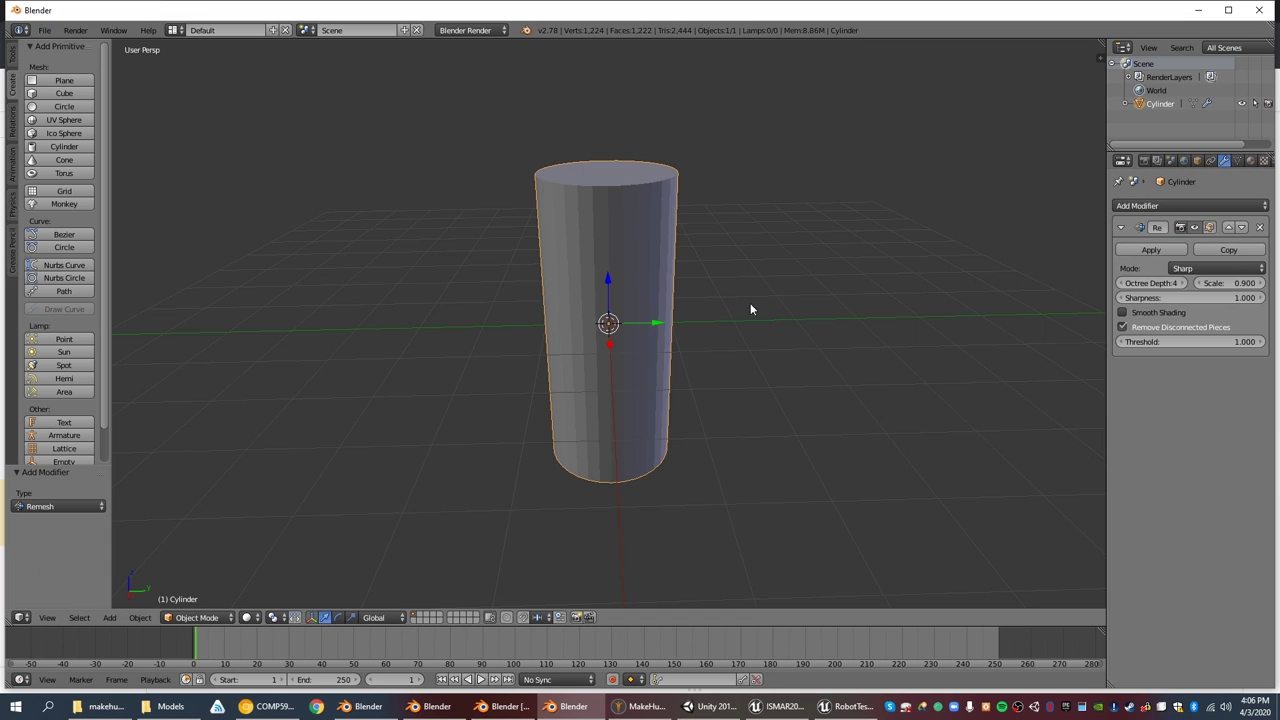
# - Try the Smooth mode on the cylinder's Remesh modifier
pyautogui.keyDown('ctrl'); pyautogui.moveTo(584, 298); pyautogui.dragTo(577, 111, button='middle'); pyautogui.keyUp('ctrl')
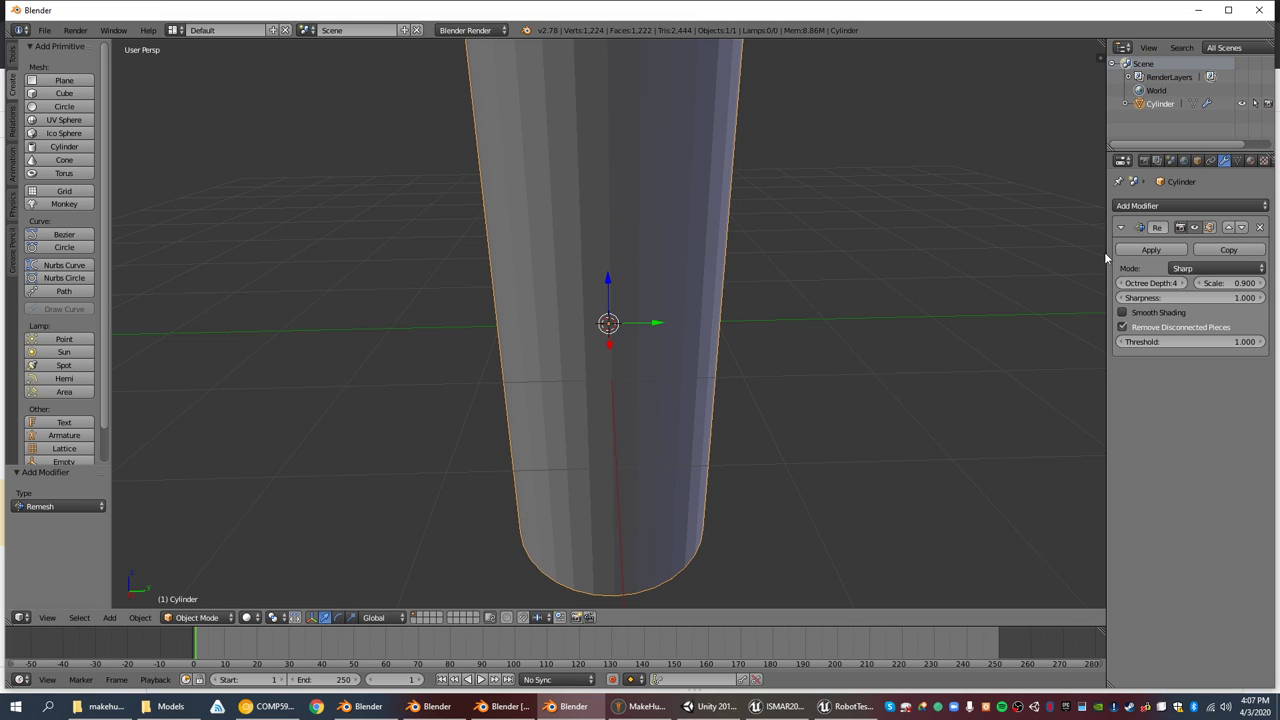
pyautogui.click(1212, 269)
pyautogui.click(1186, 239)
pyautogui.scroll(-1, 714, 220)
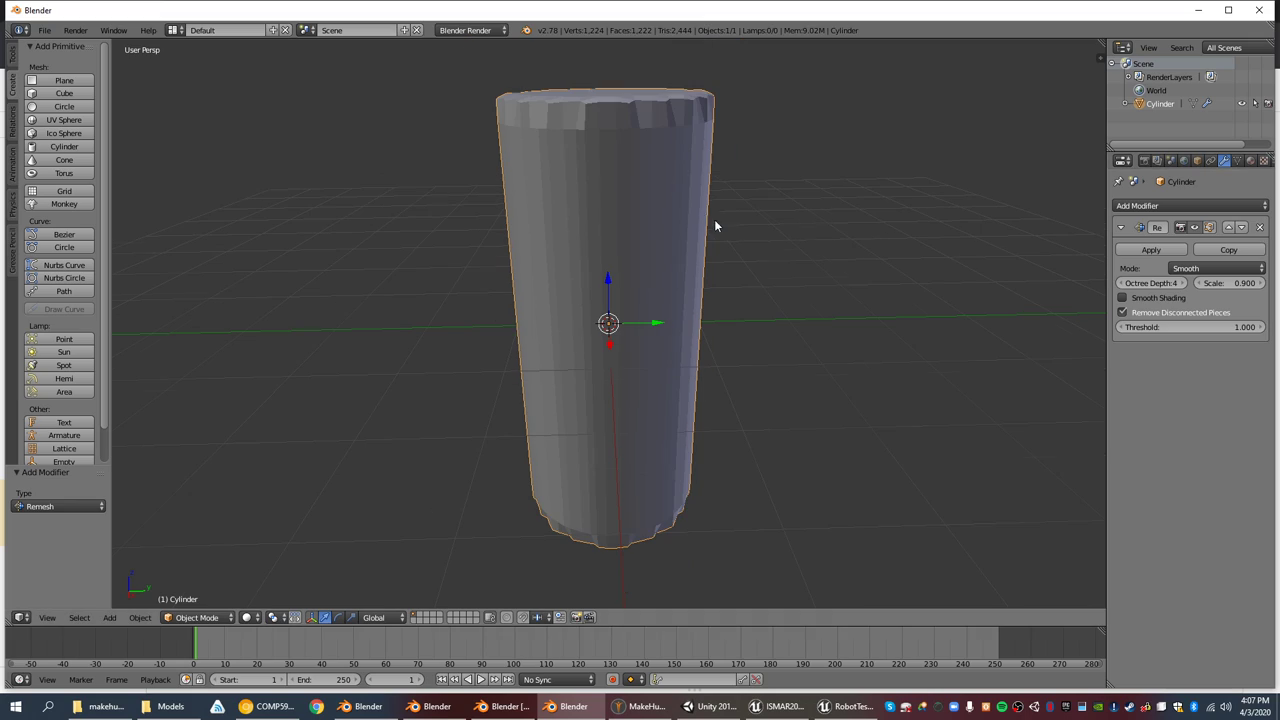
# - Set the Remesh modifier to Sharp mode with an octree depth of 6 and apply it to the cylinder
pyautogui.click(1201, 269)
pyautogui.click(1202, 223)
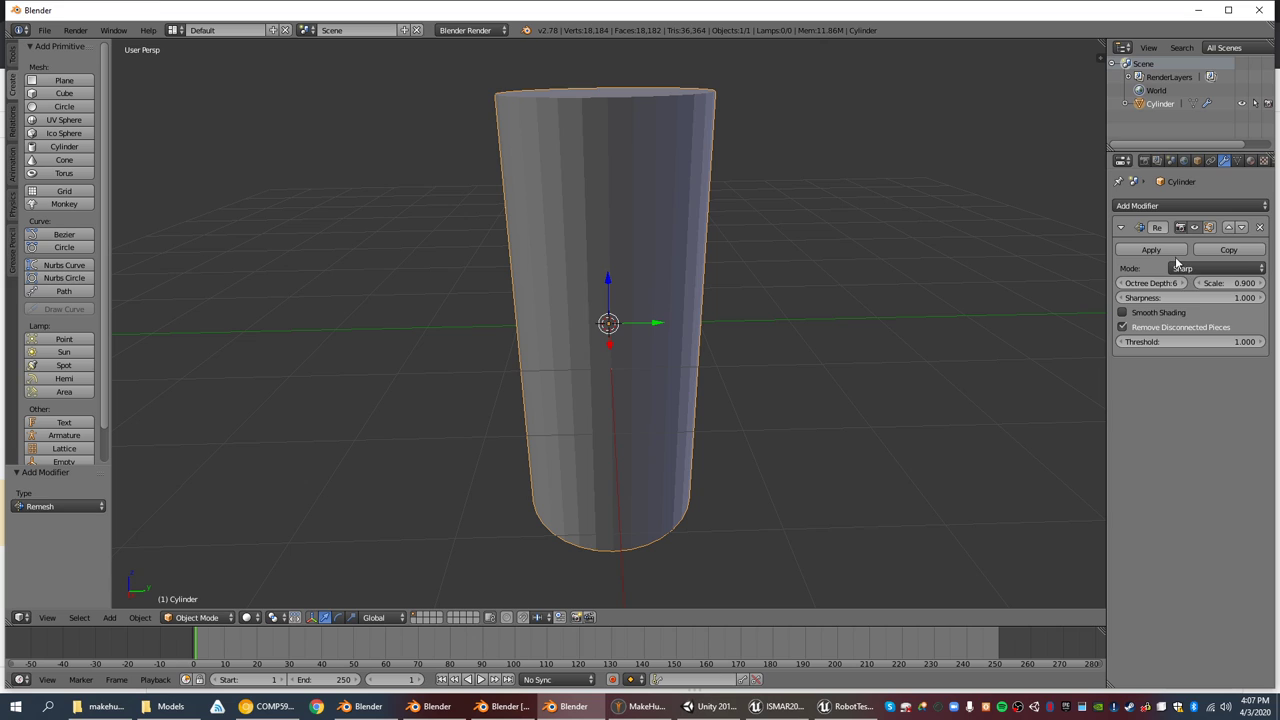
pyautogui.click(1152, 250)
# - Enter Edit Mode on the cylinder and examine the density of its remeshed grid up close
pyautogui.press('Tab')
pyautogui.press('Tab')
pyautogui.press('Tab')
pyautogui.scroll(4, 688, 259)
pyautogui.scroll(-1, 589, 204)
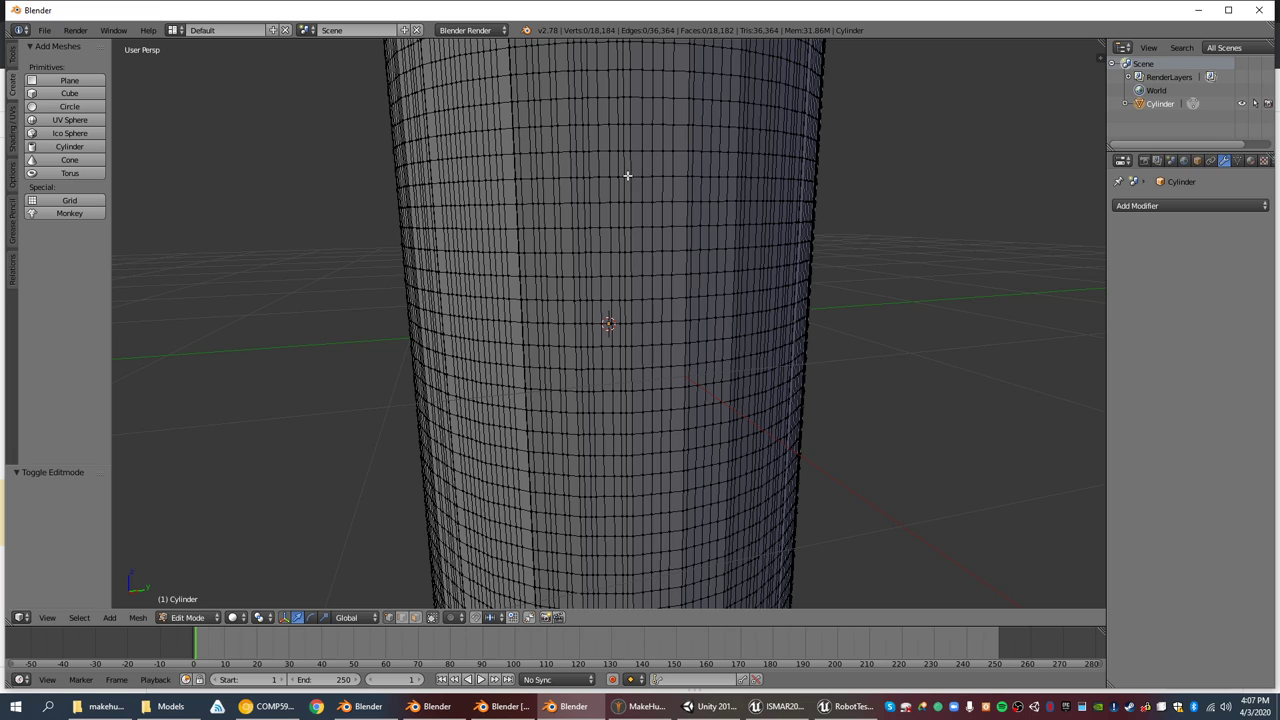
pyautogui.scroll(3, 608, 175)
pyautogui.scroll(-2, 594, 226)
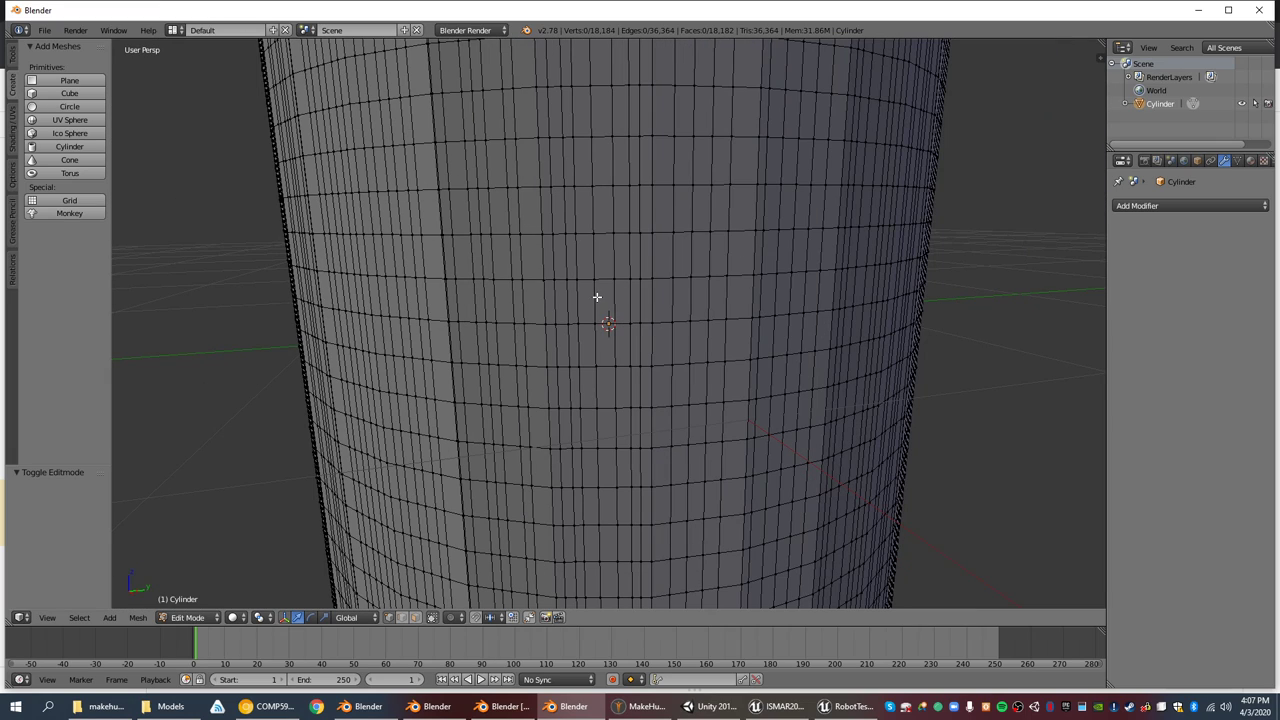
pyautogui.scroll(-5, 597, 299)
pyautogui.scroll(4, 575, 259)
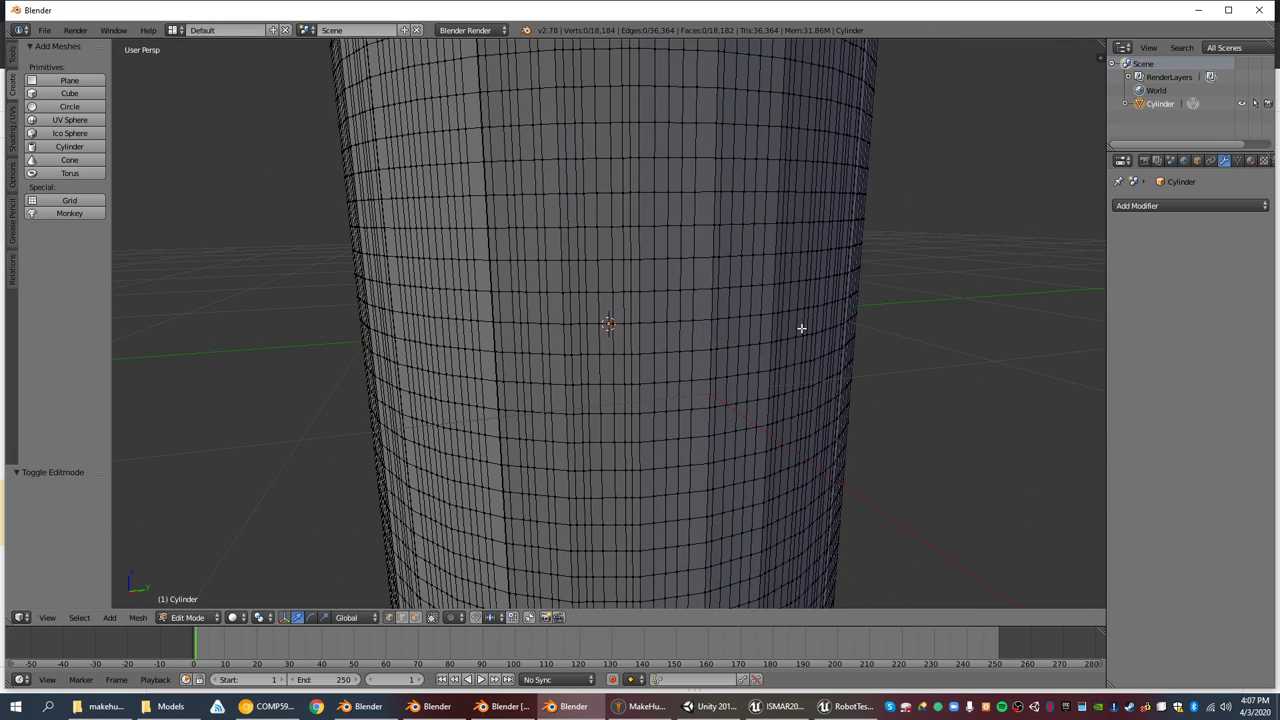
# - Return the cylinder to Object Mode and add a single-bone armature at its centre
pyautogui.scroll(-5, 734, 320)
pyautogui.press('Tab')
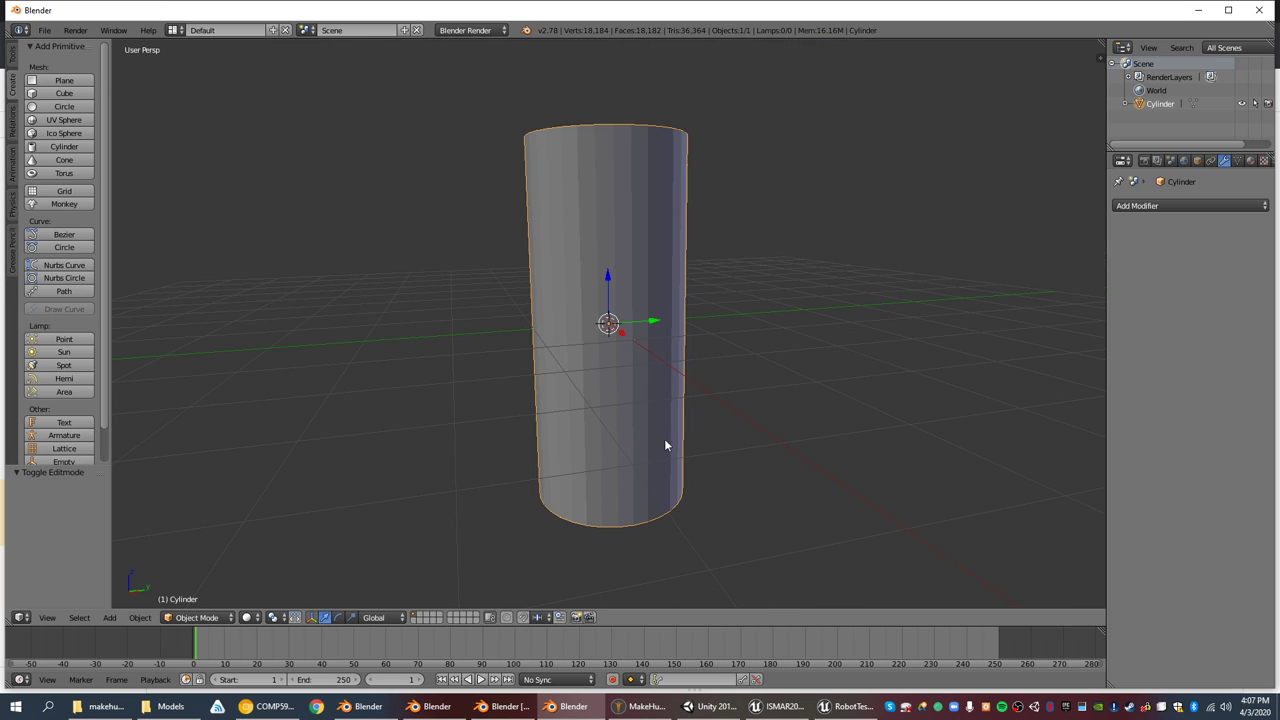
pyautogui.moveTo(300, 114); pyautogui.dragTo(620, 217, button='middle')
pyautogui.scroll(-4, 620, 217)
pyautogui.hotkey('shift', 'a')
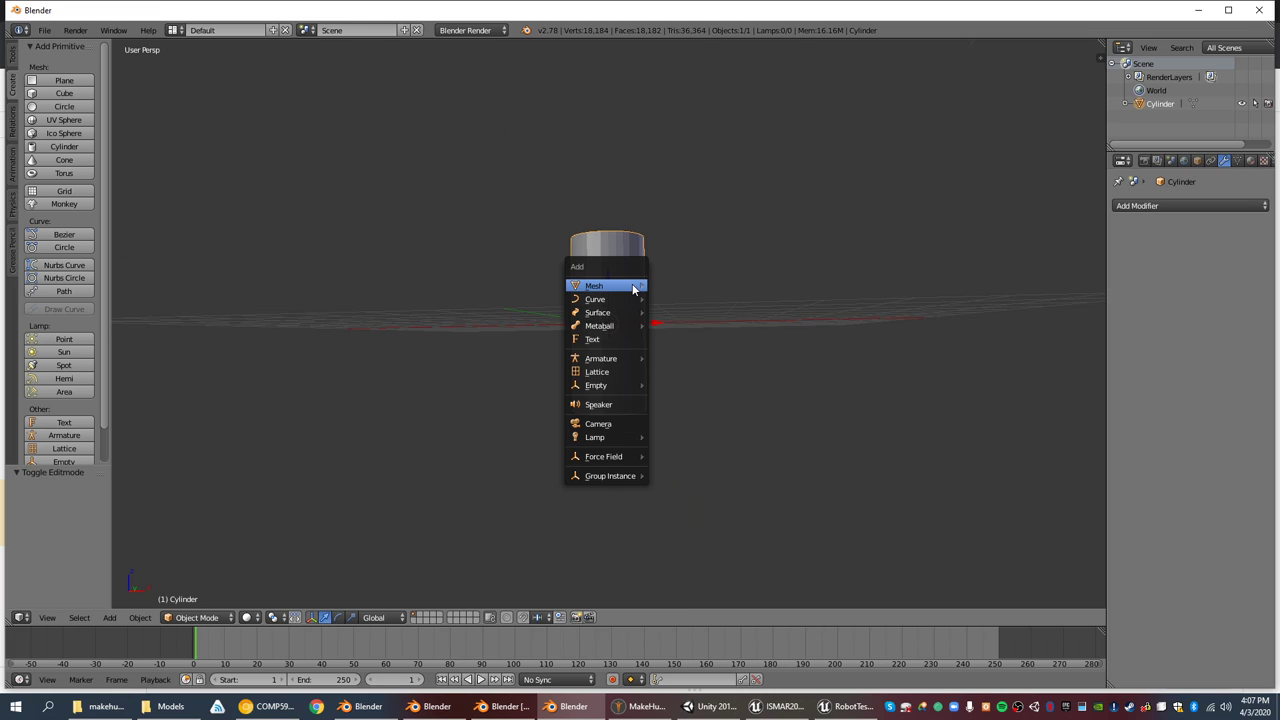
pyautogui.moveTo(618, 360)
pyautogui.click(685, 360)
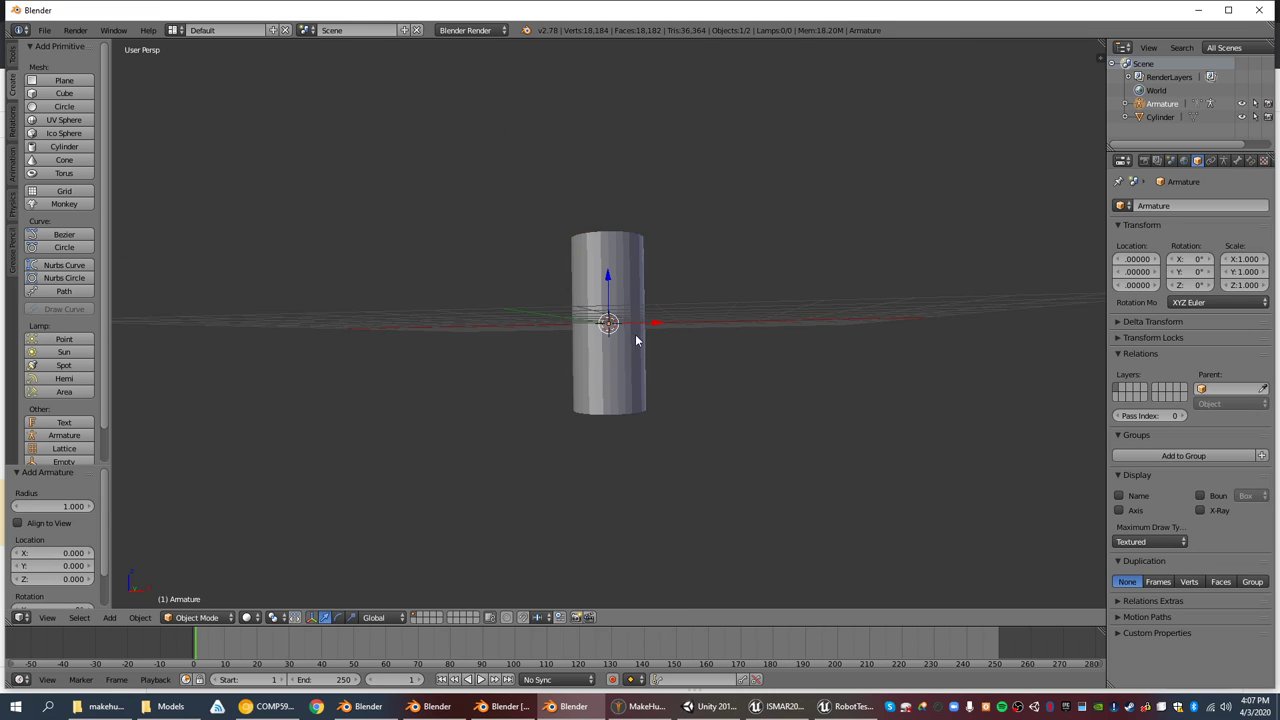
# - Enable X-Ray display on the armature and view the bone through the cylinder from several angles
pyautogui.scroll(5, 648, 347)
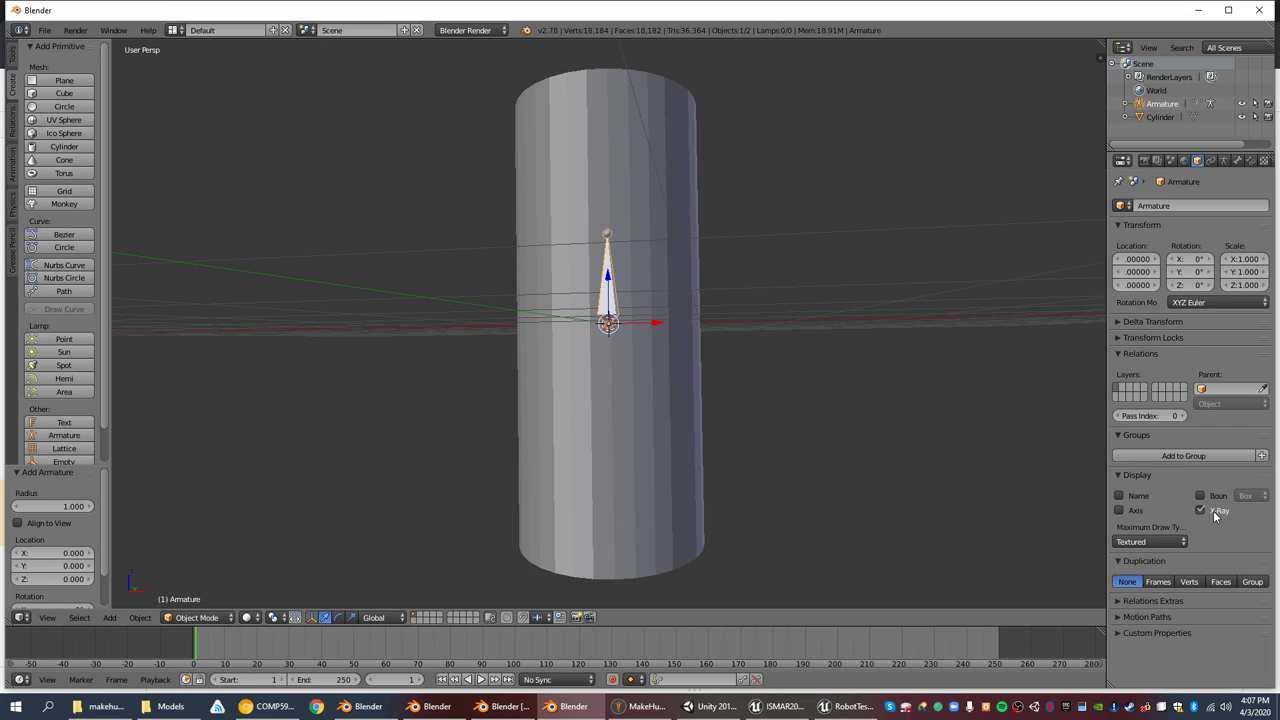
pyautogui.moveTo(650, 230); pyautogui.dragTo(580, 196, button='middle')
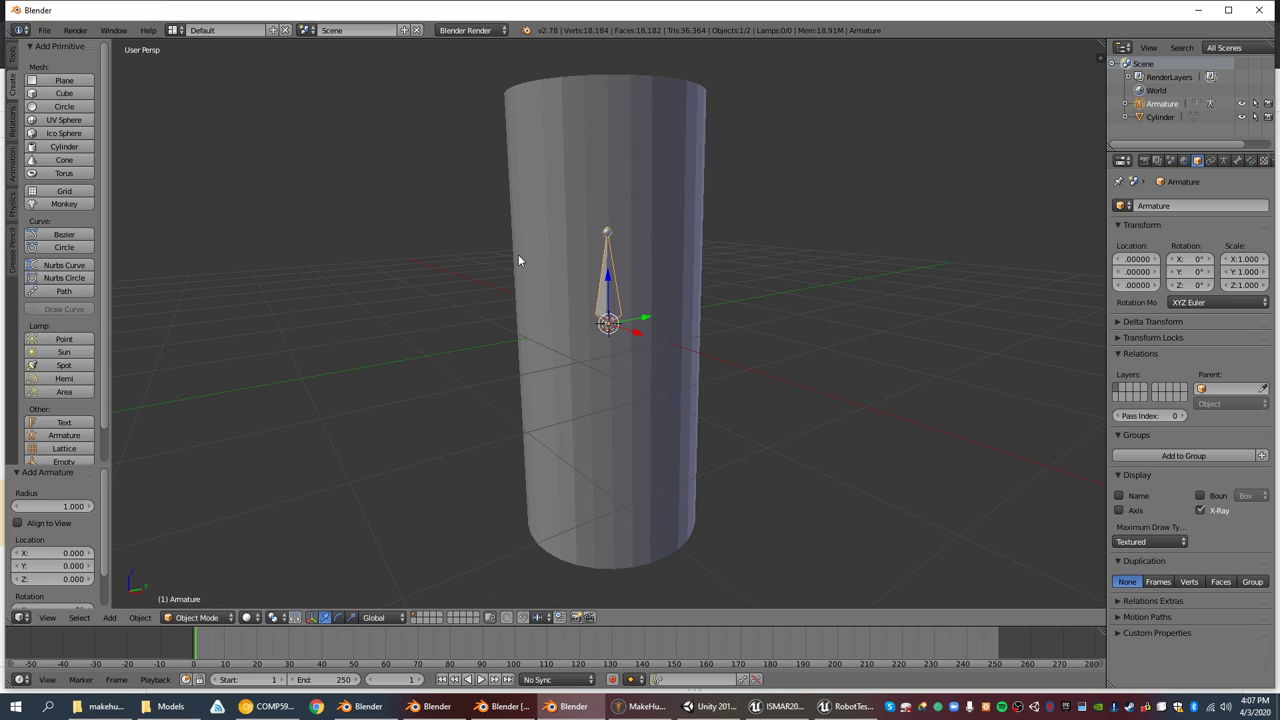
pyautogui.moveTo(546, 269); pyautogui.dragTo(624, 330, button='middle')
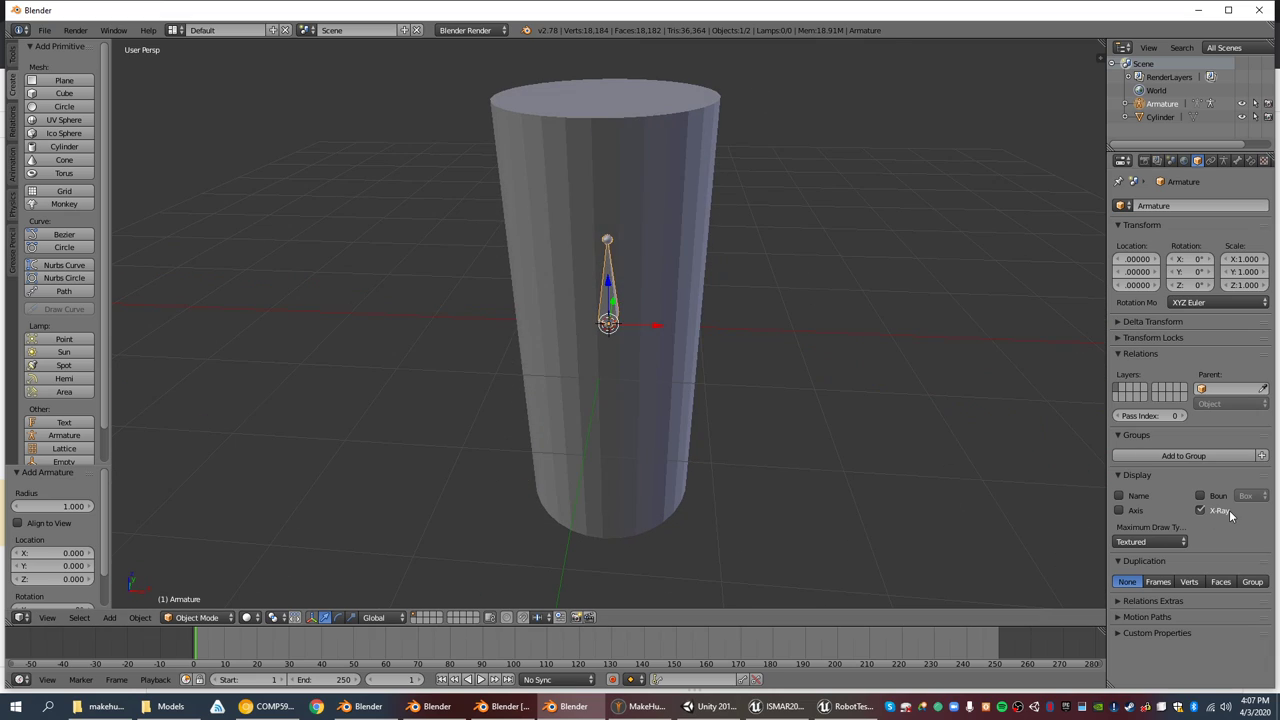
pyautogui.moveTo(842, 464); pyautogui.dragTo(778, 385, button='middle')
pyautogui.scroll(1, 777, 378)
pyautogui.scroll(1, 627, 311)
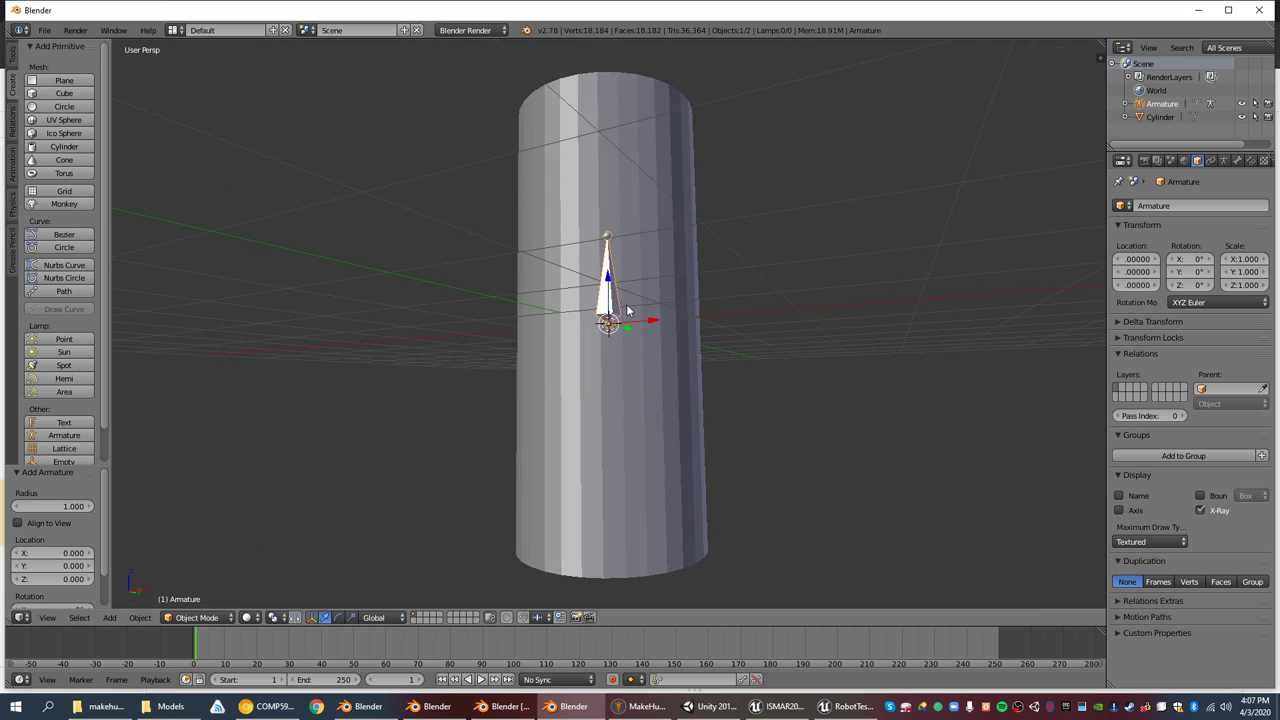
# - Move the armature straight down the Z axis by about 2.29 to the cylinder's base
pyautogui.press('g')
pyautogui.press('z')
pyautogui.click(605, 453)
pyautogui.scroll(-2, 605, 453)
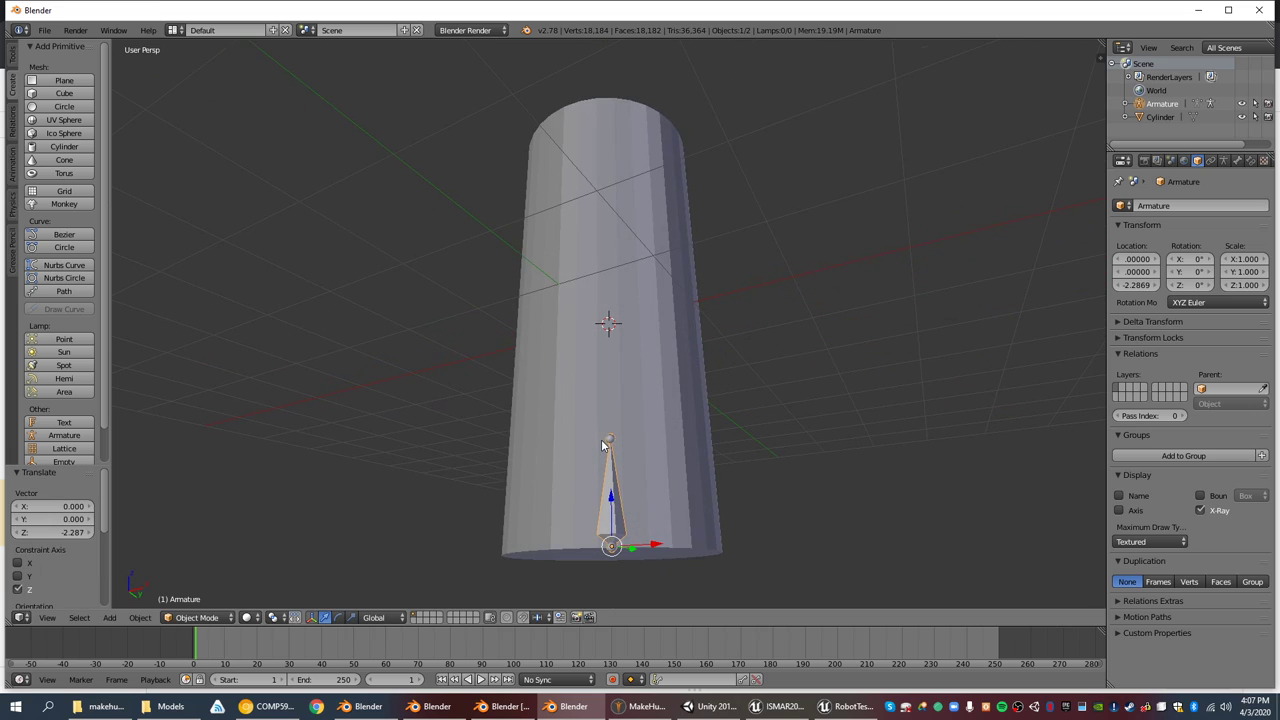
pyautogui.moveTo(605, 453); pyautogui.dragTo(618, 536, button='middle')
# - Add a UV sphere to the cylinder mesh in Edit Mode and raise it to the cylinder's upper end
pyautogui.rightClick(630, 181)
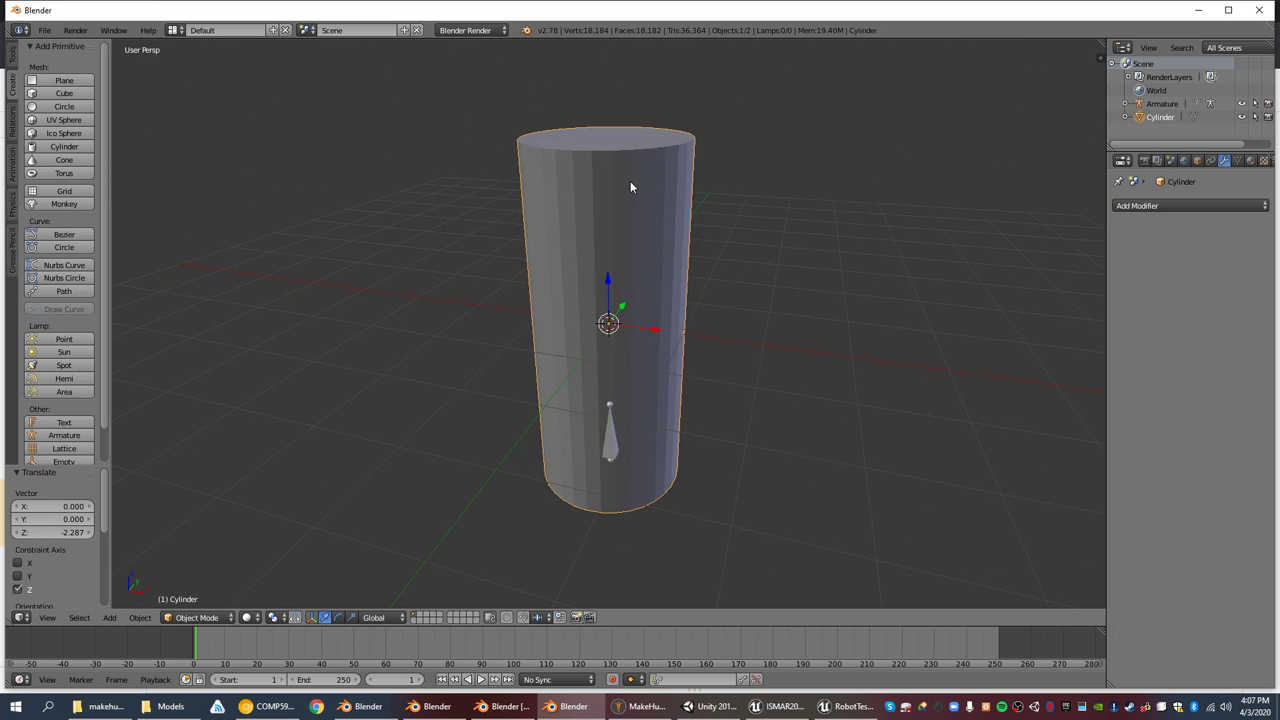
pyautogui.press('Tab')
pyautogui.moveTo(630, 181); pyautogui.dragTo(314, 114, button='middle')
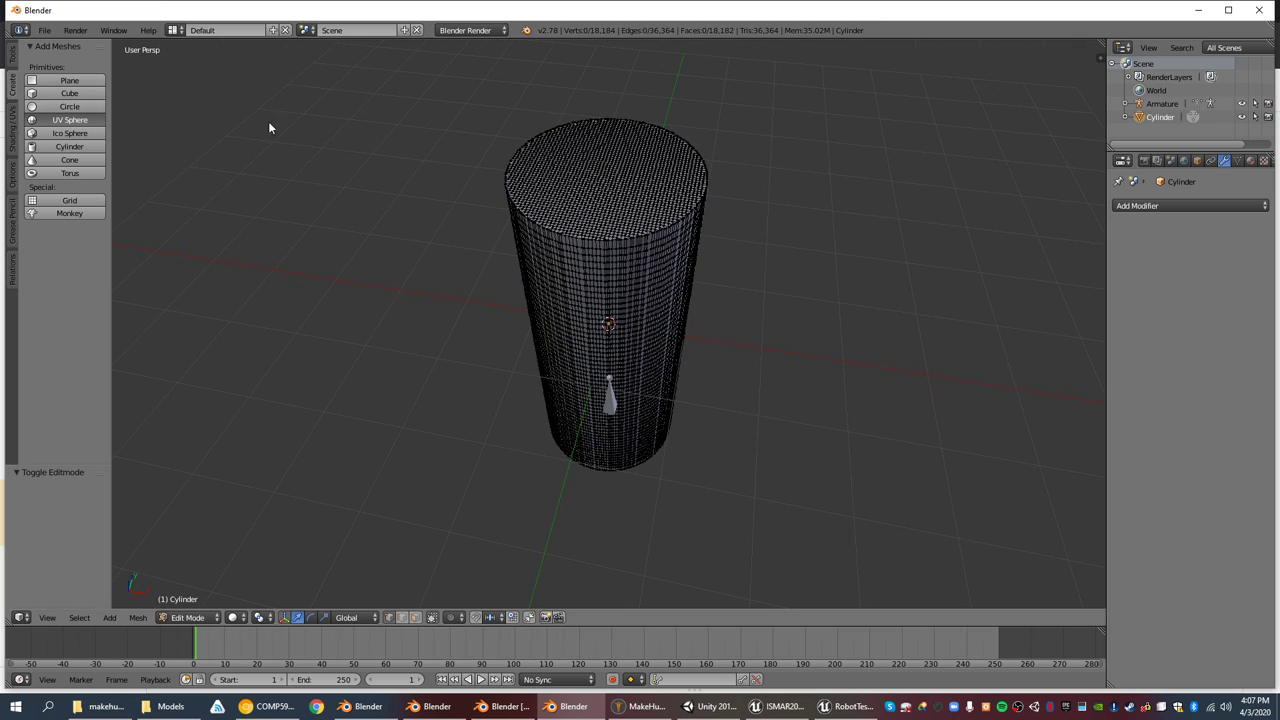
pyautogui.moveTo(770, 236); pyautogui.dragTo(766, 223, button='middle')
pyautogui.moveTo(607, 287); pyautogui.dragTo(600, 123)
# - Scale the sphere up by about 1.18 and by a further 1.05 to form a head wider than the cylinder
pyautogui.press('s')
pyautogui.click(913, 155)
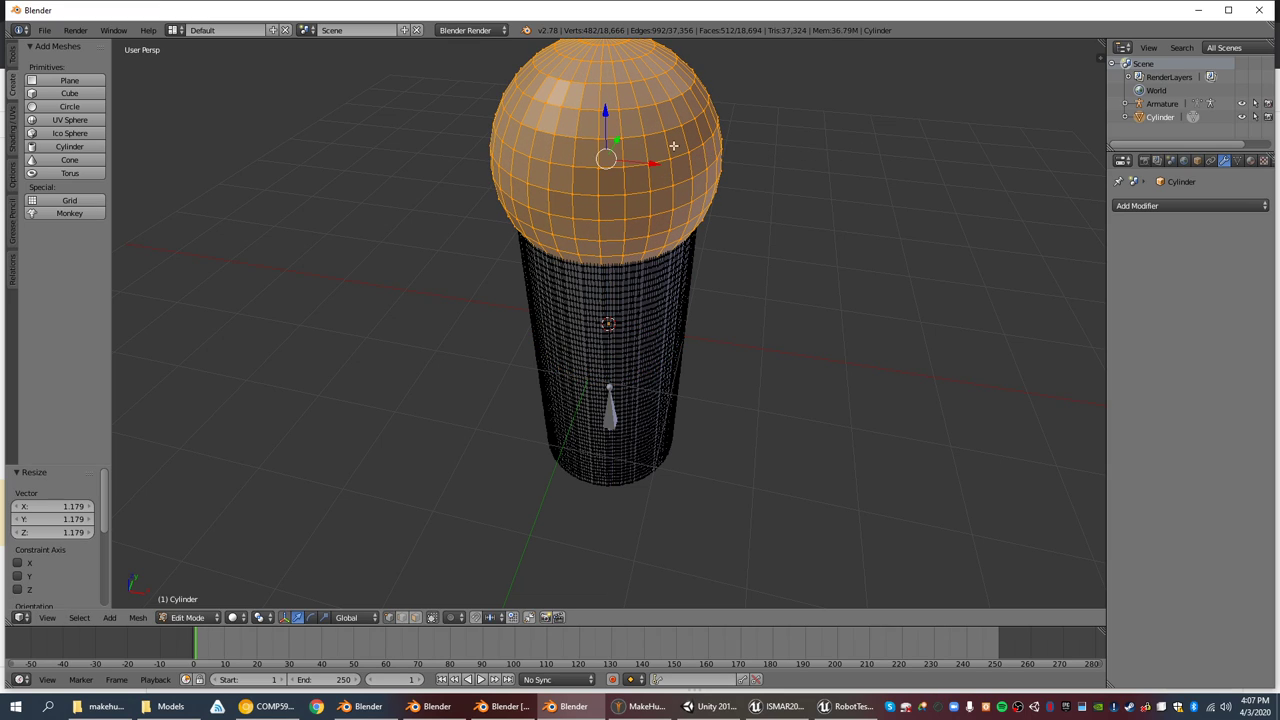
pyautogui.press('s')
pyautogui.click(861, 208)
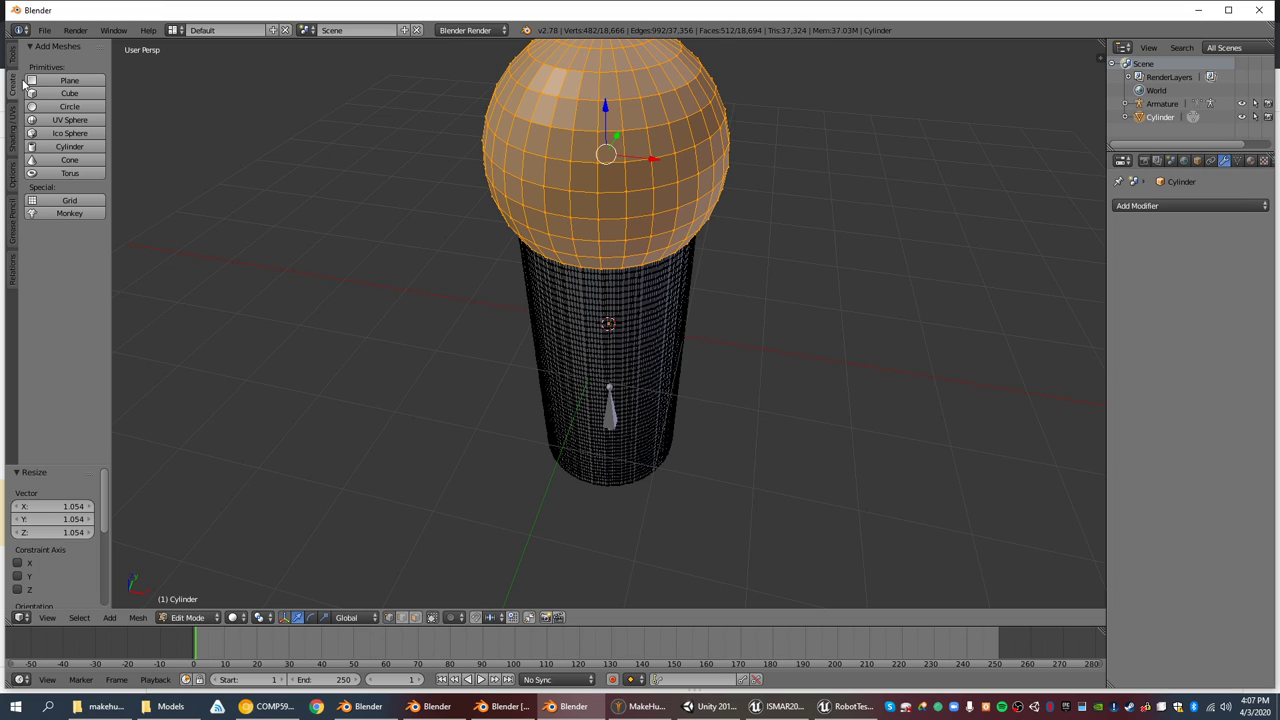
# - Subdivide the sphere's faces twice with one cut each and return to Object Mode
pyautogui.click(13, 62)
pyautogui.click(69, 309)
pyautogui.click(69, 309)
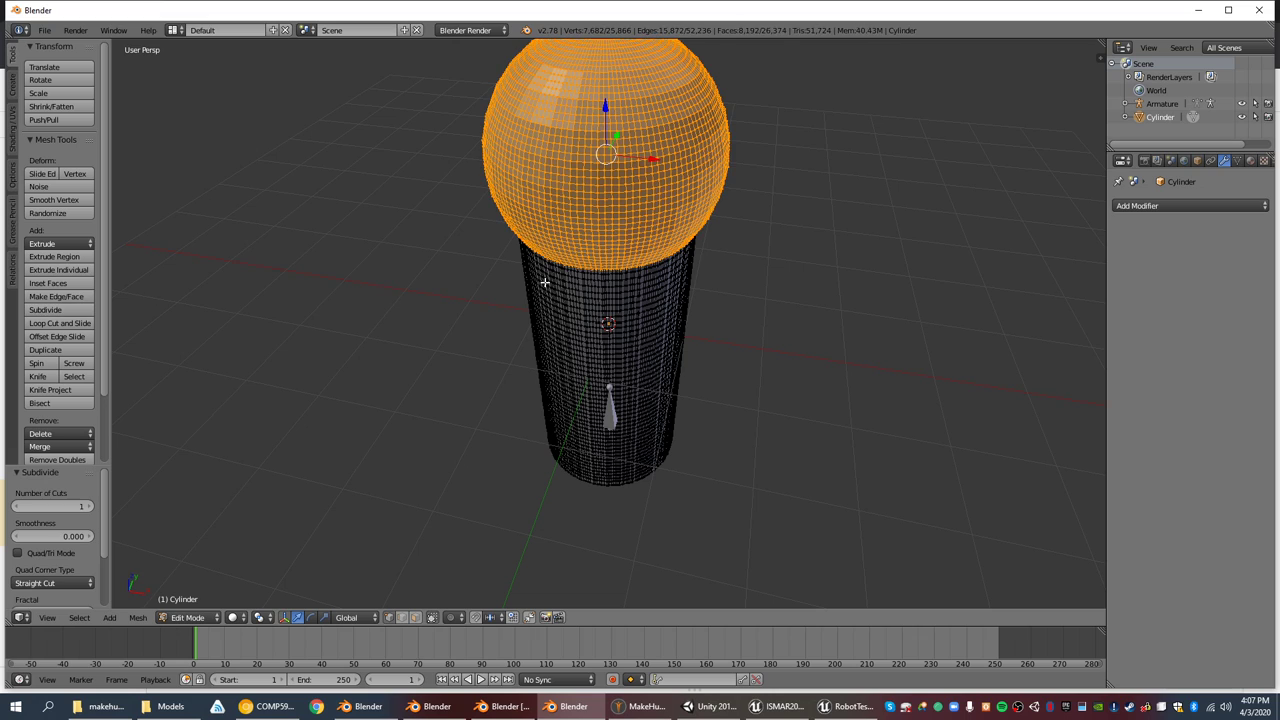
pyautogui.press('Tab')
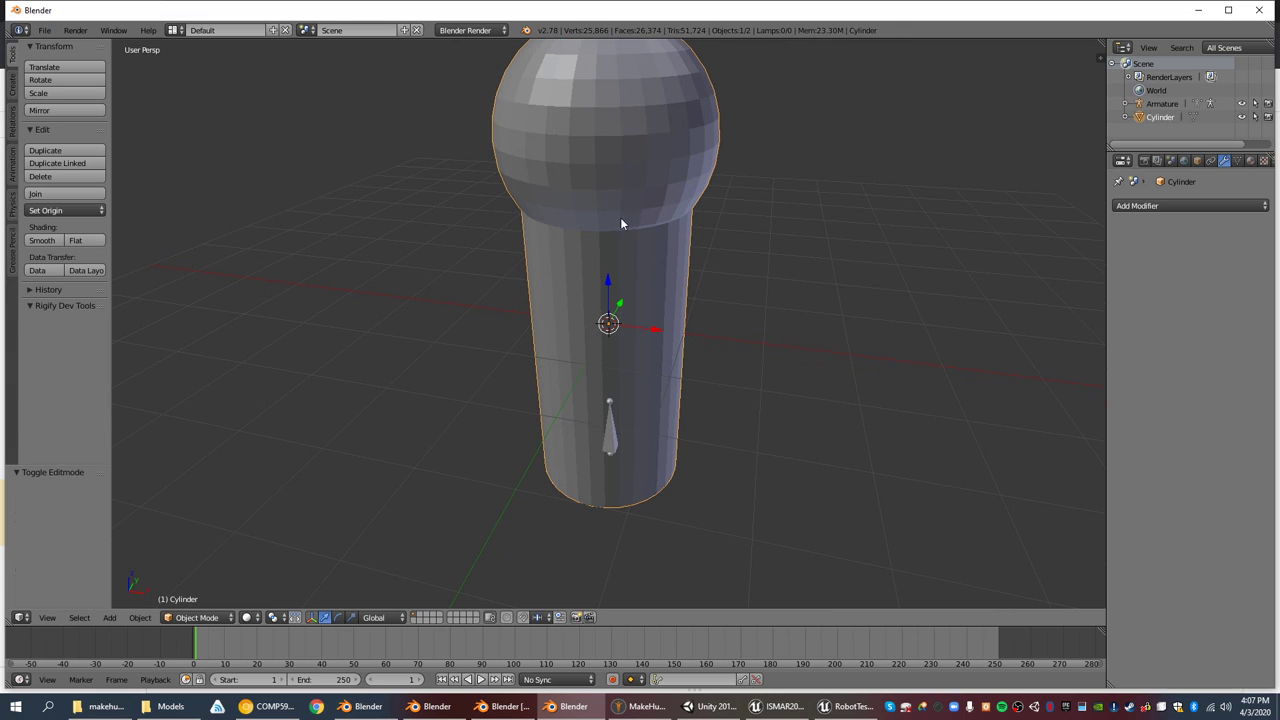
# - Move the armature up the Z axis by about 3.55 and a further 0.23 to the base of the sphere
pyautogui.moveTo(632, 402); pyautogui.dragTo(607, 418, button='middle')
pyautogui.rightClick(611, 425)
pyautogui.moveTo(609, 410); pyautogui.dragTo(610, 206)
pyautogui.rightClick(638, 231)
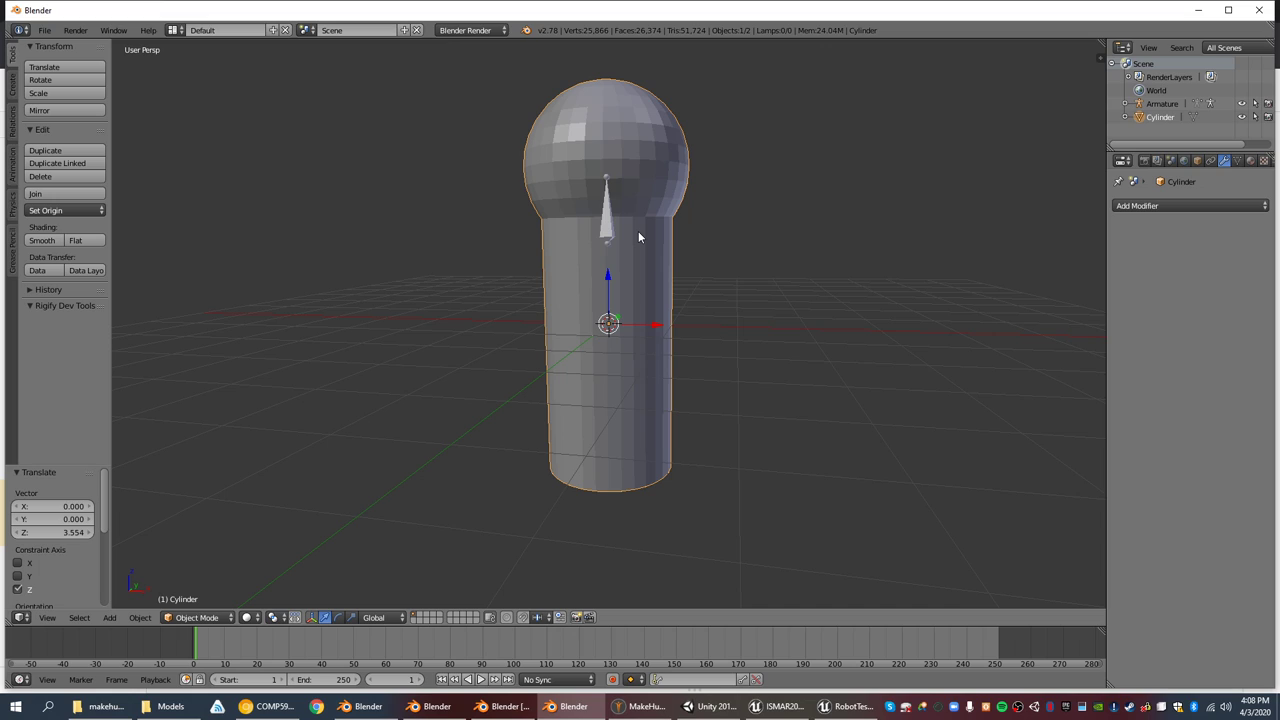
pyautogui.rightClick(606, 224)
pyautogui.press('g')
pyautogui.press('z')
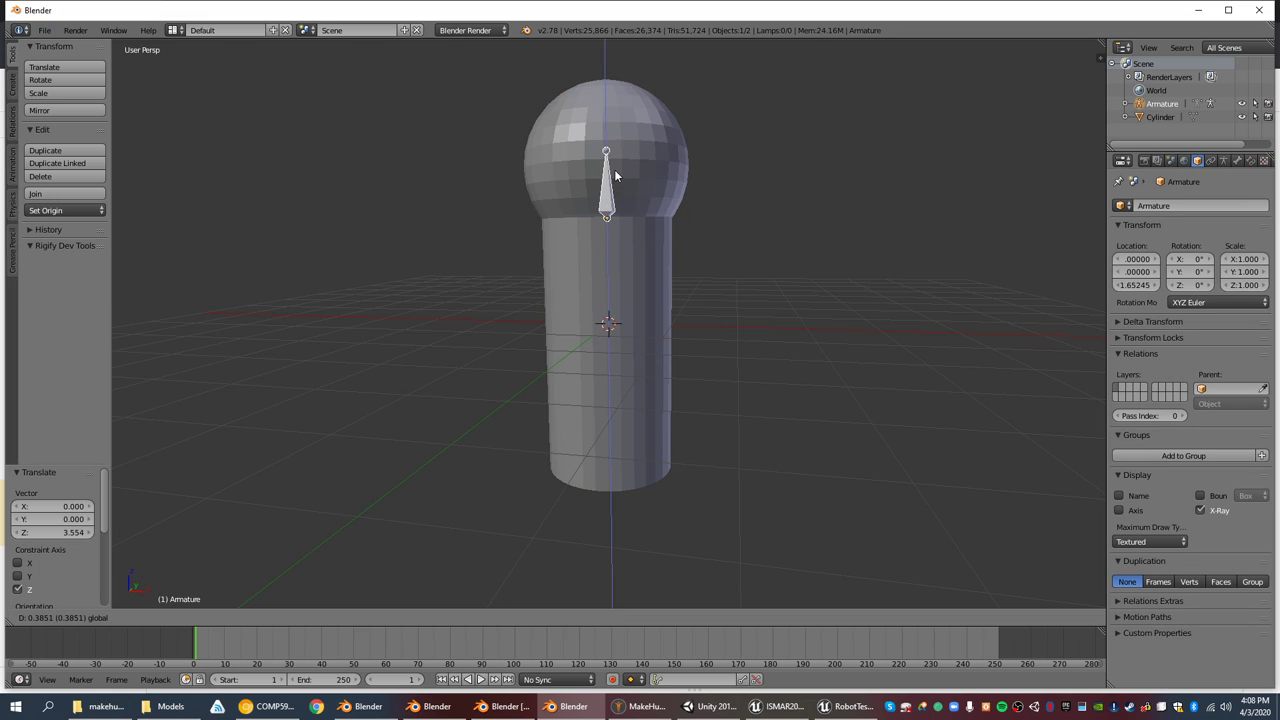
pyautogui.click(614, 187)
pyautogui.scroll(3, 614, 187)
pyautogui.scroll(-1, 622, 190)
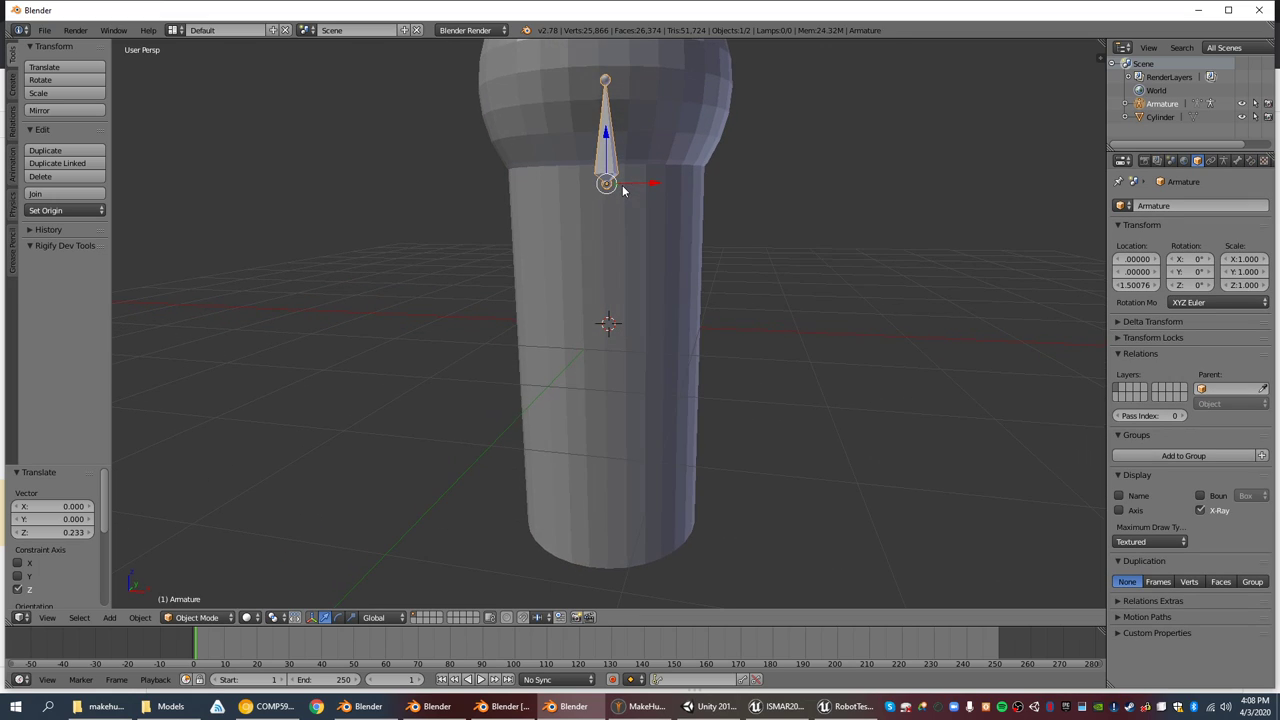
# - Move the armature down inside the cylinder to a Z location of about -2.17
pyautogui.scroll(-2, 604, 155)
pyautogui.moveTo(609, 183); pyautogui.dragTo(609, 394)
pyautogui.moveTo(618, 365); pyautogui.dragTo(633, 329, button='middle')
pyautogui.moveTo(609, 400); pyautogui.dragTo(609, 402)
pyautogui.click(704, 361)
pyautogui.moveTo(704, 361); pyautogui.dragTo(700, 339, button='middle')
pyautogui.scroll(3, 700, 339)
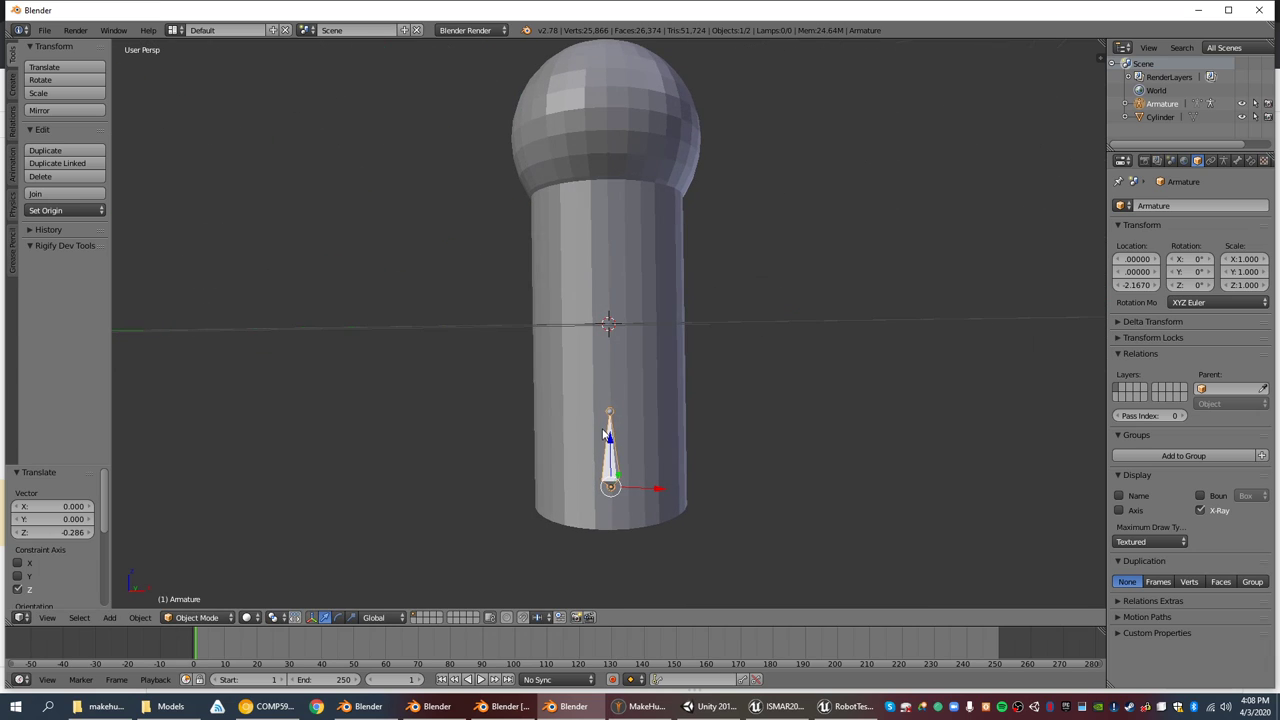
# - Fine-tune the armature's height at the cylinder's base to a Z location of about -2.205
pyautogui.press('Tab')
pyautogui.press('Tab')
pyautogui.moveTo(708, 429); pyautogui.dragTo(630, 503, button='middle')
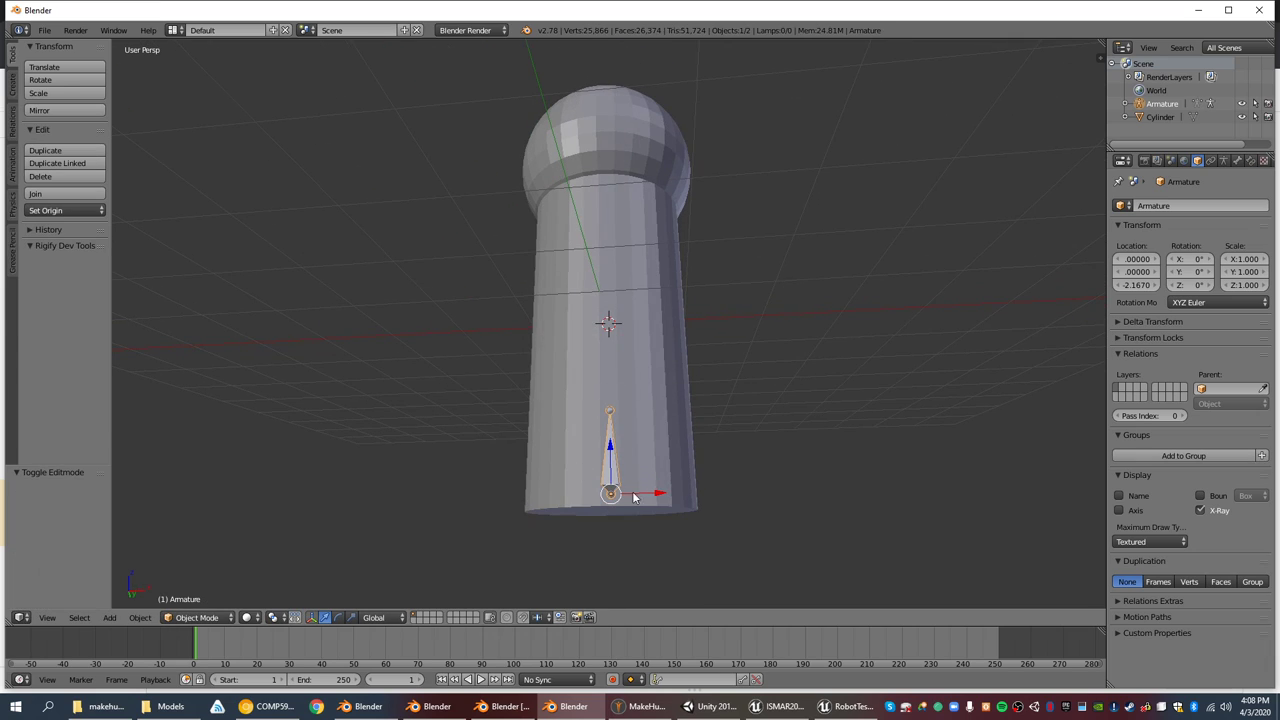
pyautogui.moveTo(611, 452); pyautogui.dragTo(611, 451)
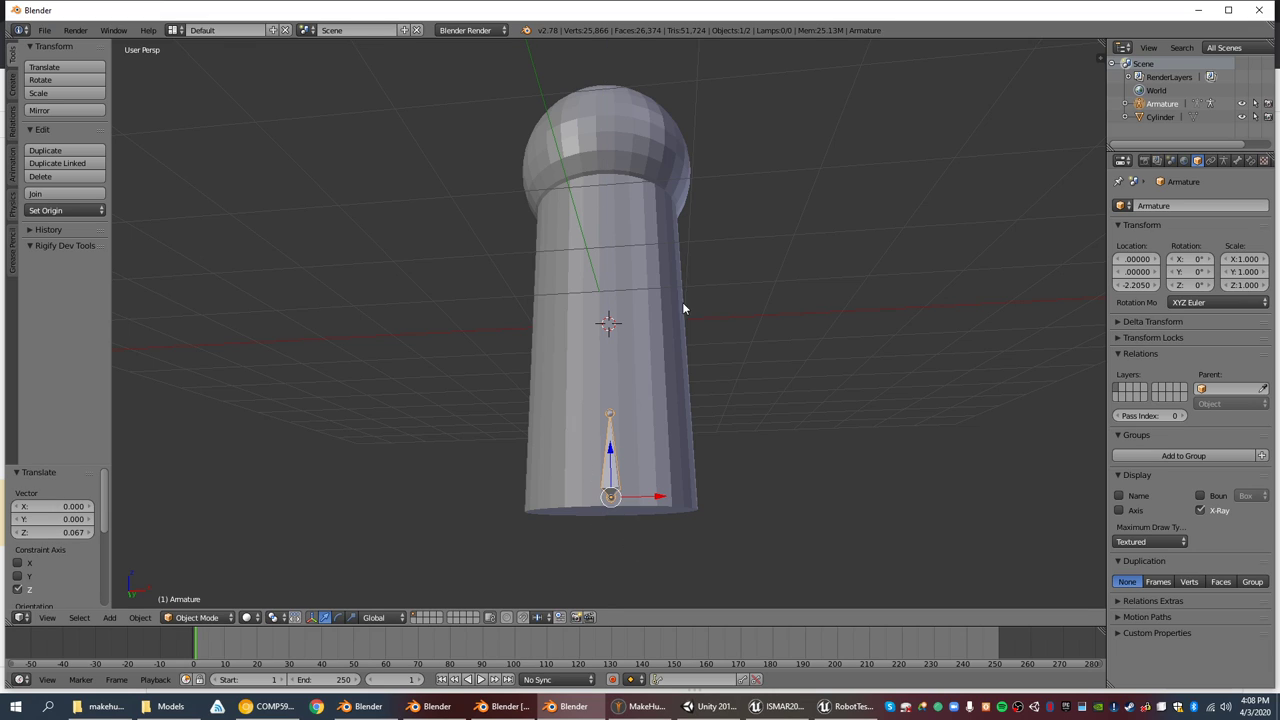
# - Enter Edit Mode on the armature and extrude a second bone about 1.05 up the Z axis from the first bone's tip
pyautogui.moveTo(683, 295); pyautogui.dragTo(573, 360, button='middle')
pyautogui.moveTo(676, 302); pyautogui.dragTo(646, 388, button='middle')
pyautogui.press('Tab')
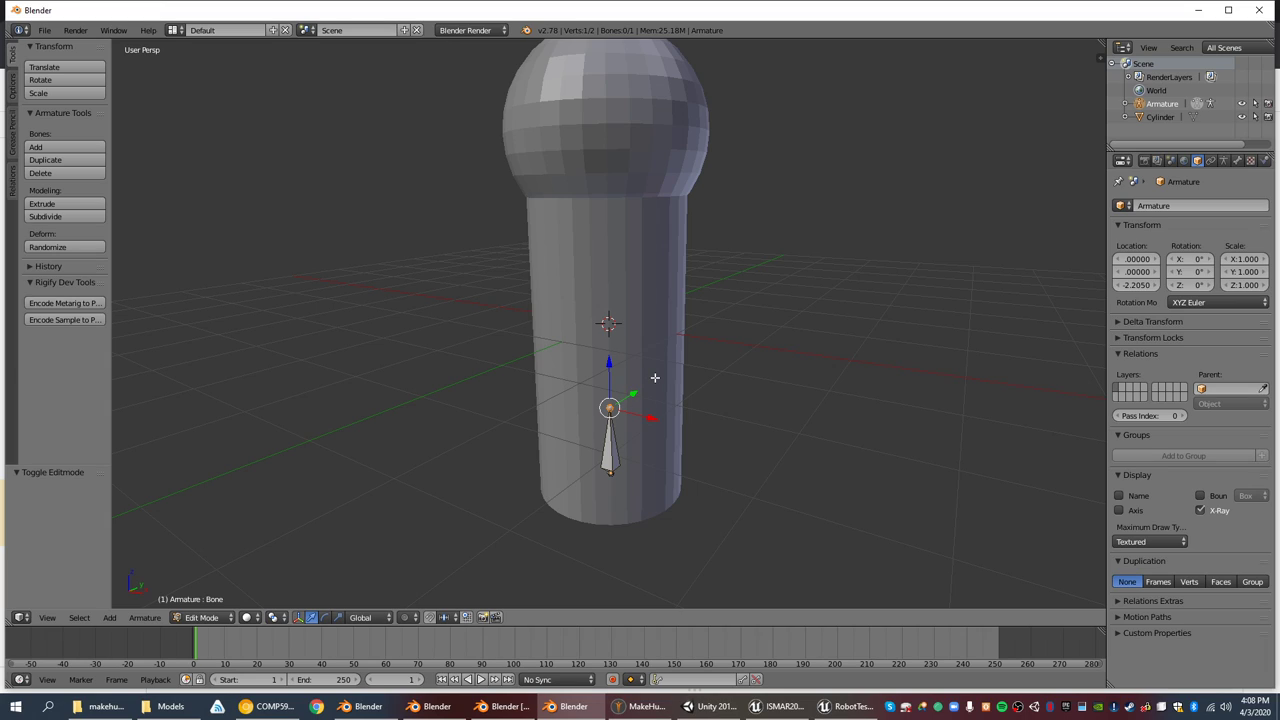
pyautogui.press('e')
pyautogui.press('z')
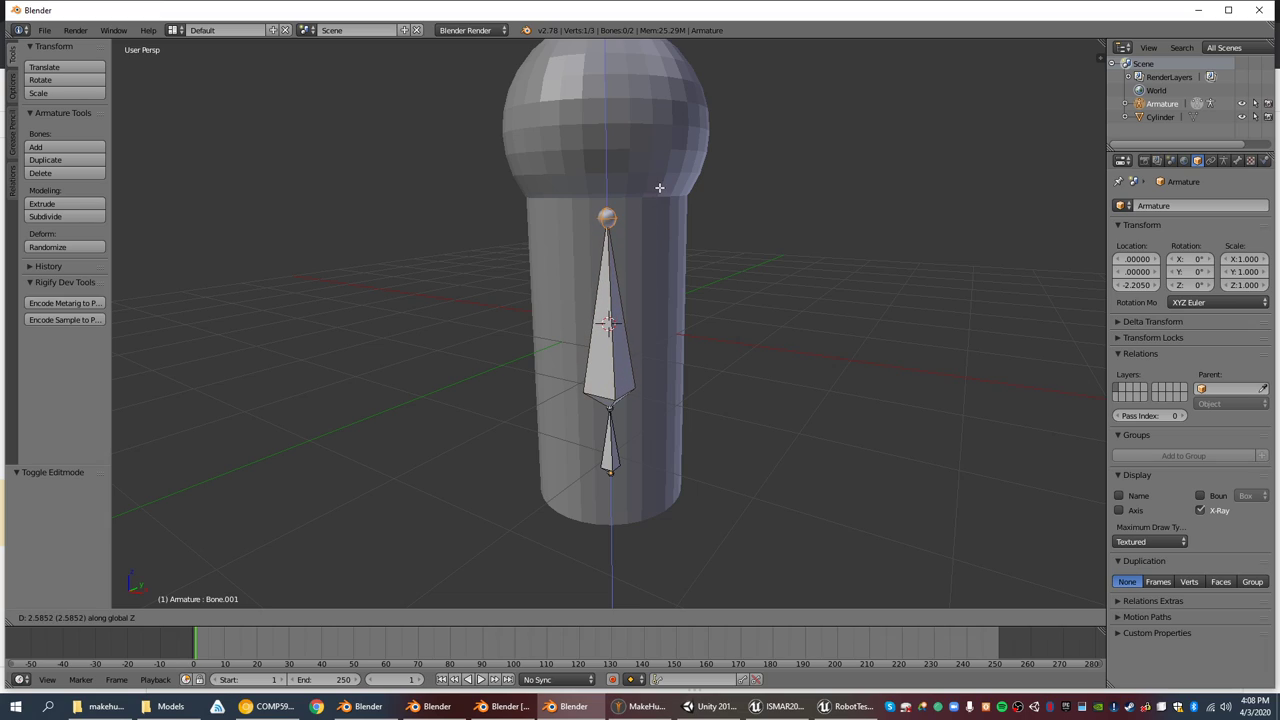
pyautogui.click(650, 304)
# - Extrude a third bone up the Z axis and raise its tip about 0.14 to the base of the sphere
pyautogui.press('e')
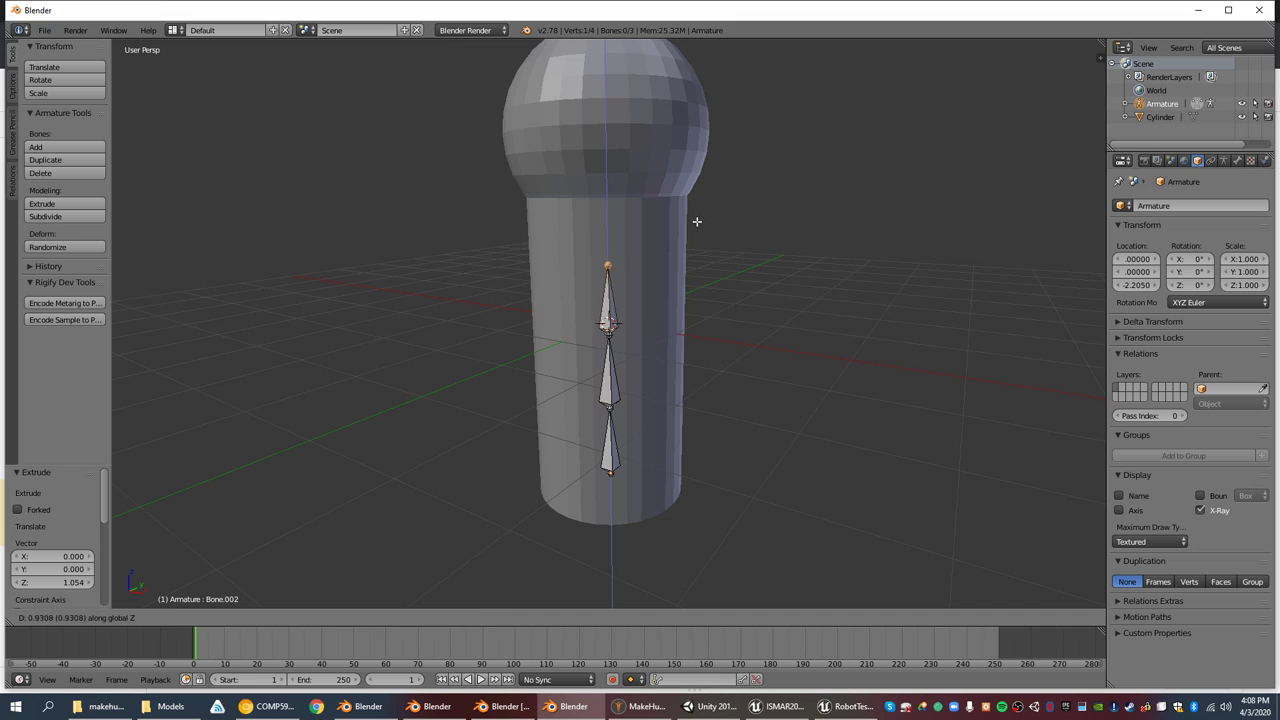
pyautogui.click(695, 187)
pyautogui.moveTo(695, 187); pyautogui.dragTo(748, 212, button='middle')
pyautogui.moveTo(609, 180); pyautogui.dragTo(611, 164)
# - Extrude a fourth bone about 1.89 up the Z axis through the sphere
pyautogui.moveTo(742, 152)
pyautogui.mouseDown(button='middle')
pyautogui.moveTo(774, 149)
pyautogui.moveTo(766, 157)
pyautogui.mouseUp(button='middle')
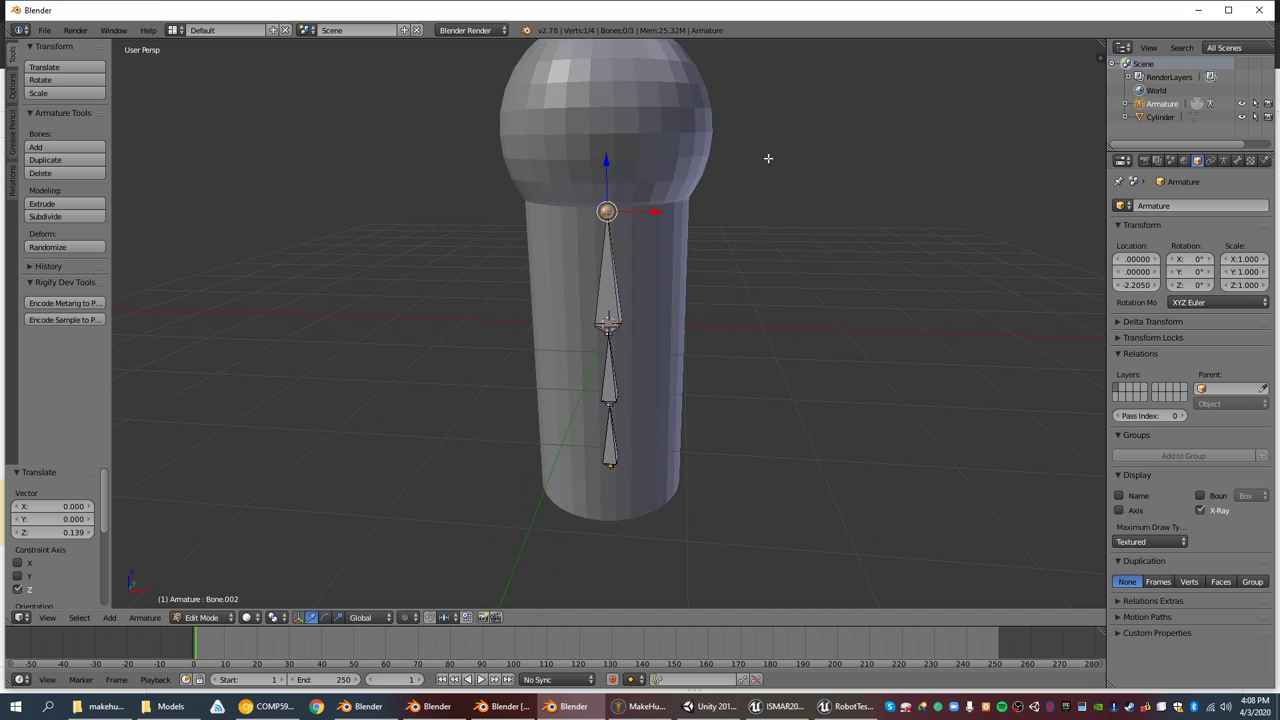
pyautogui.press('e')
pyautogui.press('z')
pyautogui.click(760, 552)
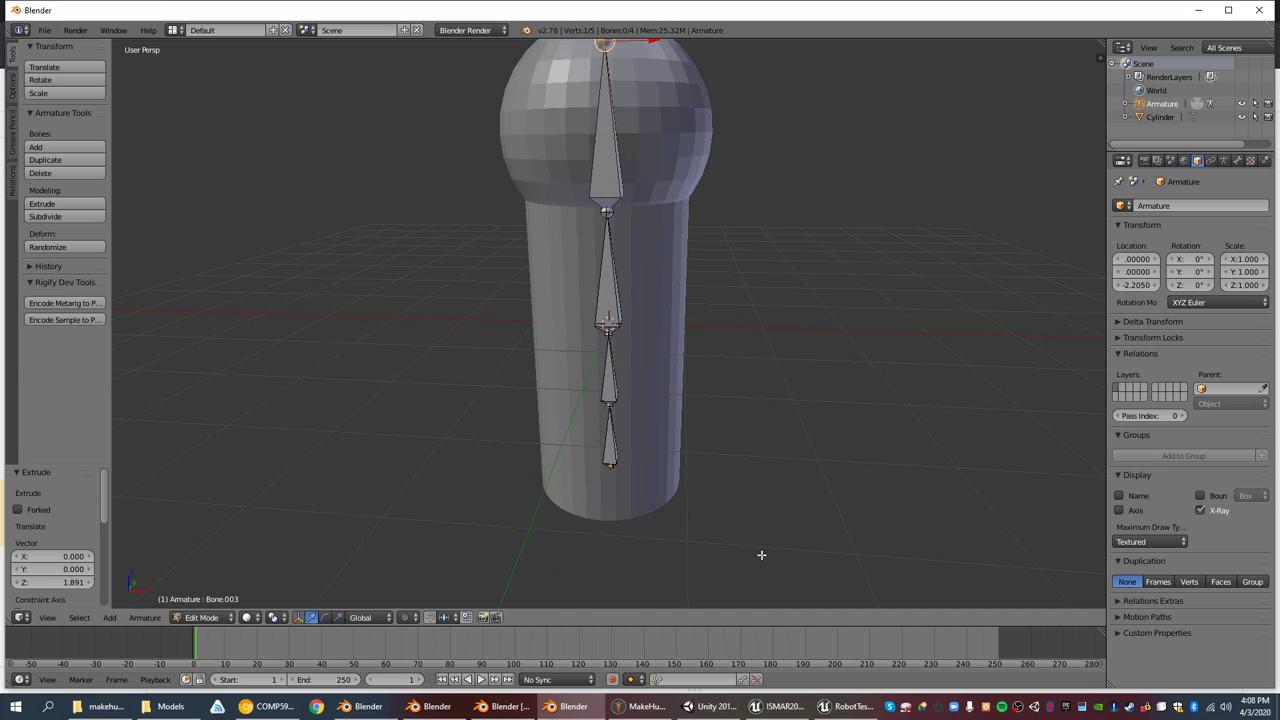
pyautogui.scroll(-1, 781, 502)
pyautogui.moveTo(802, 328); pyautogui.dragTo(717, 383, button='middle')
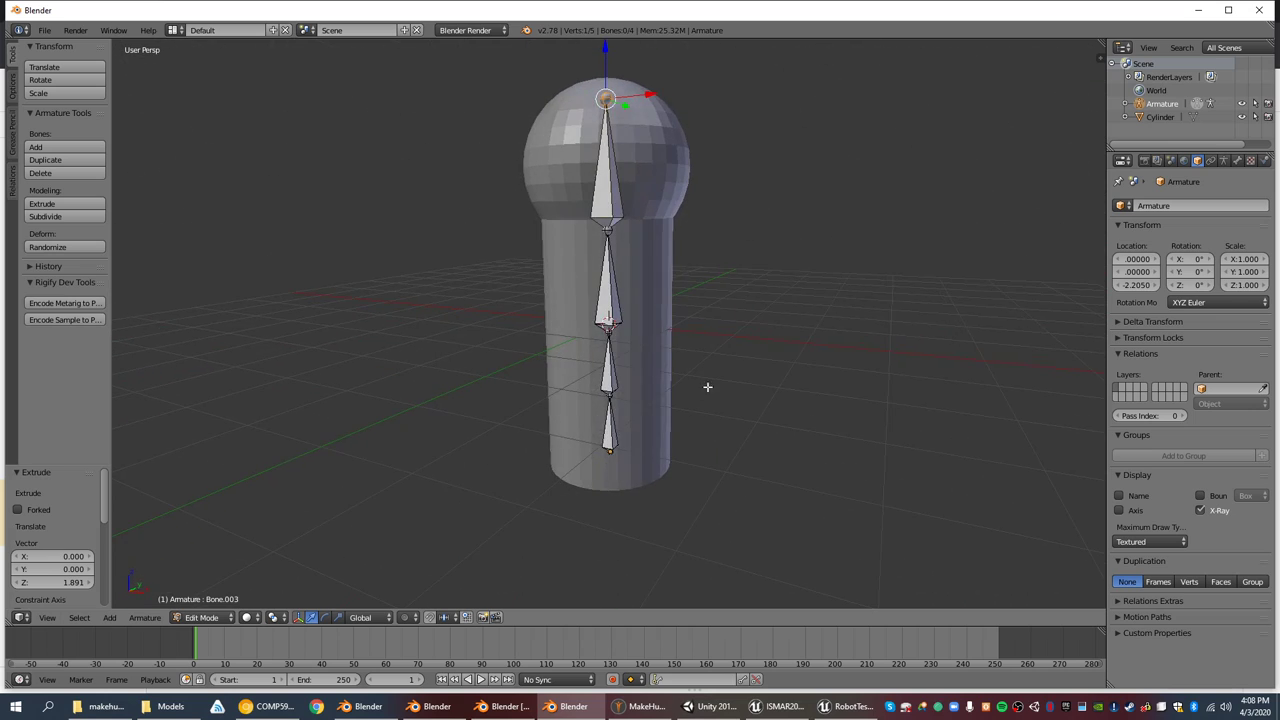
# - Show the 3D view's properties sidebar and look through its view and shading settings
pyautogui.click(191, 618)
pyautogui.click(217, 618)
pyautogui.press('n')
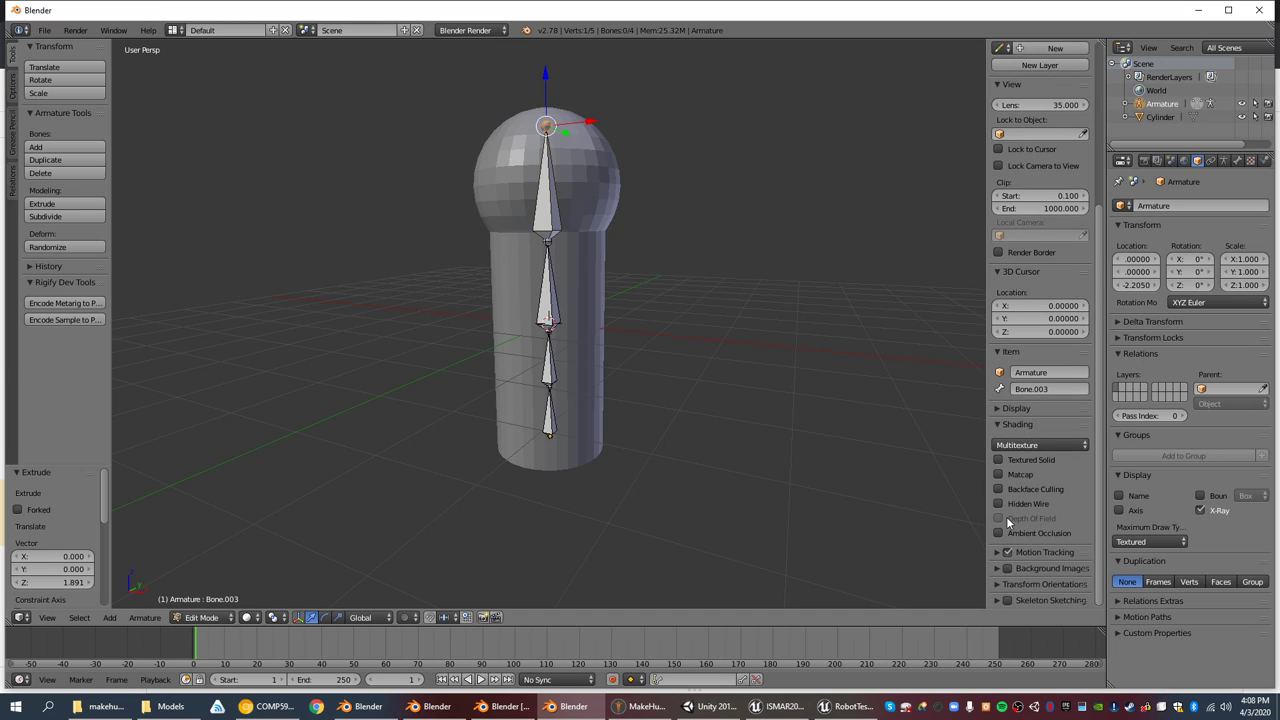
pyautogui.scroll(2, 1016, 462)
pyautogui.scroll(-2, 1024, 381)
pyautogui.moveTo(908, 441); pyautogui.dragTo(910, 461, button='middle')
pyautogui.press('Tab')
pyautogui.press('Tab')
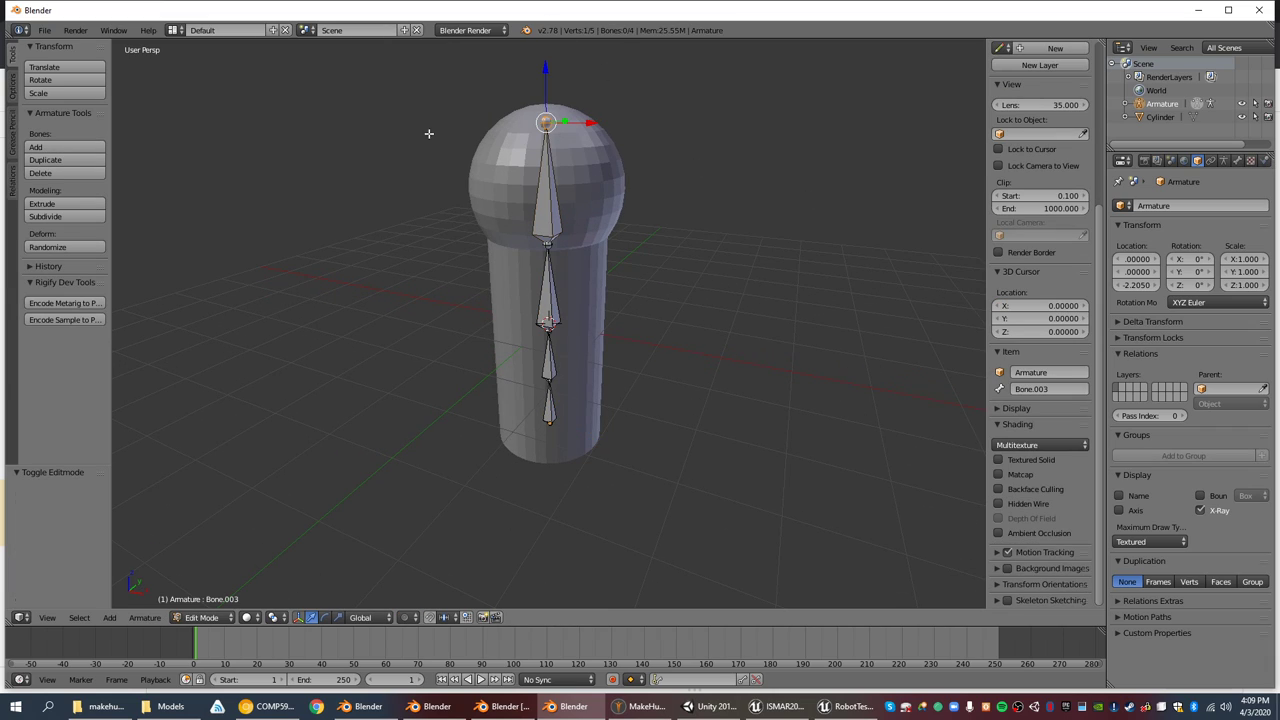
# - Switch to Object Mode and parent the cylinder mesh to the armature with automatic weights
pyautogui.click(201, 617)
pyautogui.click(205, 604)
pyautogui.scroll(3, 740, 270)
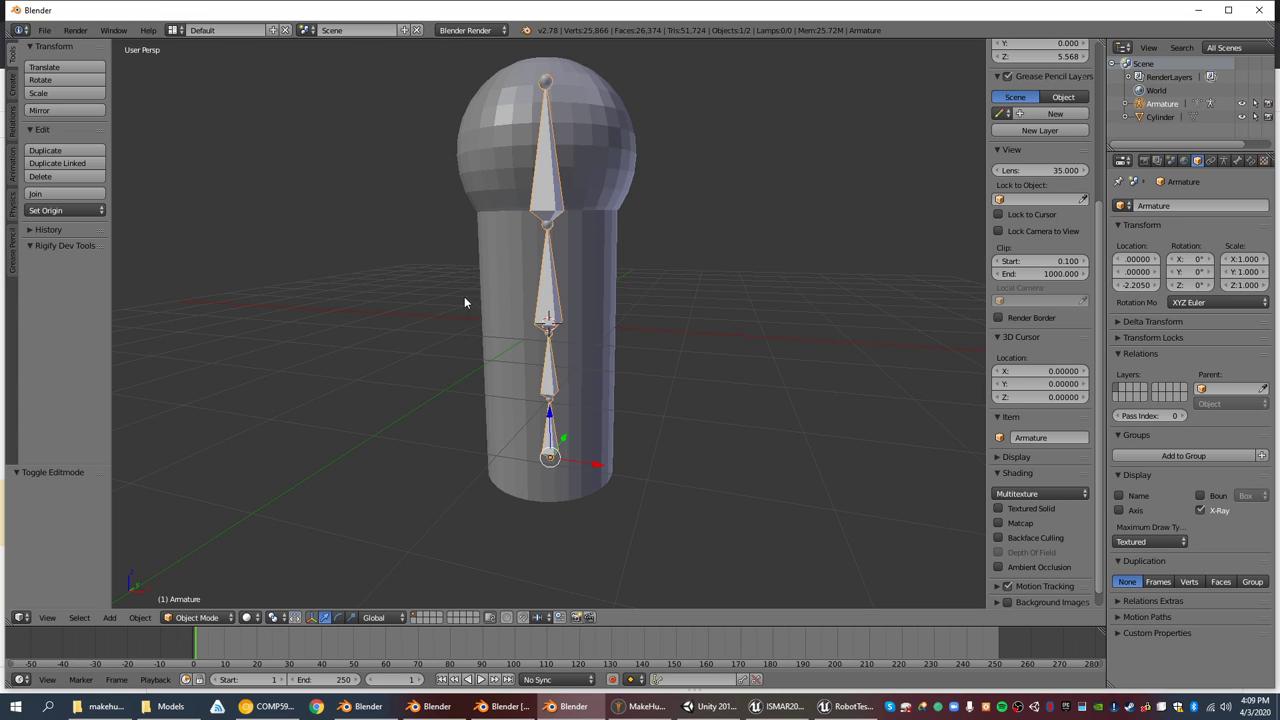
pyautogui.moveTo(569, 188); pyautogui.dragTo(528, 275, button='middle')
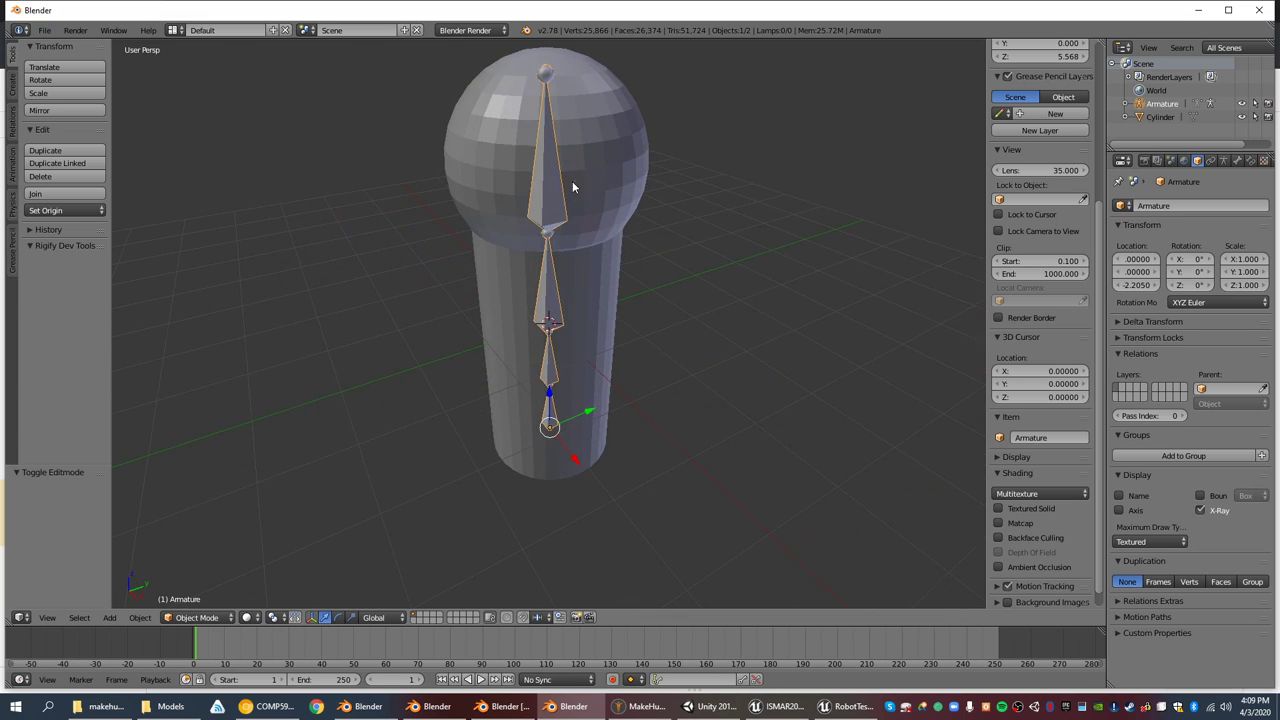
pyautogui.rightClick(582, 113)
pyautogui.keyDown('shift'); pyautogui.rightClick(548, 140); pyautogui.keyUp('shift')
pyautogui.rightClick(594, 114)
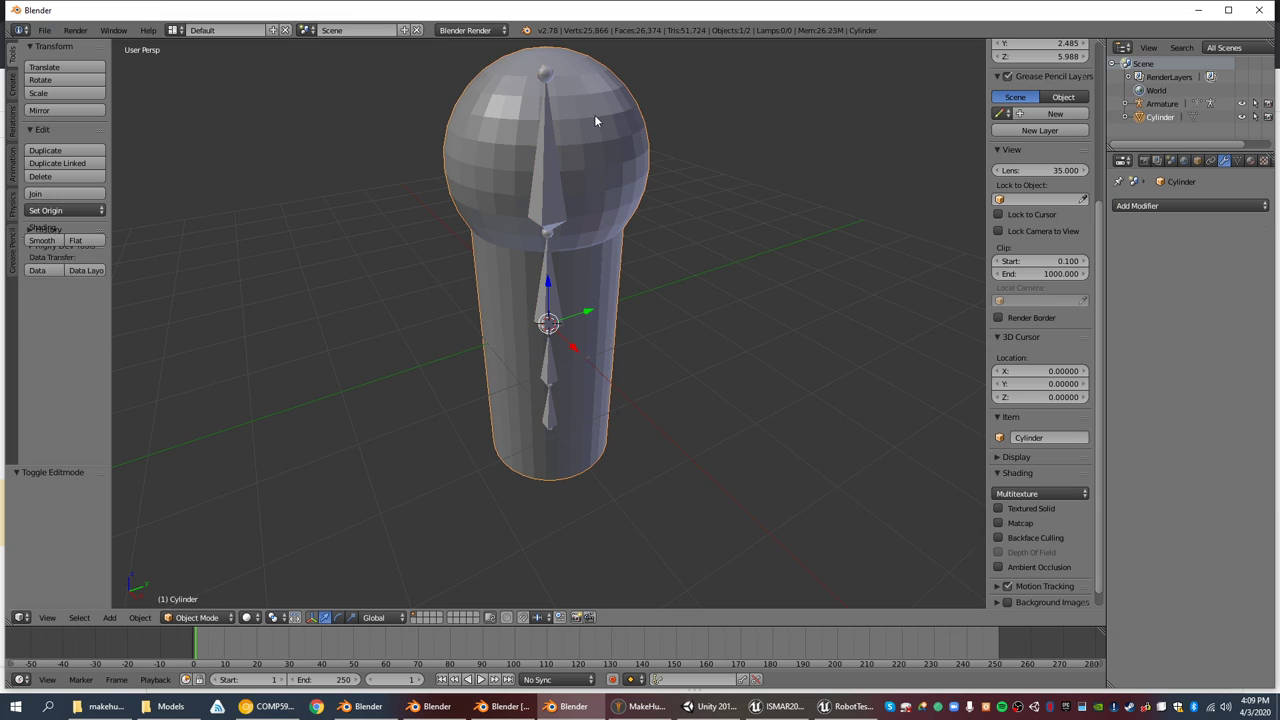
pyautogui.keyDown('shift'); pyautogui.rightClick(550, 170); pyautogui.keyUp('shift')
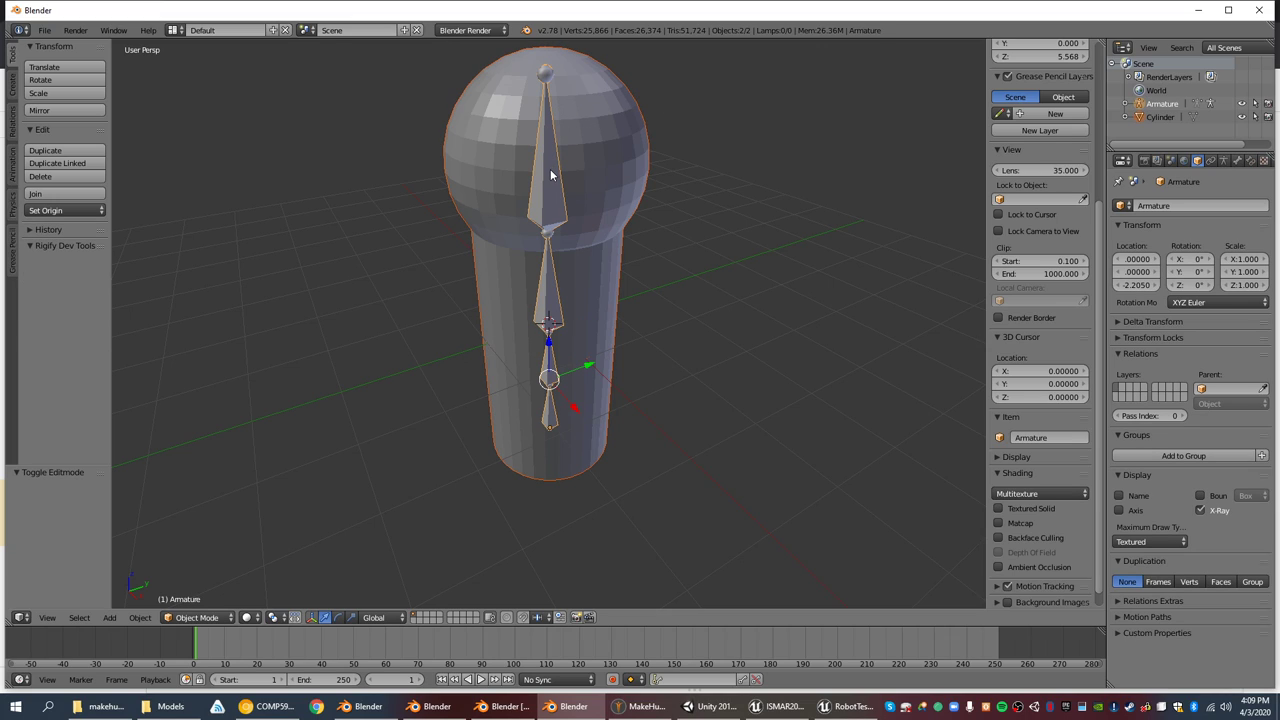
pyautogui.hotkey('ctrl', 'p')
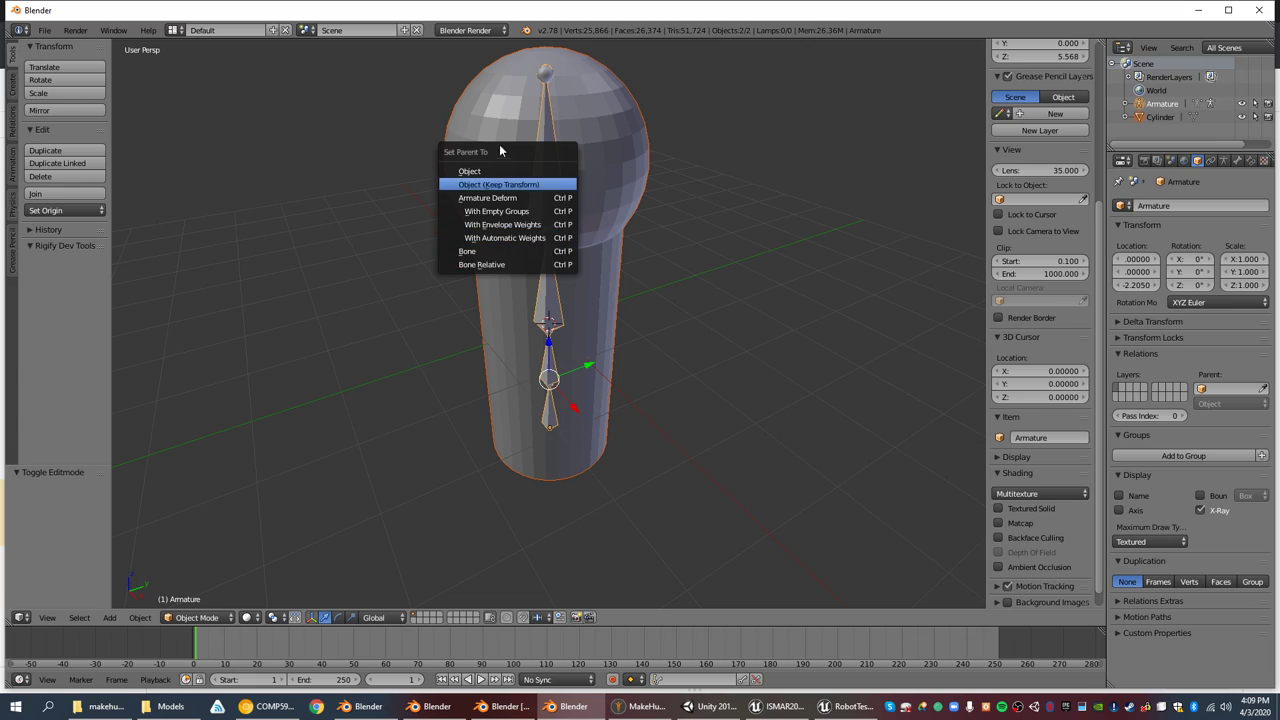
pyautogui.click(505, 238)
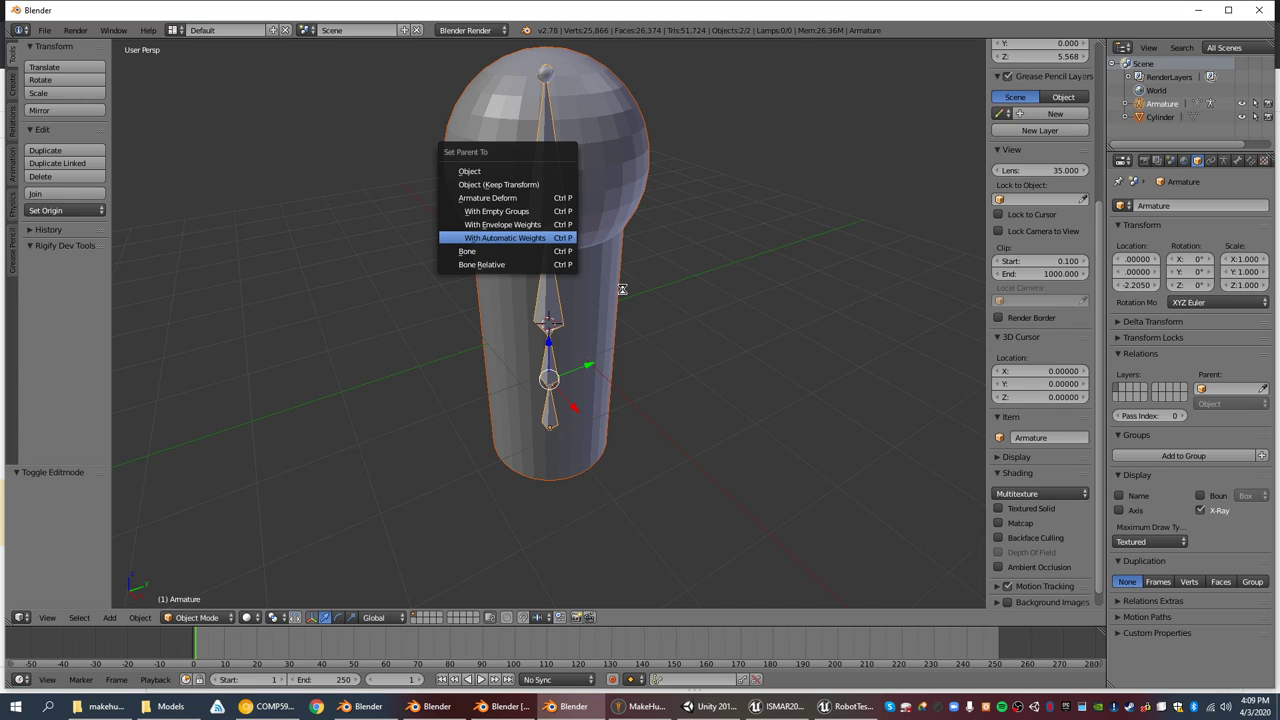
pyautogui.moveTo(573, 318); pyautogui.dragTo(616, 265, button='middle')
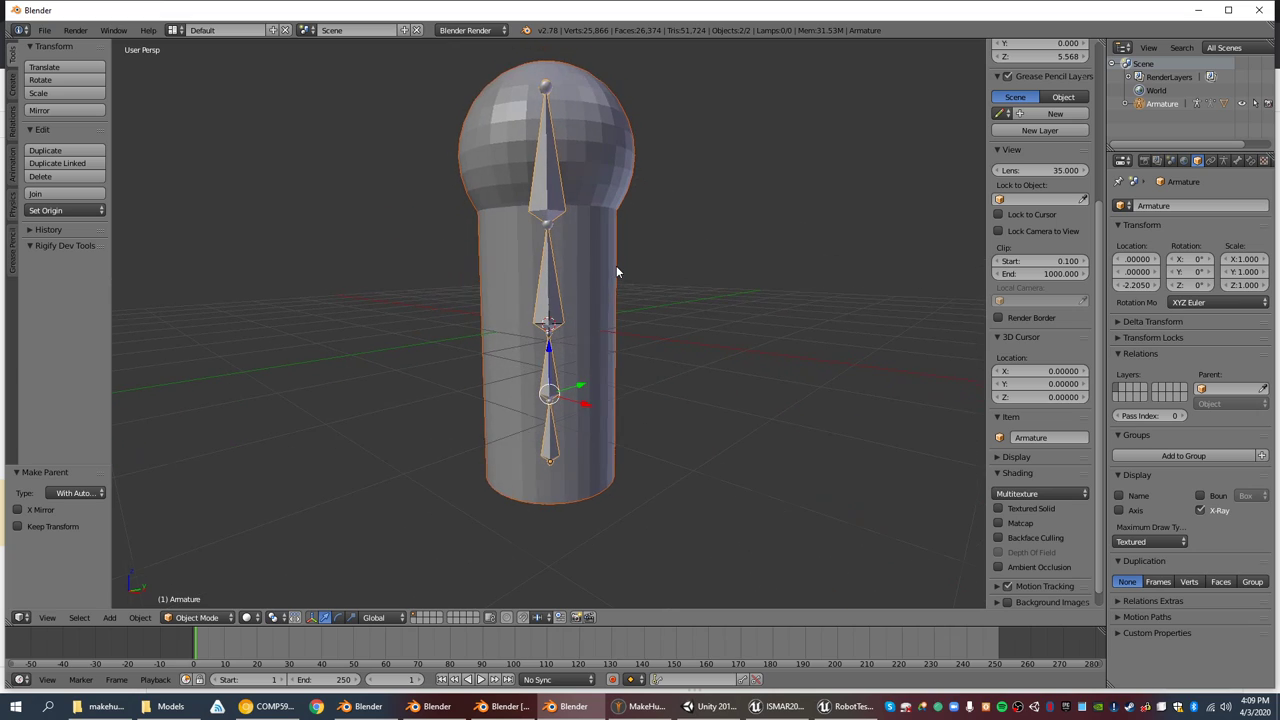
# - Select only the armature and expand its bone hierarchy in the outliner
pyautogui.scroll(3, 596, 264)
pyautogui.scroll(-2, 594, 265)
pyautogui.rightClick(553, 366)
pyautogui.scroll(-3, 545, 290)
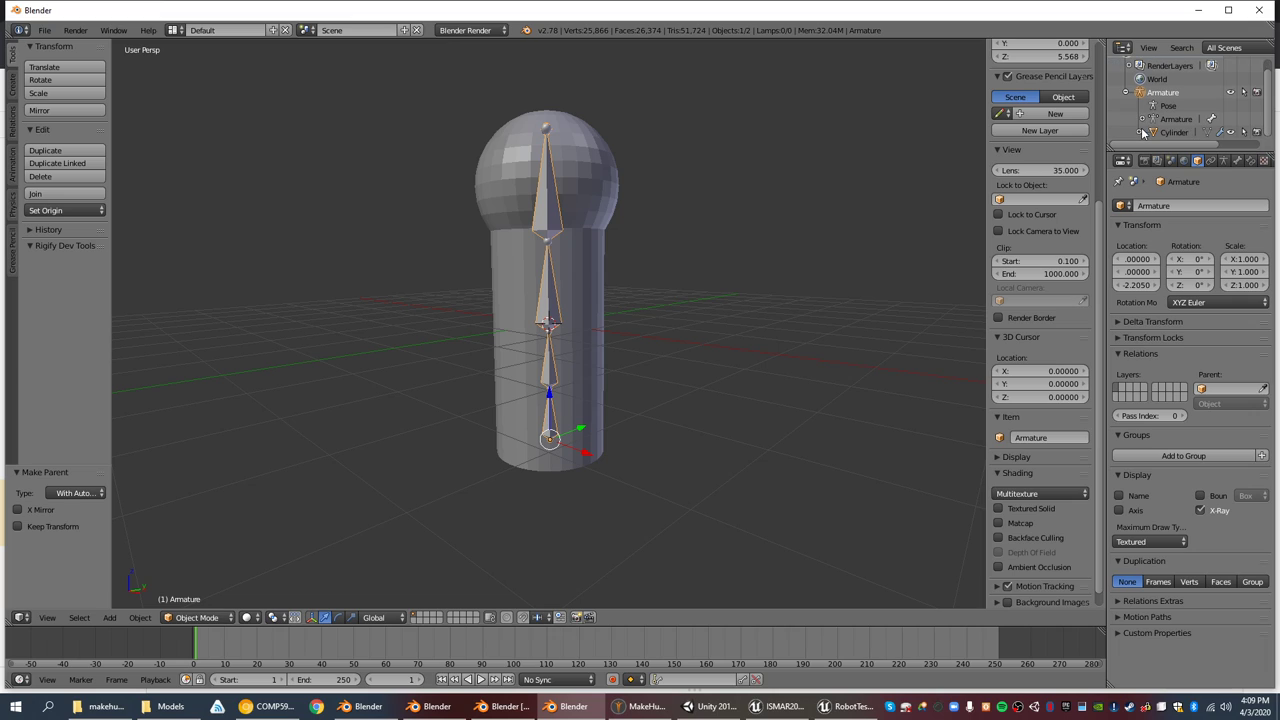
pyautogui.moveTo(700, 260); pyautogui.dragTo(680, 200, button='middle')
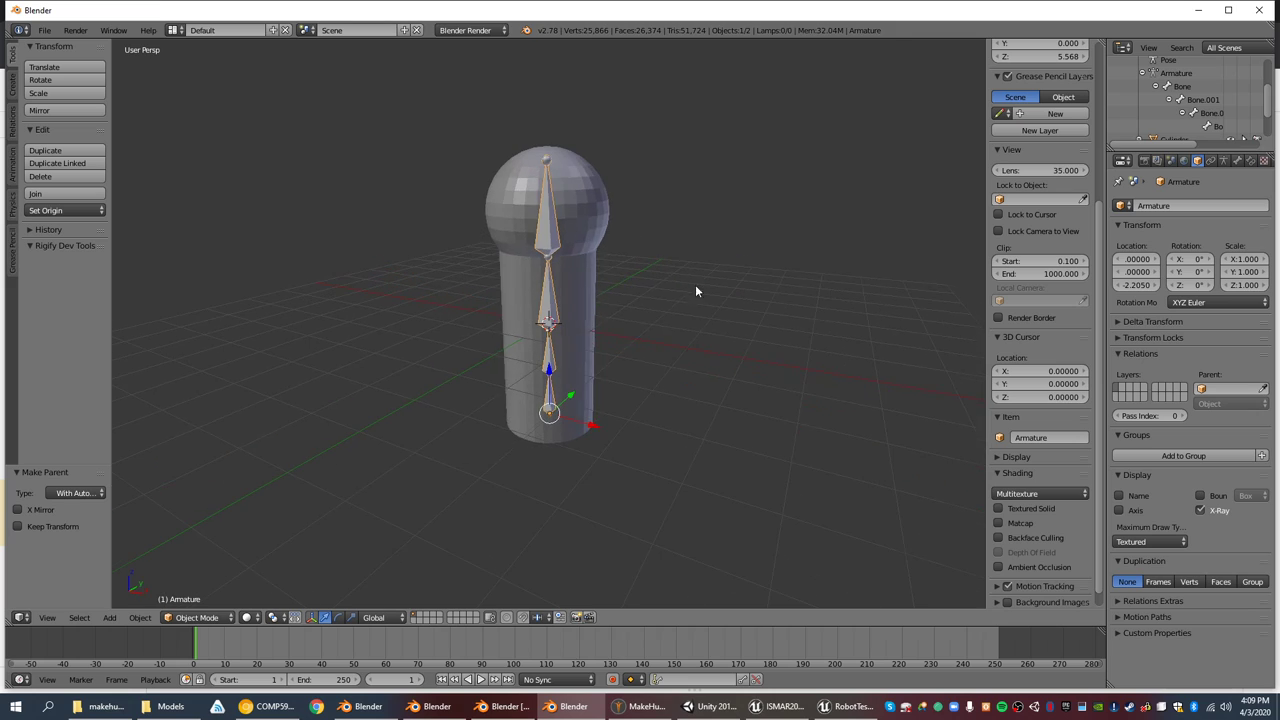
pyautogui.scroll(5, 632, 304)
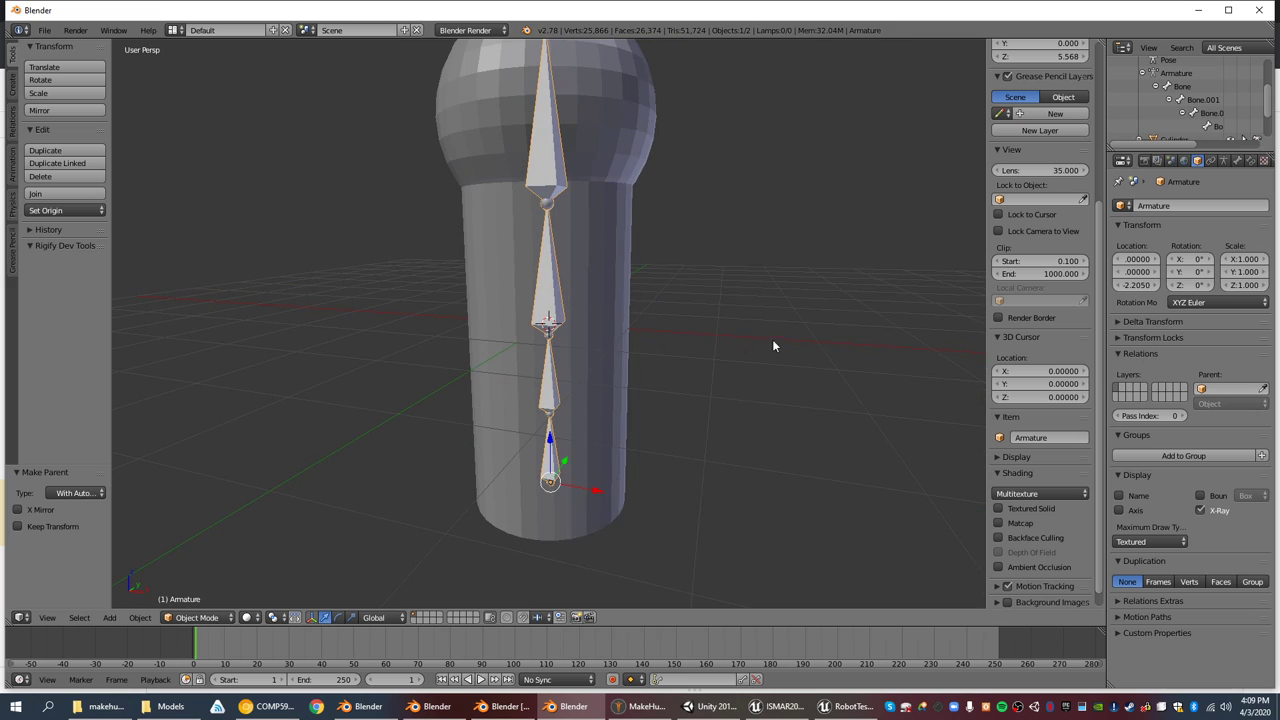
pyautogui.moveTo(763, 343); pyautogui.dragTo(581, 378, button='middle')
# - Move the armature about 0.5 along the X axis
pyautogui.click(200, 619)
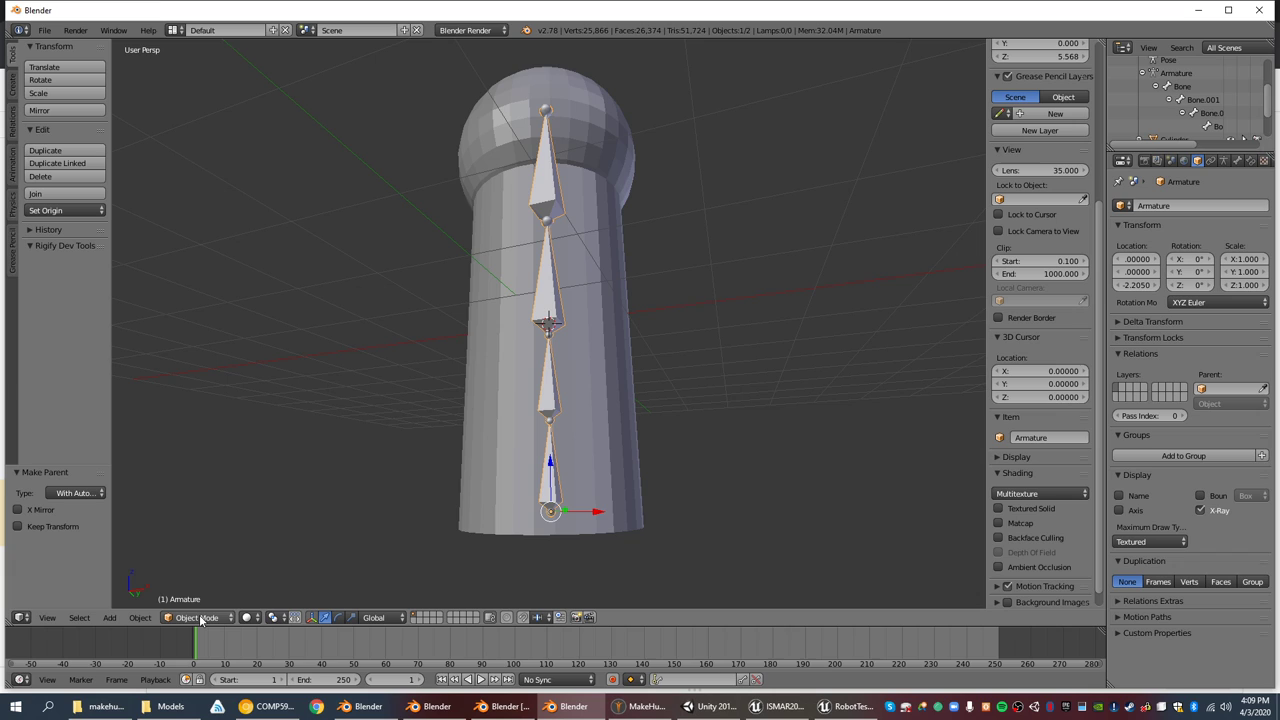
pyautogui.moveTo(670, 432); pyautogui.dragTo(600, 497, button='middle')
pyautogui.moveTo(598, 478); pyautogui.dragTo(630, 495)
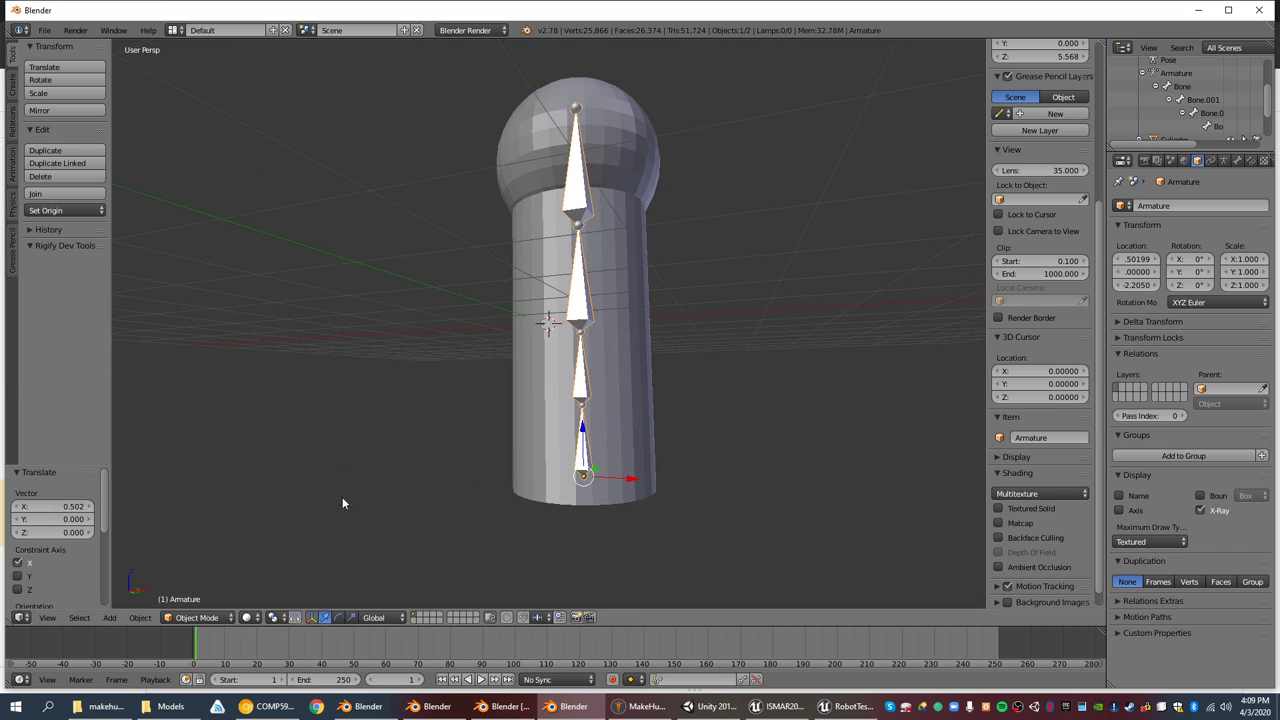
# - Switch the armature from Object Mode to Pose Mode
pyautogui.click(209, 619)
pyautogui.click(208, 571)
pyautogui.scroll(1, 638, 382)
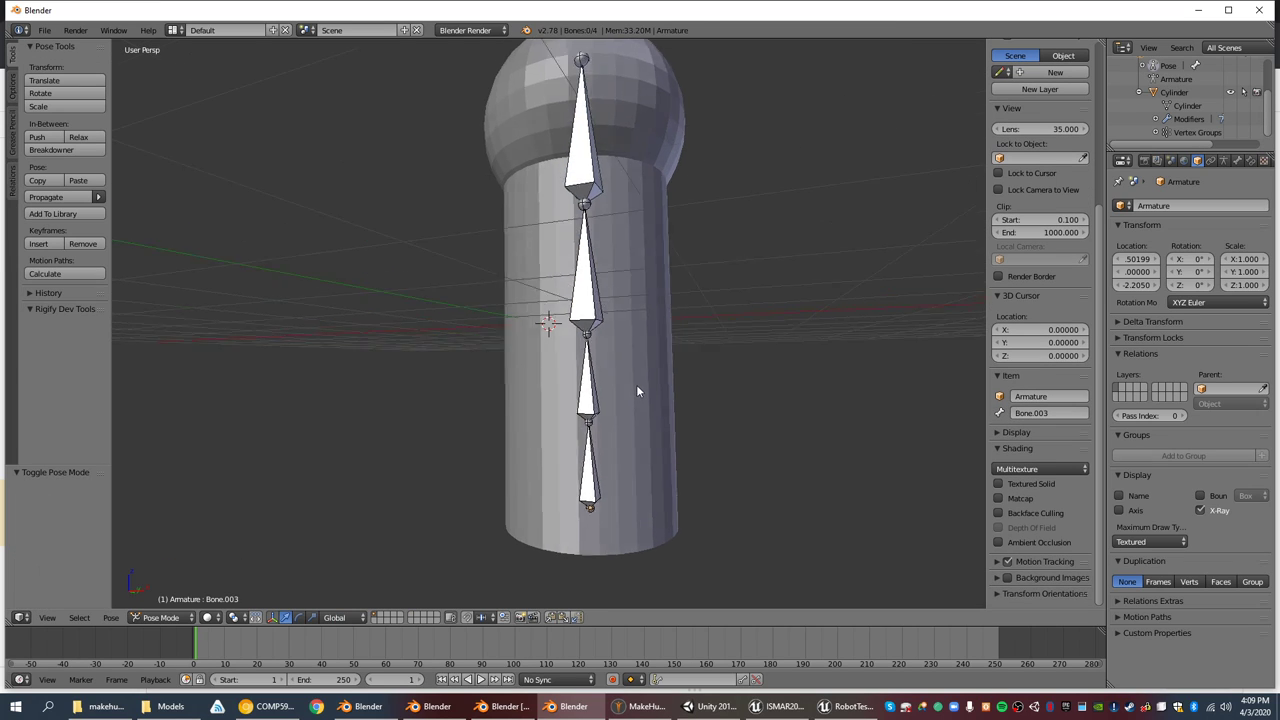
pyautogui.moveTo(638, 382); pyautogui.dragTo(628, 410, button='middle')
# - Select the top bone inside the sphere and try rotating it about the global X and Z axes
pyautogui.rightClick(600, 157)
pyautogui.moveTo(728, 215); pyautogui.dragTo(828, 251, button='middle')
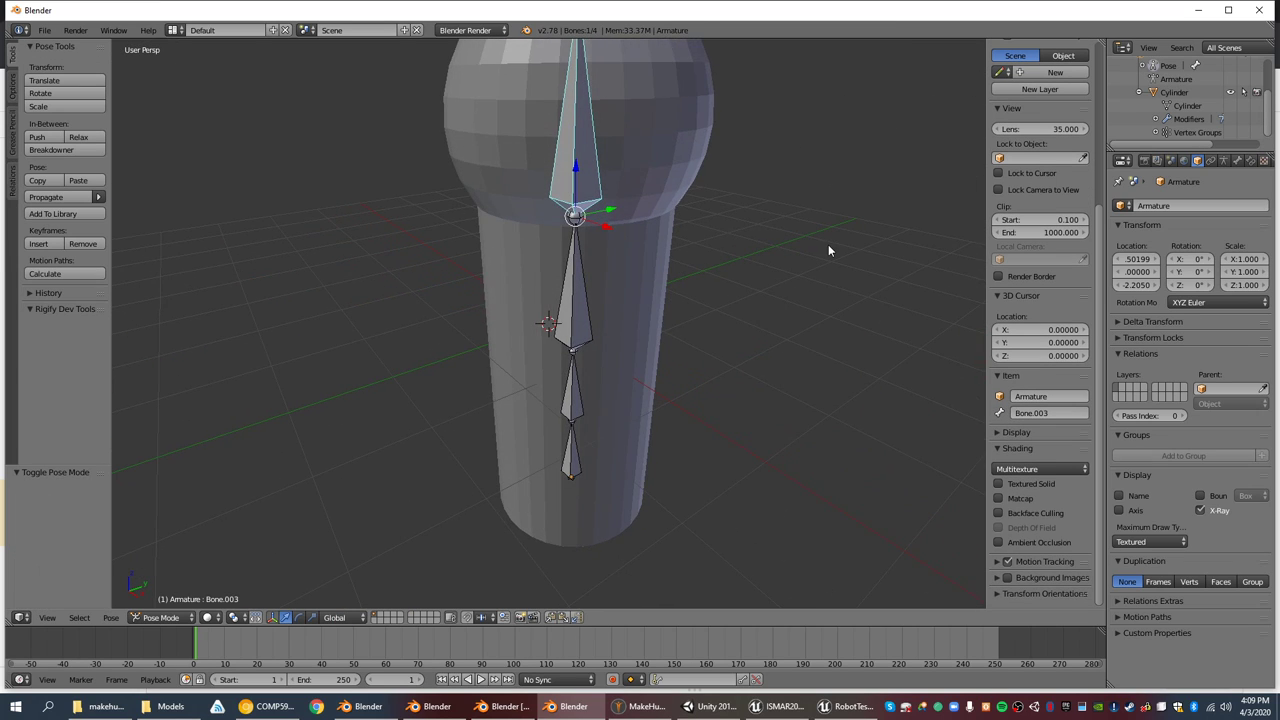
pyautogui.press('r')
pyautogui.press('x')
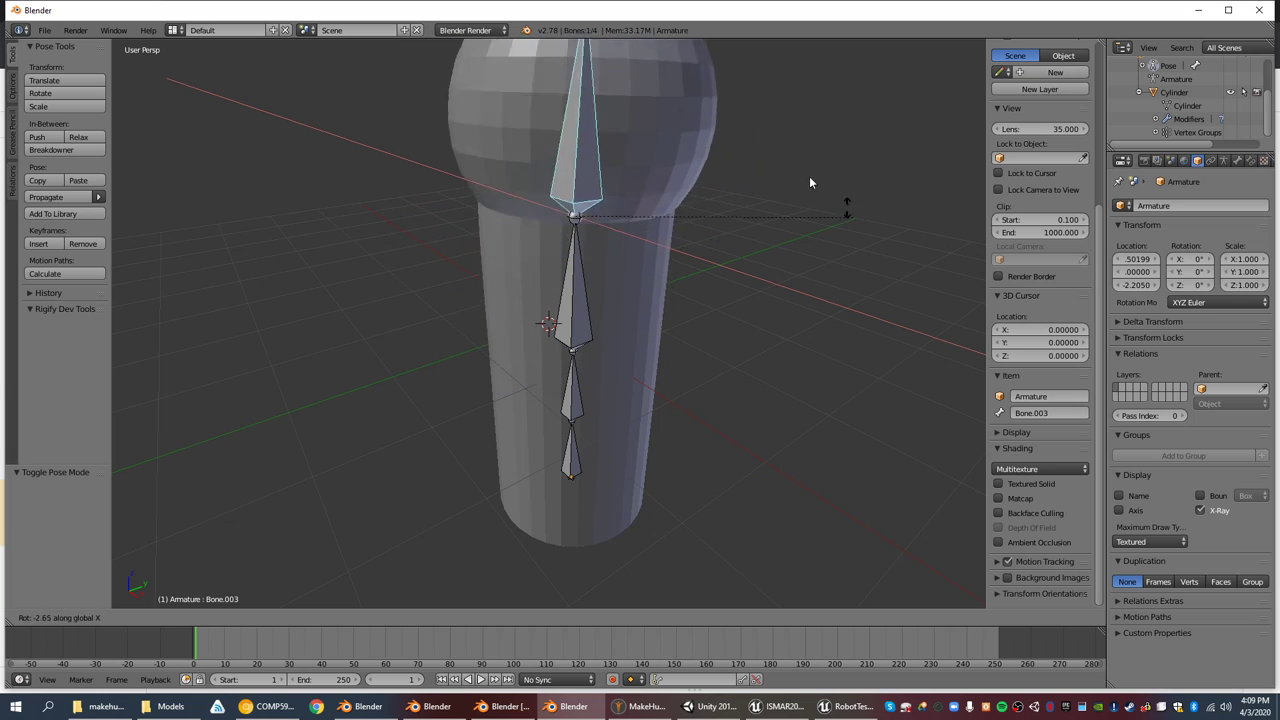
pyautogui.press('z')
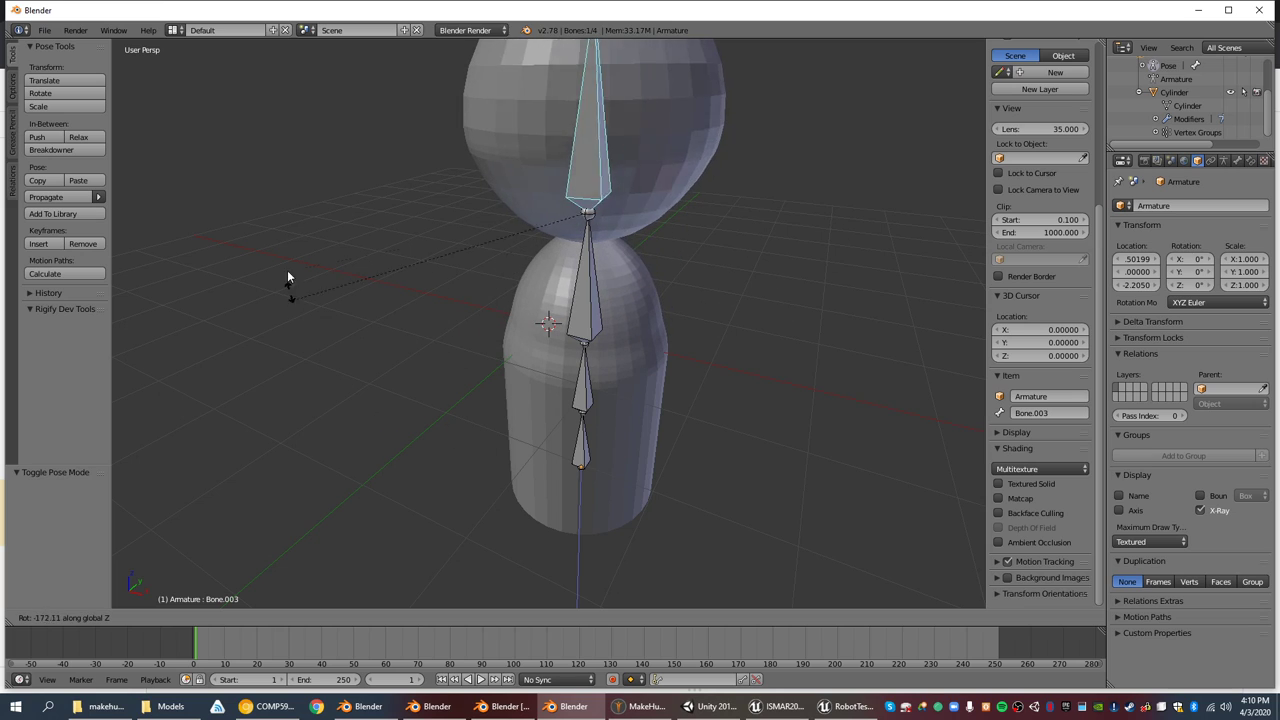
pyautogui.rightClick(892, 296)
# - Select the third bone from the base and try bending the cylinder by rotating it about the global X axis
pyautogui.rightClick(592, 322)
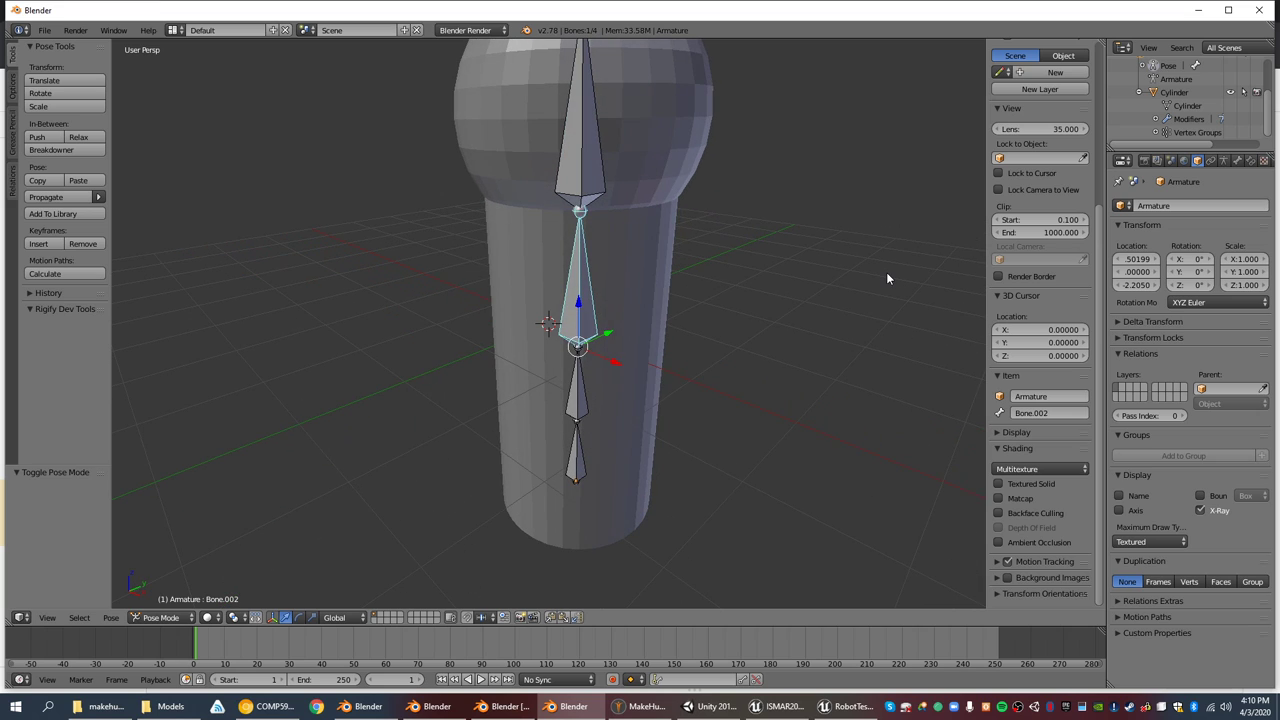
pyautogui.press('r')
pyautogui.press('x')
pyautogui.rightClick(922, 243)
pyautogui.moveTo(750, 370); pyautogui.dragTo(740, 319, button='middle')
pyautogui.press('r')
pyautogui.press('x')
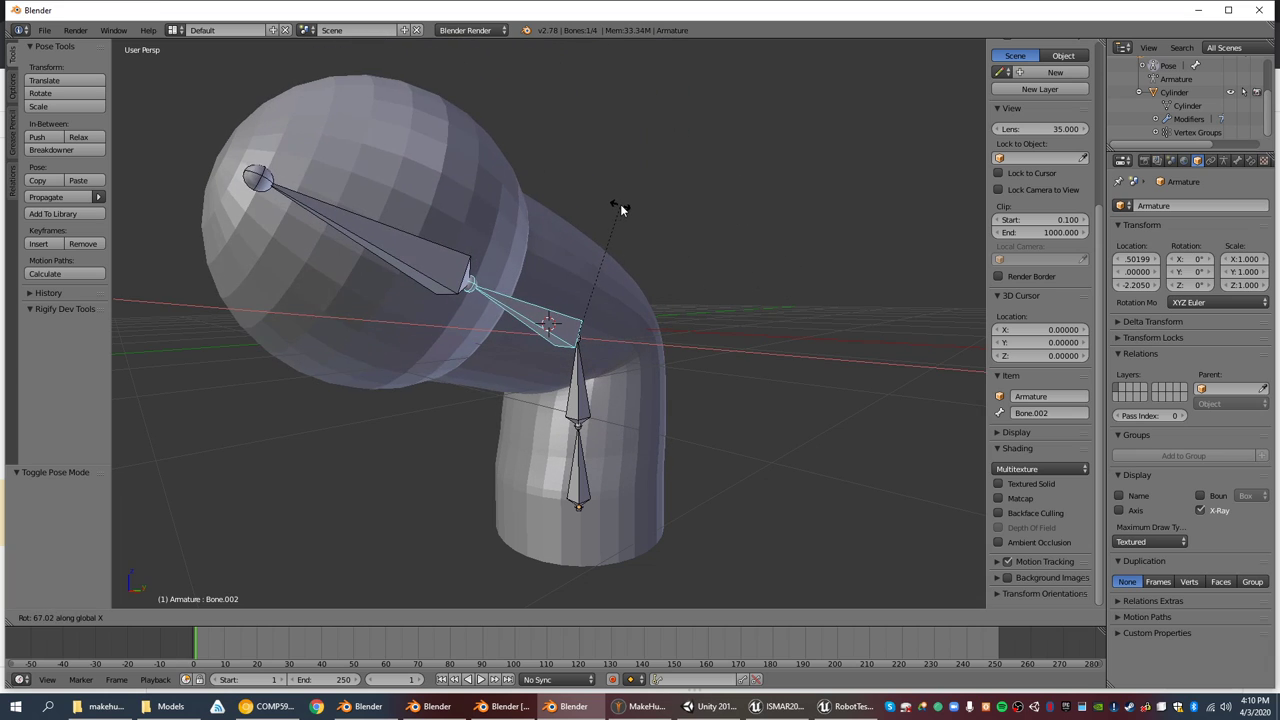
pyautogui.press('Escape')
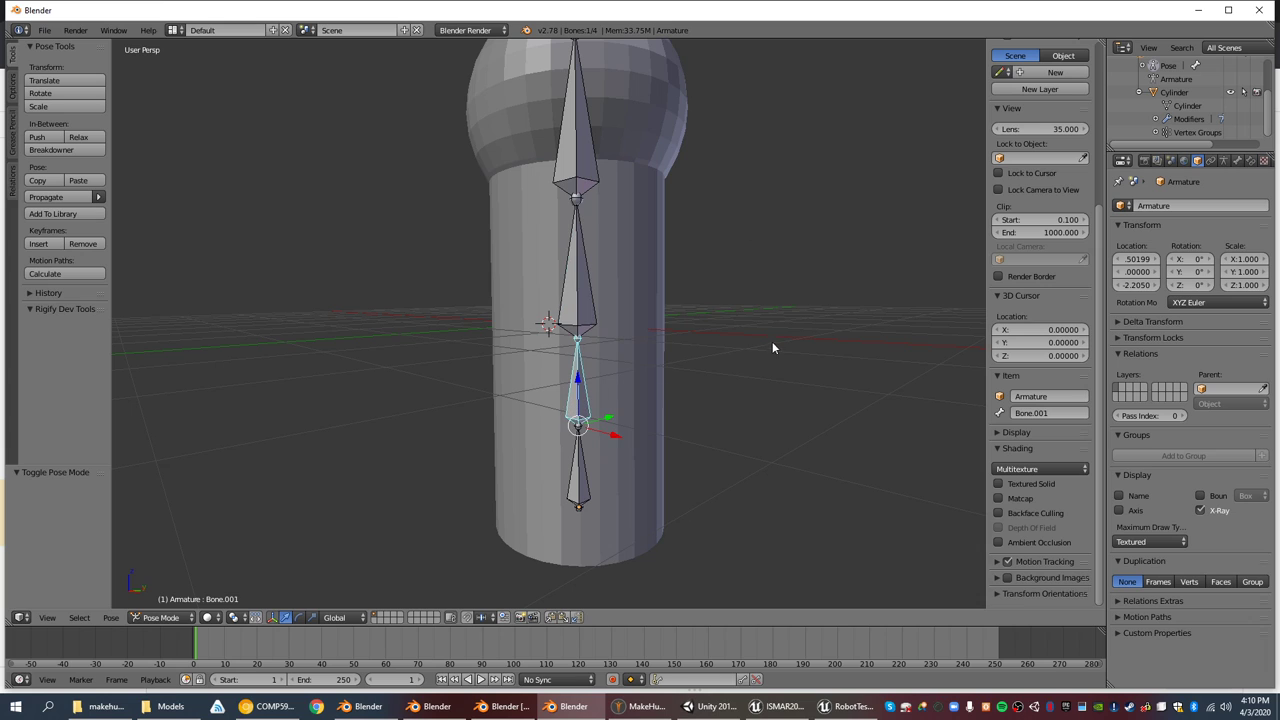
# - Try rotating the second bone and the base bone in turn about the global X axis
pyautogui.press('r')
pyautogui.press('x')
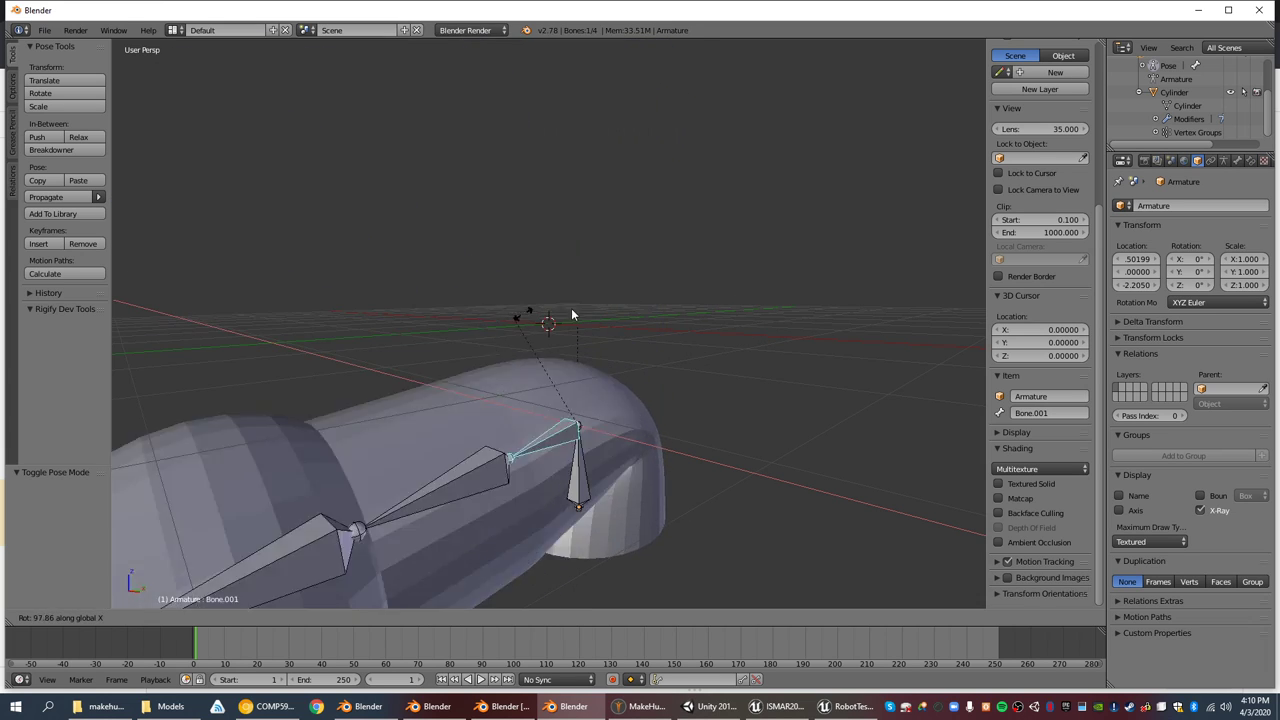
pyautogui.press('Escape')
pyautogui.press('r')
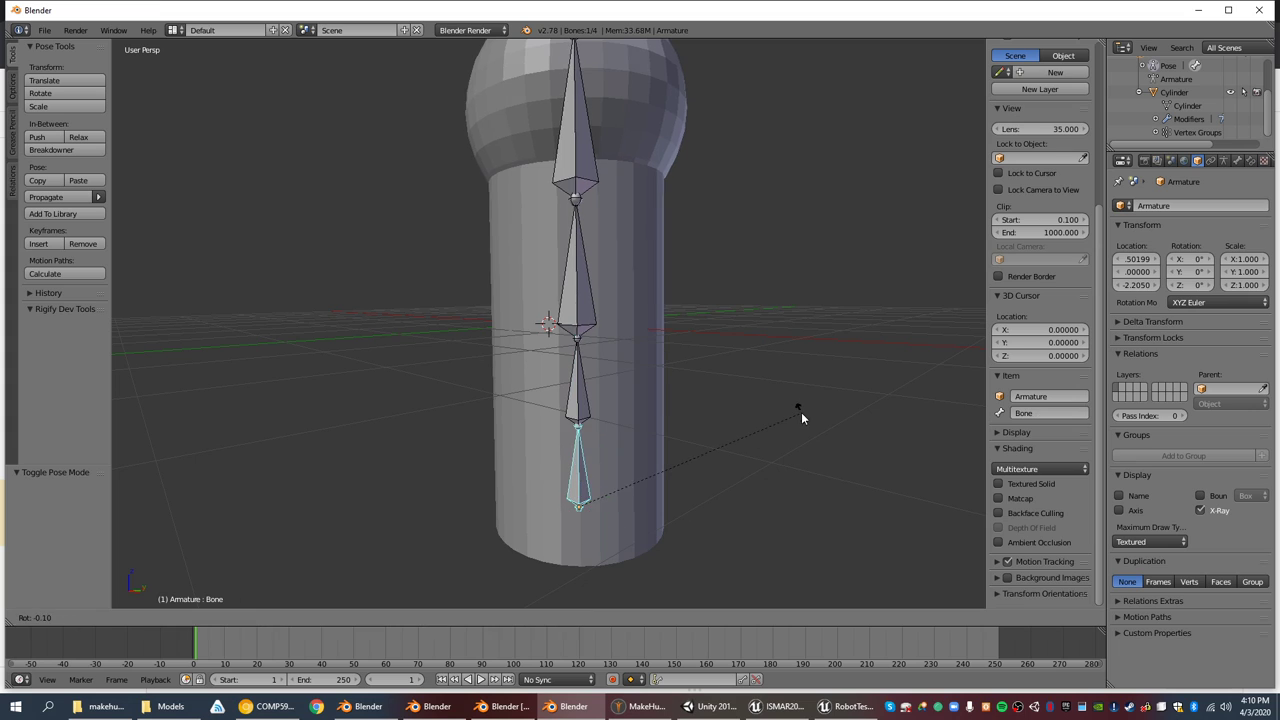
pyautogui.press('x')
pyautogui.press('Escape')
# - Try tilting the sphere by rotating the top bone freely in the current view
pyautogui.moveTo(687, 155); pyautogui.dragTo(583, 196, button='middle')
pyautogui.scroll(3, 730, 209)
pyautogui.scroll(-3, 704, 181)
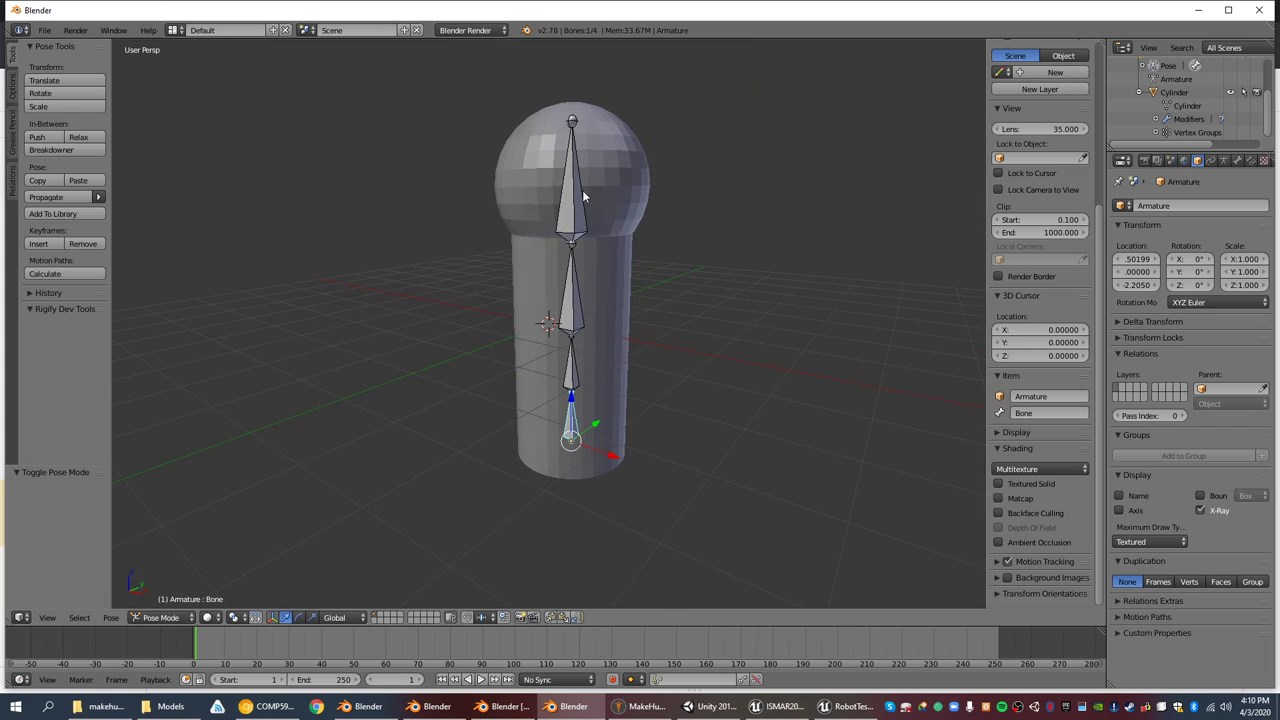
pyautogui.press('r')
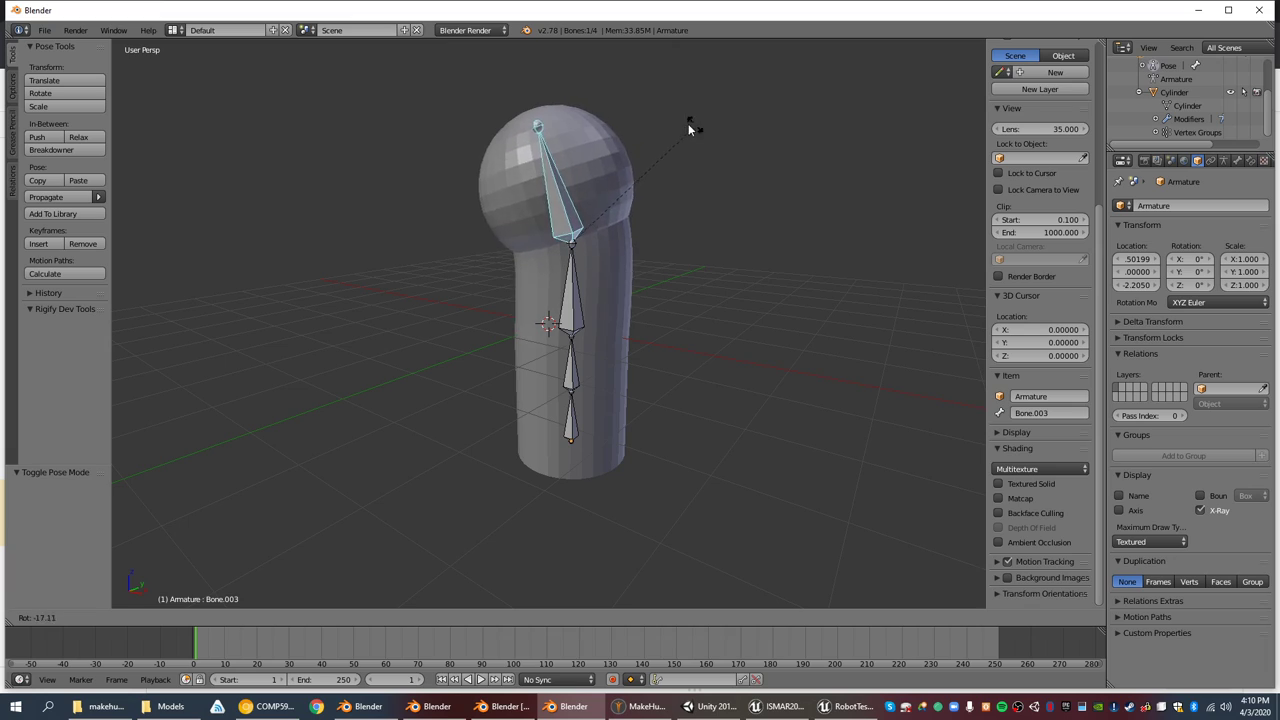
pyautogui.press('Escape')
pyautogui.press('r')
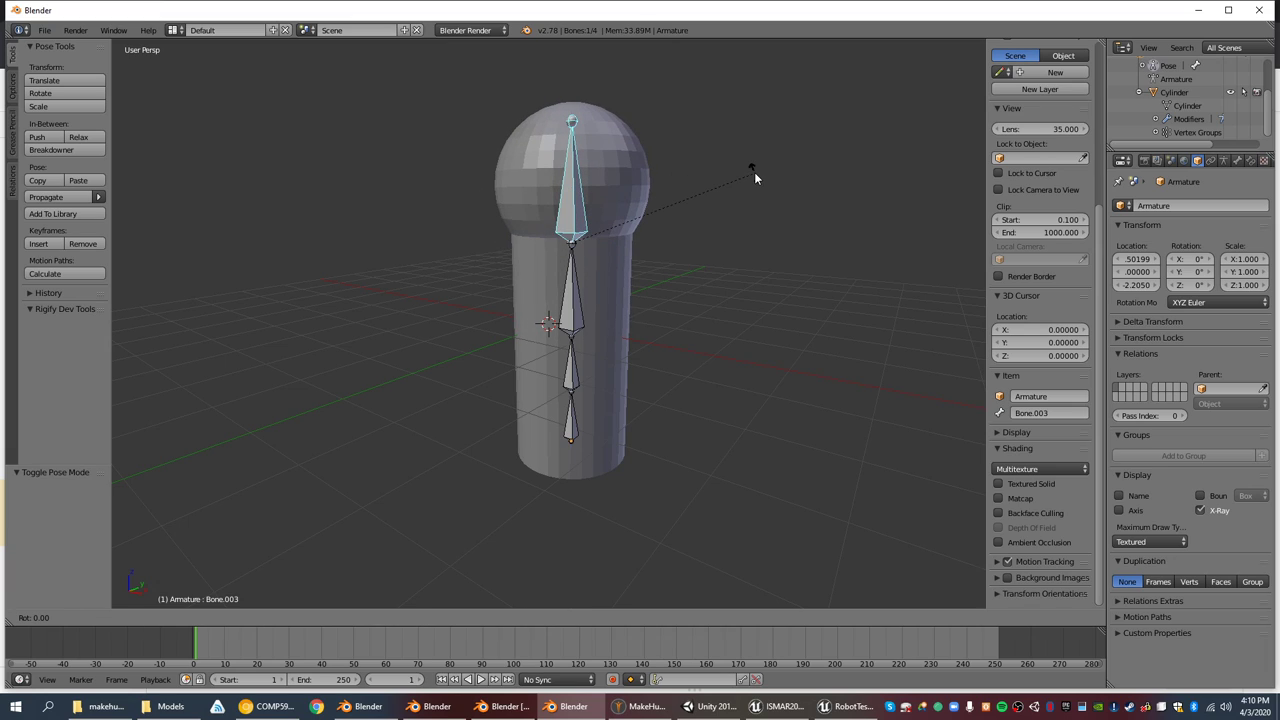
pyautogui.press('Escape')
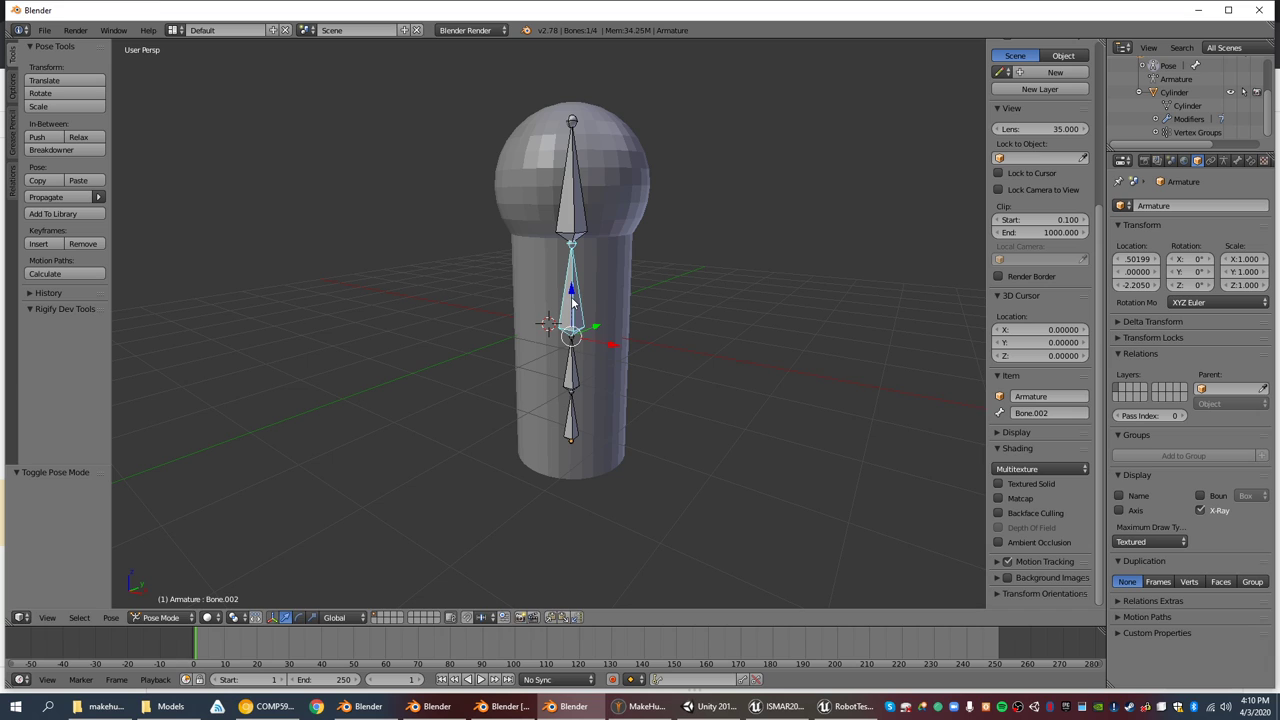
# - Try twisting the mesh by rotating the third bone from the base about the global Z axis
pyautogui.press('r')
pyautogui.press('z')
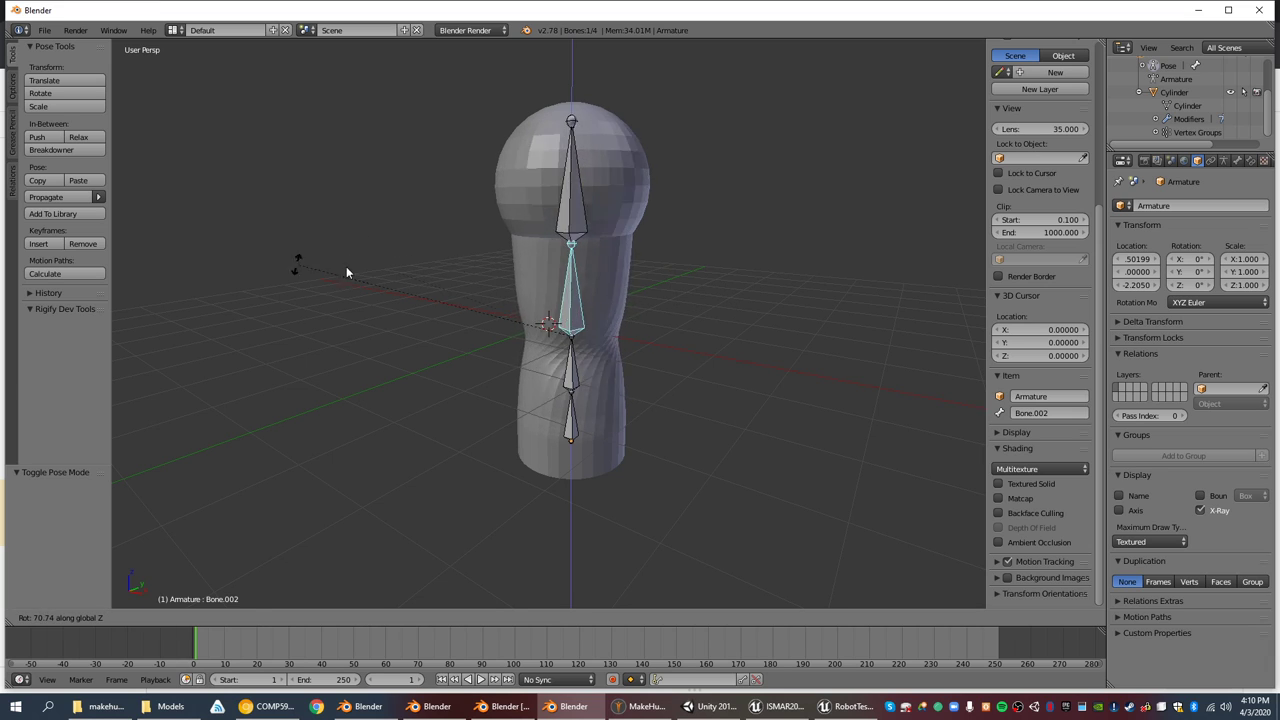
pyautogui.press('Escape')
pyautogui.scroll(3, 606, 289)
pyautogui.moveTo(606, 289); pyautogui.dragTo(664, 270, button='middle')
pyautogui.scroll(-1, 642, 337)
pyautogui.scroll(-4, 641, 331)
# - Switch to the Blender window with the suited man and put his armature into Pose Mode
pyautogui.click(442, 709)
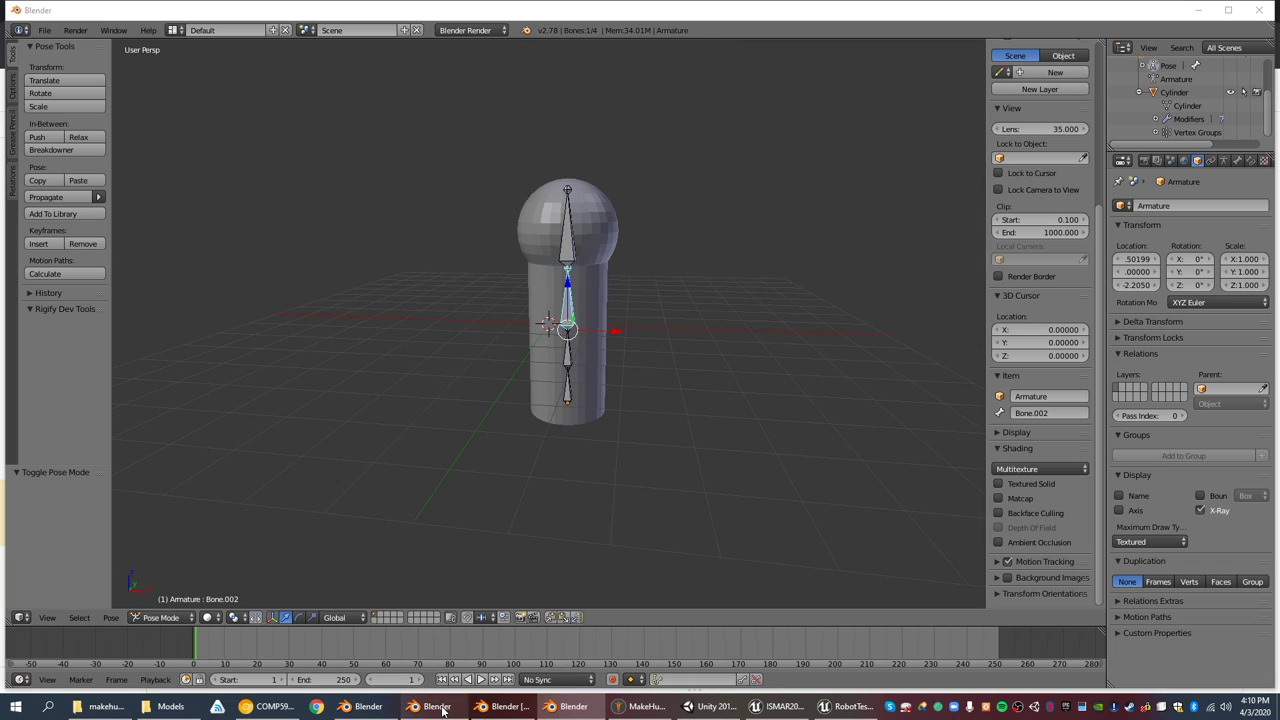
pyautogui.click(437, 706)
pyautogui.moveTo(600, 360); pyautogui.dragTo(668, 255, button='middle')
pyautogui.rightClick(673, 238)
pyautogui.press('KP_Decimal')
pyautogui.click(188, 618)
pyautogui.click(207, 576)
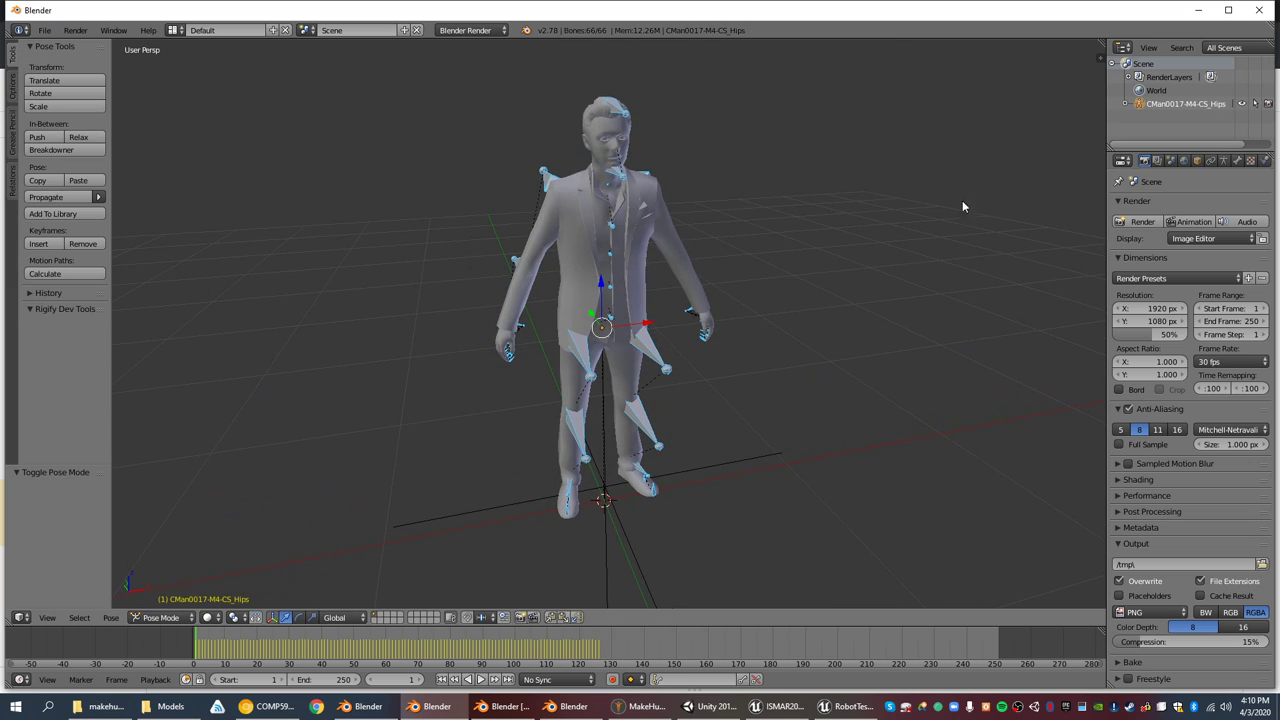
# - Enable X-Ray display for the man's armature so its bones draw in front of the mesh
pyautogui.click(1223, 161)
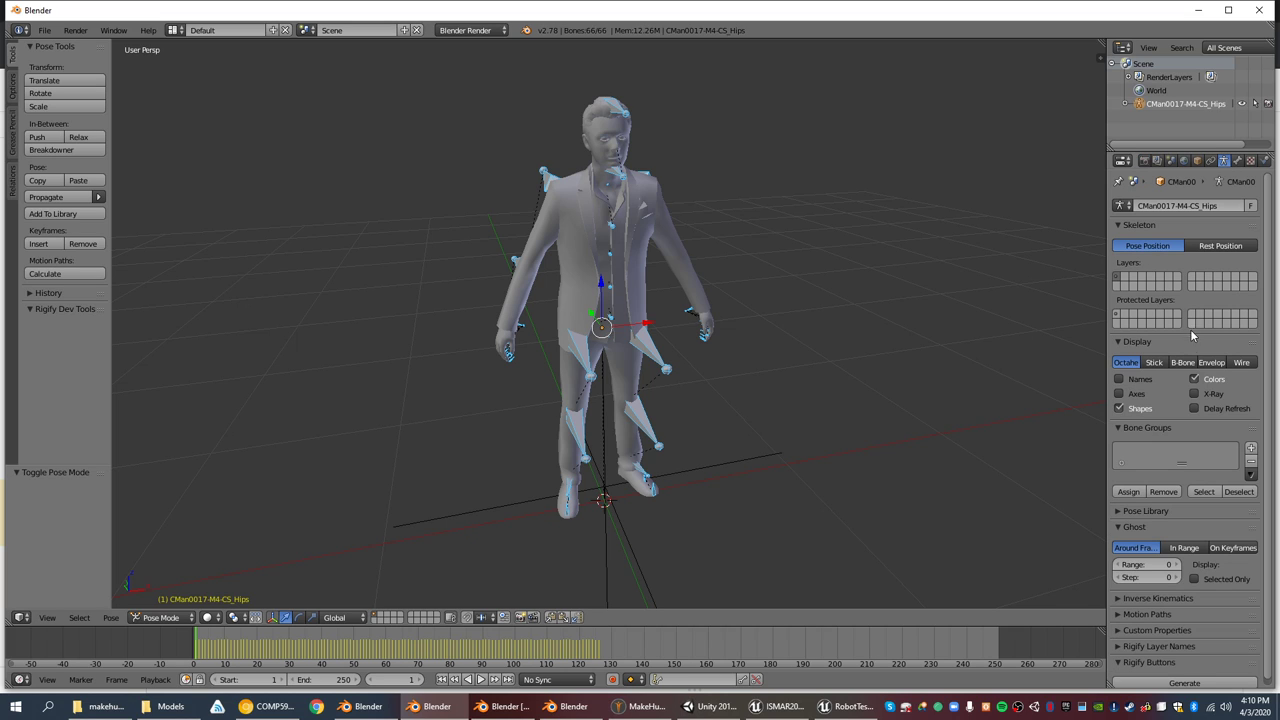
pyautogui.click(1194, 393)
pyautogui.moveTo(640, 330); pyautogui.dragTo(763, 203, button='middle')
pyautogui.scroll(-2, 616, 157)
pyautogui.scroll(2, 616, 157)
# - Select the left upper arm bone and try raising the arm about 40° around the global Y axis
pyautogui.rightClick(661, 114)
pyautogui.press('r')
pyautogui.press('y')
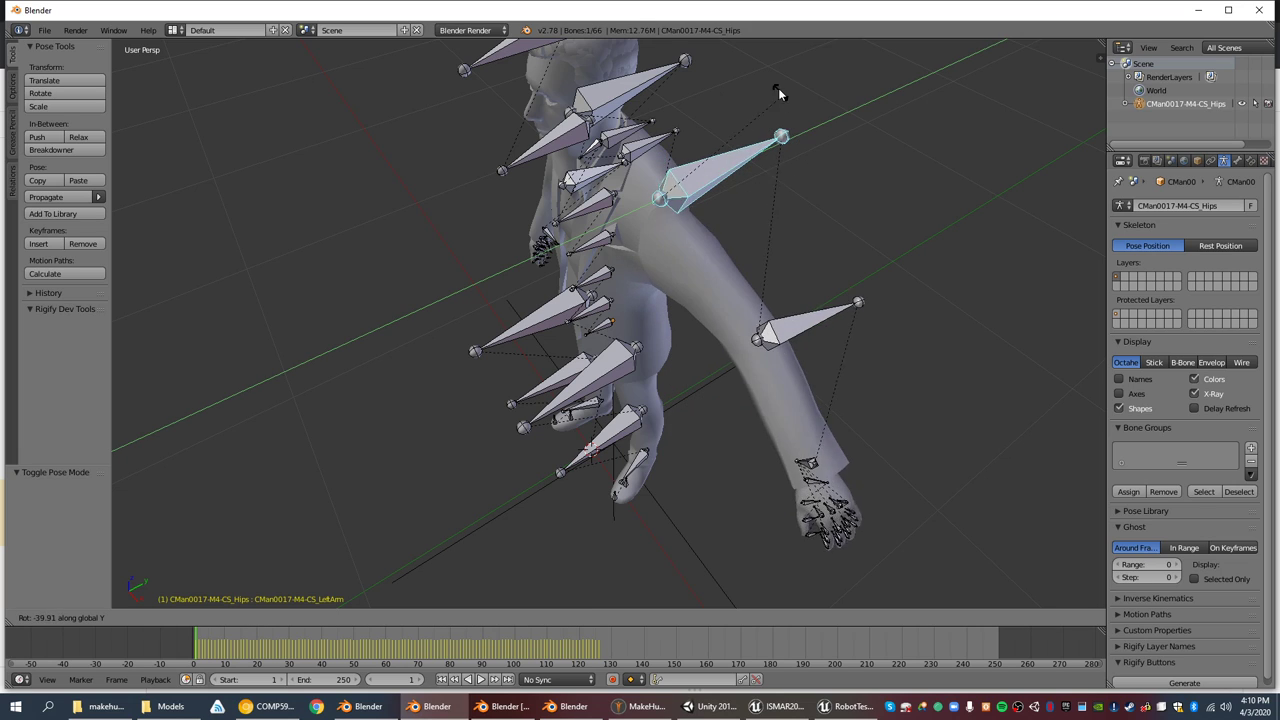
pyautogui.click(776, 148)
pyautogui.moveTo(776, 148); pyautogui.dragTo(824, 163, button='middle')
pyautogui.press('r')
pyautogui.press('y')
pyautogui.rightClick(820, 108)
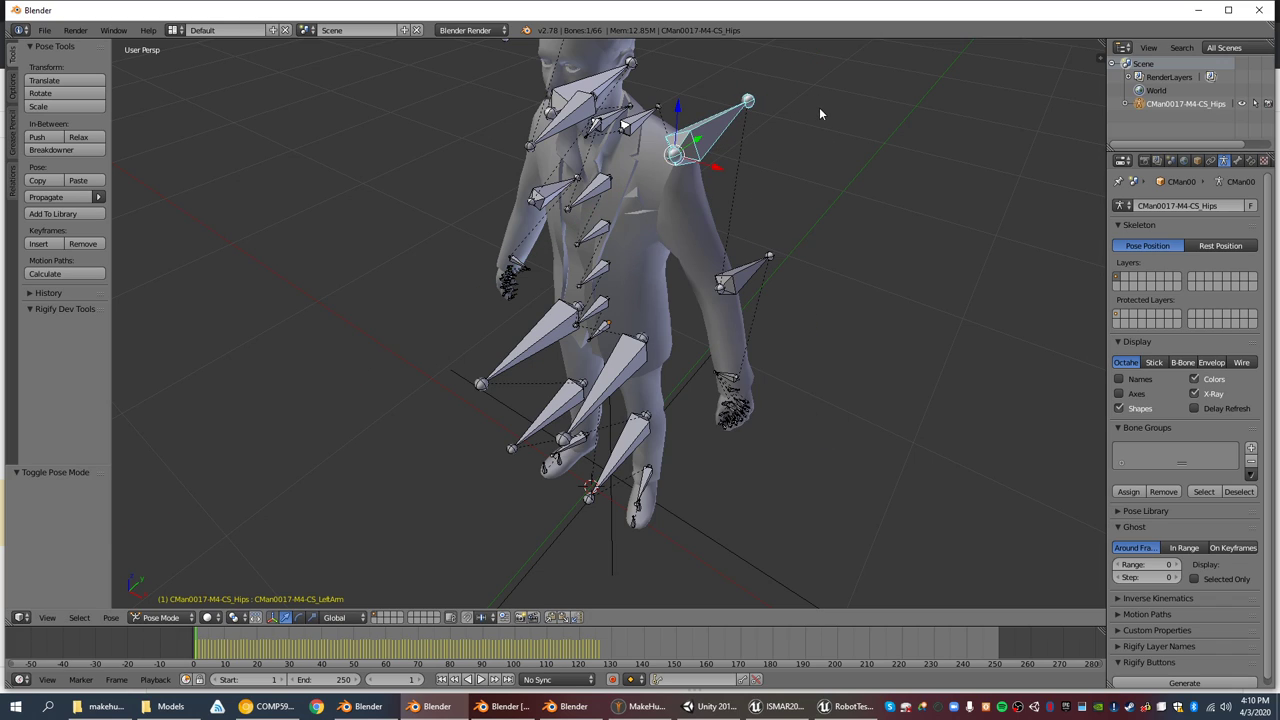
# - Try moving the left upper arm bone freely away from the shoulder
pyautogui.press('g')
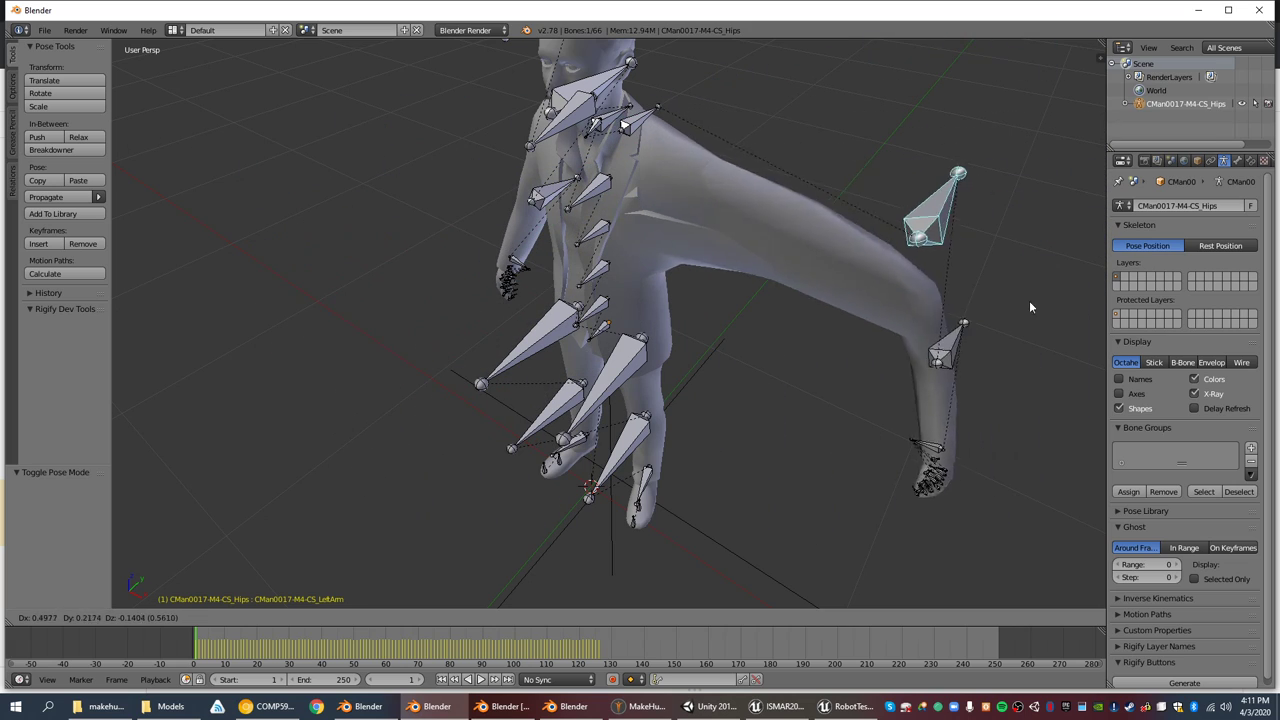
pyautogui.rightClick(868, 227)
pyautogui.moveTo(863, 227); pyautogui.dragTo(822, 193, button='middle')
pyautogui.press('g')
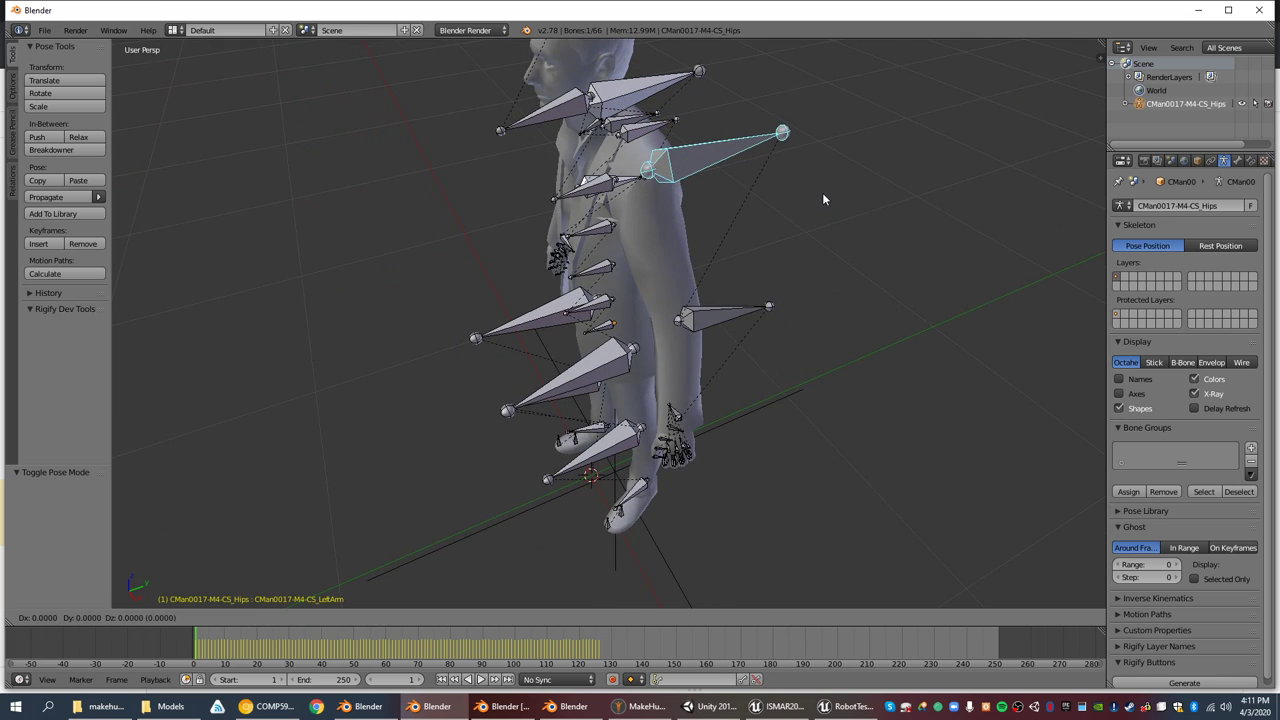
pyautogui.moveTo(899, 201)
pyautogui.mouseDown(button='middle')
pyautogui.moveTo(803, 197)
pyautogui.moveTo(891, 200)
pyautogui.mouseUp(button='middle')
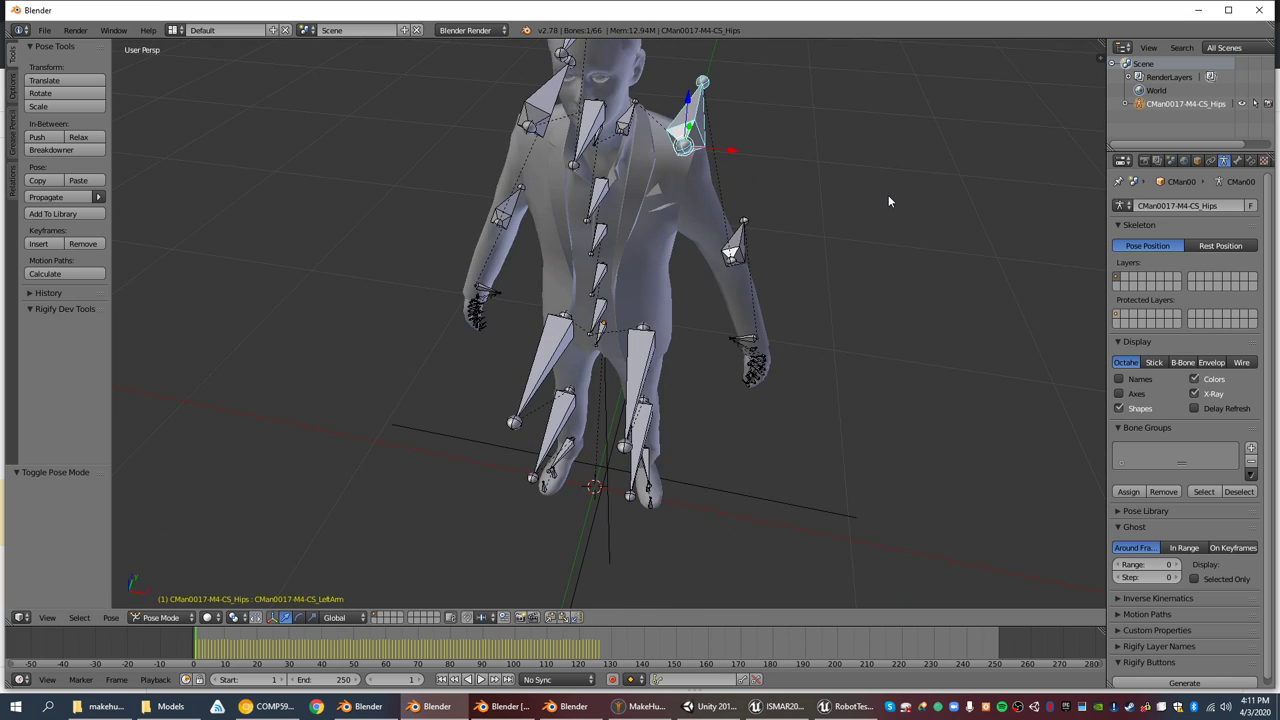
# - Try rotating the left upper arm bone about the global Y axis again, by about -38°
pyautogui.press('r')
pyautogui.press('y')
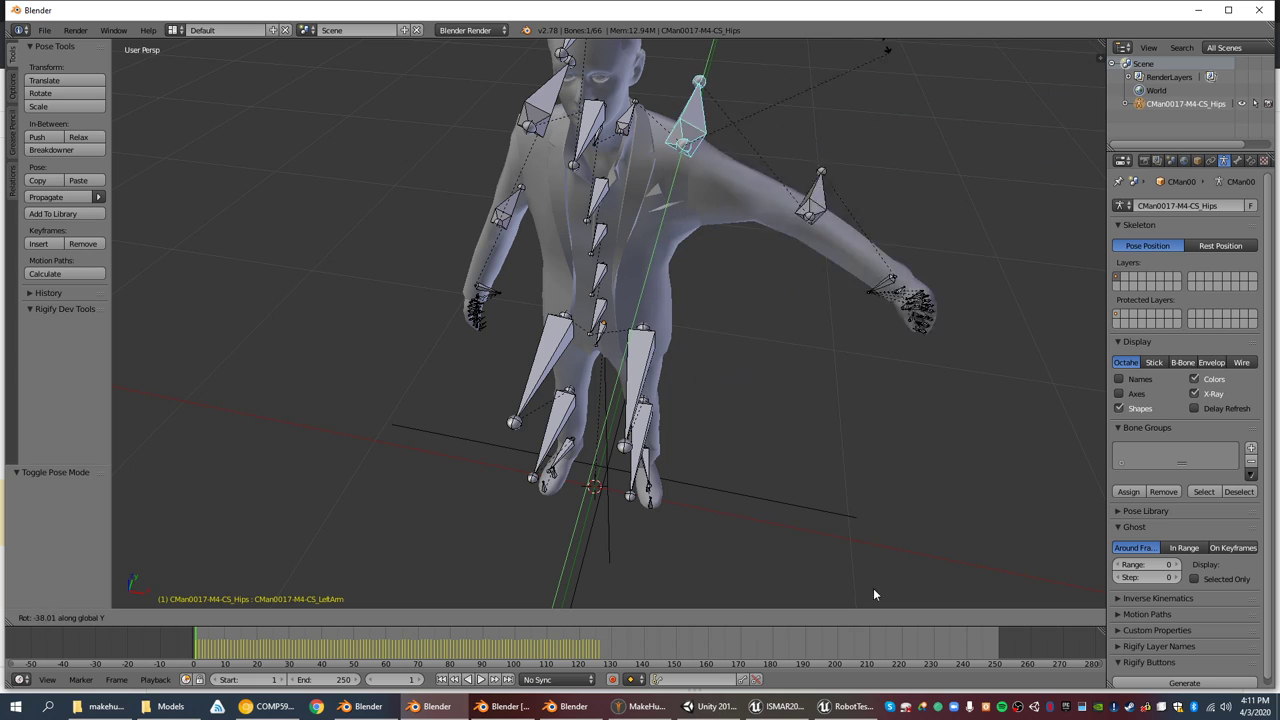
pyautogui.click(830, 287)
pyautogui.moveTo(830, 287); pyautogui.dragTo(827, 242, button='middle')
pyautogui.scroll(-3, 784, 298)
pyautogui.scroll(3, 869, 247)
pyautogui.press('r')
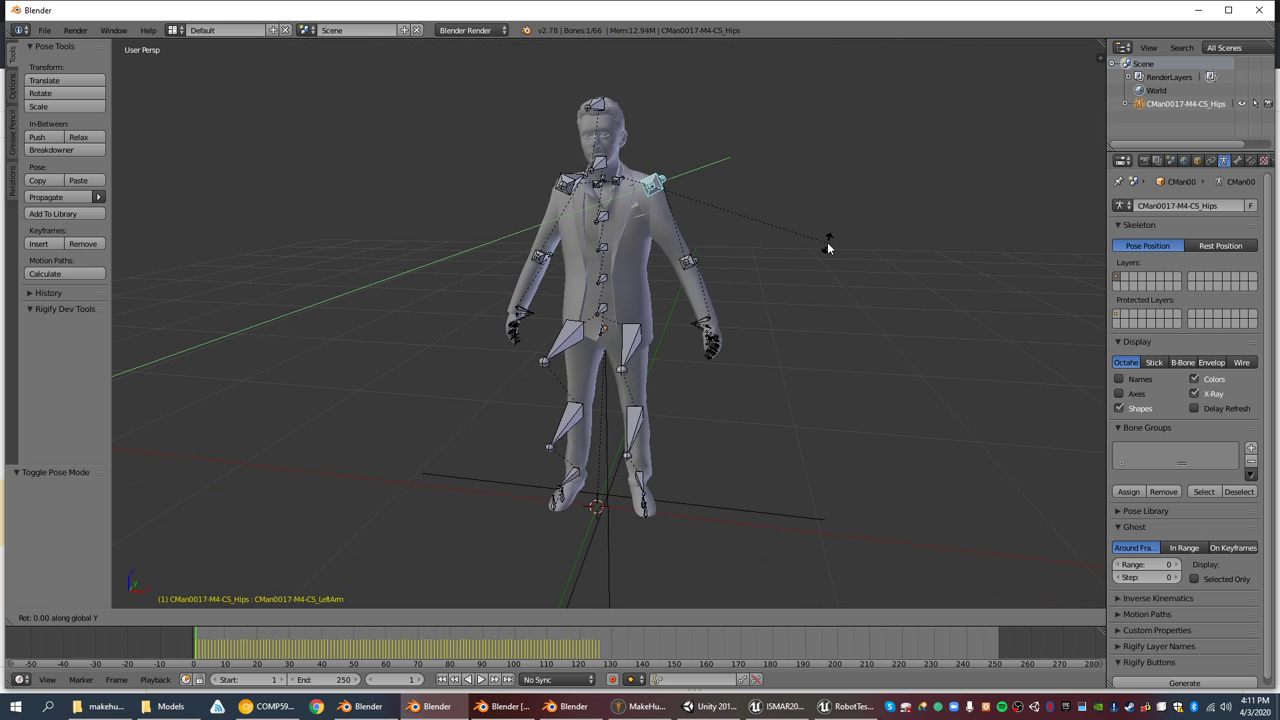
pyautogui.press('y')
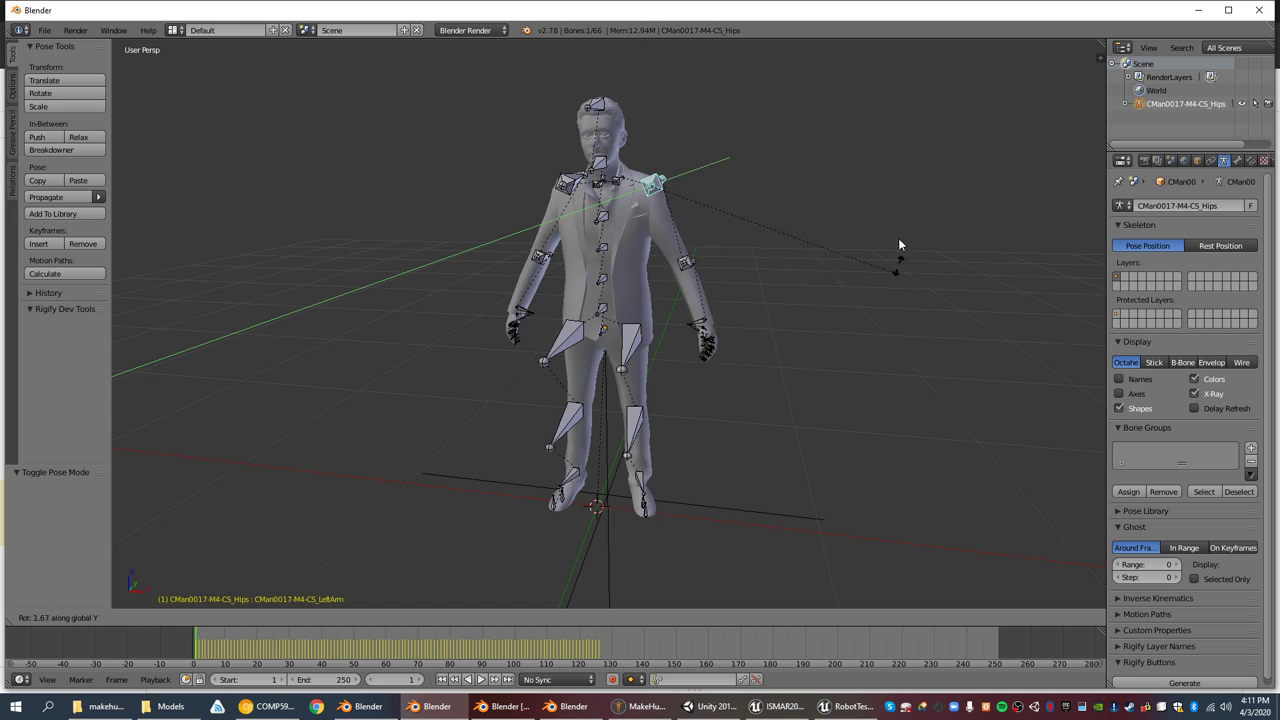
pyautogui.click(898, 264)
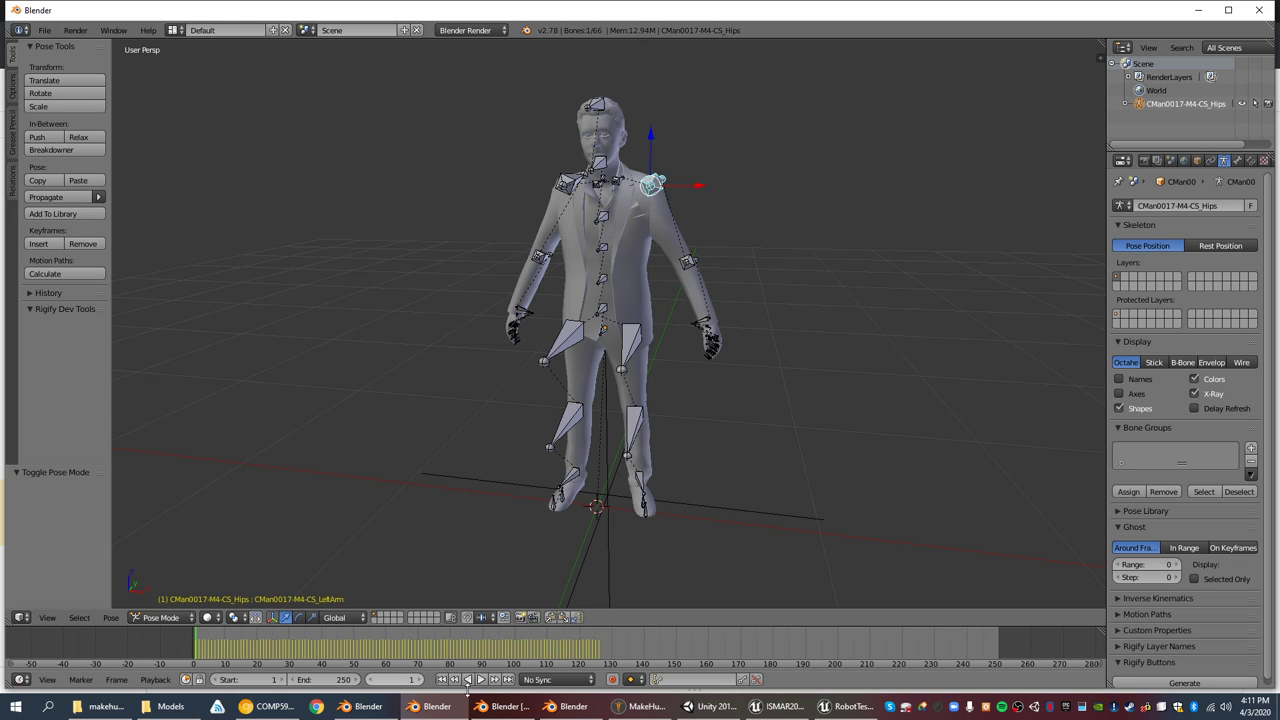
# - Switch to the Blender window with reeeee.blend and view the textured monkey's rigged arms
pyautogui.click(512, 708)
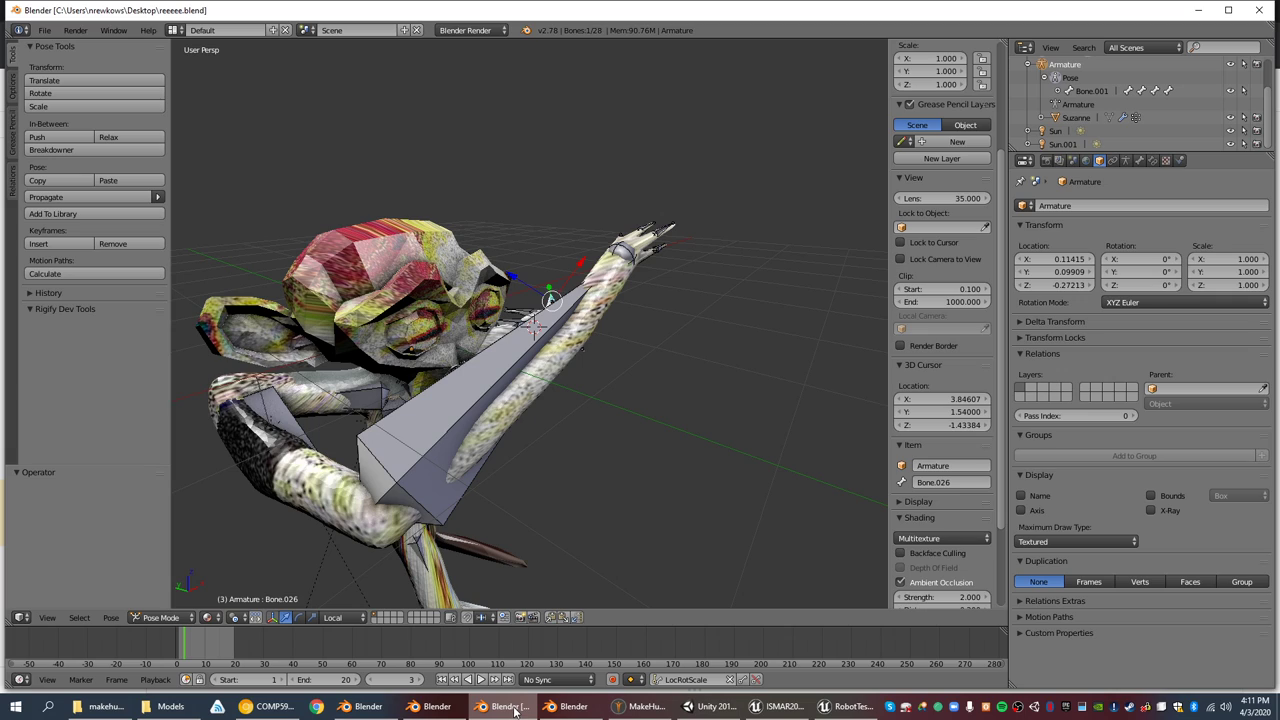
pyautogui.click(499, 709)
pyautogui.click(497, 708)
pyautogui.click(543, 708)
pyautogui.click(530, 708)
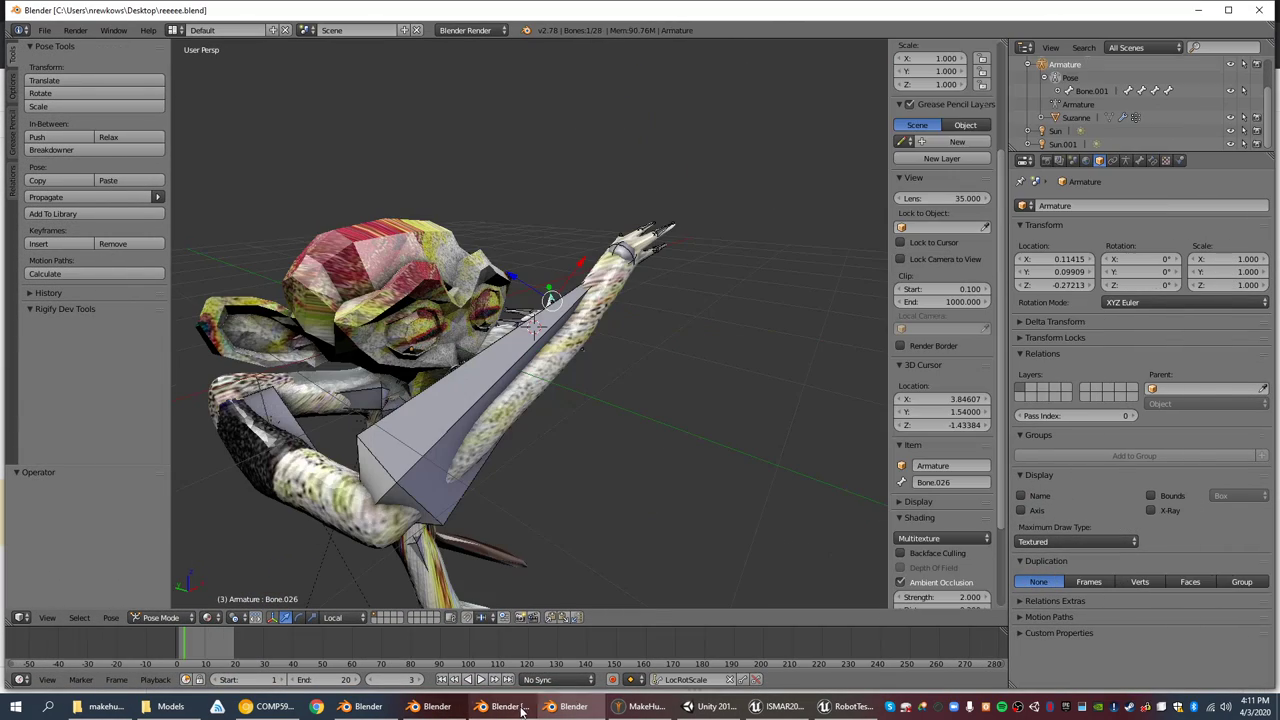
# - Check the Google Slides presentation and switch to the Blender window with the top-hatted man in T-pose
pyautogui.click(415, 708)
pyautogui.click(249, 708)
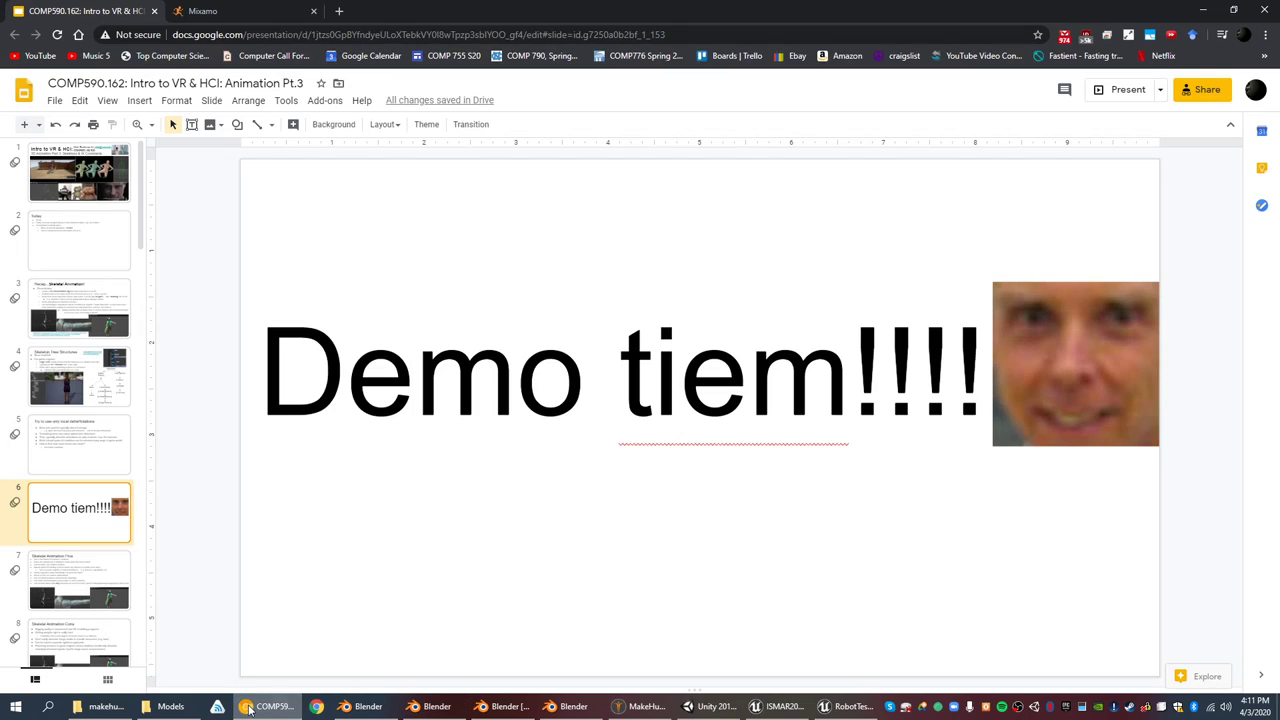
pyautogui.click(249, 708)
pyautogui.click(385, 708)
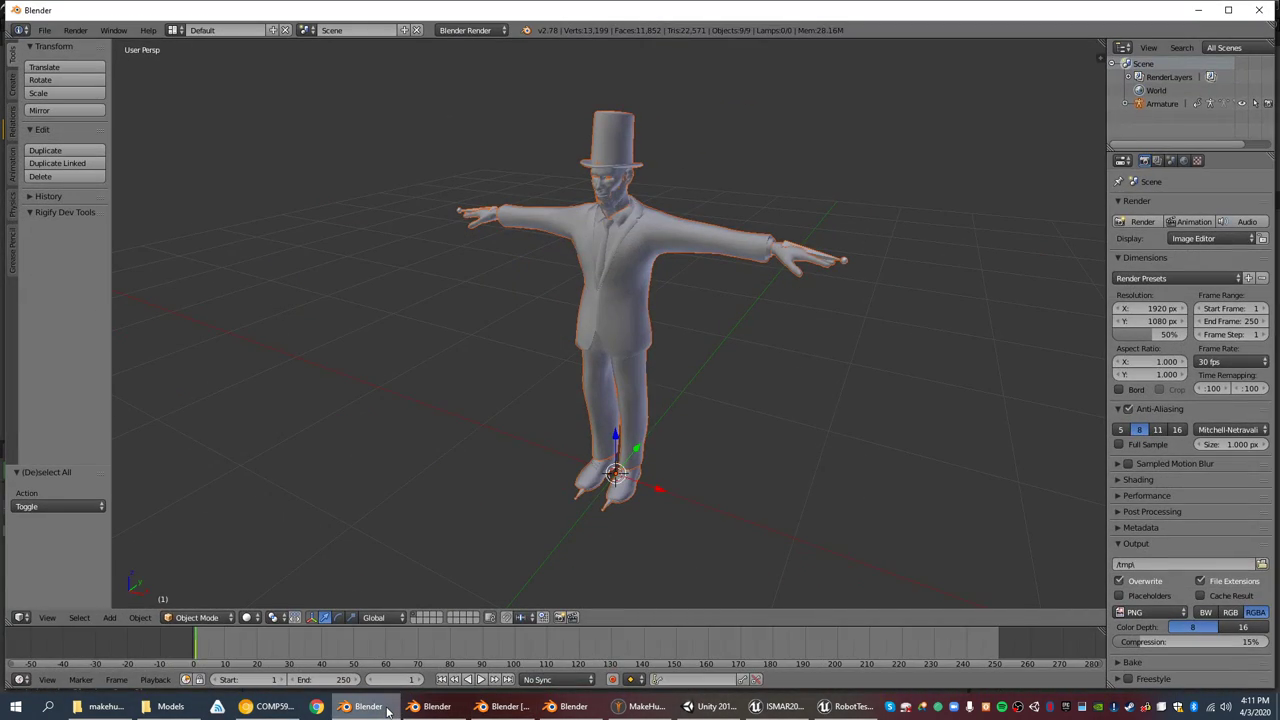
# - Switch to the Blender window with the rigged sphere-headed cylinder and set its armature to Object Mode
pyautogui.click(500, 708)
pyautogui.click(572, 707)
pyautogui.click(569, 708)
pyautogui.click(566, 708)
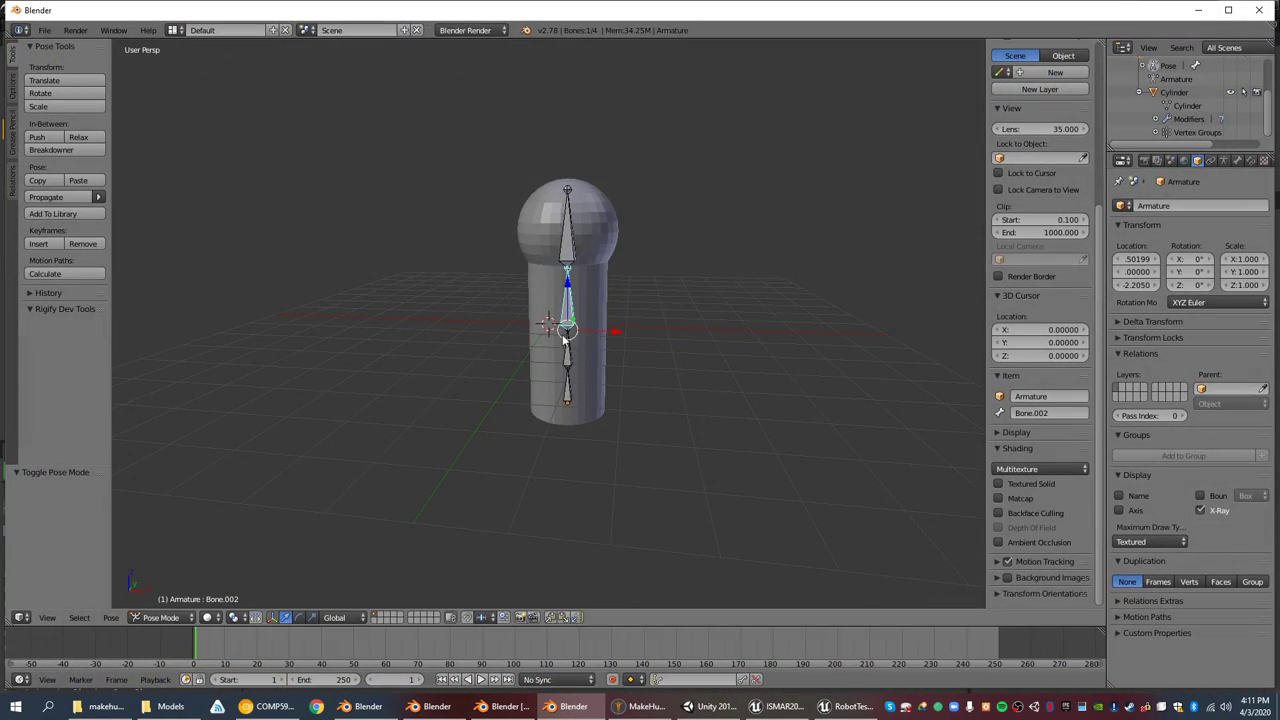
pyautogui.click(180, 617)
pyautogui.click(171, 602)
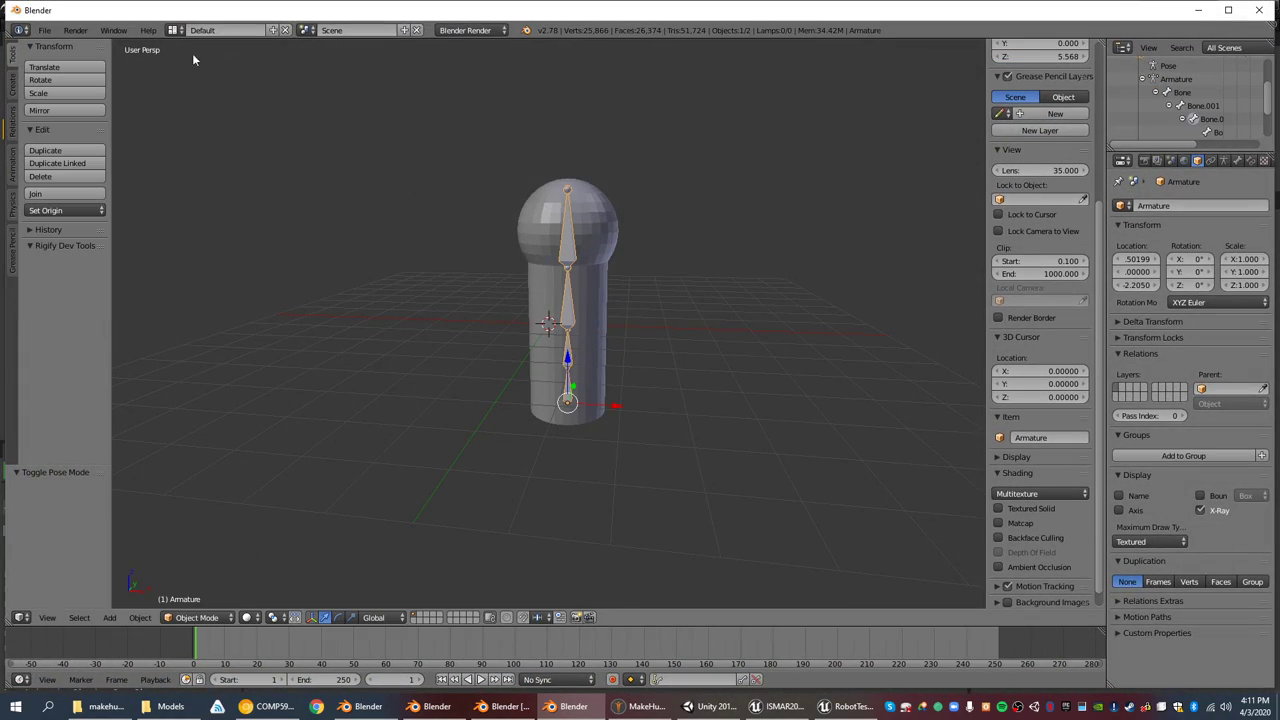
# - Export the rigged cylinder as an FBX file named _matchstick in the Desktop folder
pyautogui.click(45, 30)
pyautogui.moveTo(120, 284)
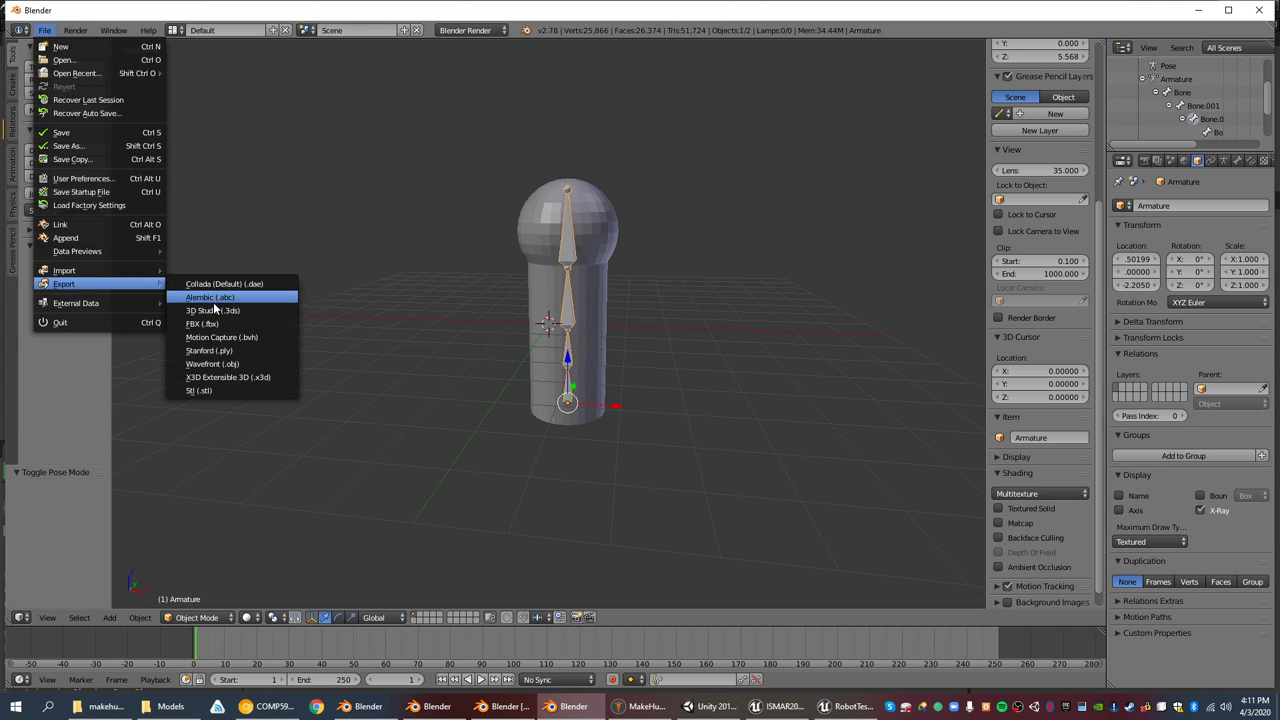
pyautogui.click(202, 323)
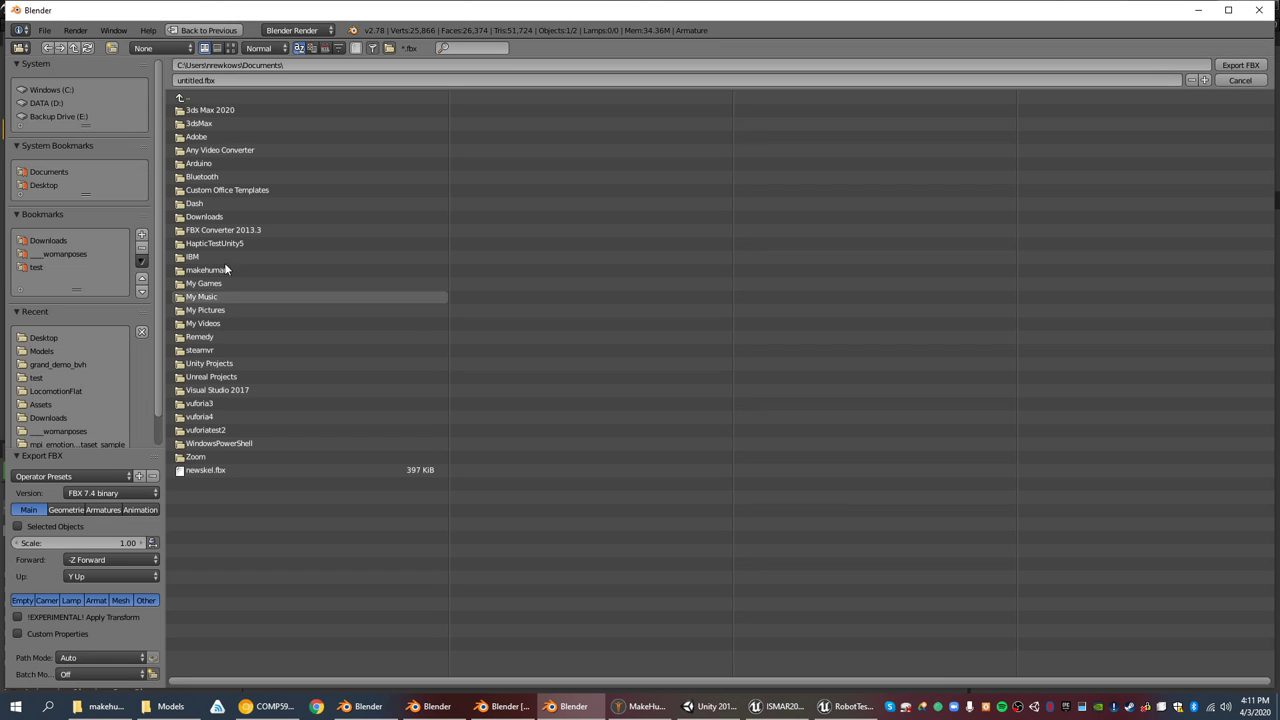
pyautogui.click(53, 338)
pyautogui.click(267, 80)
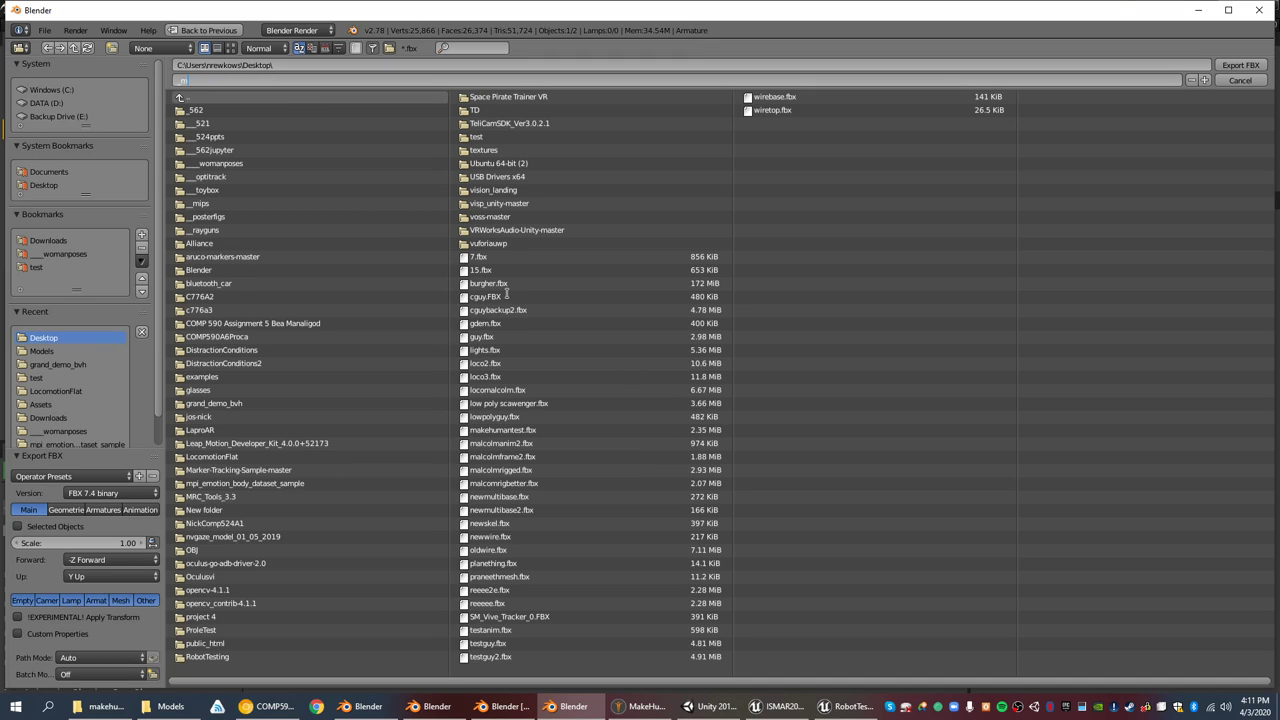
pyautogui.write('_matchstick')
pyautogui.press('Return')
pyautogui.press('Return')
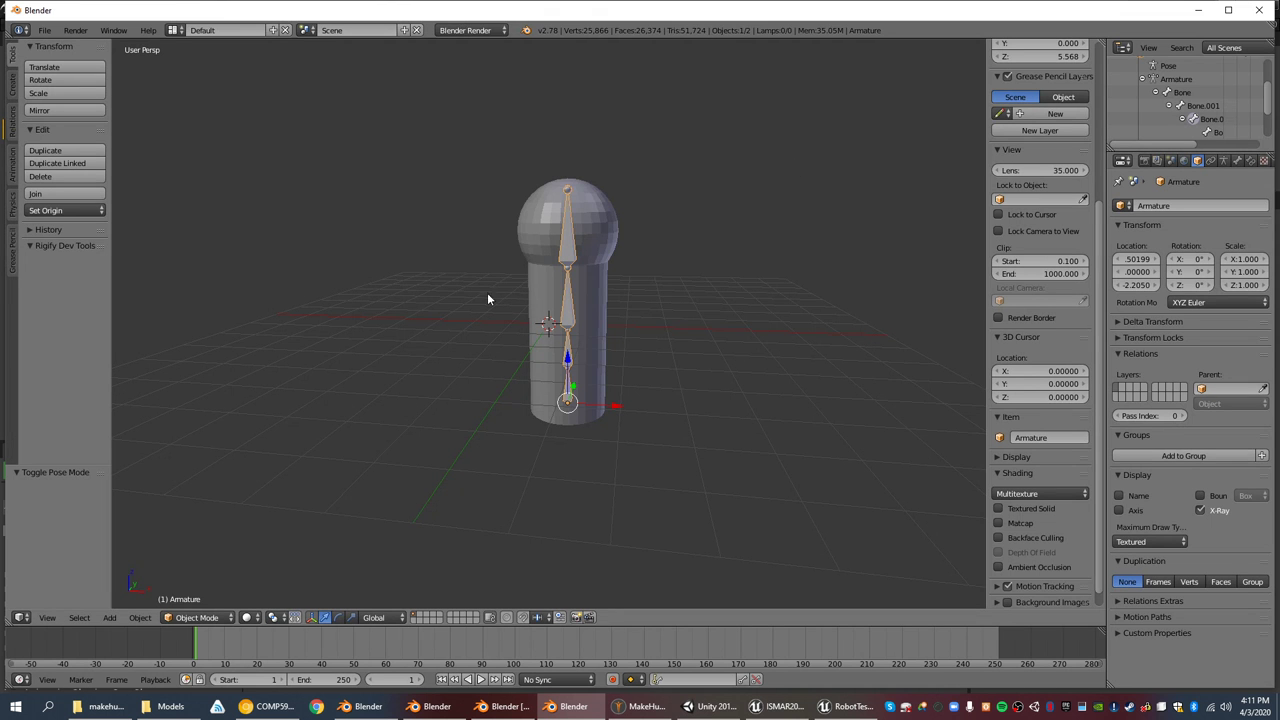
# - Switch to the Unreal project ISMAR20Rigs and create a folder named matchstick under Content
pyautogui.scroll(2, 590, 245)
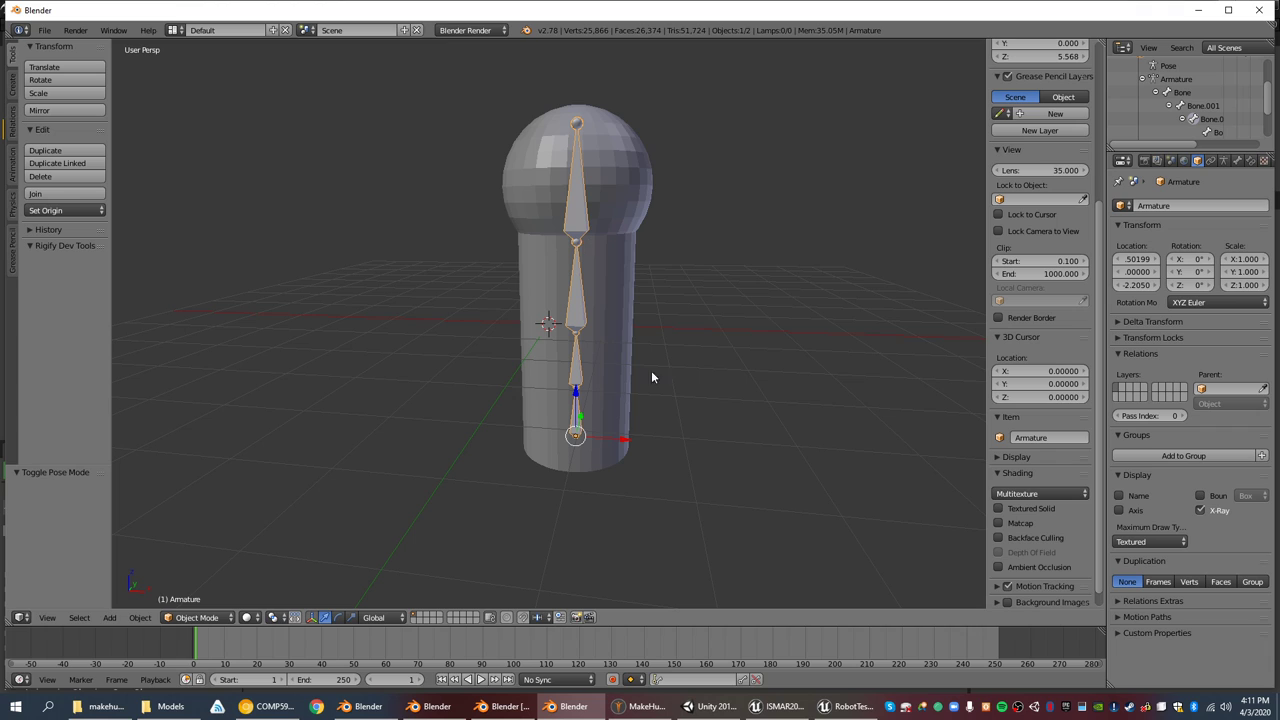
pyautogui.click(840, 706)
pyautogui.click(775, 706)
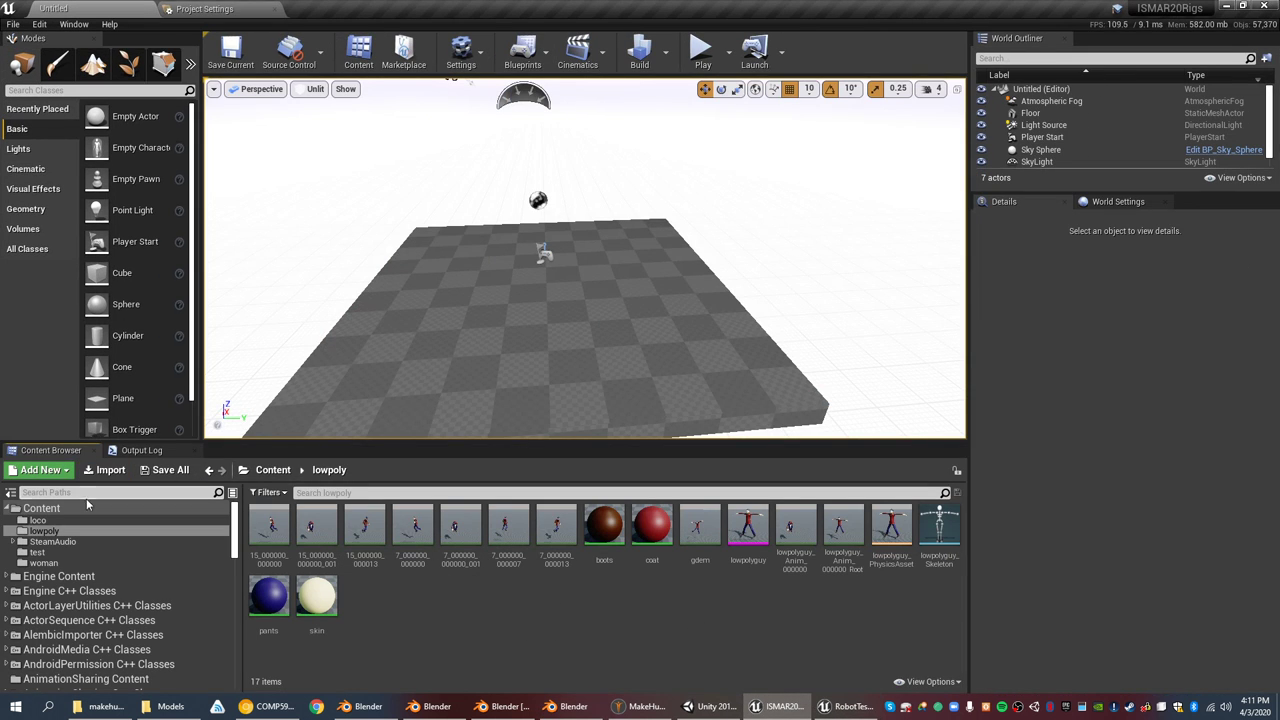
pyautogui.click(99, 510)
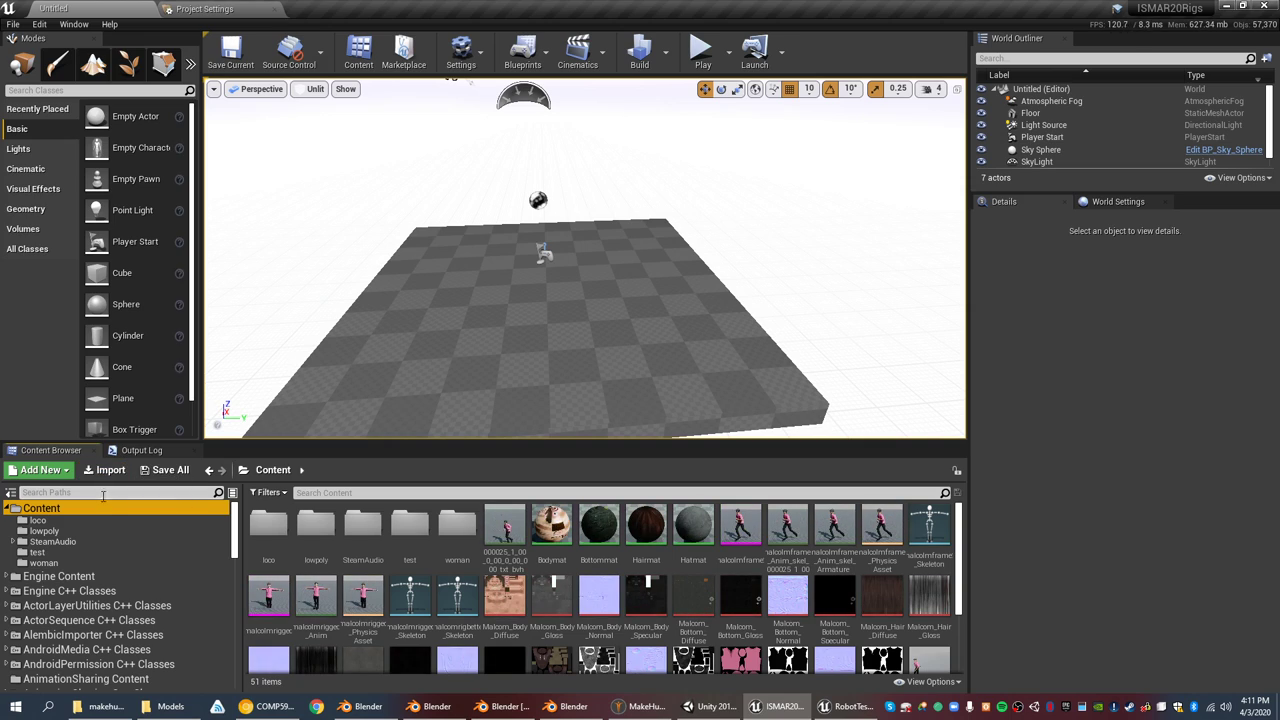
pyautogui.rightClick(102, 515)
pyautogui.click(183, 215)
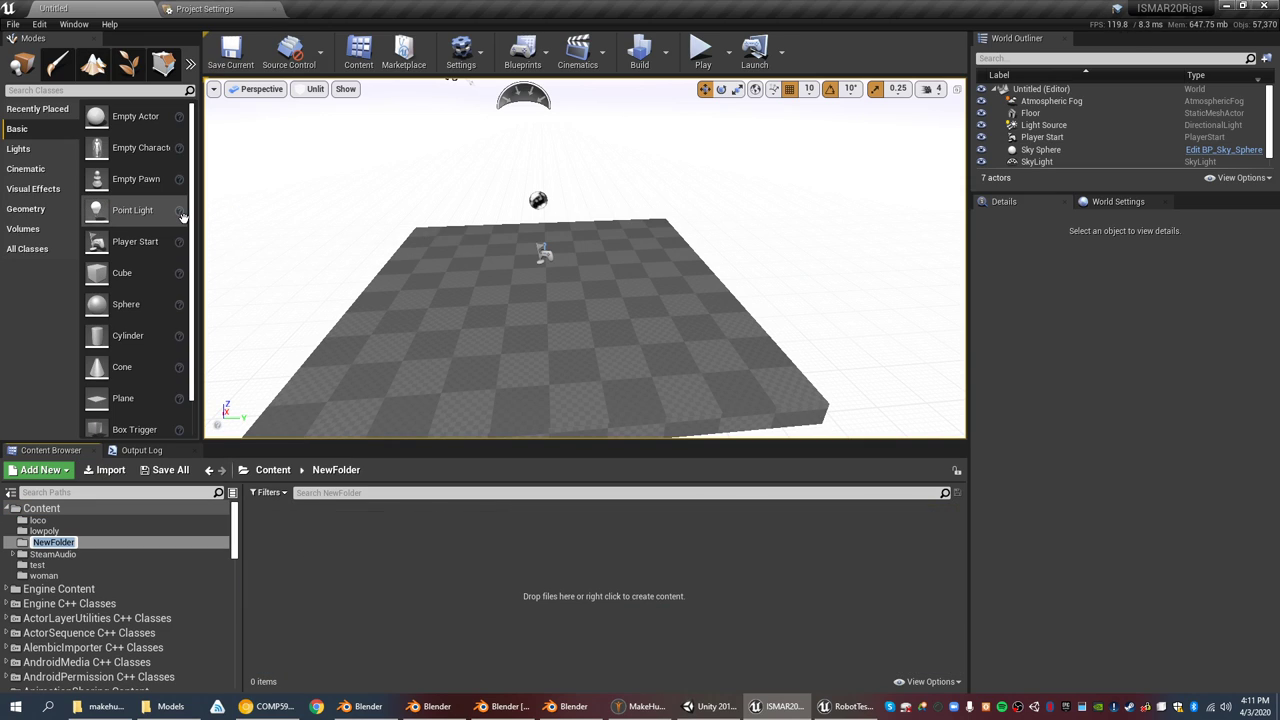
pyautogui.write('matchstick')
pyautogui.press('Return')
# - Import the _matchstick FBX file into the matchstick folder and close the import message log
pyautogui.rightClick(396, 556)
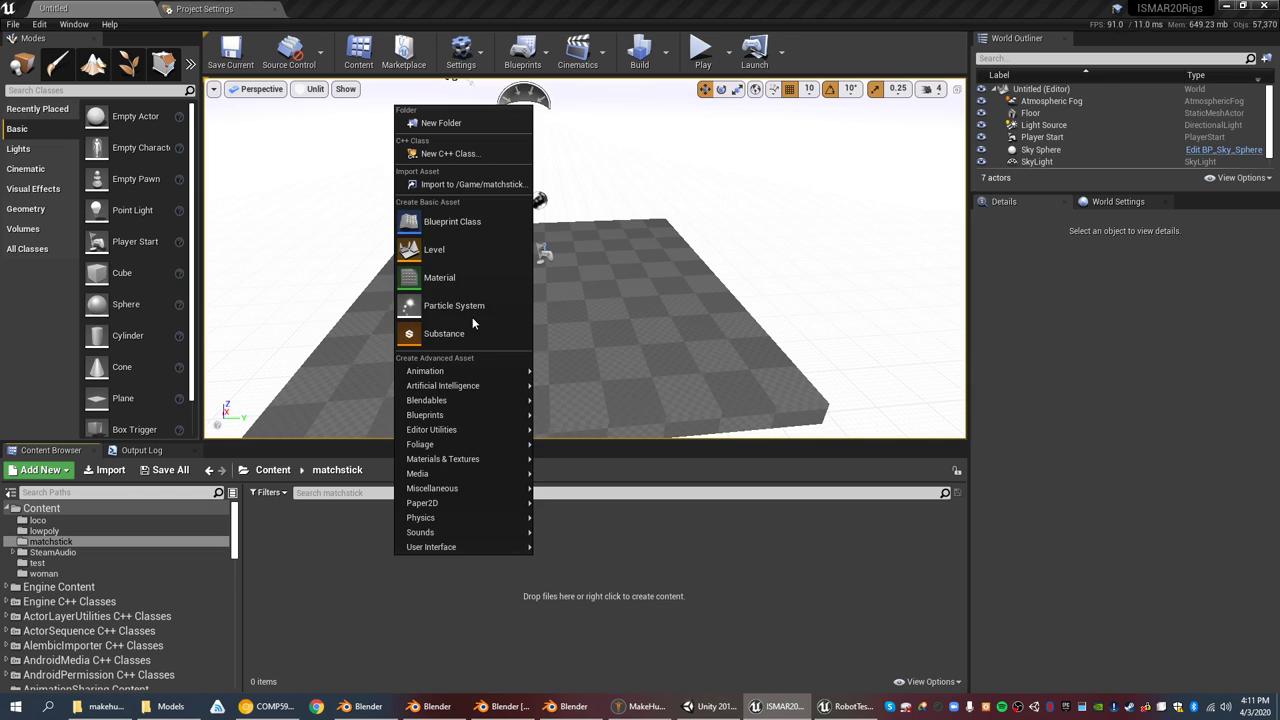
pyautogui.click(473, 184)
pyautogui.click(178, 122)
pyautogui.doubleClick(185, 120)
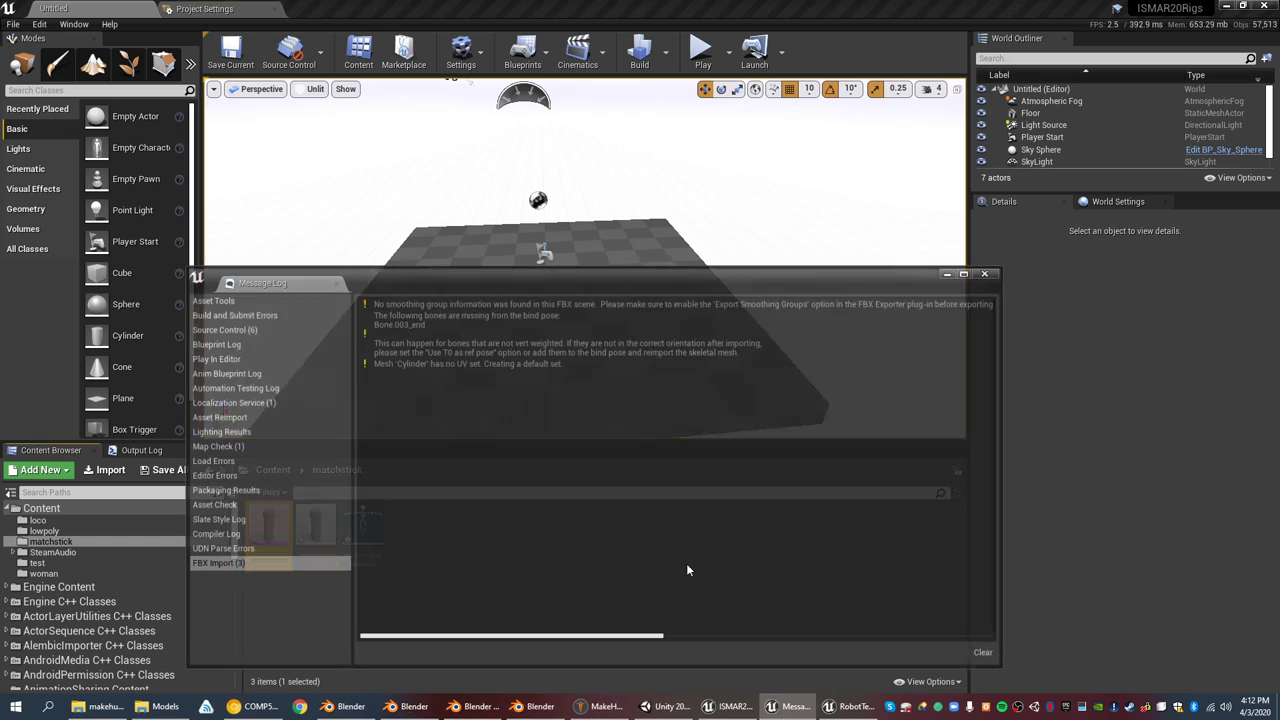
pyautogui.click(987, 272)
# - Open the imported _matchstick skeletal mesh and bring up its skeleton editor
pyautogui.click(362, 530)
pyautogui.doubleClick(285, 556)
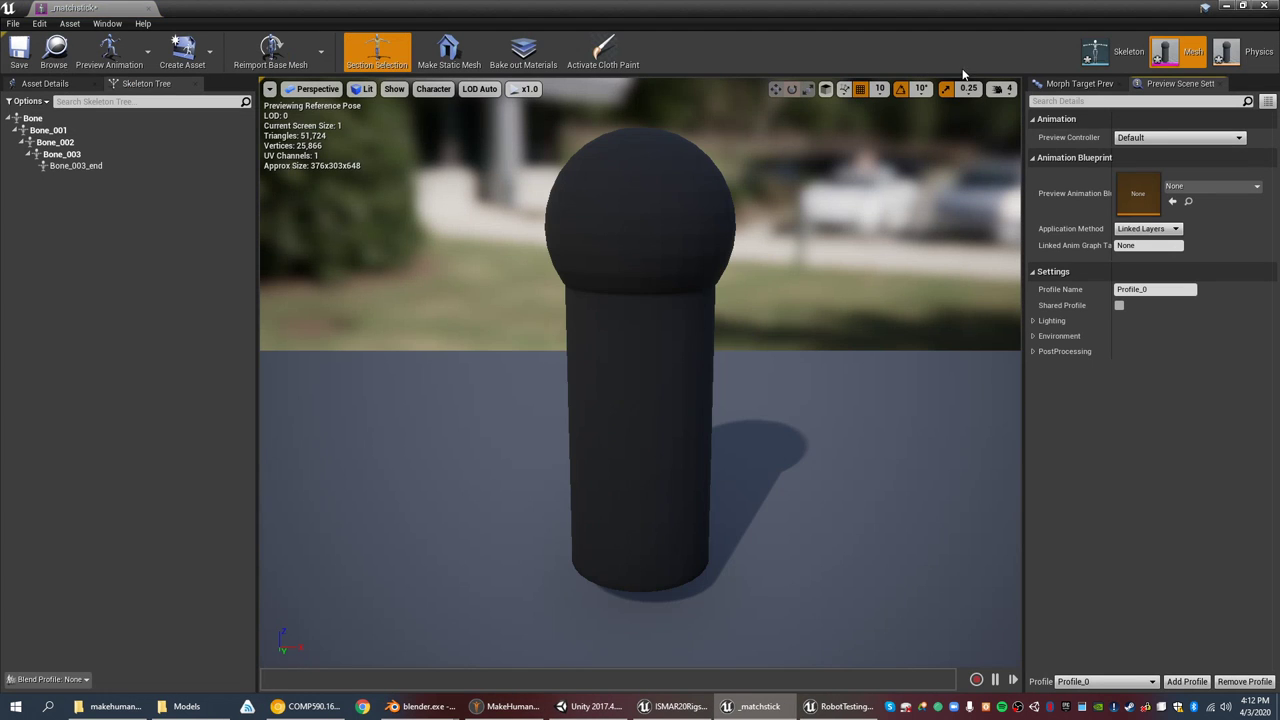
pyautogui.scroll(1, 704, 238)
pyautogui.click(682, 346)
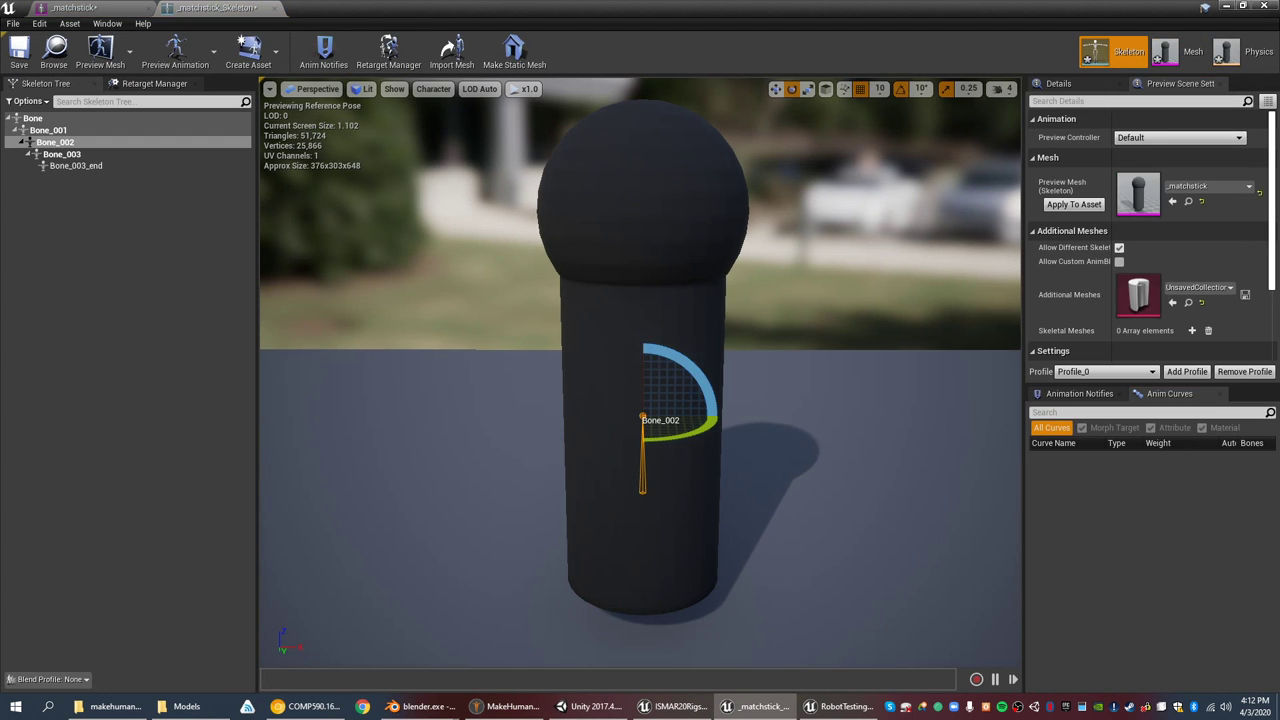
# - Select Bone_003 in the matchstick's skeleton and examine its place in the mesh from an angle
pyautogui.click(128, 166)
pyautogui.click(127, 154)
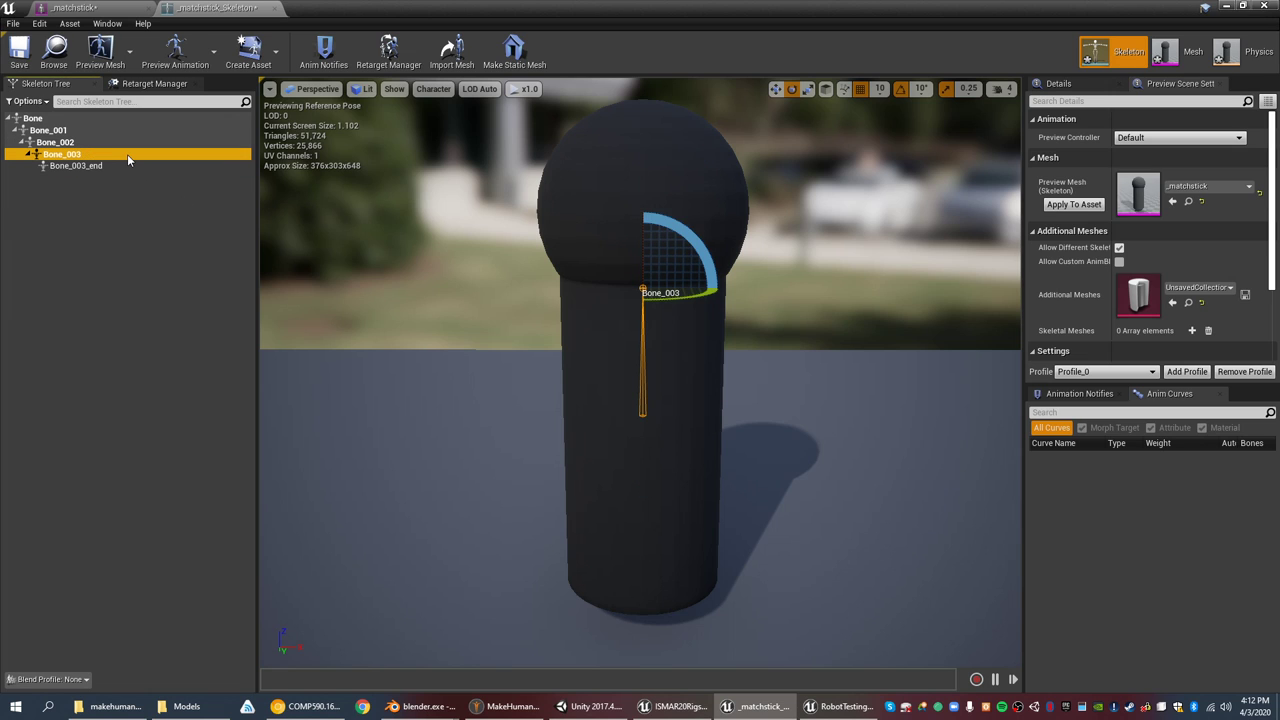
pyautogui.press('f')
pyautogui.moveTo(955, 398); pyautogui.dragTo(775, 385, button='right')
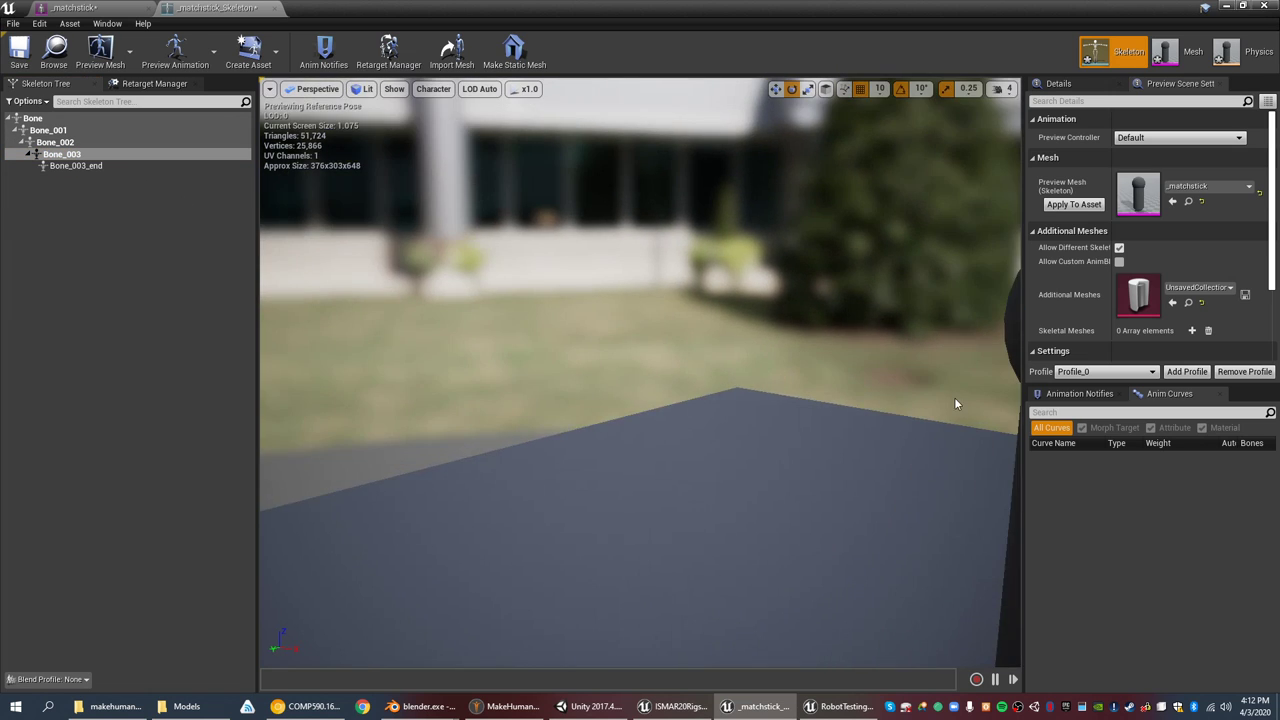
pyautogui.press('f')
pyautogui.moveTo(955, 398); pyautogui.dragTo(858, 346, button='right')
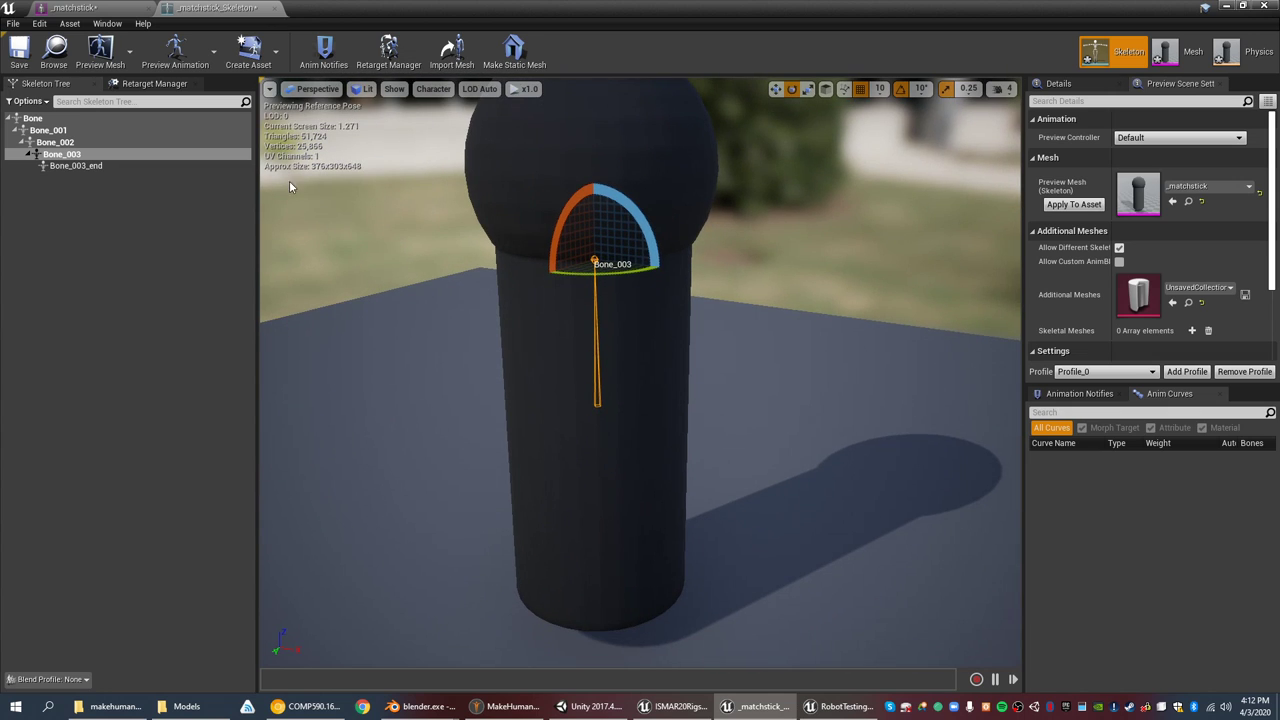
# - Frame Bone_003_end at the head of the matchstick and try rotating it about different axes
pyautogui.click(130, 165)
pyautogui.press('f')
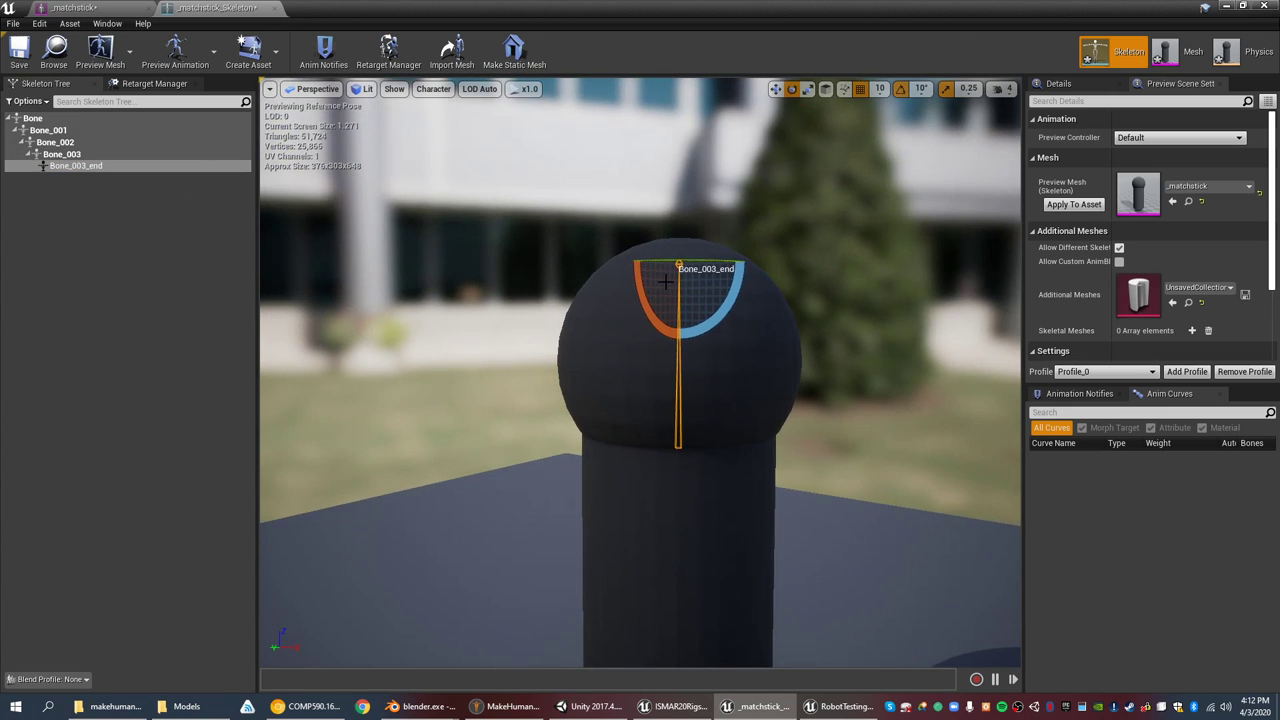
pyautogui.moveTo(647, 288); pyautogui.dragTo(767, 271)
pyautogui.moveTo(640, 245); pyautogui.dragTo(676, 362)
# - Rotate Bone_003 so the matchstick's head bends over to one side
pyautogui.click(218, 153)
pyautogui.moveTo(615, 440); pyautogui.dragTo(641, 428)
pyautogui.moveTo(641, 428); pyautogui.dragTo(664, 496, button='right')
# - Try rotating Bone_002 in the middle of the matchstick
pyautogui.click(95, 142)
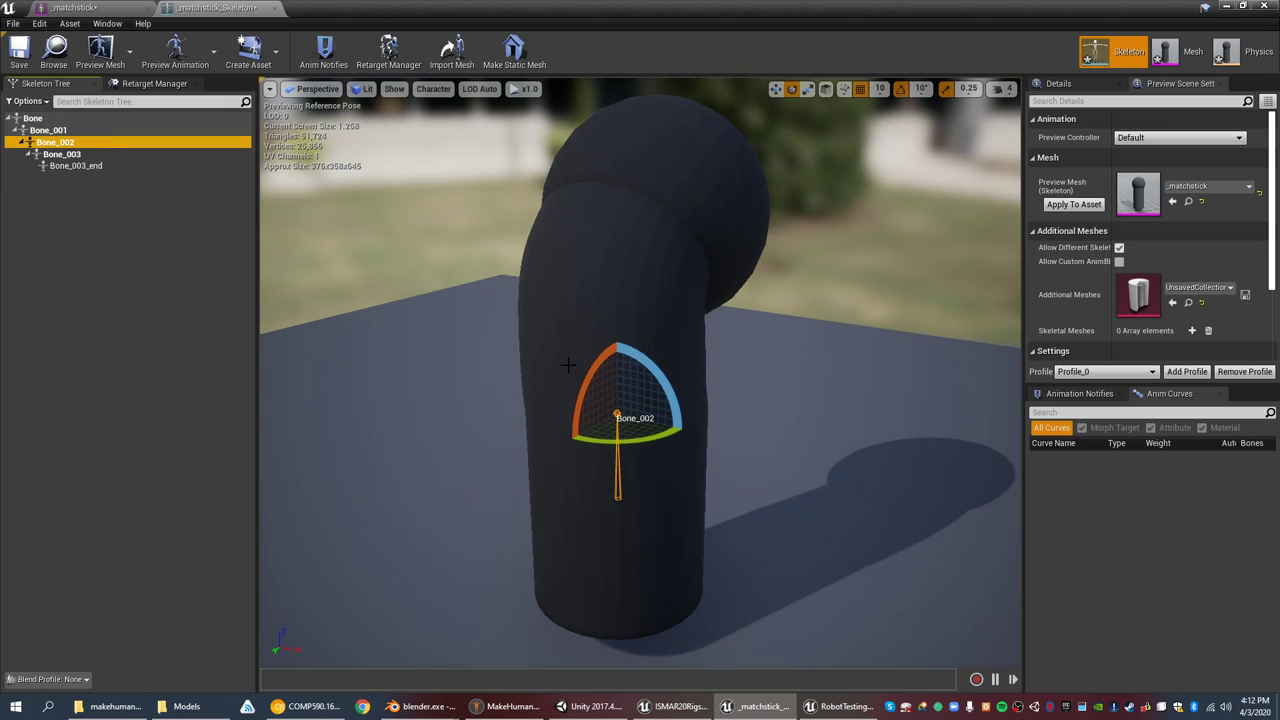
pyautogui.moveTo(600, 384); pyautogui.dragTo(574, 384, button='right')
pyautogui.moveTo(610, 376); pyautogui.dragTo(418, 388)
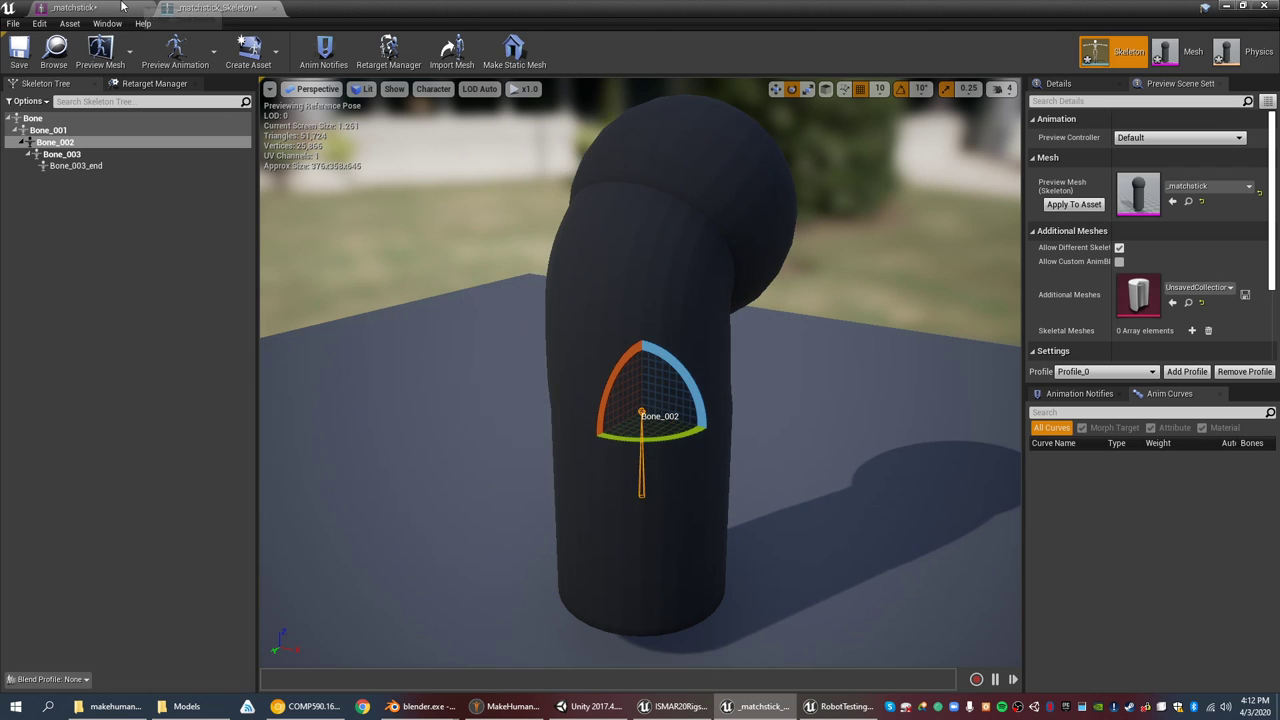
# - Save all matchstick assets and close the mesh and skeleton editors
pyautogui.click(14, 23)
pyautogui.click(40, 102)
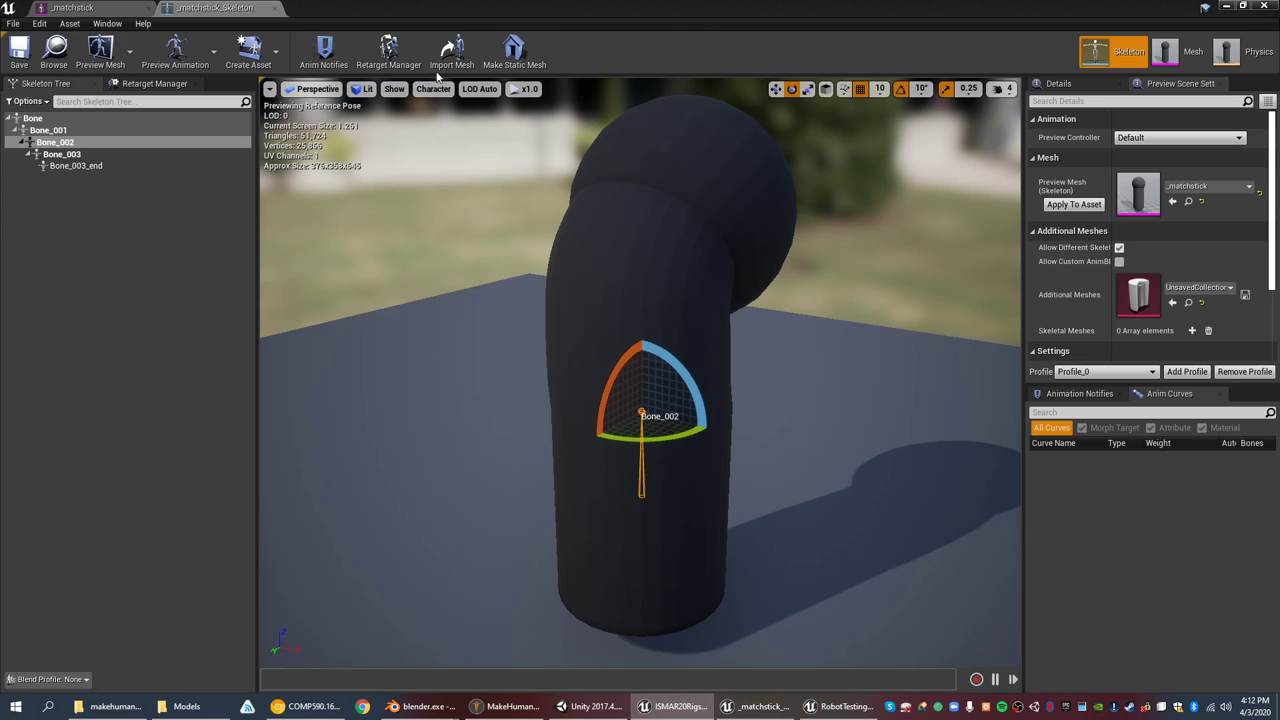
pyautogui.click(127, 7)
pyautogui.click(147, 9)
pyautogui.click(147, 9)
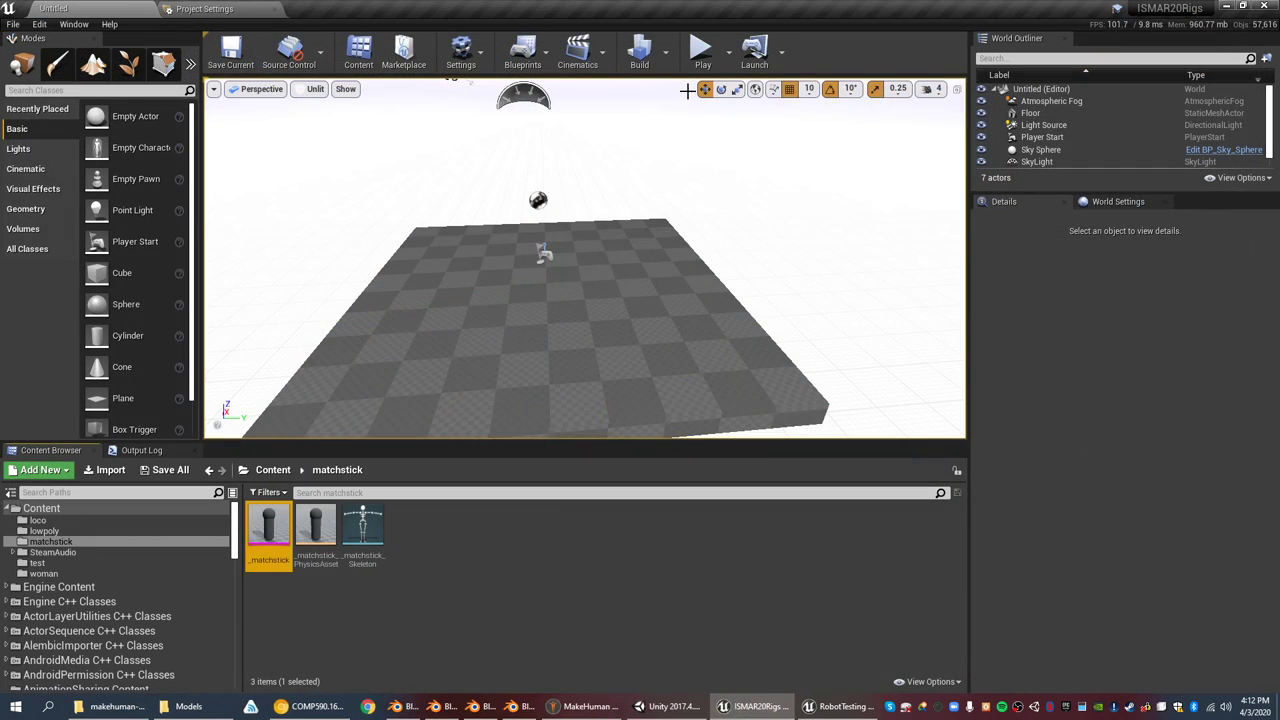
# - Look over the Unreal level, then switch to the Unity scene Example_01_Lincoln and view the character
pyautogui.scroll(-3, 517, 370)
pyautogui.moveTo(517, 370); pyautogui.dragTo(619, 354, button='right')
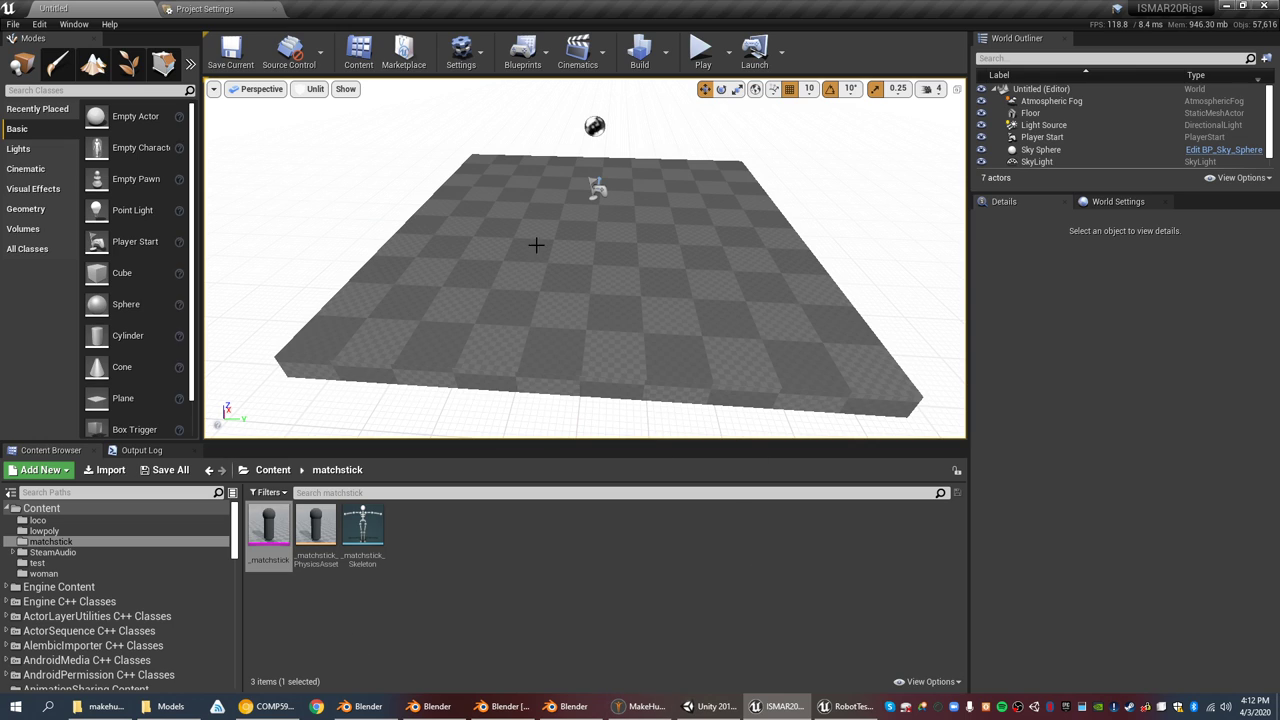
pyautogui.click(712, 706)
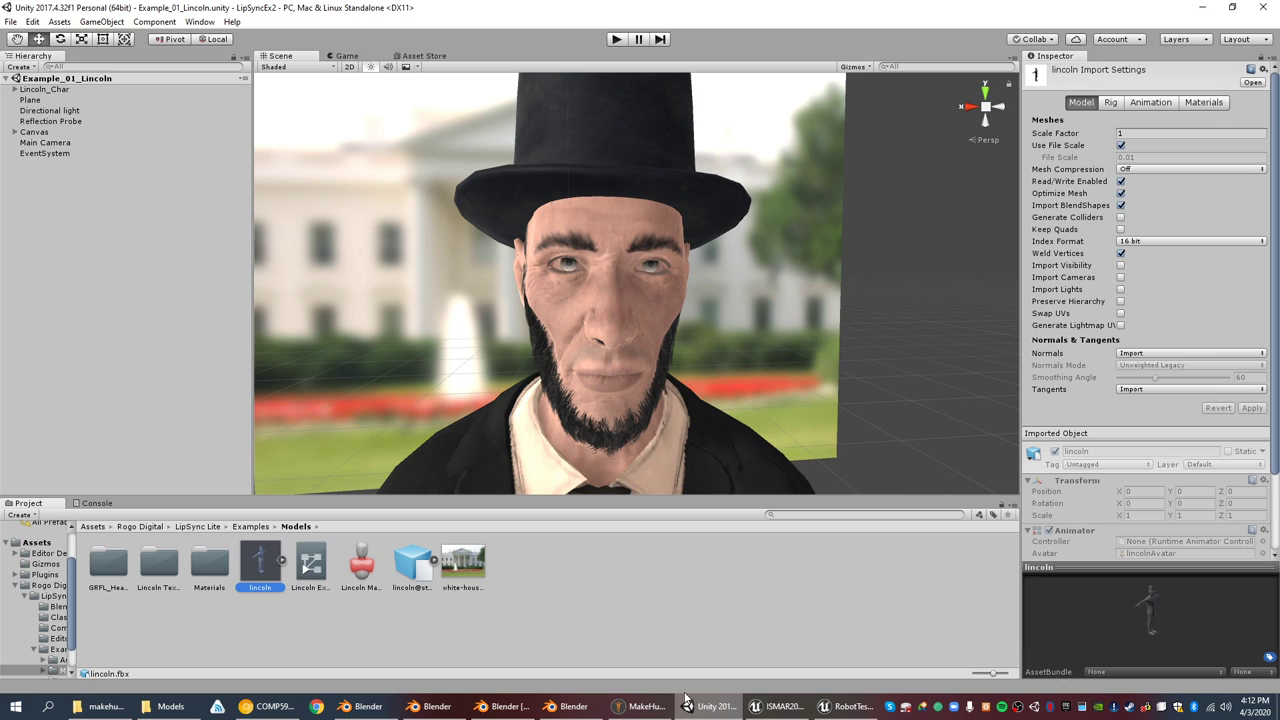
pyautogui.scroll(-5, 798, 248)
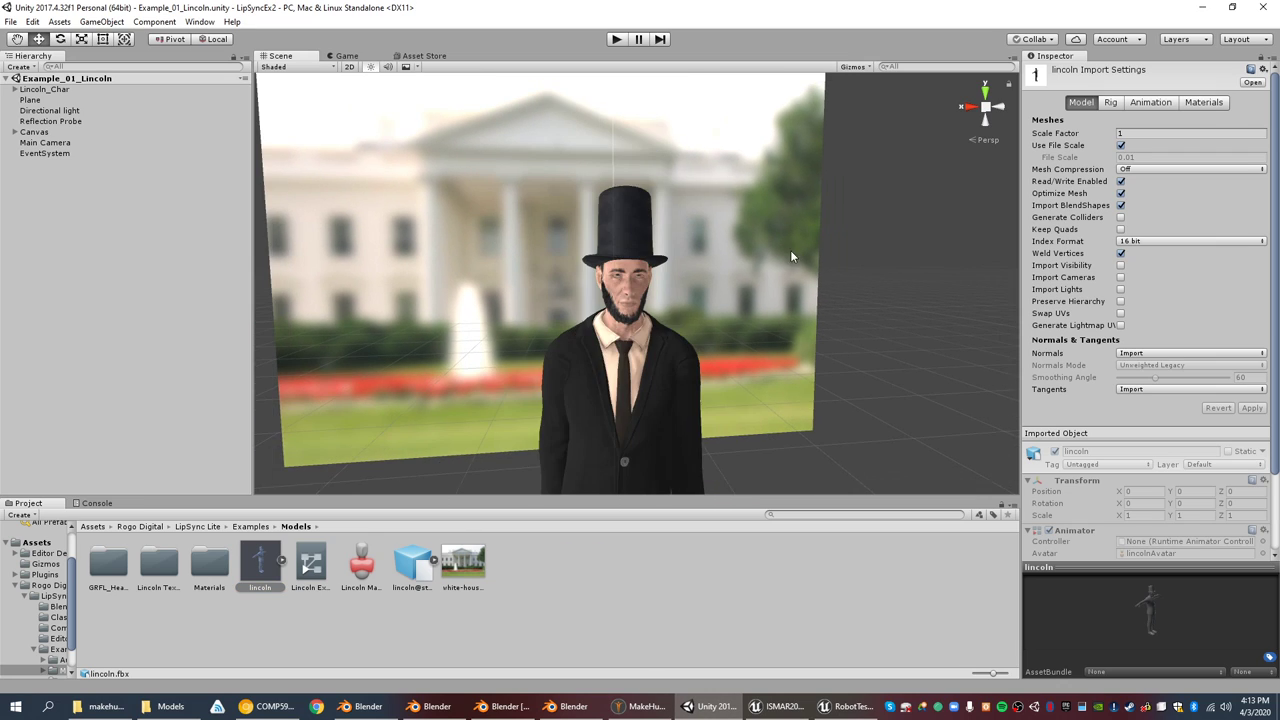
pyautogui.scroll(5, 703, 230)
pyautogui.scroll(-4, 731, 273)
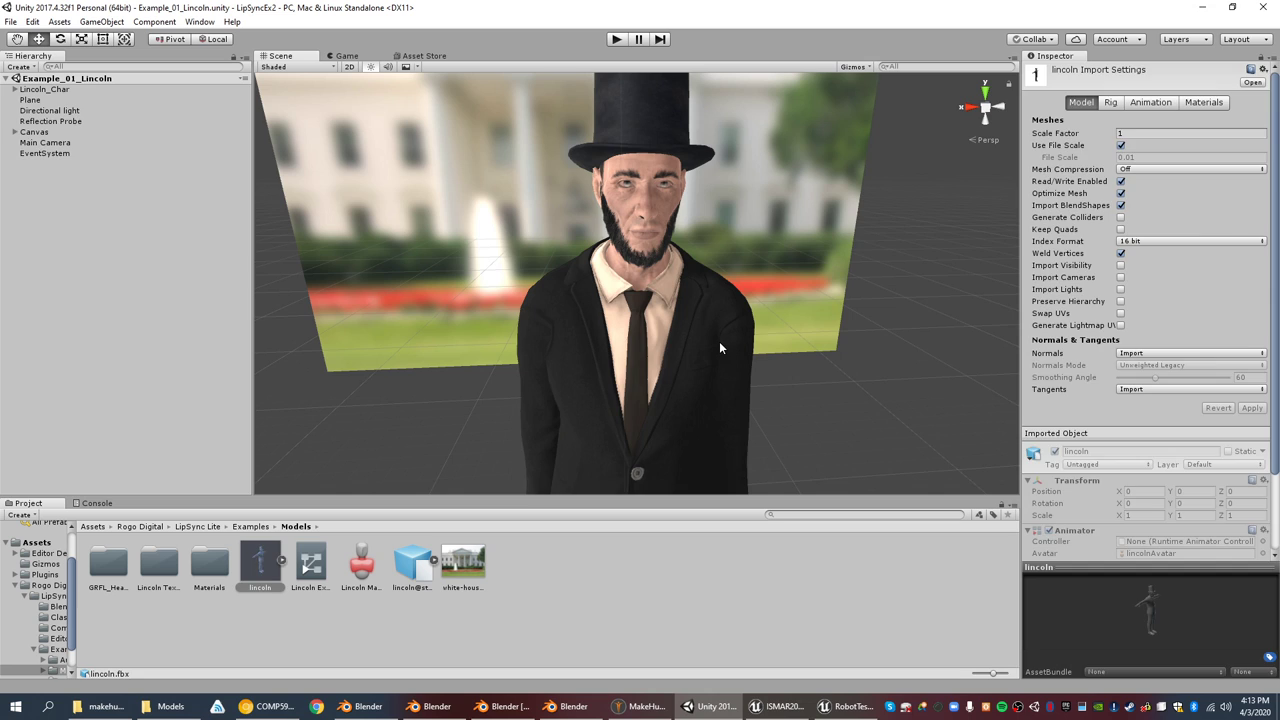
# - Select and frame the character's Tops mesh, then expand the mixamorig_Hips bone in the hierarchy
pyautogui.click(719, 341)
pyautogui.moveTo(800, 373)
pyautogui.mouseDown(button='middle')
pyautogui.moveTo(787, 350)
pyautogui.moveTo(803, 350)
pyautogui.mouseUp(button='middle')
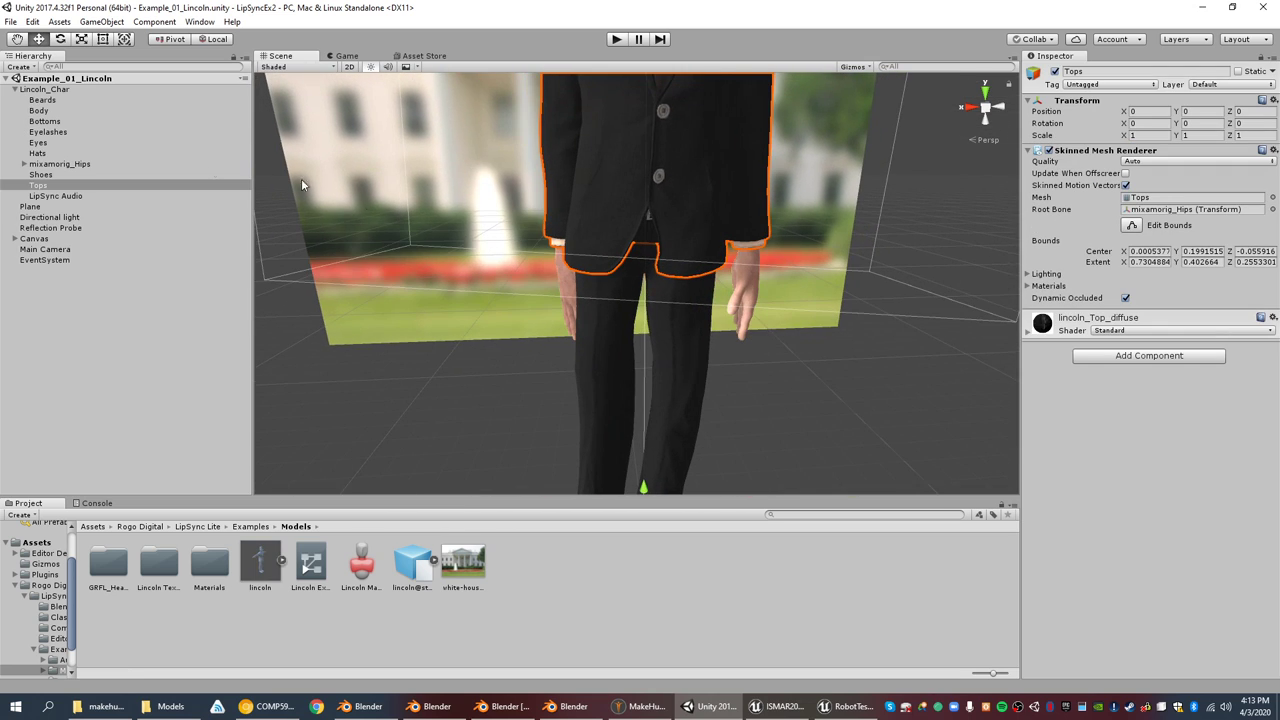
pyautogui.doubleClick(200, 185)
pyautogui.click(55, 164)
pyautogui.click(23, 164)
# - Try moving the mixamorig_LeftUpLeg bone sideways on the Lincoln character
pyautogui.click(47, 176)
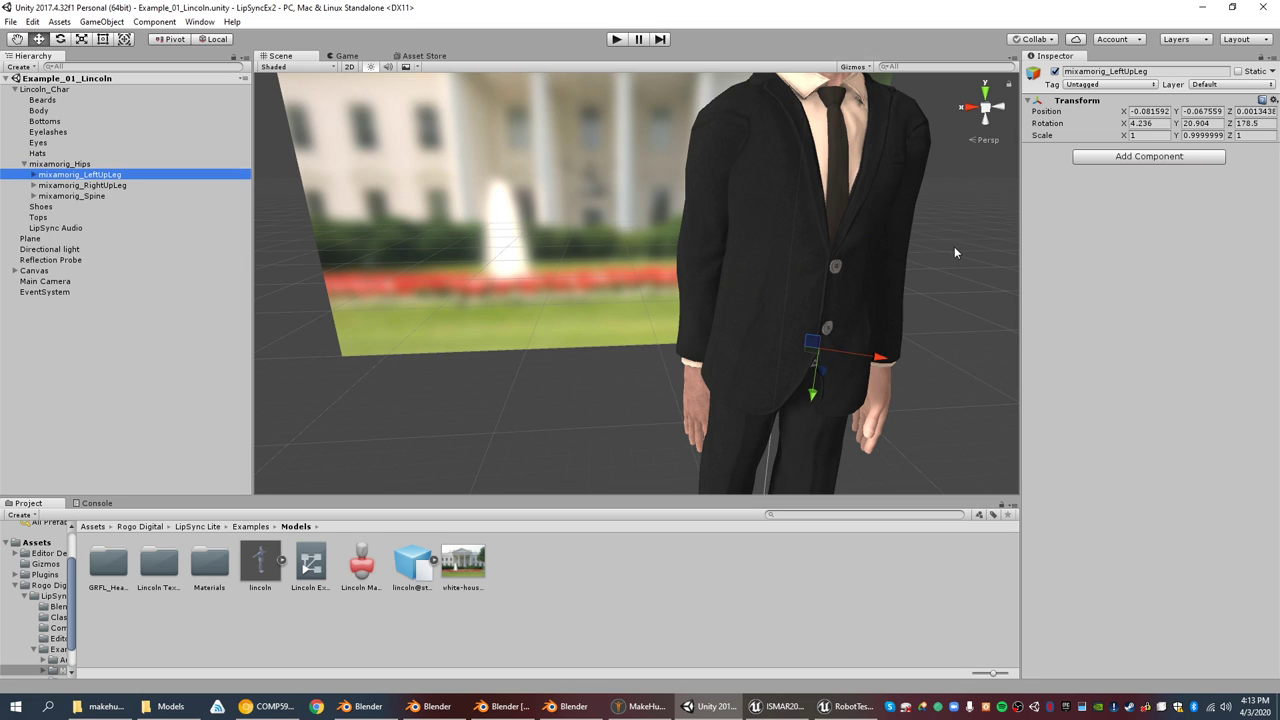
pyautogui.press('f')
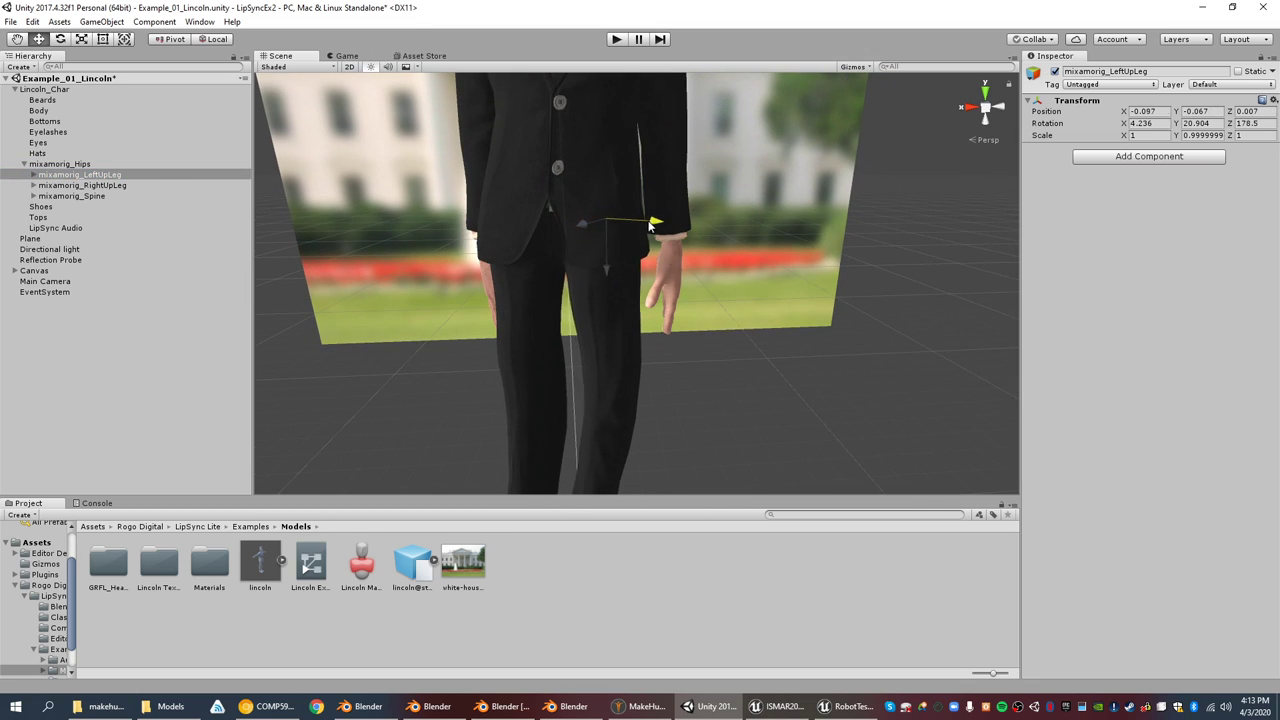
pyautogui.moveTo(543, 138); pyautogui.dragTo(594, 490, button='middle')
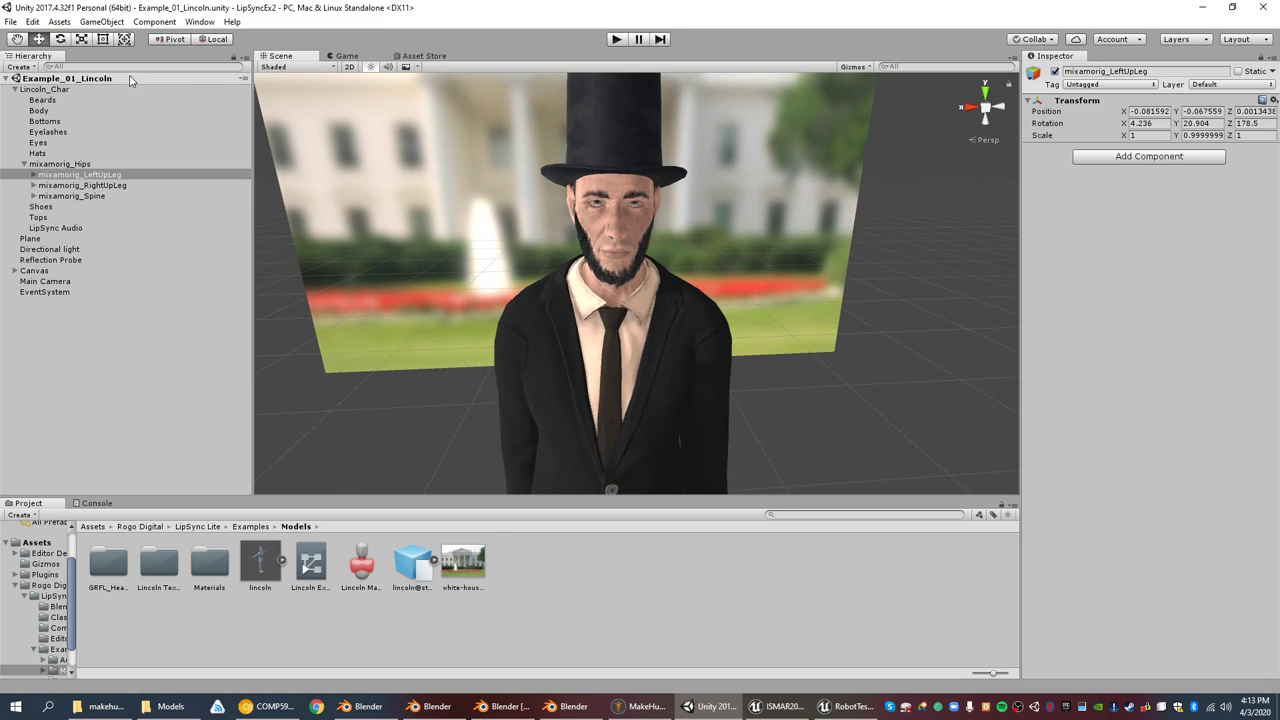
# - Preview the AI, U, O and MBP phoneme mouth shapes in Lincoln_Char's Lip Sync component
pyautogui.click(125, 90)
pyautogui.scroll(-3, 1065, 360)
pyautogui.click(1084, 374)
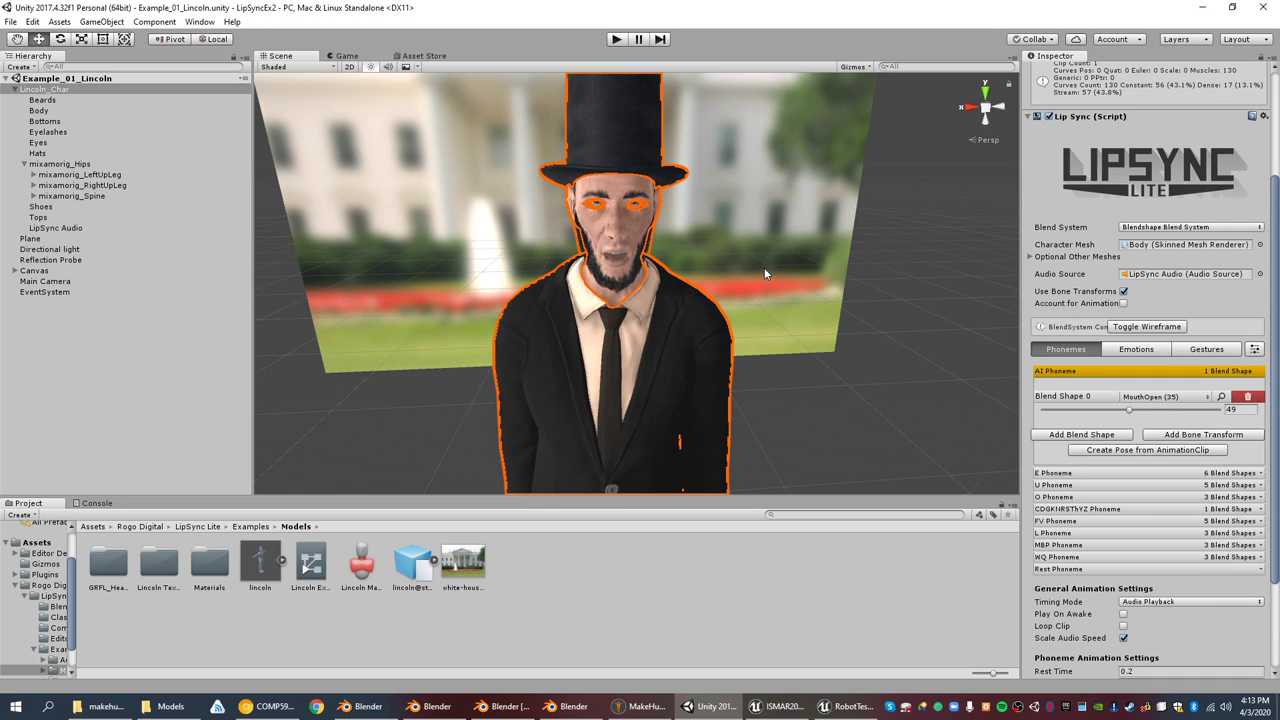
pyautogui.scroll(5, 767, 267)
pyautogui.click(1133, 485)
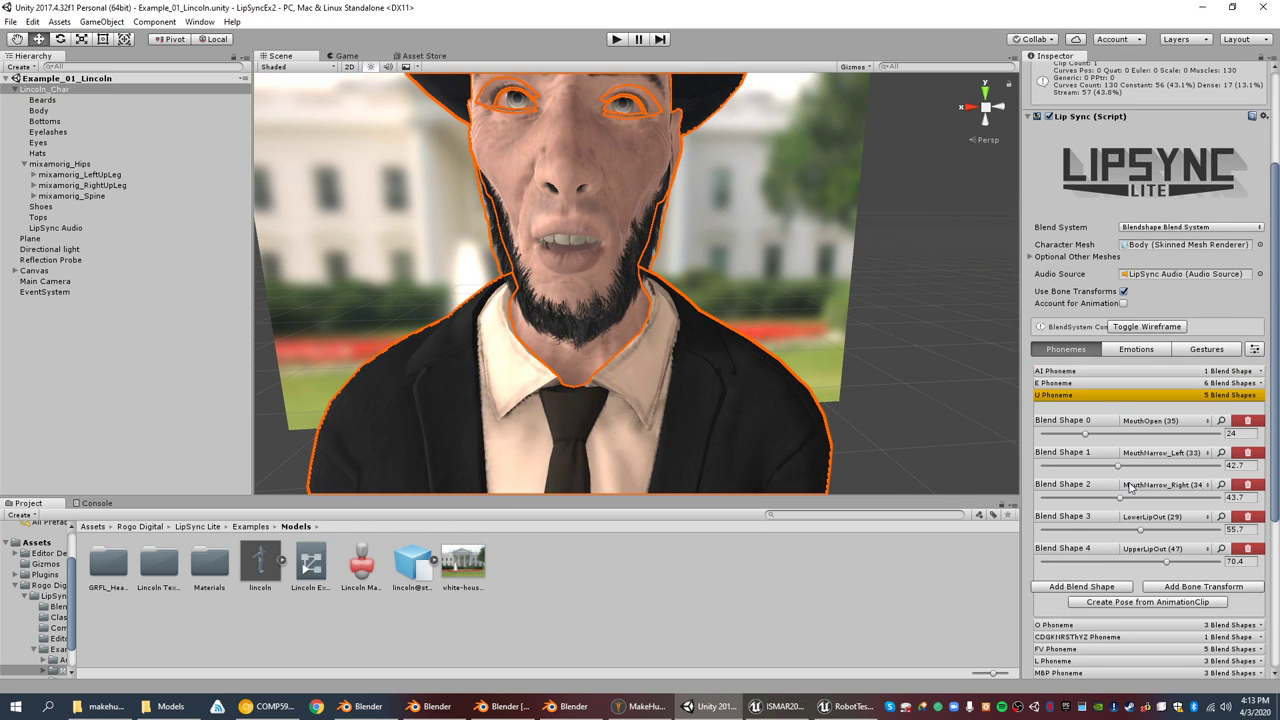
pyautogui.click(1103, 625)
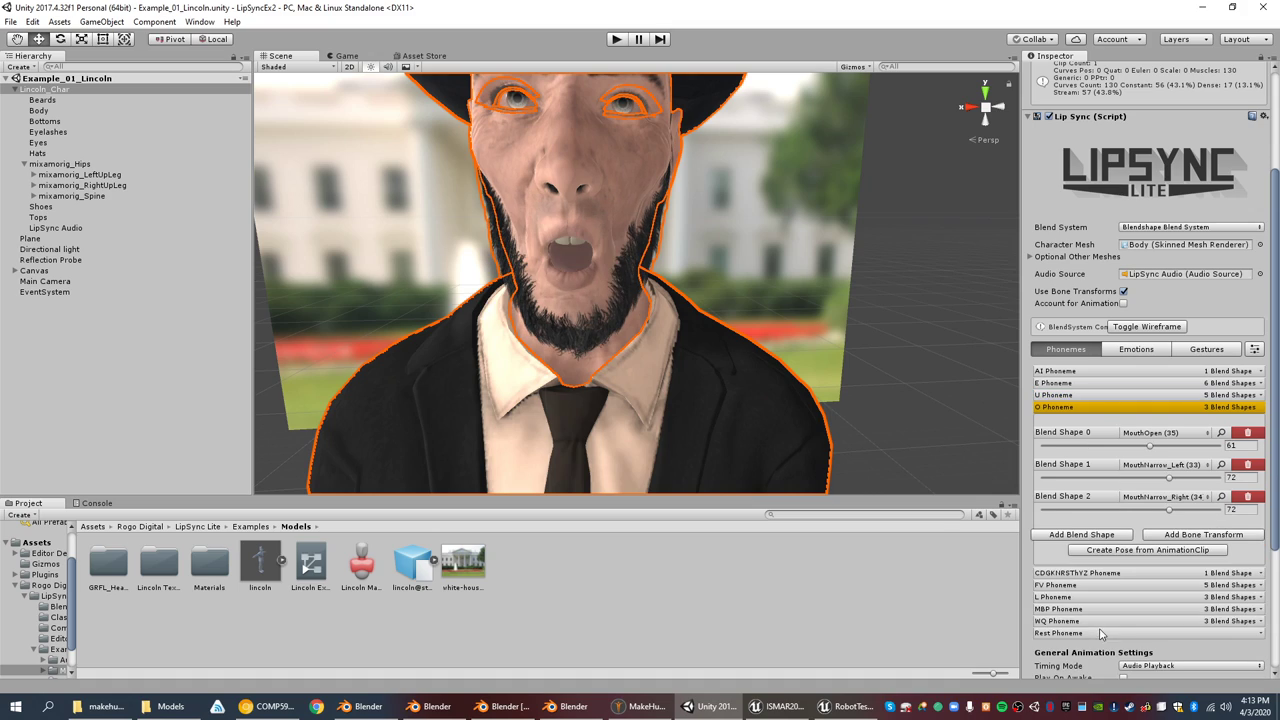
pyautogui.click(1102, 574)
pyautogui.click(1104, 546)
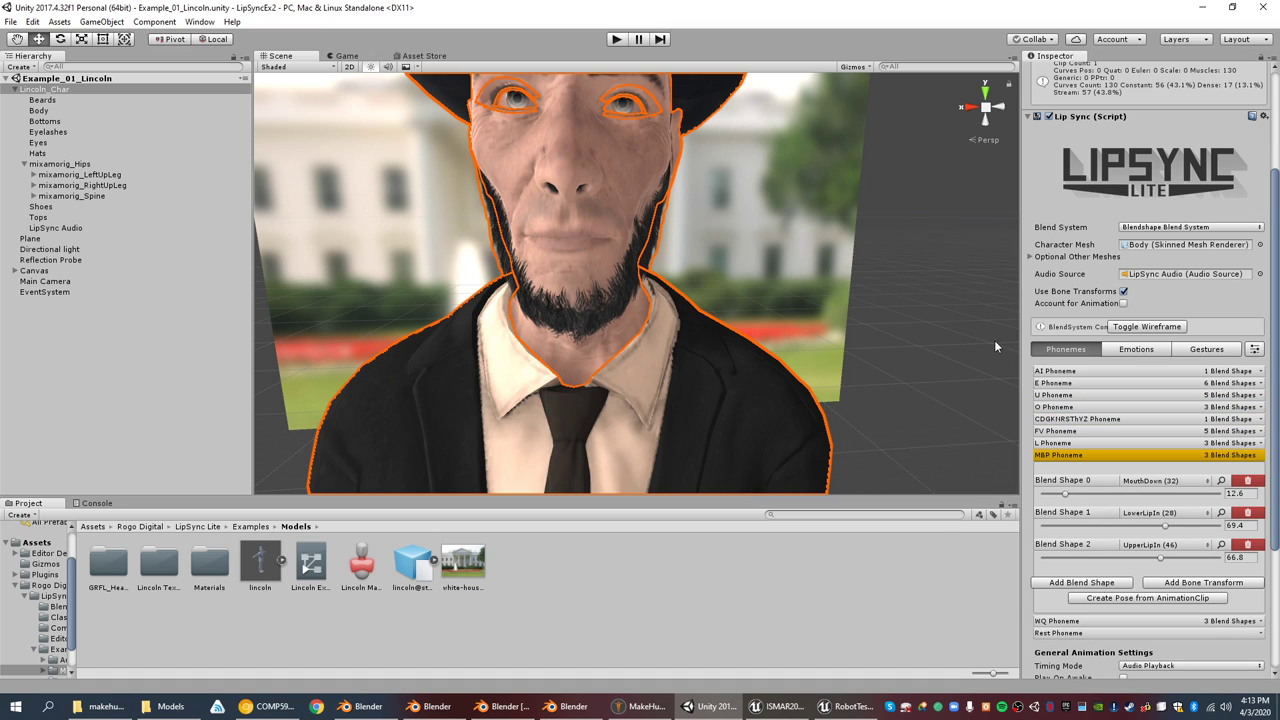
# - Rotate the mixamorig_LeftUpLeg bone so the leg swings outward, bringing its Z rotation to about 135.6°
pyautogui.click(60, 164)
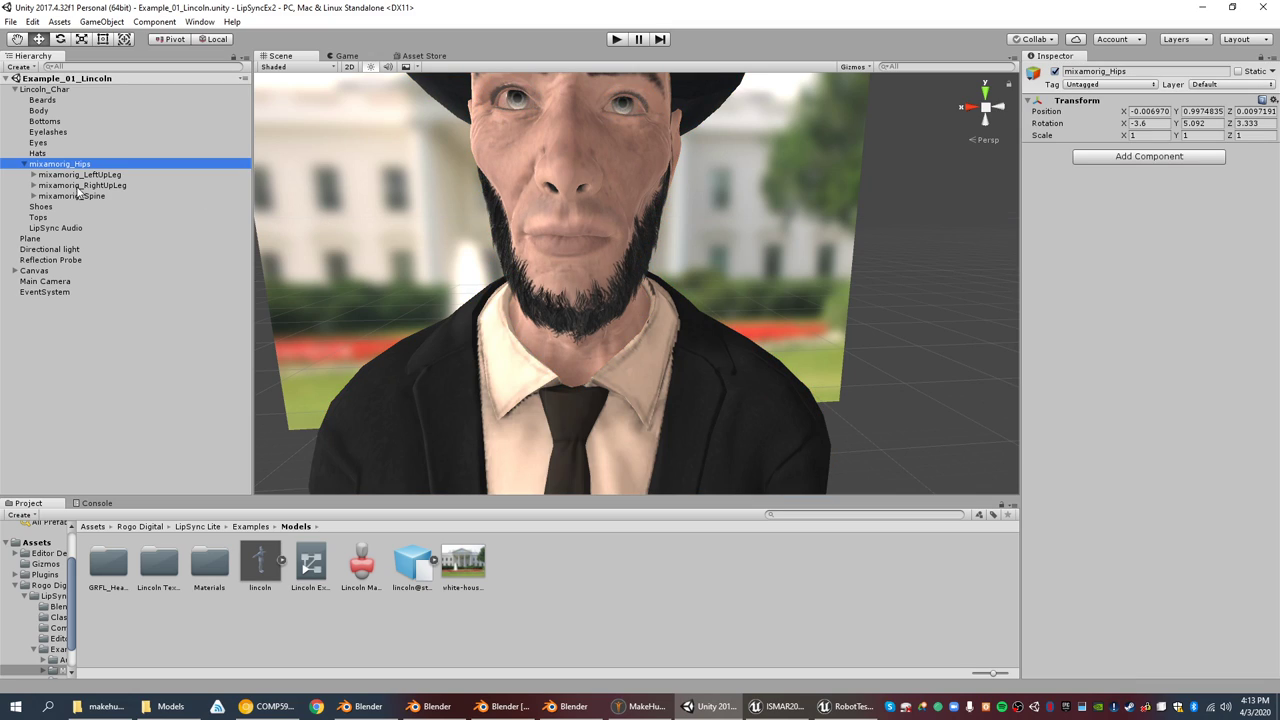
pyautogui.scroll(-5, 473, 243)
pyautogui.click(60, 175)
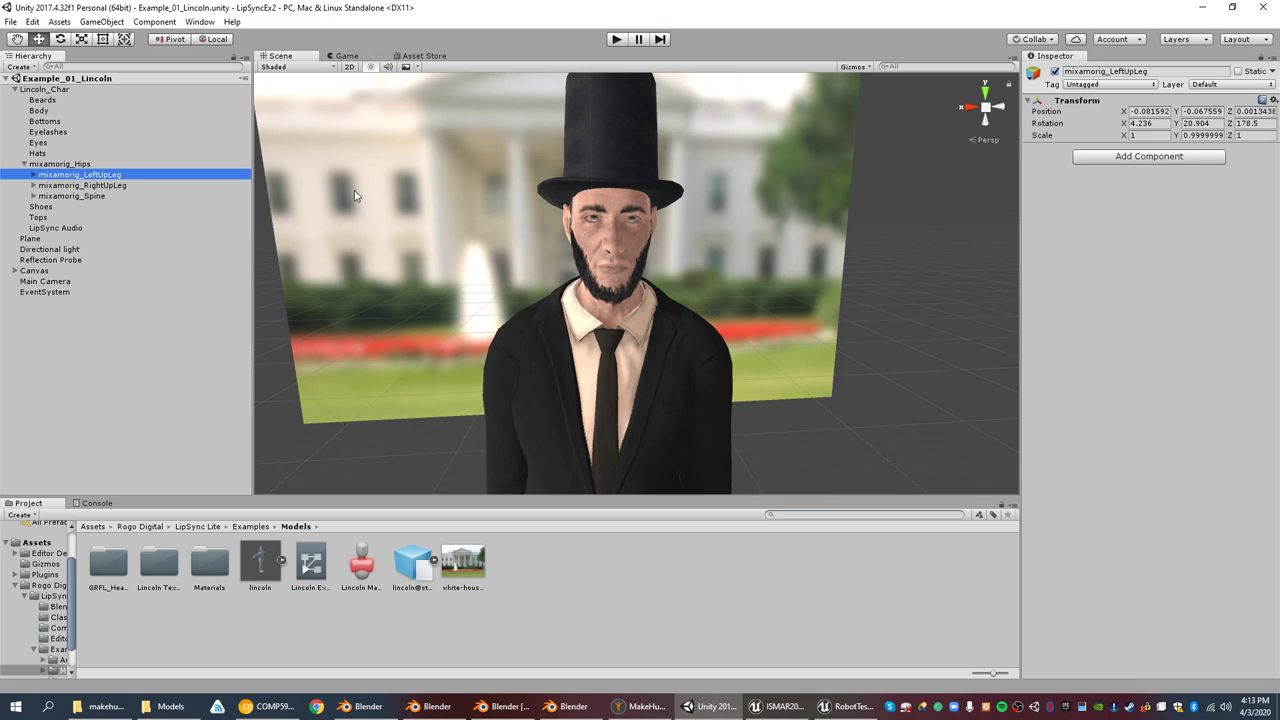
pyautogui.press('f')
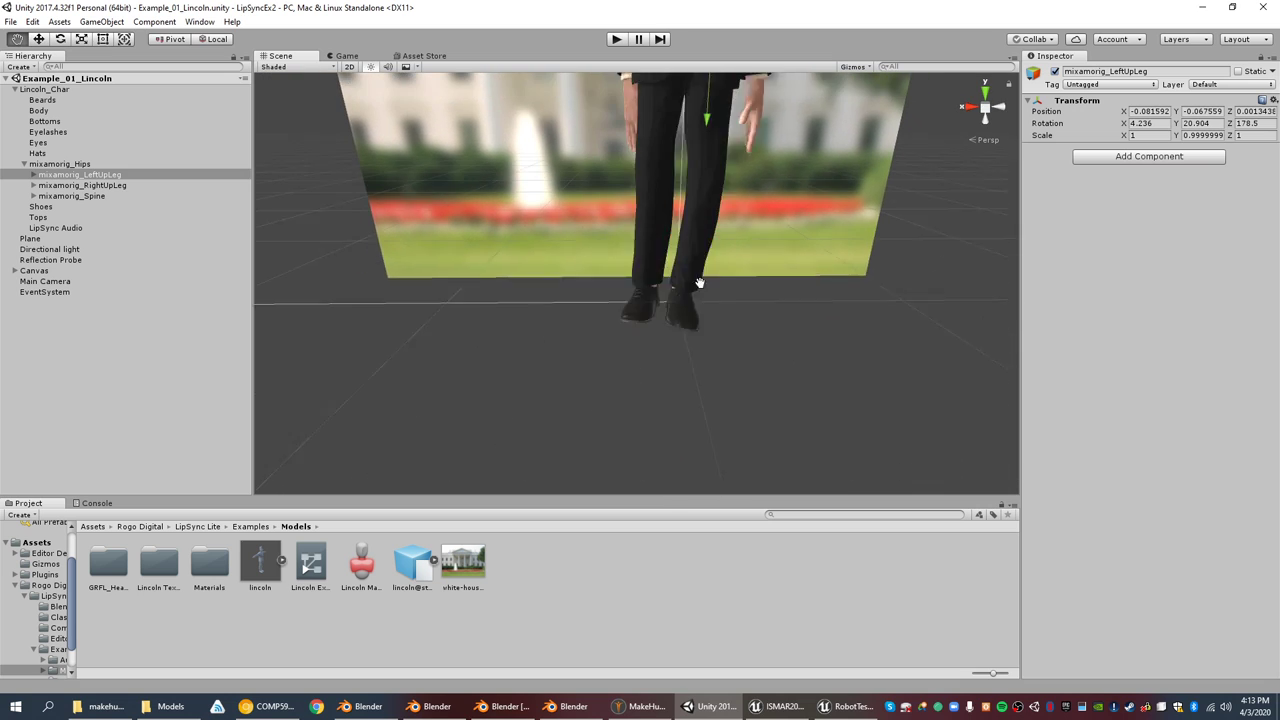
pyautogui.click(60, 164)
pyautogui.press('f')
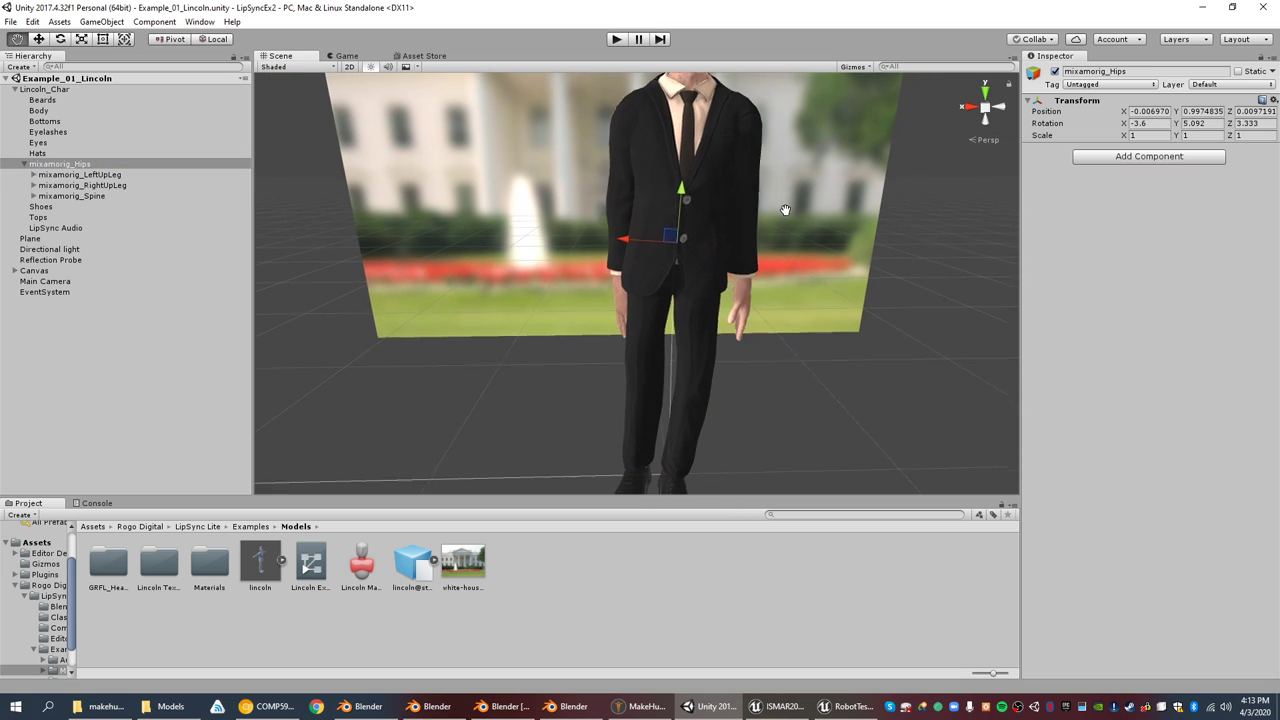
pyautogui.moveTo(611, 243); pyautogui.dragTo(617, 274)
pyautogui.click(80, 175)
pyautogui.press('e')
pyautogui.moveTo(760, 261); pyautogui.dragTo(757, 180)
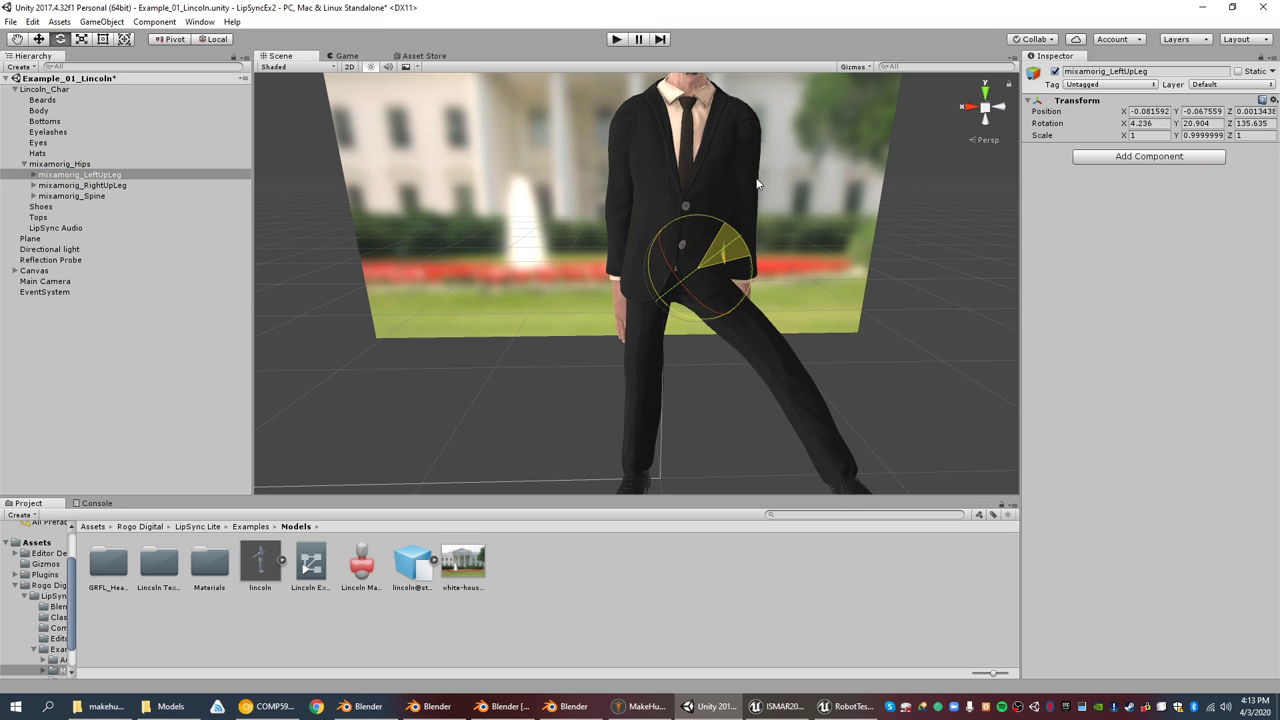
# - Expand the left leg's bone chain in the hierarchy and select mixamorig_LeftToeBase
pyautogui.click(33, 175)
pyautogui.click(42, 185)
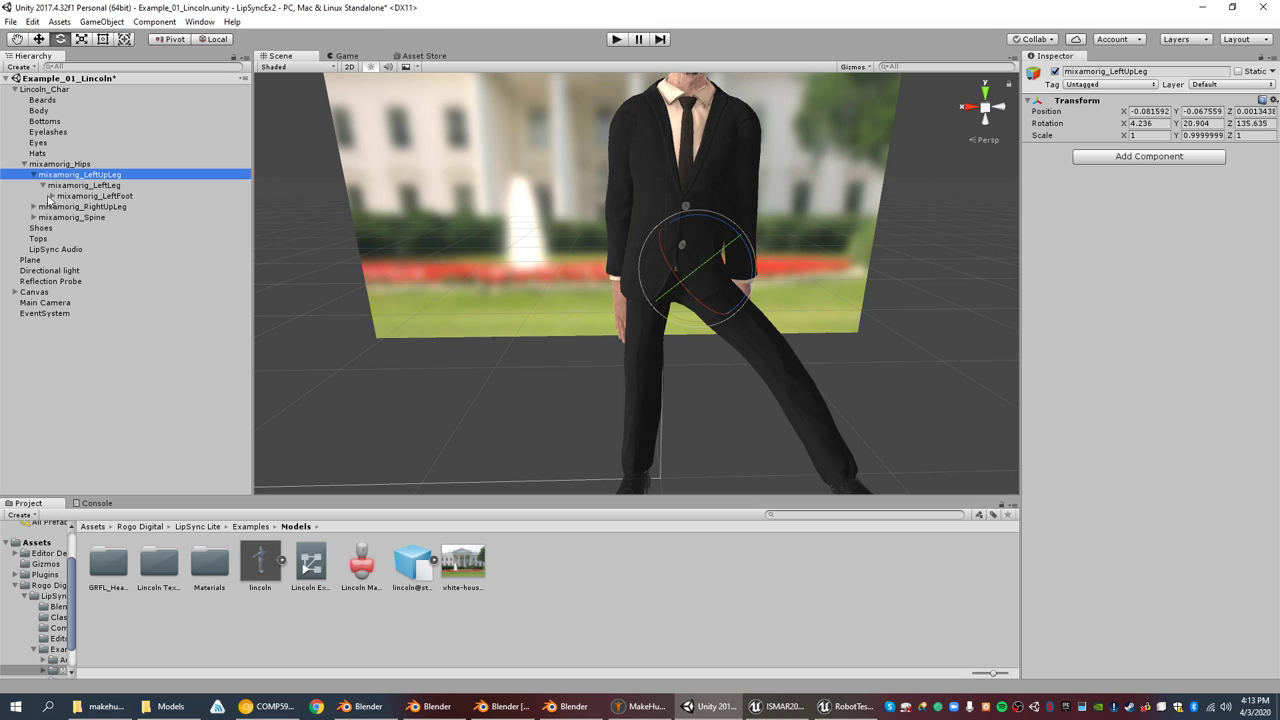
pyautogui.click(80, 196)
pyautogui.click(51, 196)
pyautogui.click(100, 207)
# - Try bending the mixamorig_LeftToeBase bone around X and turning the mixamorig_LeftFoot bone
pyautogui.scroll(-3, 739, 356)
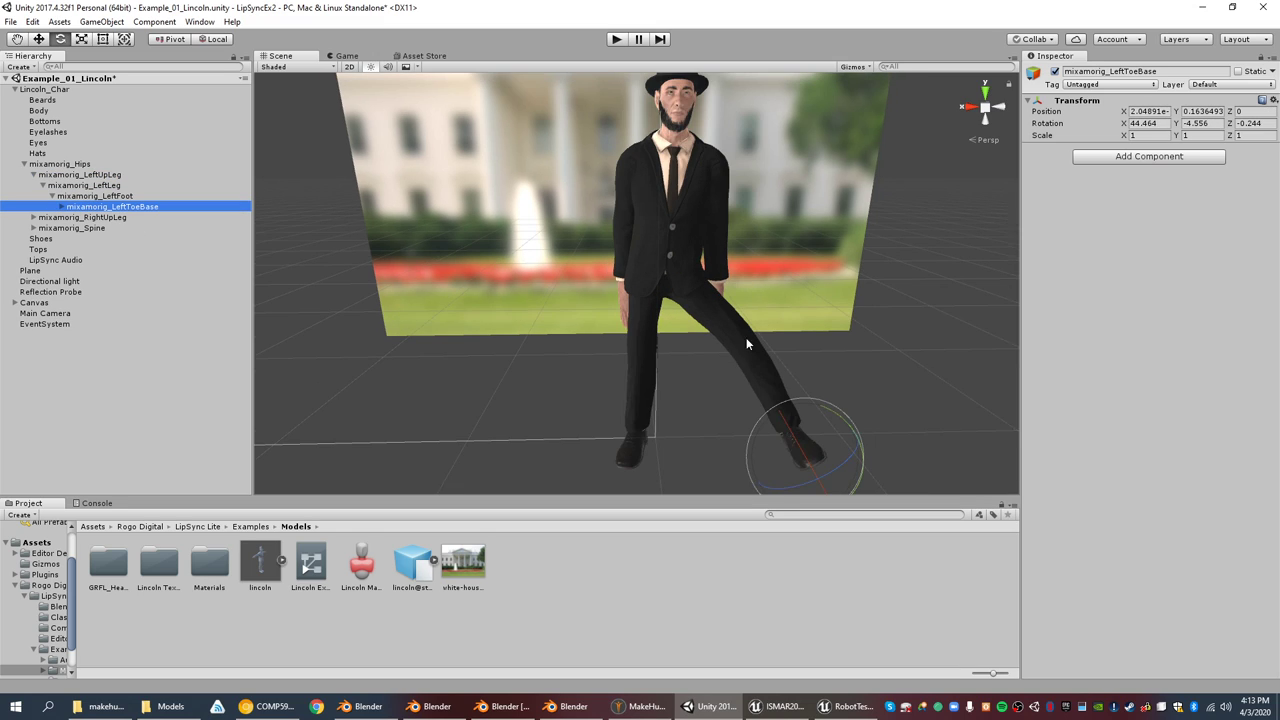
pyautogui.moveTo(740, 351); pyautogui.dragTo(785, 415, button='right')
pyautogui.moveTo(748, 352); pyautogui.dragTo(777, 391)
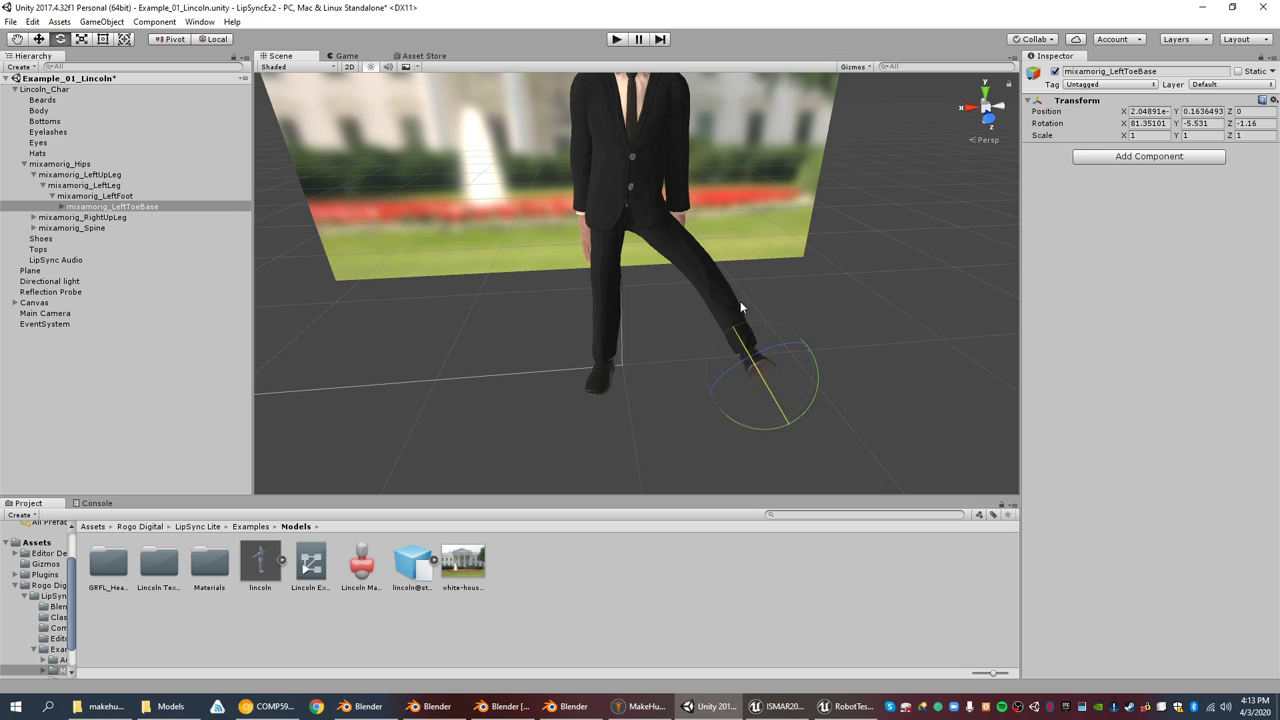
pyautogui.click(104, 197)
pyautogui.moveTo(757, 362); pyautogui.dragTo(614, 264)
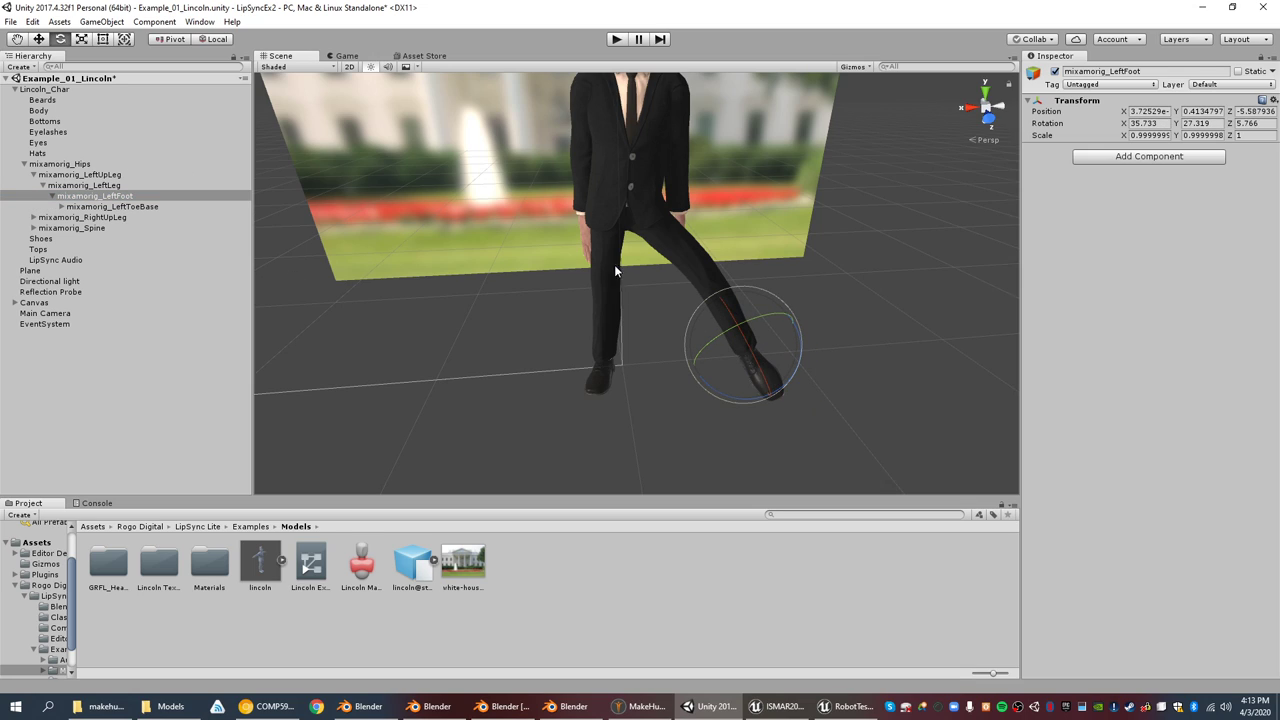
# - Expand the mixamorig_Spine chain through the left shoulder, arm and forearm, and select mixamorig_LeftHand
pyautogui.click(38, 220)
pyautogui.click(38, 237)
pyautogui.click(34, 228)
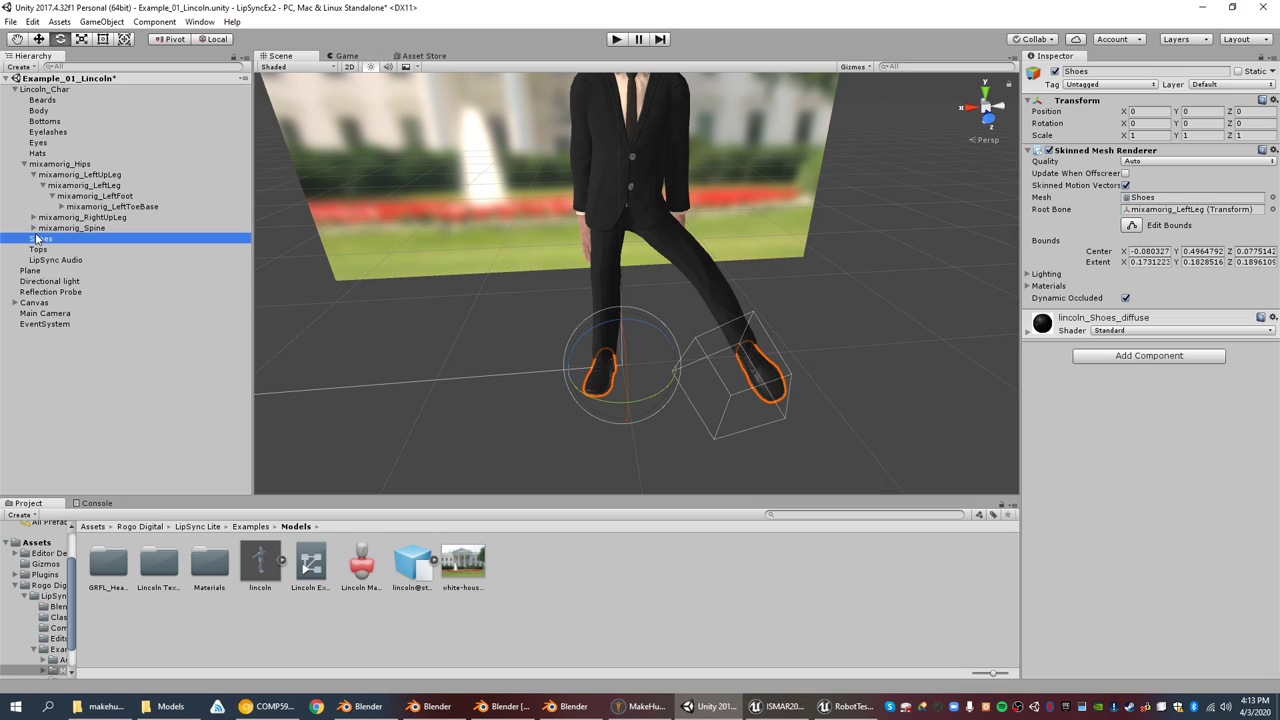
pyautogui.click(43, 238)
pyautogui.click(47, 250)
pyautogui.click(51, 250)
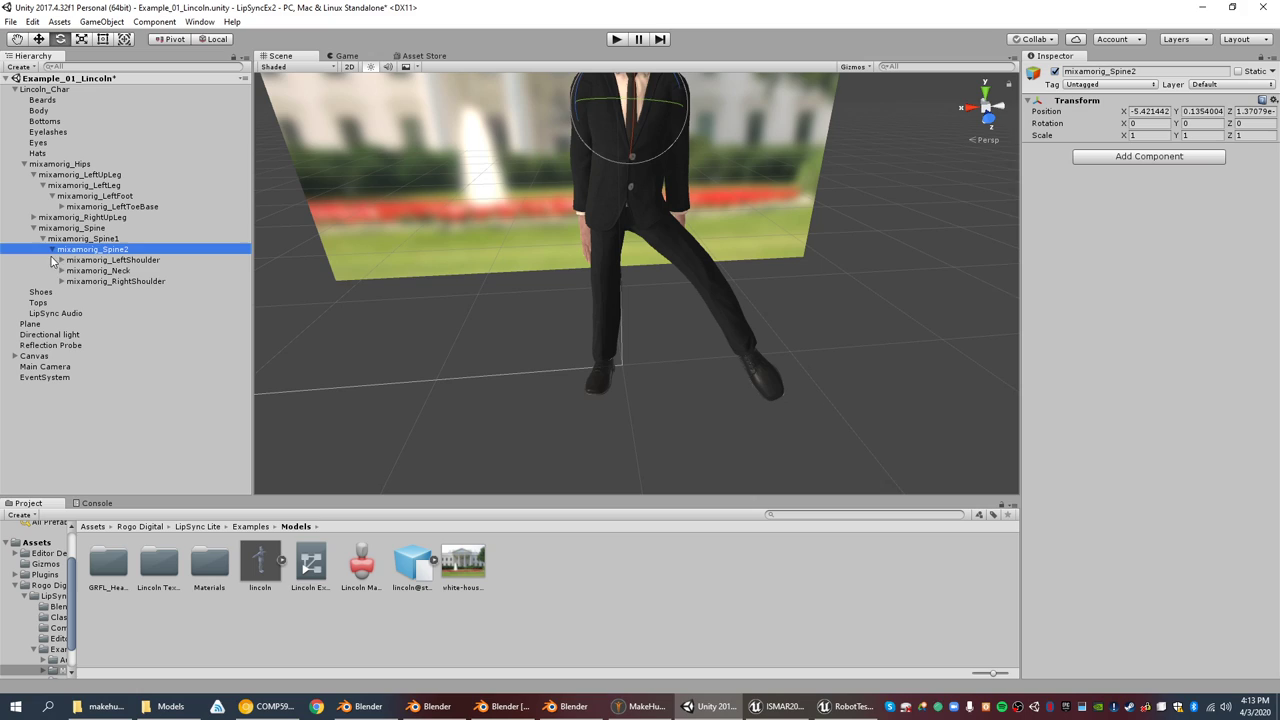
pyautogui.click(68, 271)
pyautogui.click(61, 260)
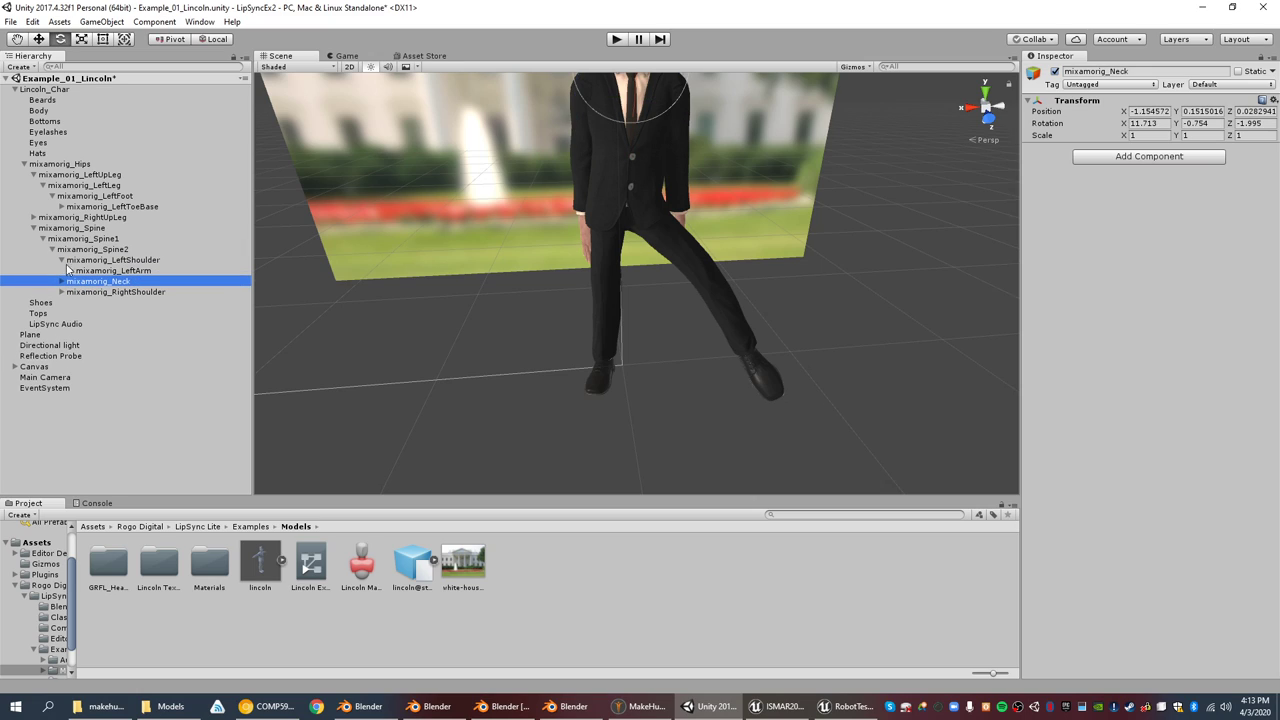
pyautogui.click(71, 270)
pyautogui.click(80, 281)
pyautogui.click(108, 294)
# - Rotate the mixamorig_LeftShoulder bone so the whole left arm lifts away from the body
pyautogui.moveTo(693, 145); pyautogui.dragTo(728, 165, button='right')
pyautogui.moveTo(728, 165); pyautogui.dragTo(650, 229, button='middle')
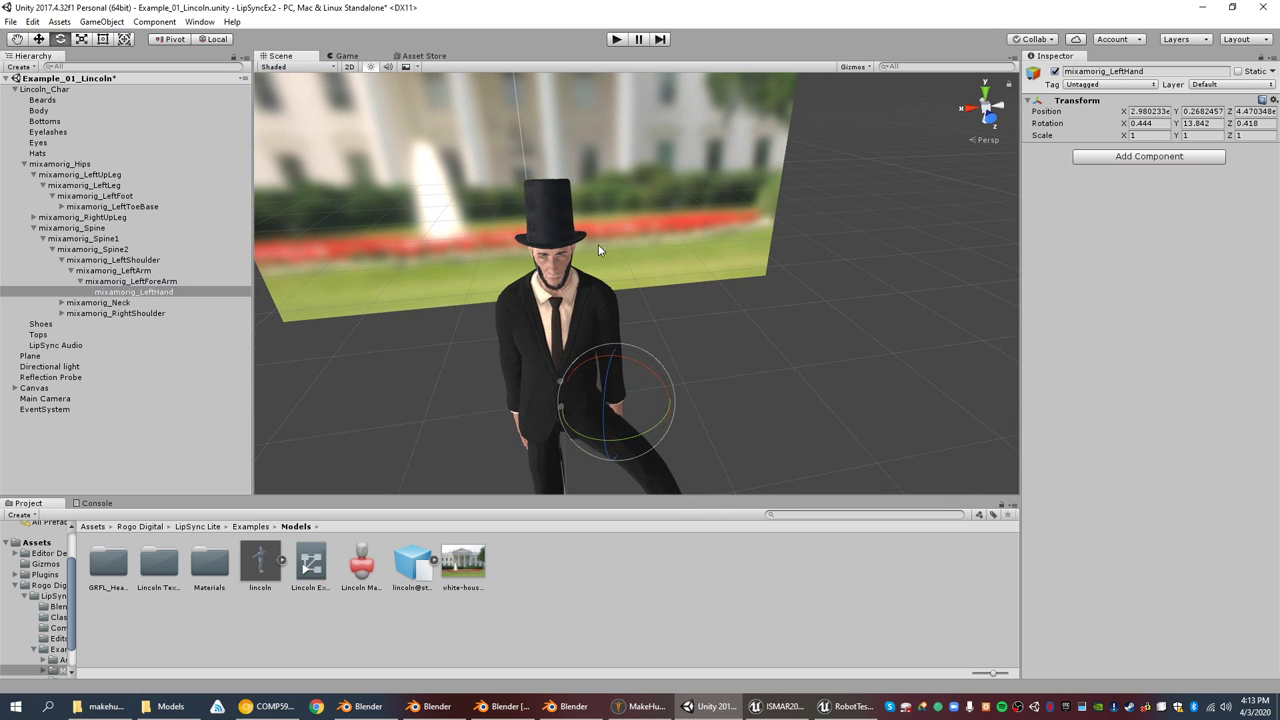
pyautogui.moveTo(554, 321); pyautogui.dragTo(684, 316, button='right')
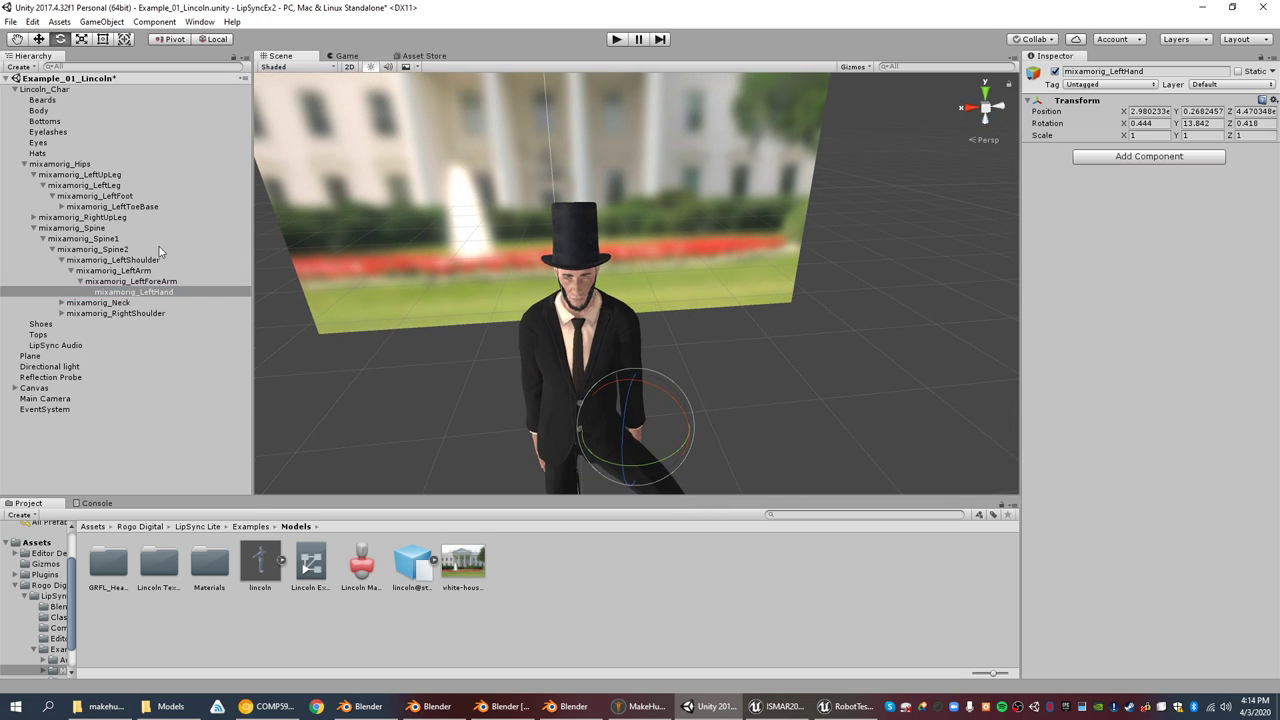
pyautogui.click(152, 260)
pyautogui.moveTo(598, 277); pyautogui.dragTo(800, 298)
pyautogui.moveTo(822, 300); pyautogui.dragTo(735, 320, button='right')
pyautogui.moveTo(735, 320); pyautogui.dragTo(735, 320, button='middle')
pyautogui.moveTo(734, 320); pyautogui.dragTo(685, 310, button='right')
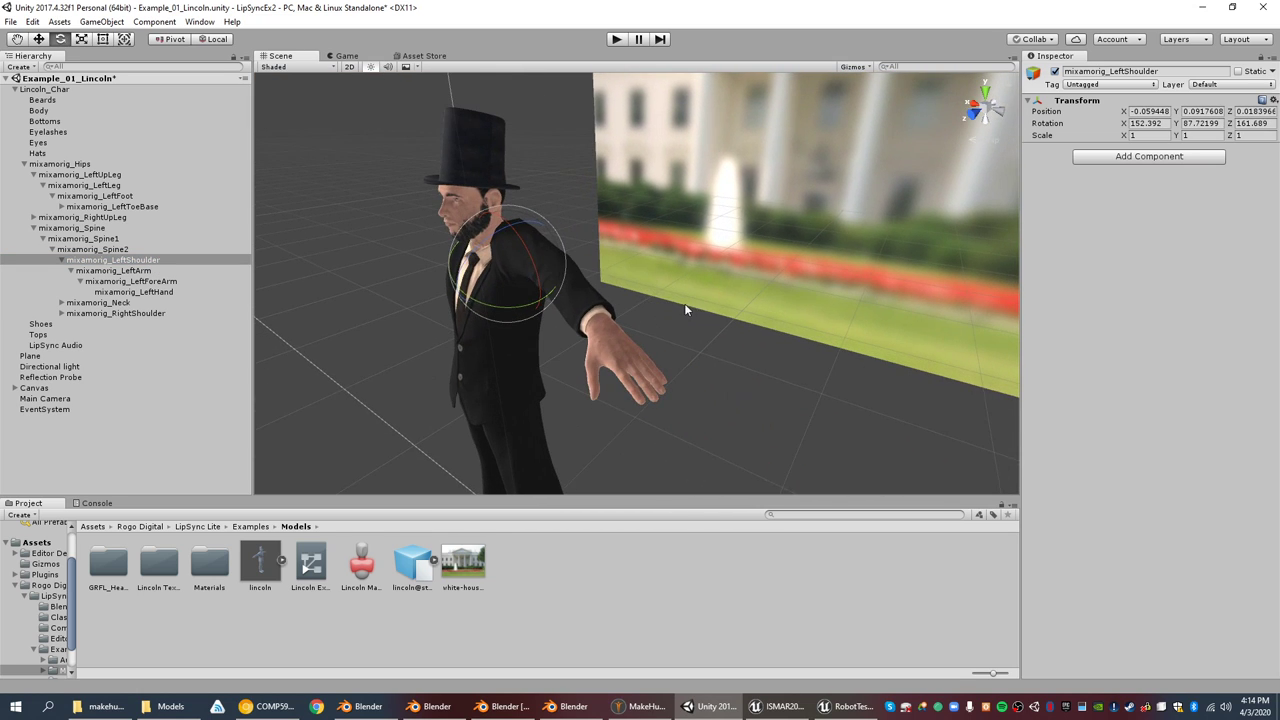
# - Rotate the mixamorig_LeftHand bone slightly, to an X rotation of about 2.5°, and view the posed character from the front
pyautogui.click(141, 291)
pyautogui.moveTo(529, 346); pyautogui.dragTo(686, 330)
pyautogui.moveTo(686, 320); pyautogui.dragTo(755, 258, button='right')
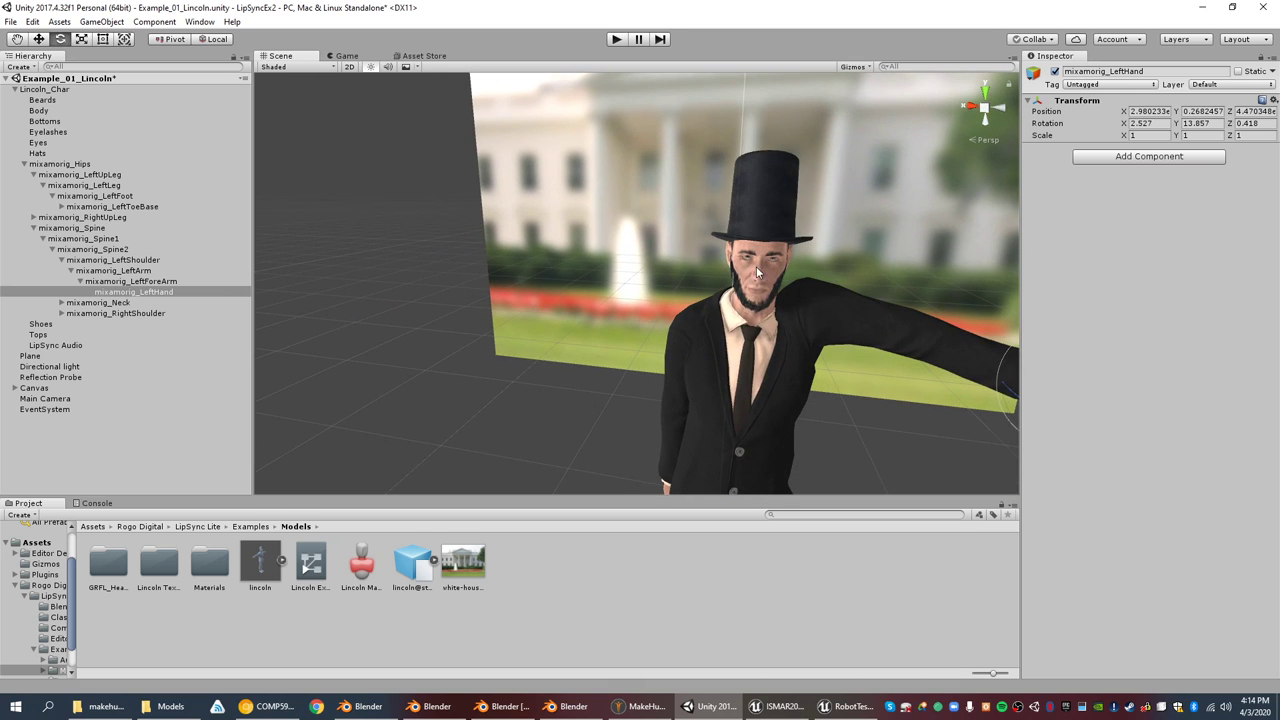
pyautogui.moveTo(682, 223); pyautogui.dragTo(795, 245, button='right')
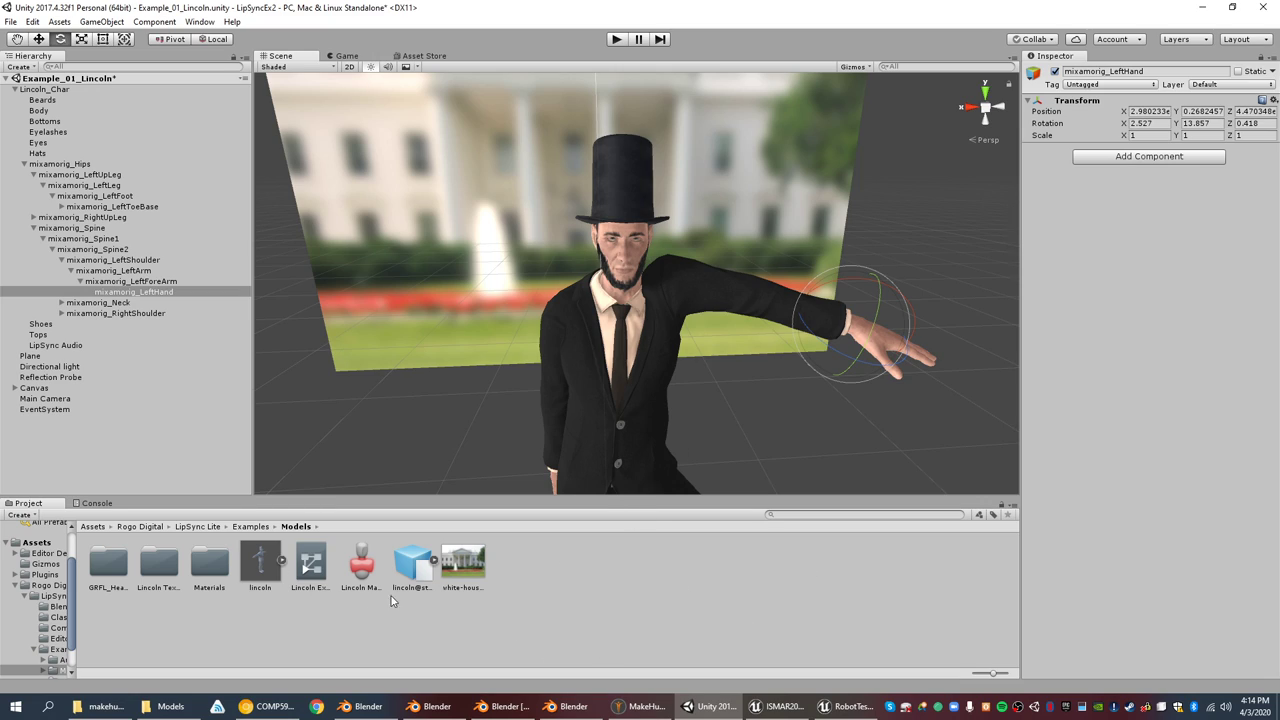
pyautogui.moveTo(723, 213); pyautogui.dragTo(668, 200, button='right')
pyautogui.moveTo(903, 332); pyautogui.dragTo(758, 225, button='middle')
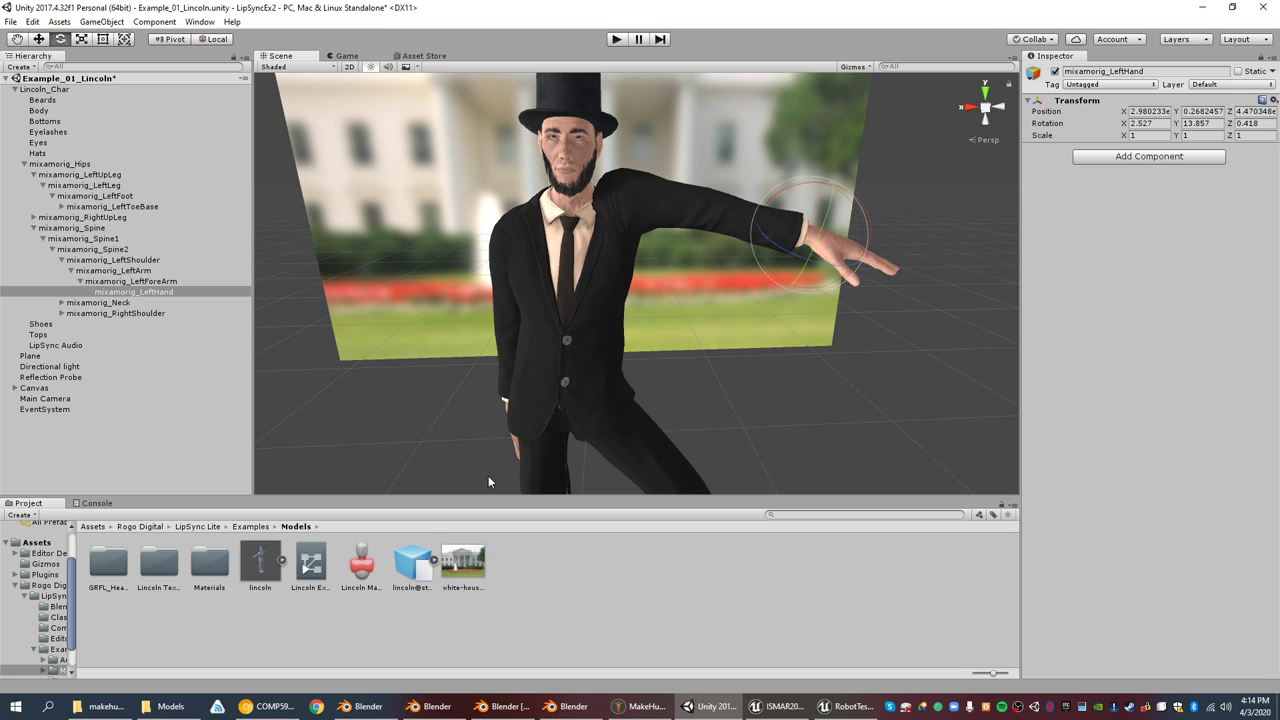
# - Switch to the matchstick scene in Blender, split the 3D view into a second area showing the Dope Sheet, and go to frame 0
pyautogui.click(566, 706)
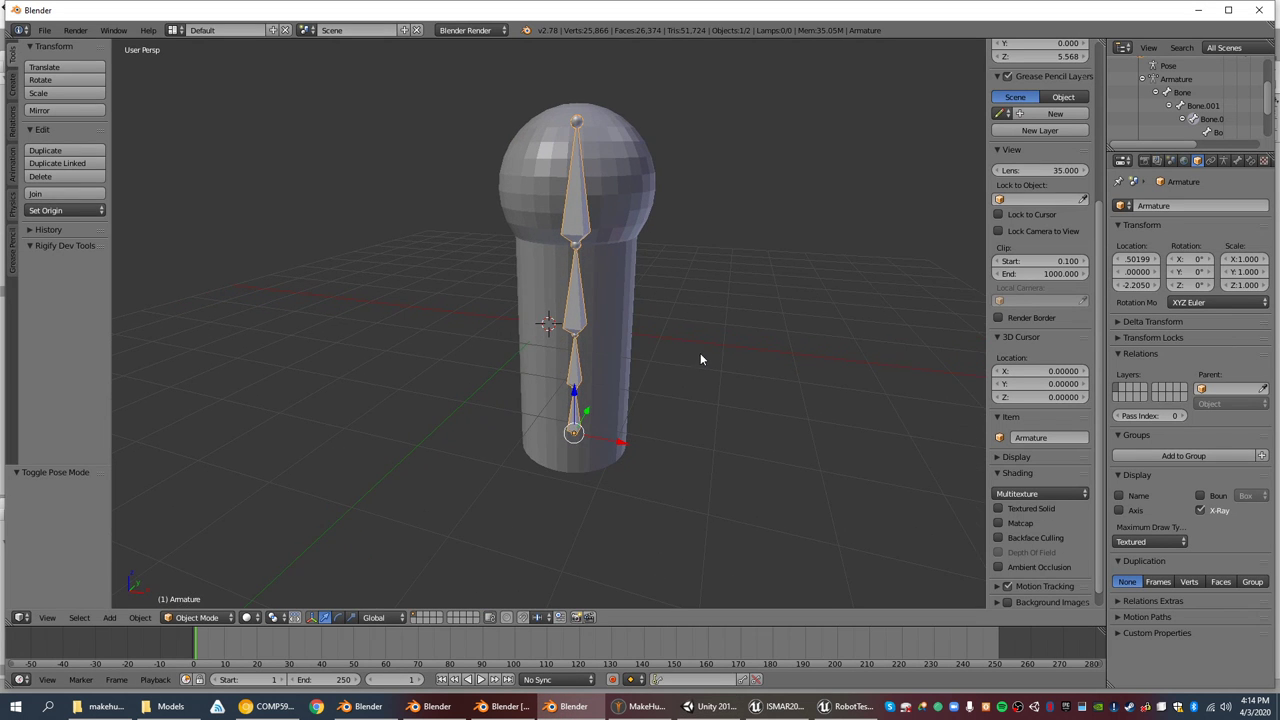
pyautogui.moveTo(1104, 42); pyautogui.dragTo(712, 62)
pyautogui.click(735, 650)
pyautogui.click(728, 617)
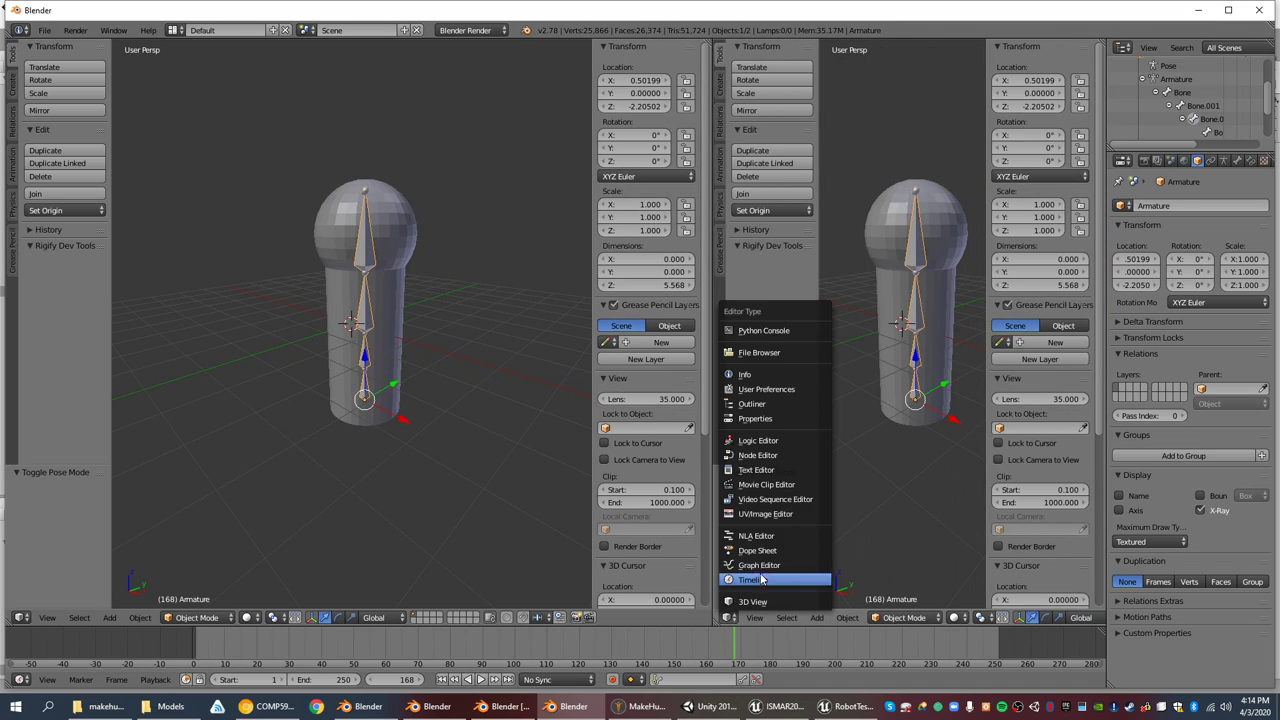
pyautogui.click(768, 552)
pyautogui.moveTo(286, 652); pyautogui.dragTo(186, 652)
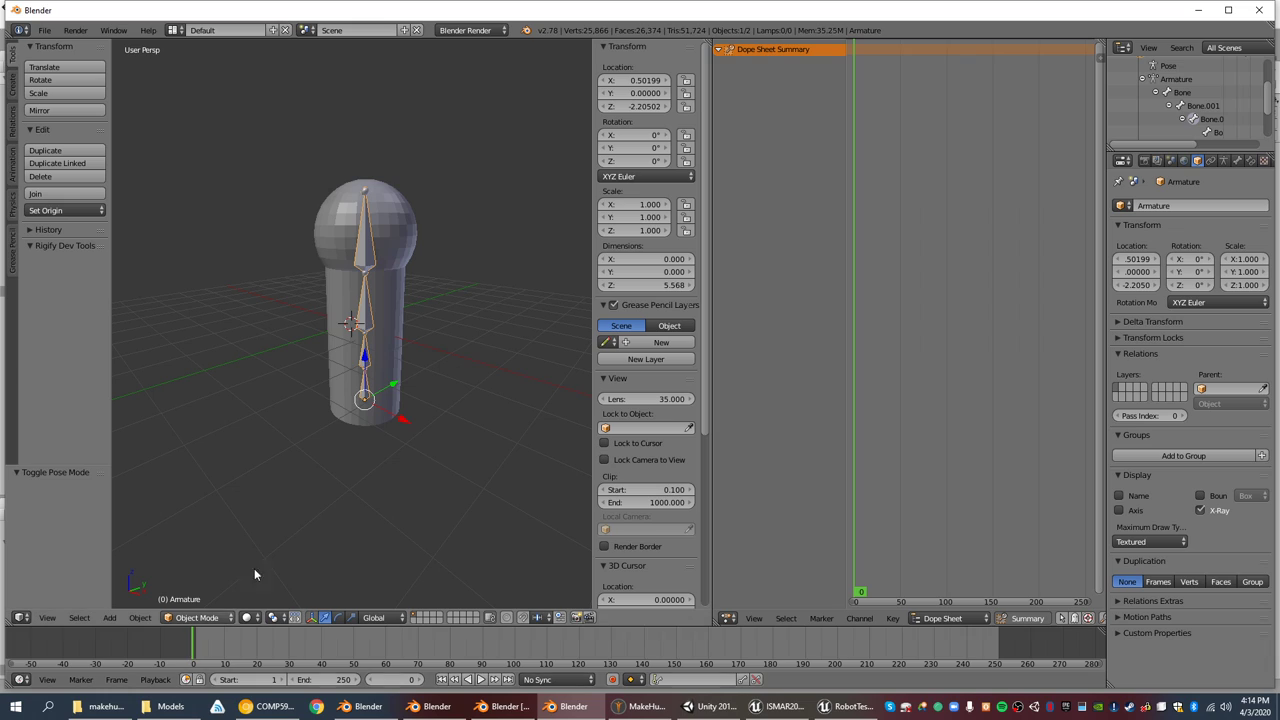
# - Put the armature in Pose Mode, select all its bones and insert a Rotation keyframe at frame 0
pyautogui.moveTo(323, 440); pyautogui.dragTo(331, 392, button='middle')
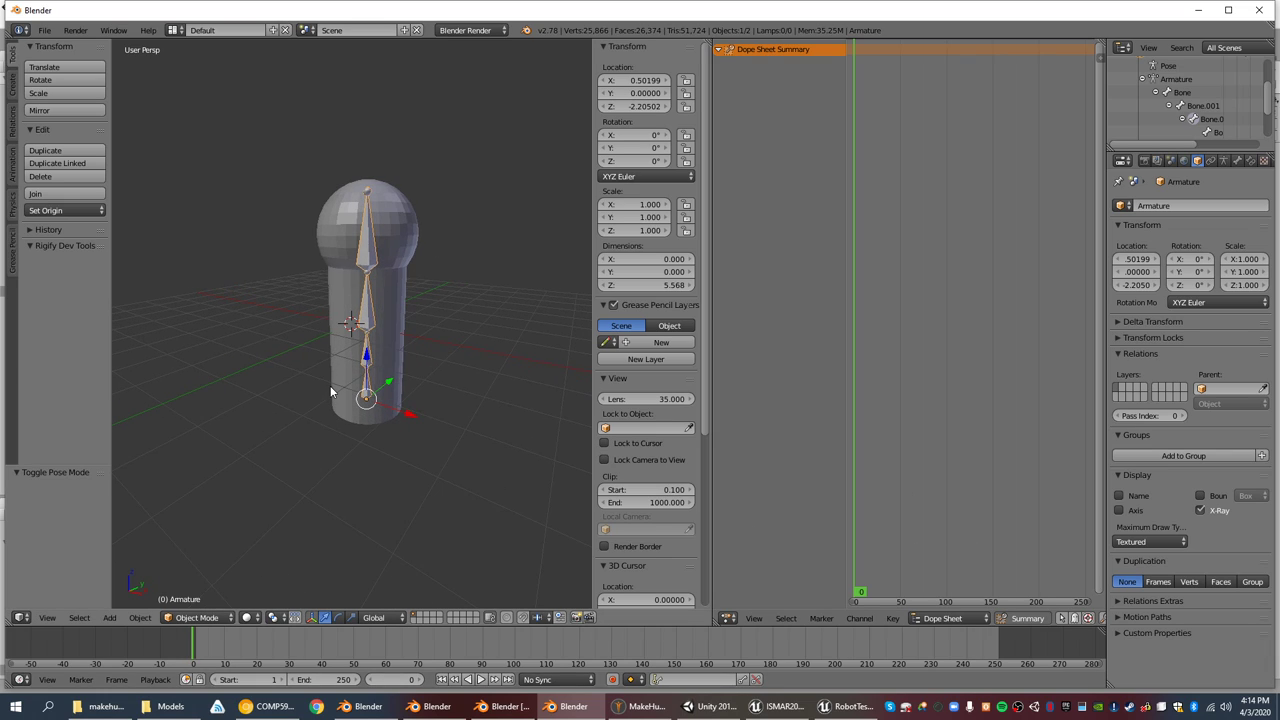
pyautogui.click(197, 617)
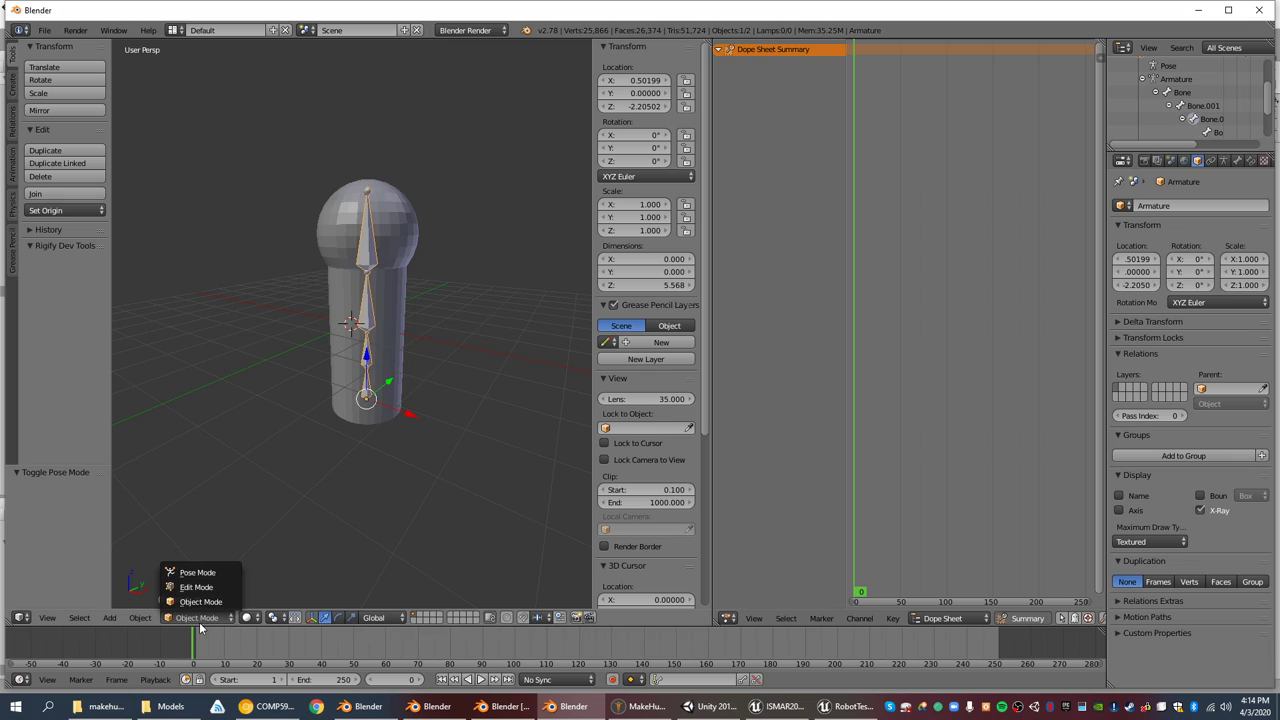
pyautogui.click(203, 578)
pyautogui.press('a')
pyautogui.press('a')
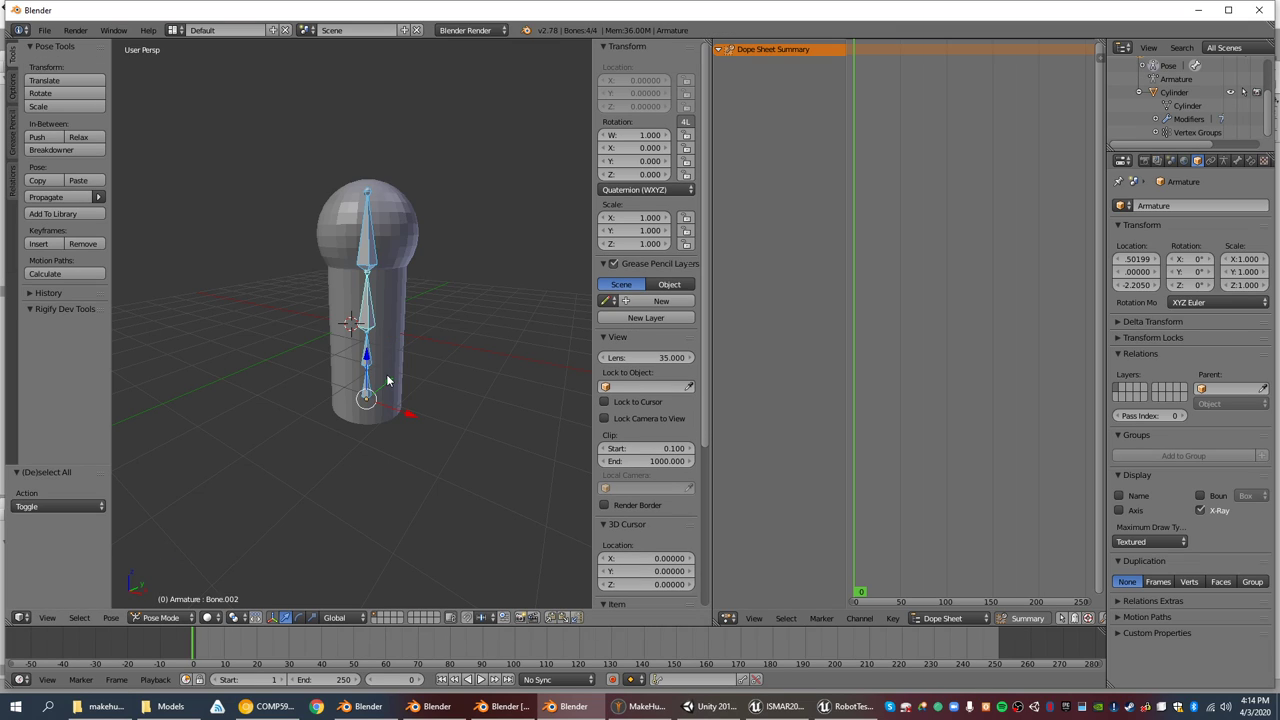
pyautogui.press('a')
pyautogui.press('a')
pyautogui.press('i')
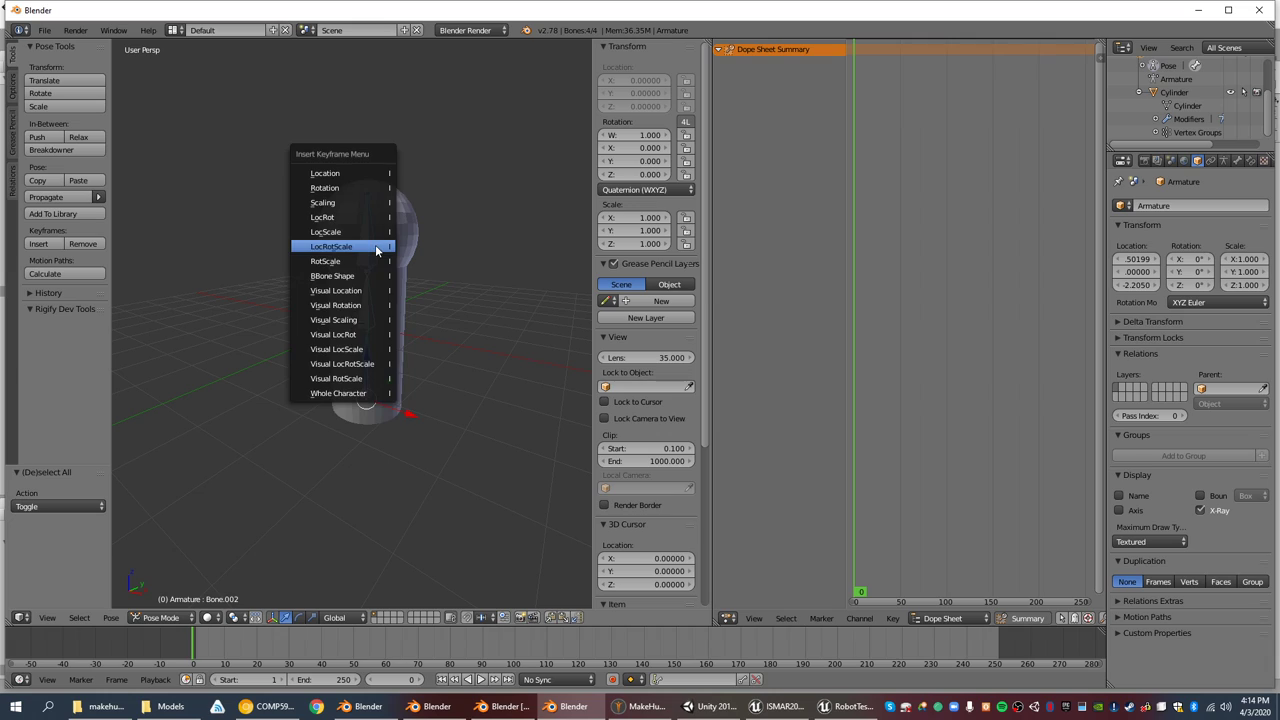
pyautogui.click(346, 189)
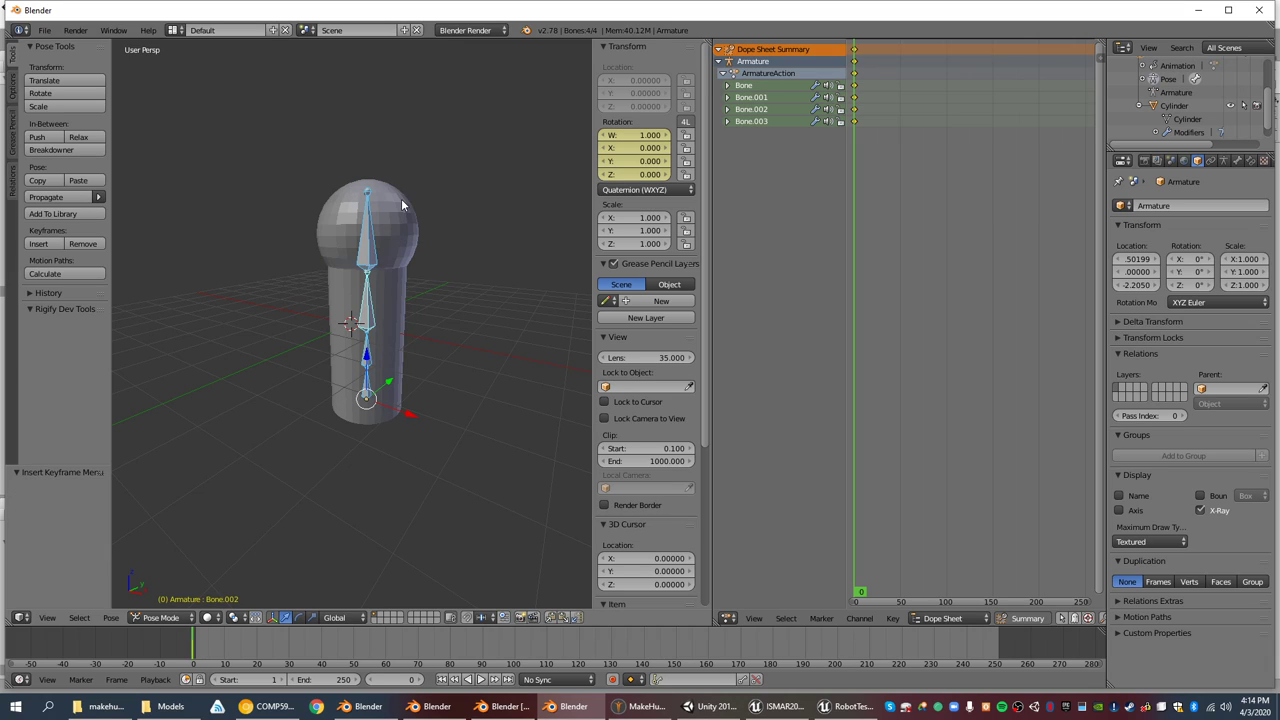
# - At frame 30, rotate Bone.002 about 61.6° and Bone.003 about -68.5° around the X axis
pyautogui.moveTo(281, 651); pyautogui.dragTo(289, 651)
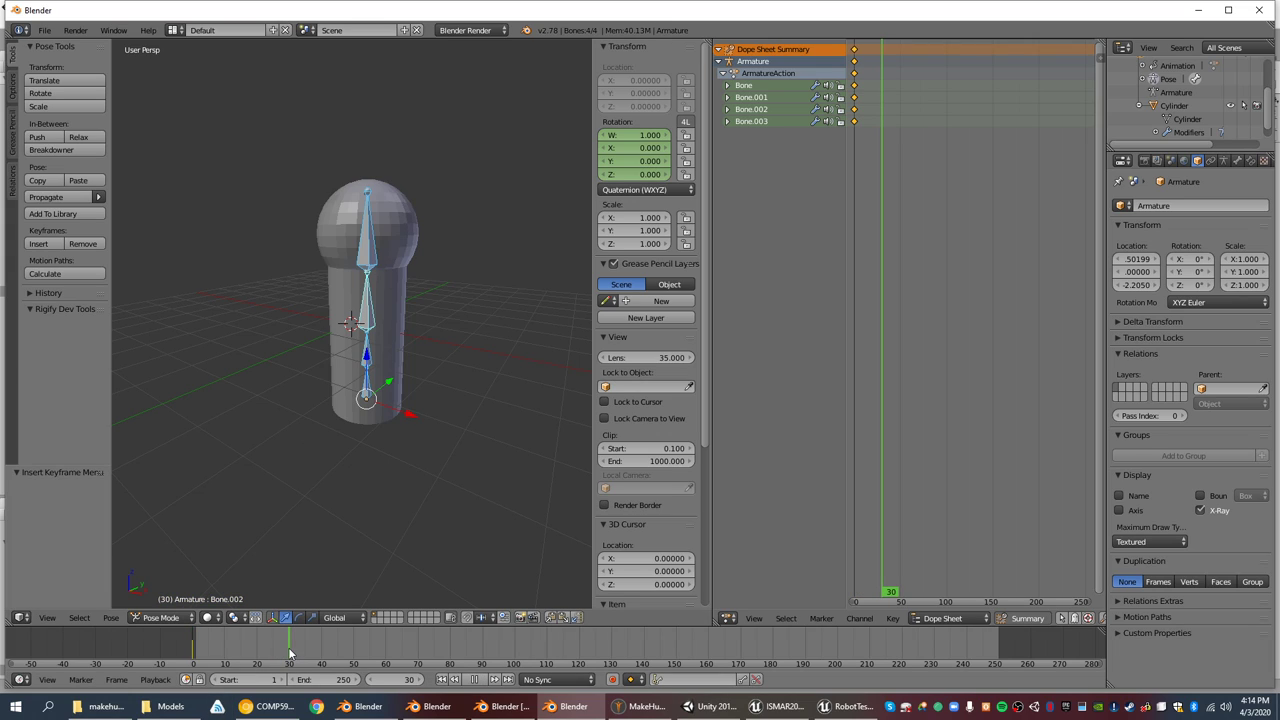
pyautogui.rightClick(370, 322)
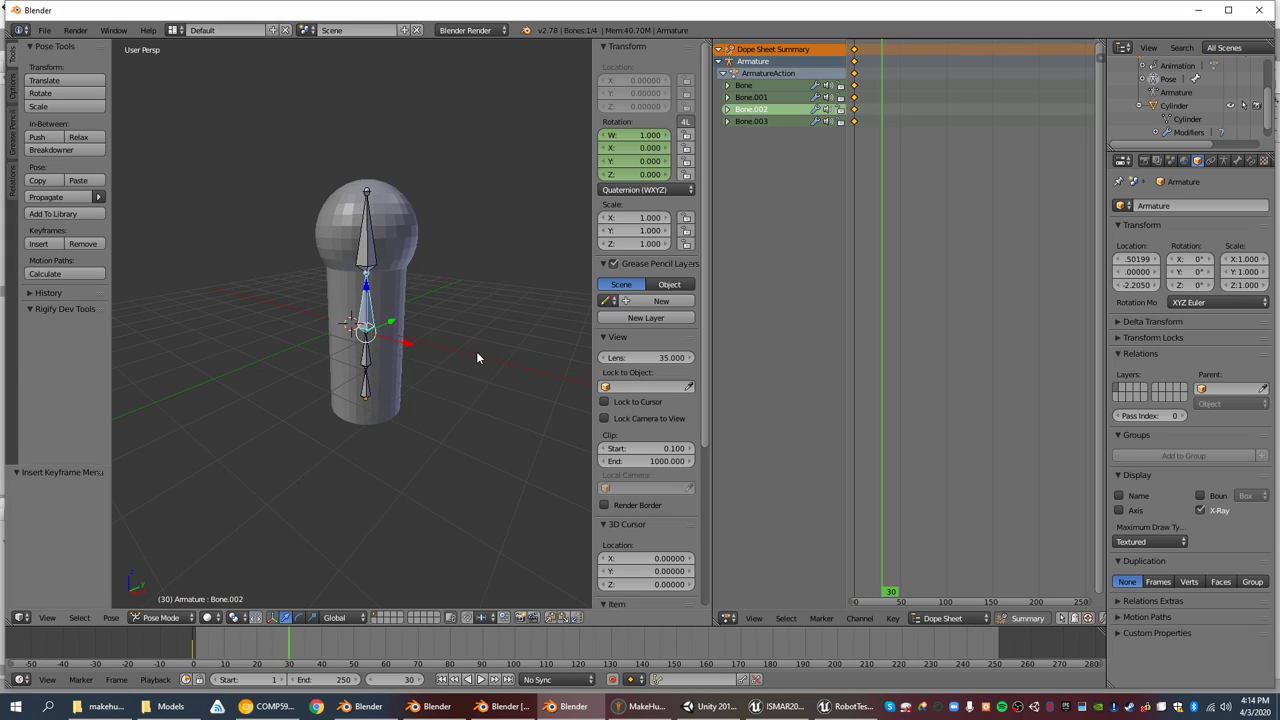
pyautogui.press('r')
pyautogui.press('x')
pyautogui.click(429, 203)
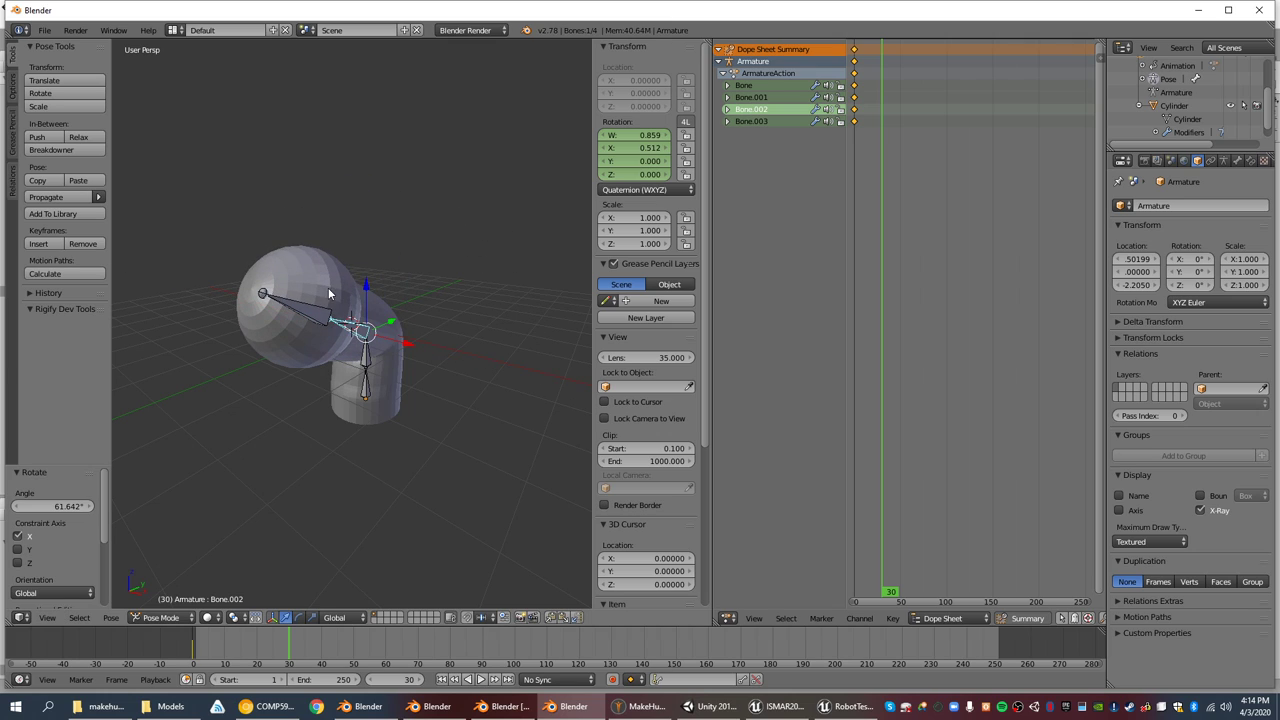
pyautogui.rightClick(330, 290)
pyautogui.press('r')
pyautogui.press('x')
pyautogui.click(460, 436)
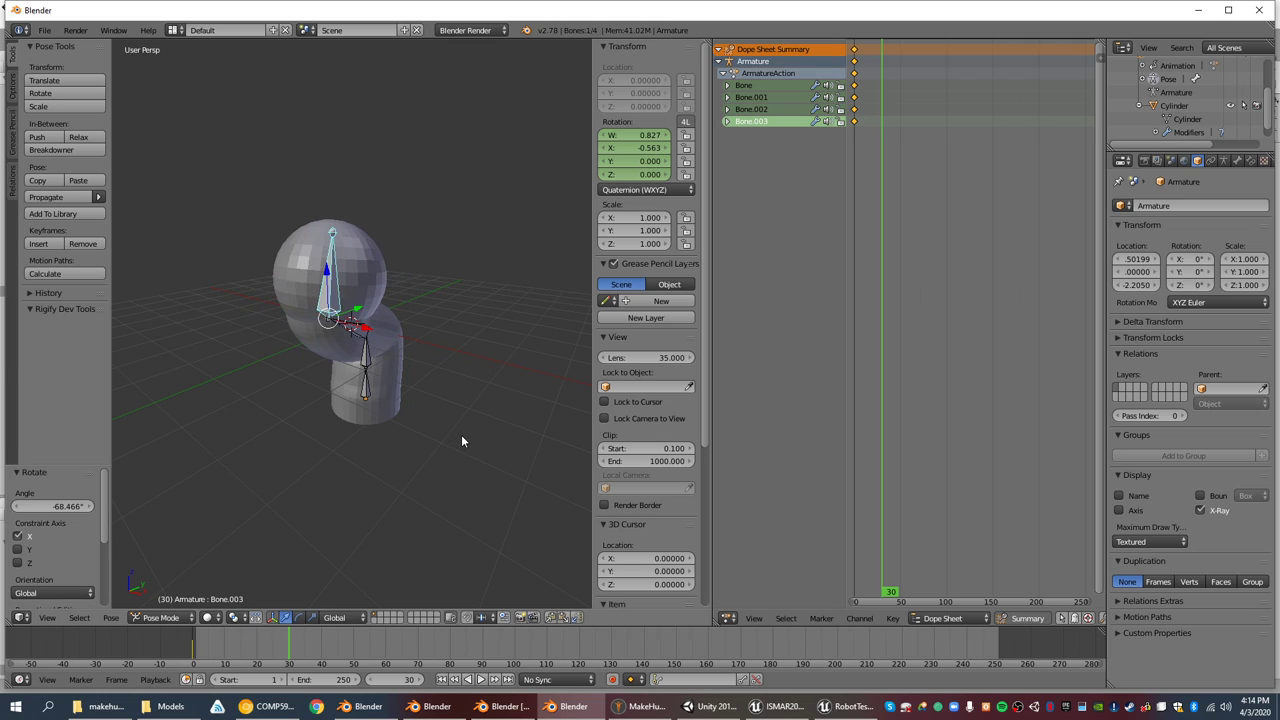
# - Insert a Rotation keyframe for all bones at frame 30 and scrub back through the motion to frame 3
pyautogui.press('a')
pyautogui.press('i')
pyautogui.click(461, 434)
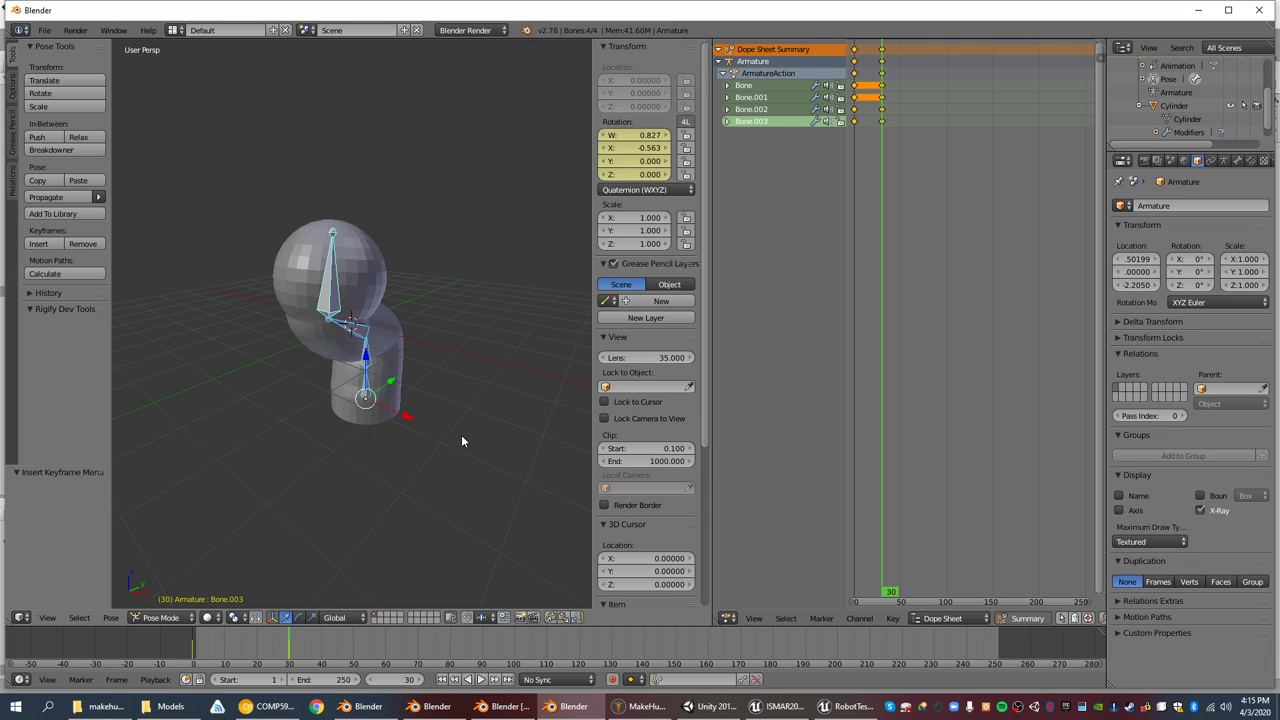
pyautogui.moveTo(866, 164); pyautogui.dragTo(857, 168)
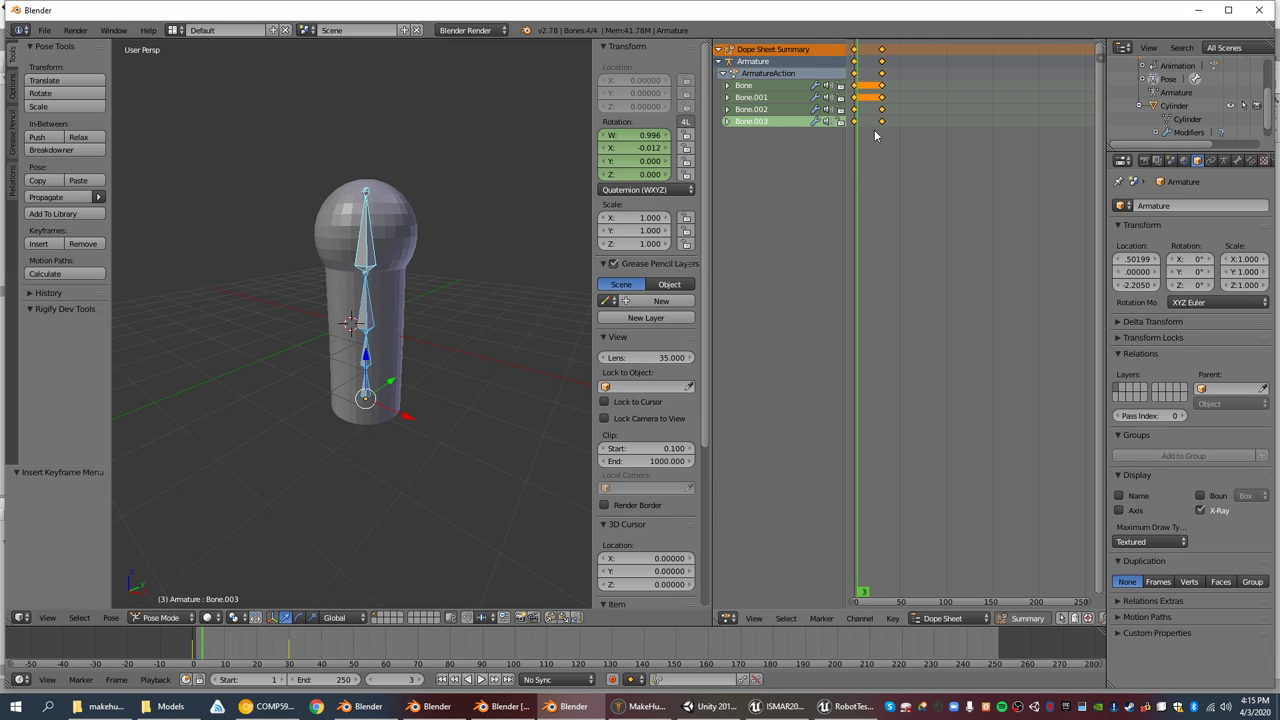
# - Copy the frame 0 keyframes of all bones and paste them at frame 60
pyautogui.rightClick(855, 50)
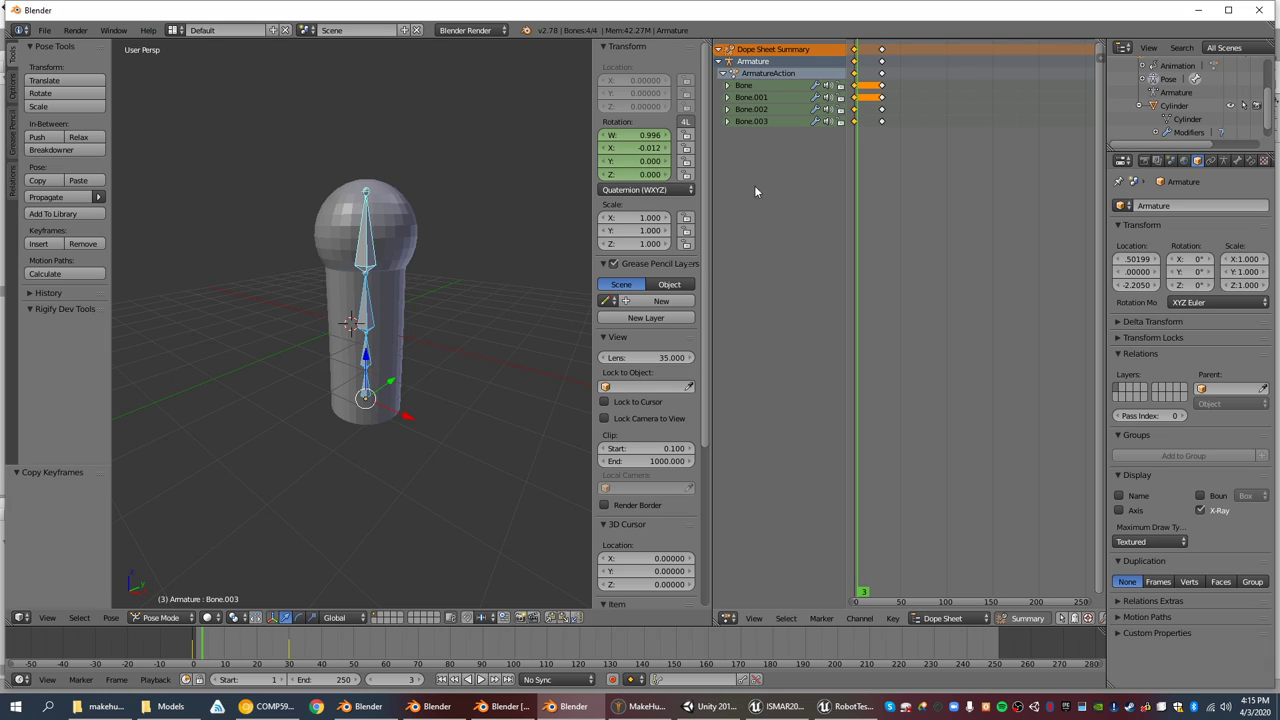
pyautogui.click(386, 648)
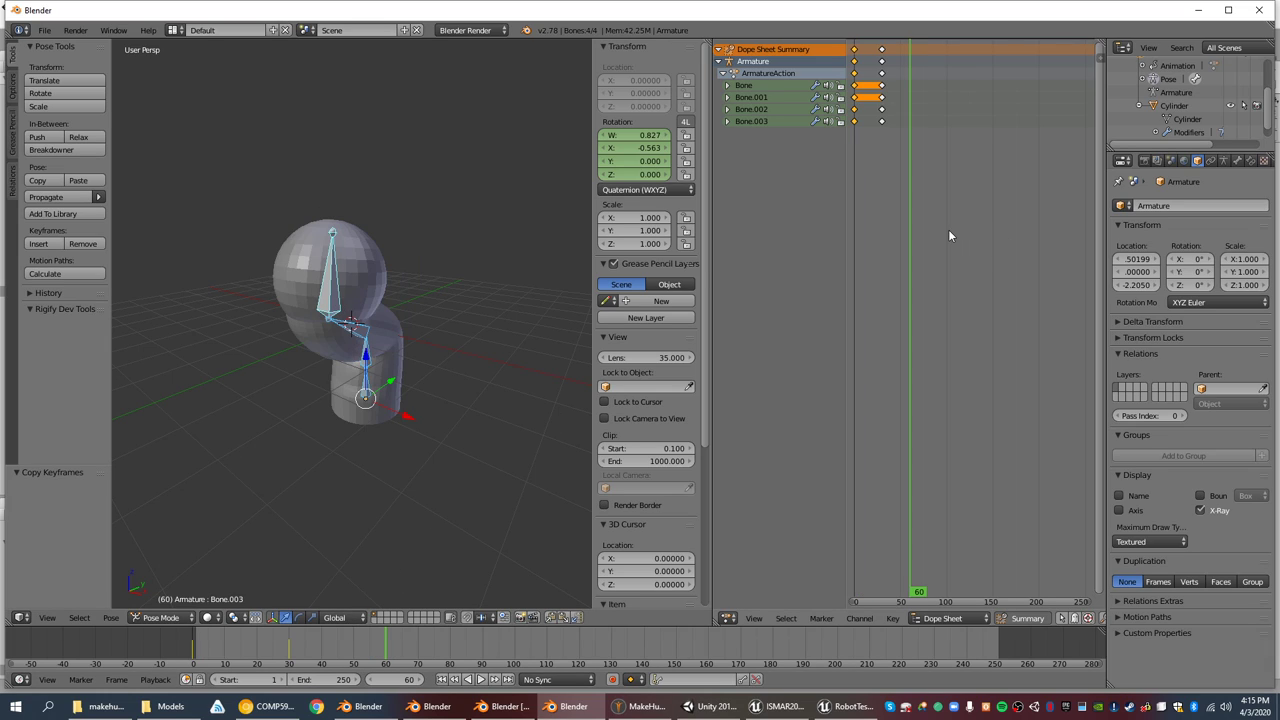
pyautogui.hotkey('ctrl', 'v')
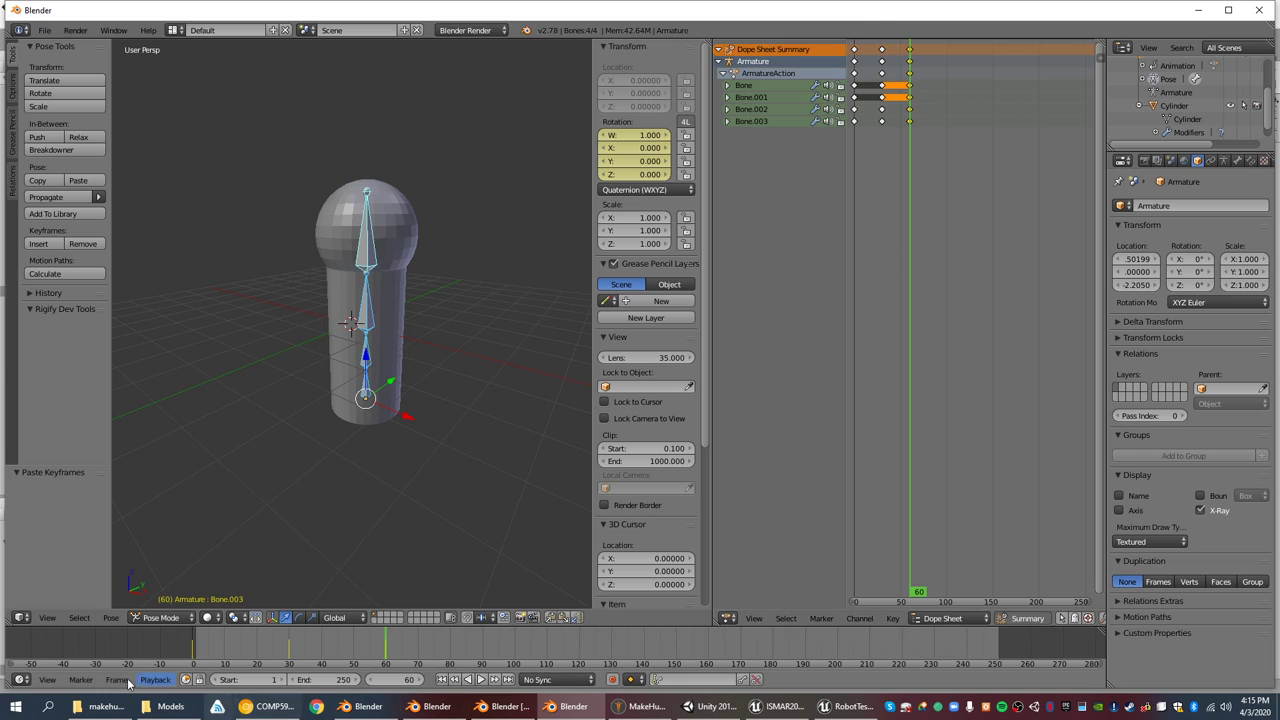
# - Scrub the matchstick animation through to frame 60 and export the scene to the Desktop as _matchstickbow.fbx
pyautogui.moveTo(197, 660); pyautogui.dragTo(388, 651)
pyautogui.click(44, 30)
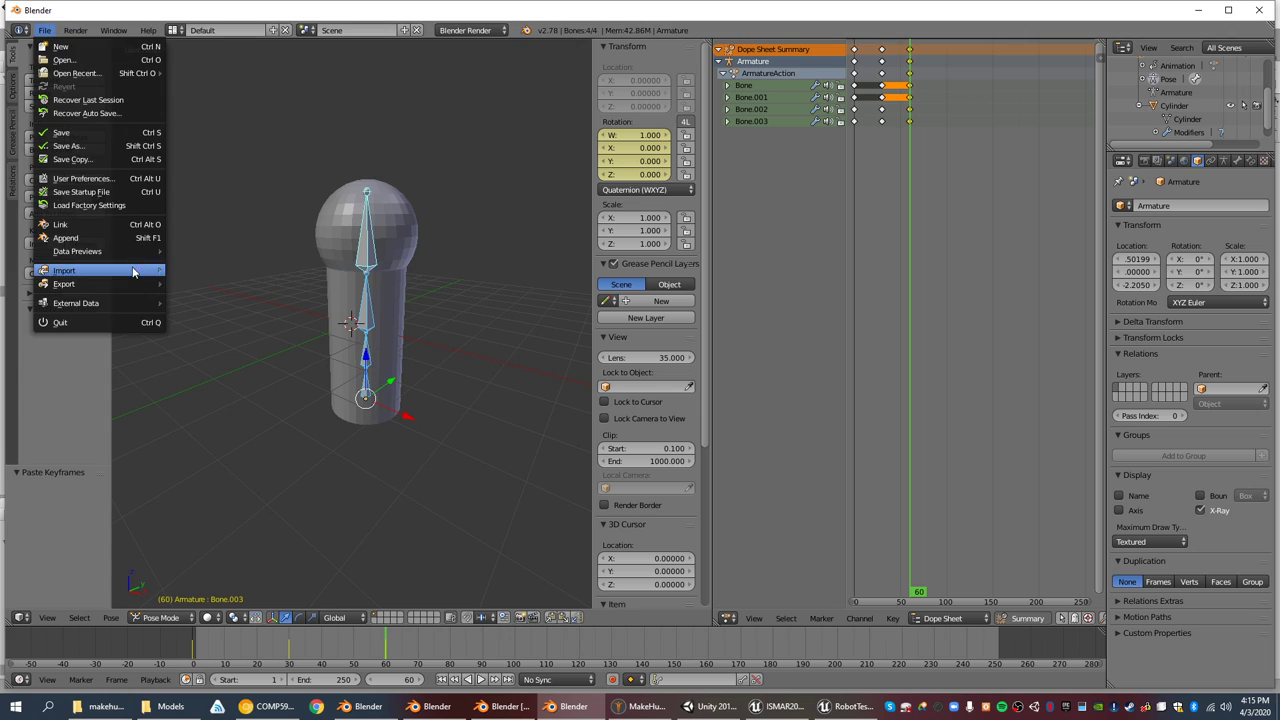
pyautogui.moveTo(131, 284)
pyautogui.click(230, 330)
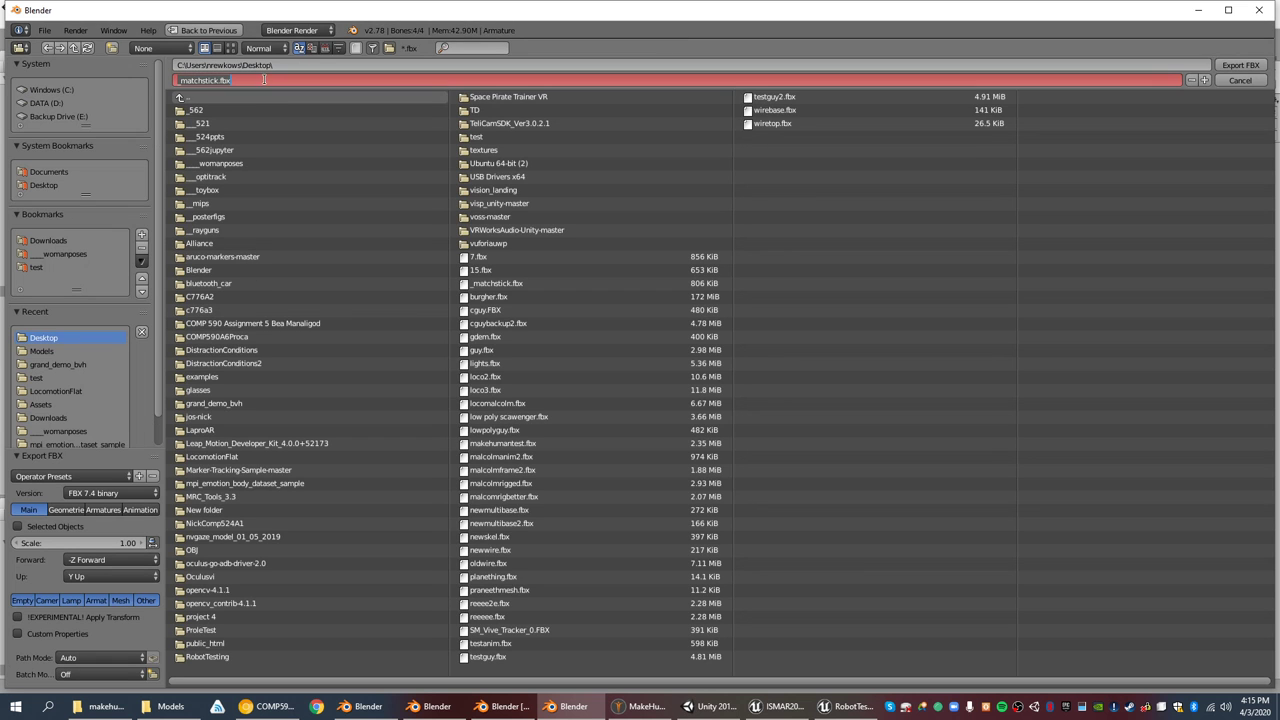
pyautogui.write('bow')
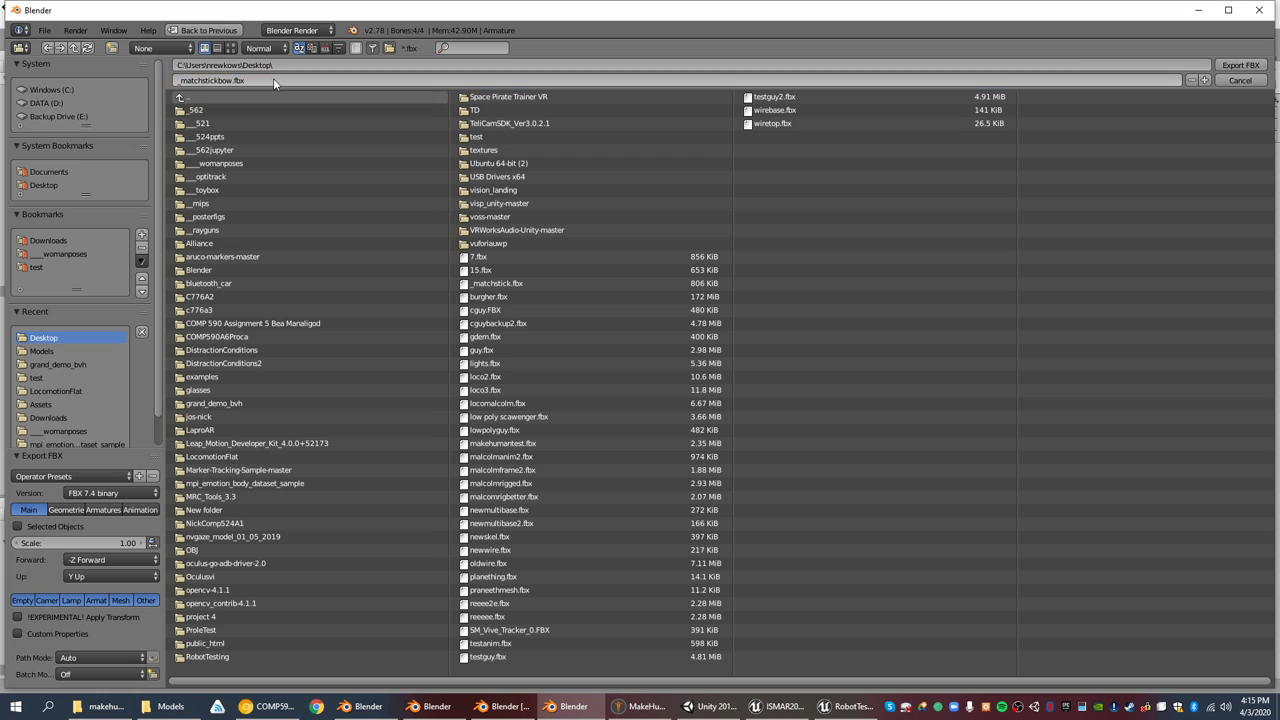
pyautogui.press('Return')
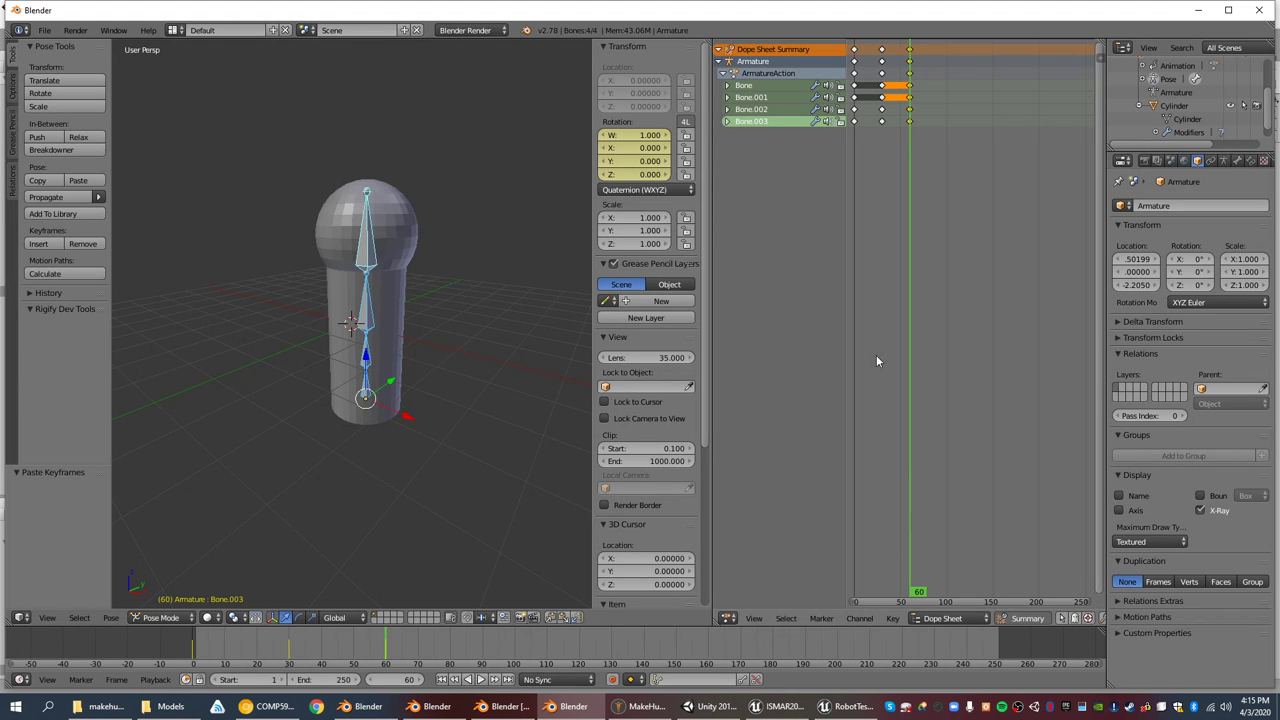
# - Switch to the ISMAR20Rigs project in Unreal and choose _matchstickbow.fbx from the Desktop for import into the matchstick folder
pyautogui.click(790, 708)
pyautogui.rightClick(512, 565)
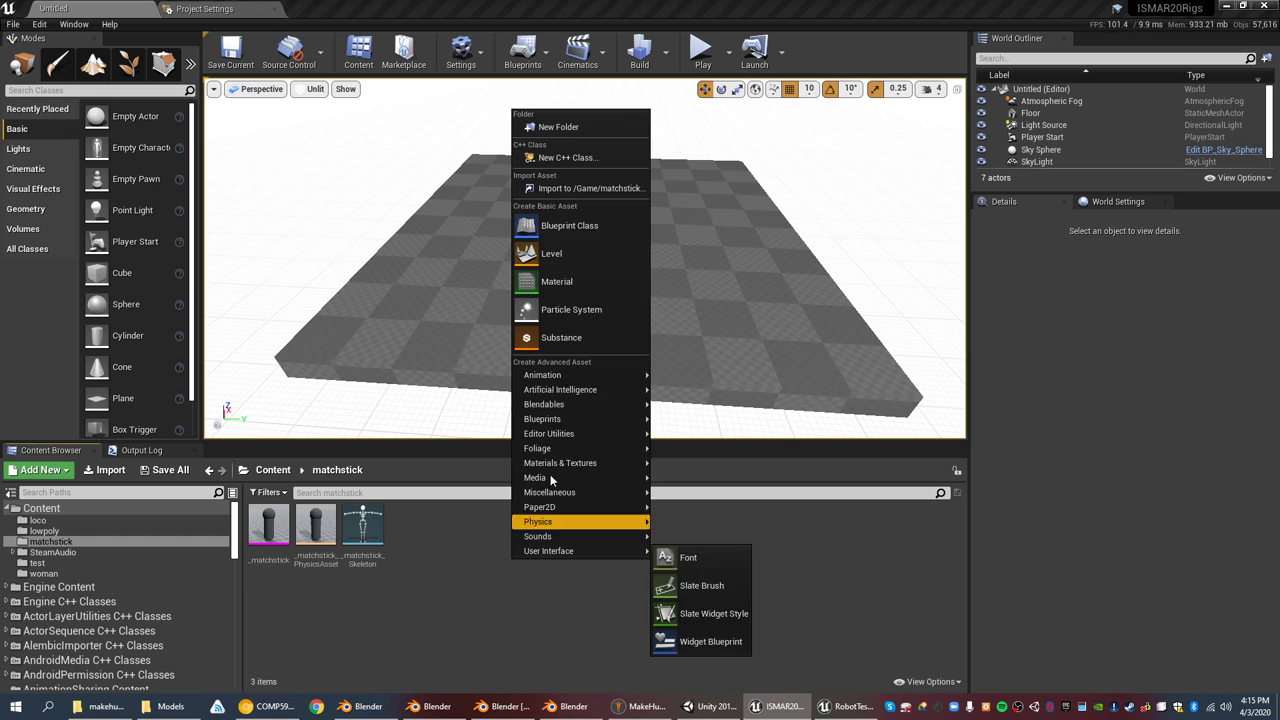
pyautogui.click(572, 189)
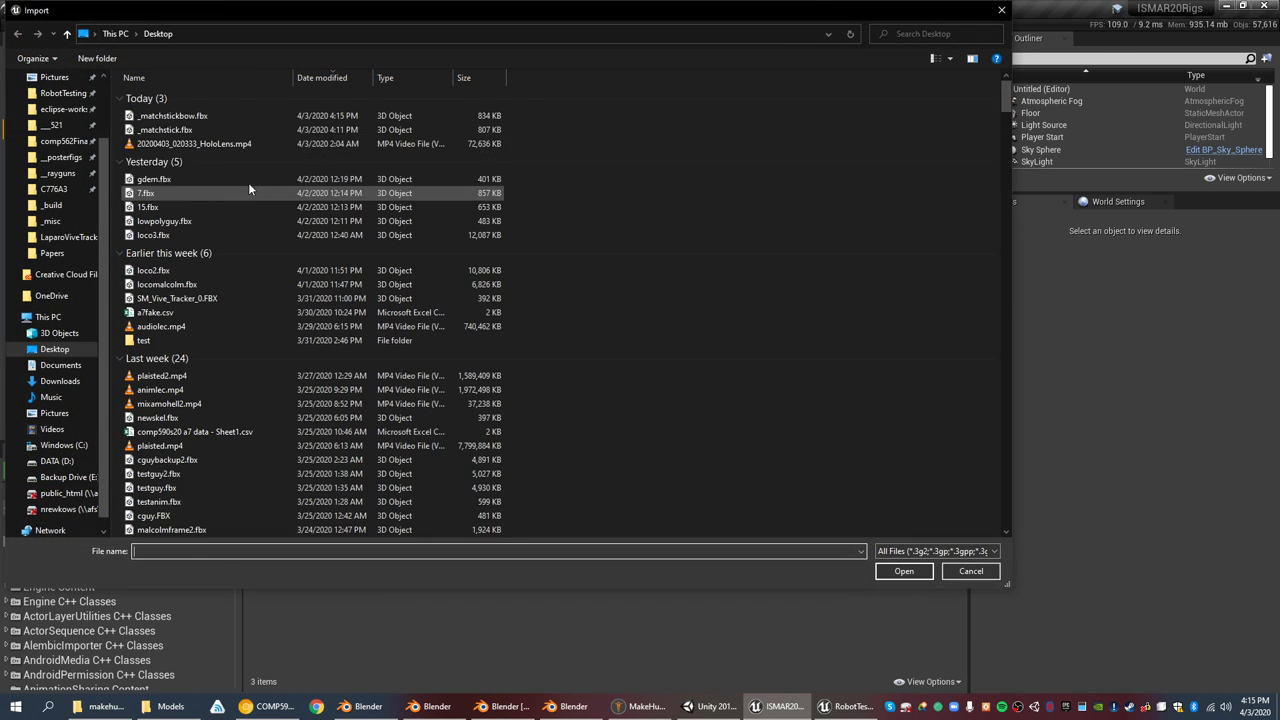
pyautogui.doubleClick(188, 114)
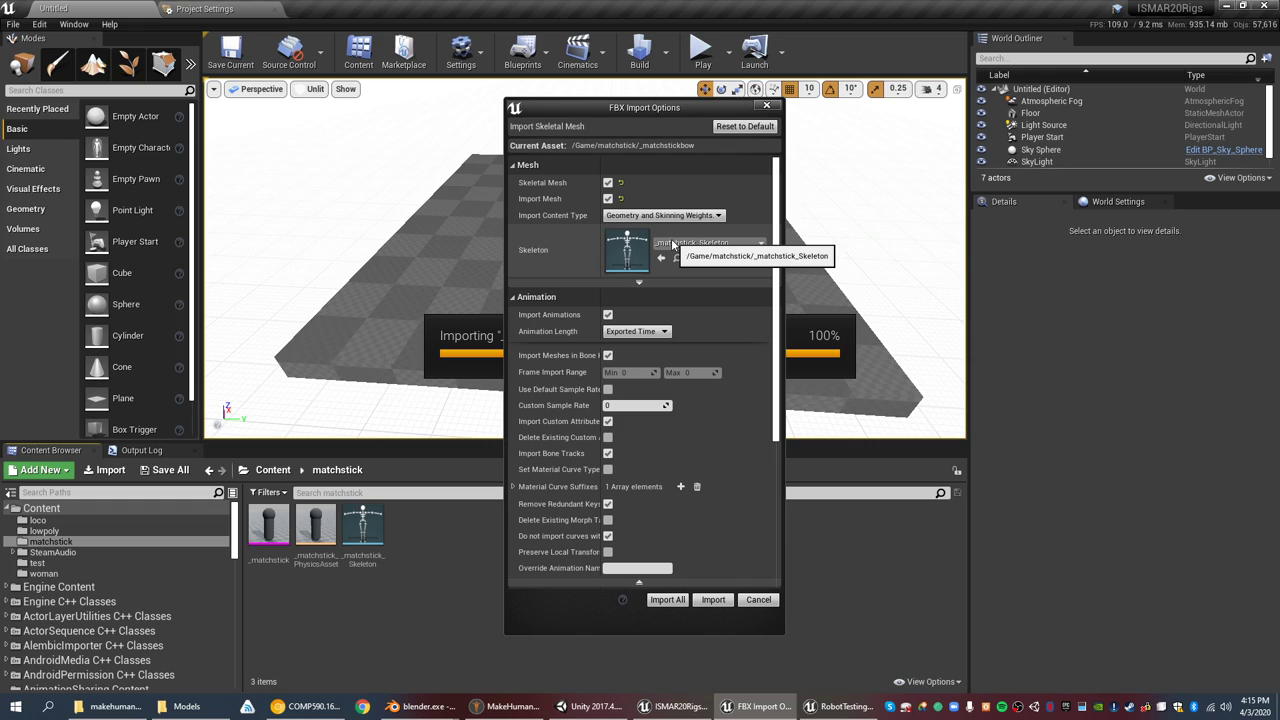
# - Import the FBX as an animation only, with Import Mesh off and _matchstick_Skeleton as its skeleton, and close the message log
pyautogui.click(608, 183)
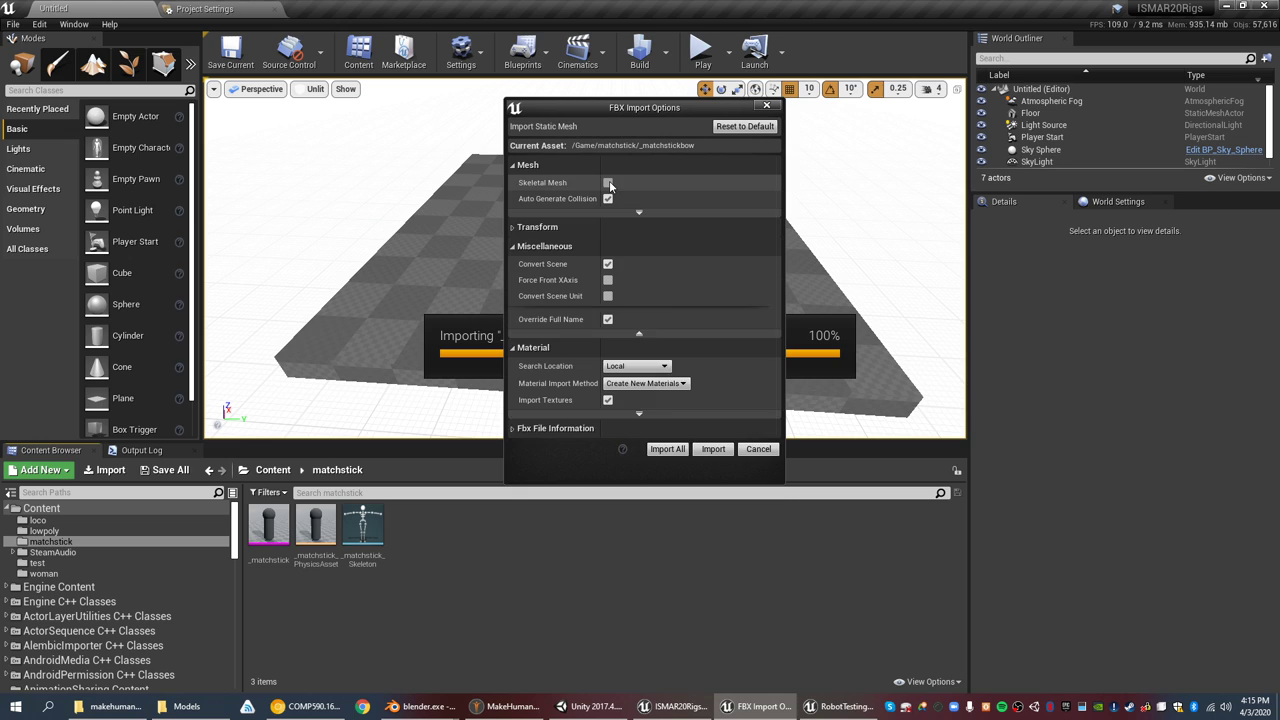
pyautogui.click(608, 183)
pyautogui.click(608, 198)
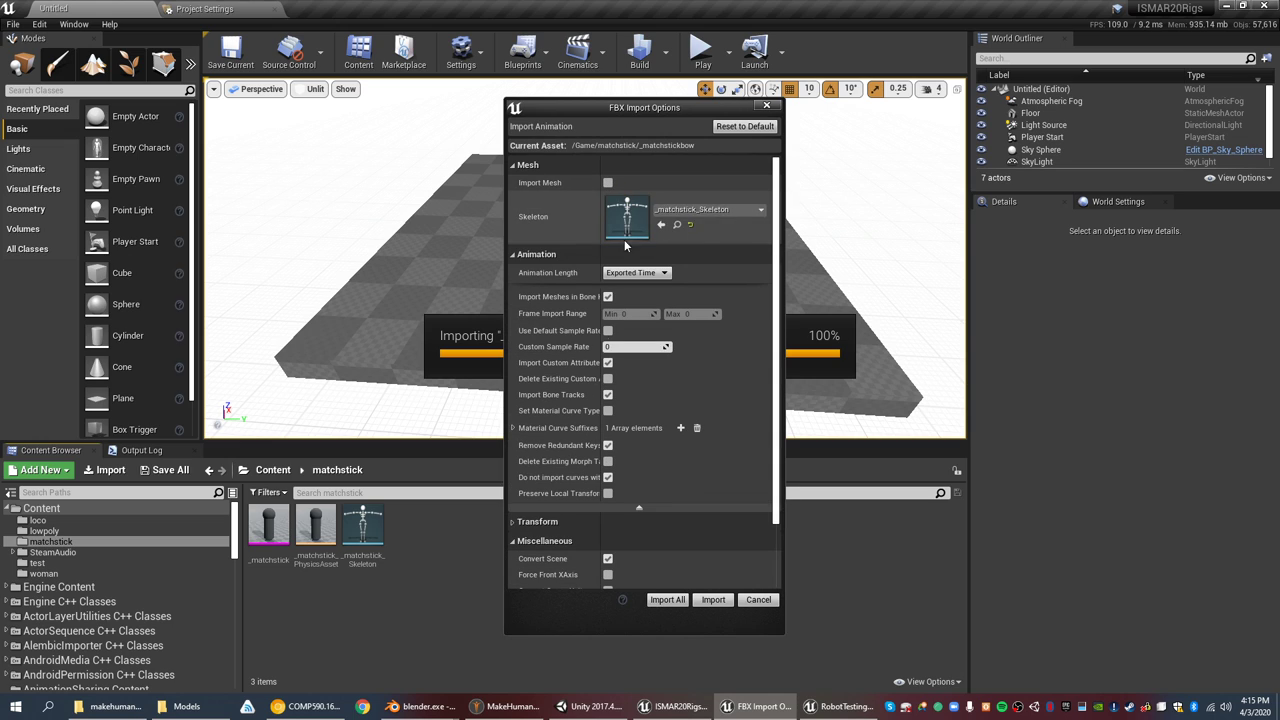
pyautogui.click(668, 599)
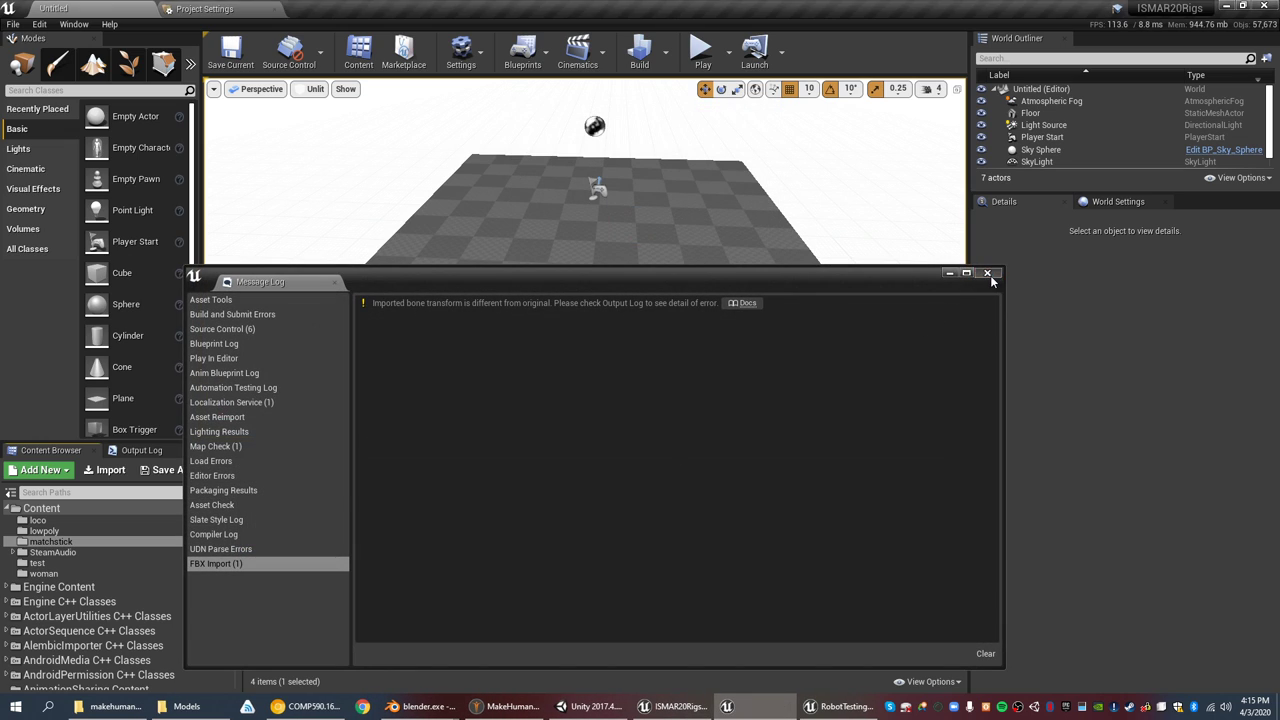
pyautogui.click(987, 272)
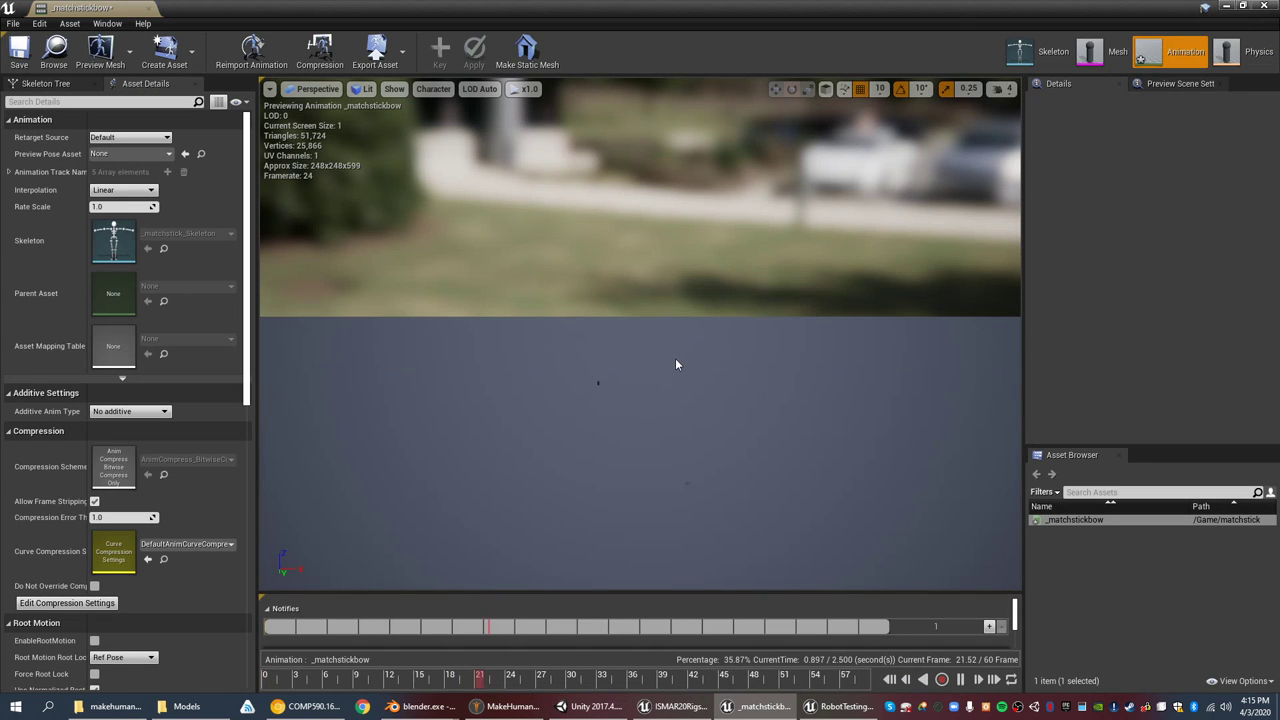
# - Open the _matchstickbow animation, examine the bending matchstick up close and save the asset
pyautogui.moveTo(673, 360); pyautogui.dragTo(673, 390, button='middle')
pyautogui.moveTo(671, 360); pyautogui.dragTo(510, 335)
pyautogui.moveTo(690, 378); pyautogui.dragTo(880, 345, button='right')
pyautogui.moveTo(775, 338); pyautogui.dragTo(760, 331, button='right')
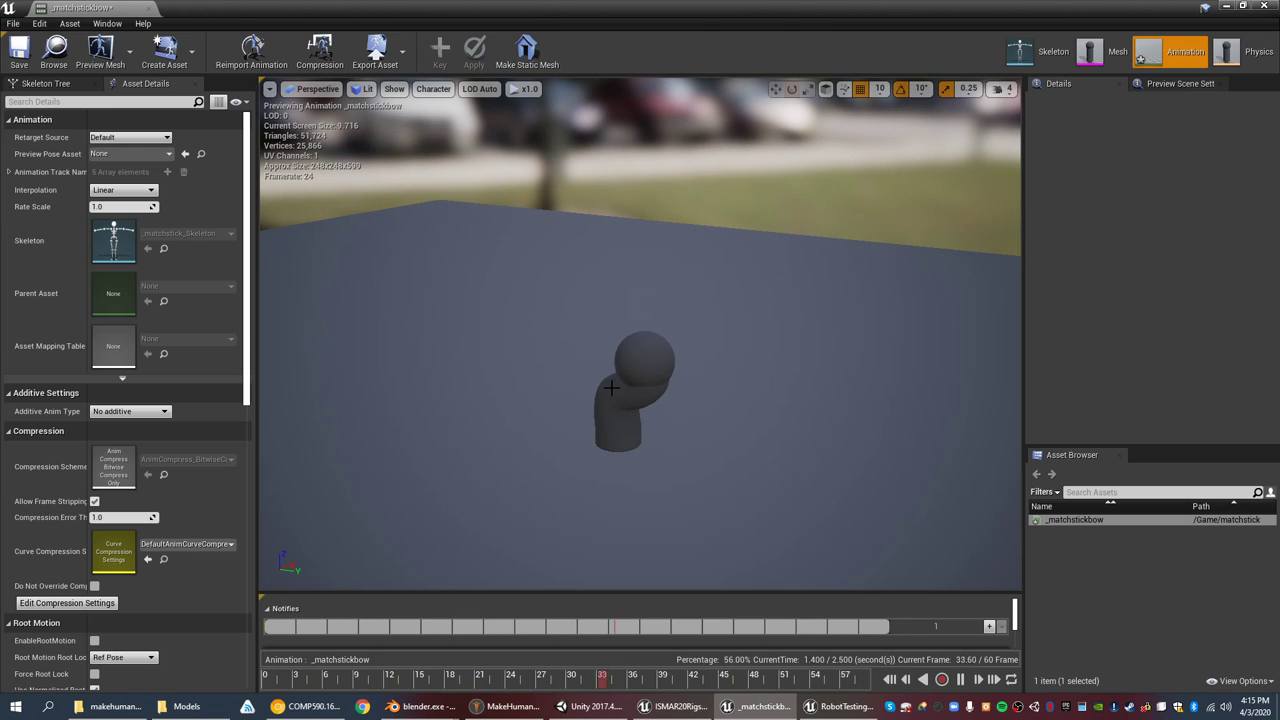
pyautogui.click(31, 62)
# - Dock the _matchstickbow editor in the main window beside Project Settings and select Bone_003 in its preview
pyautogui.moveTo(120, 8); pyautogui.dragTo(330, 8)
pyautogui.click(119, 6)
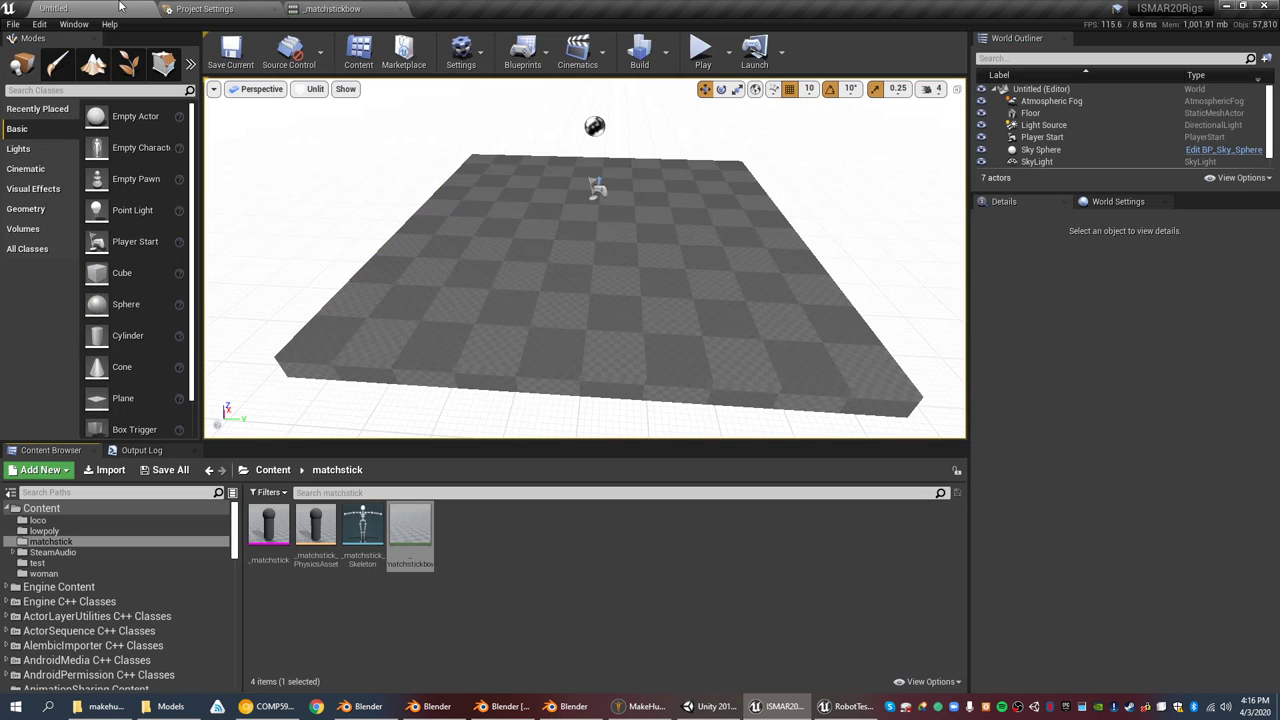
pyautogui.click(350, 8)
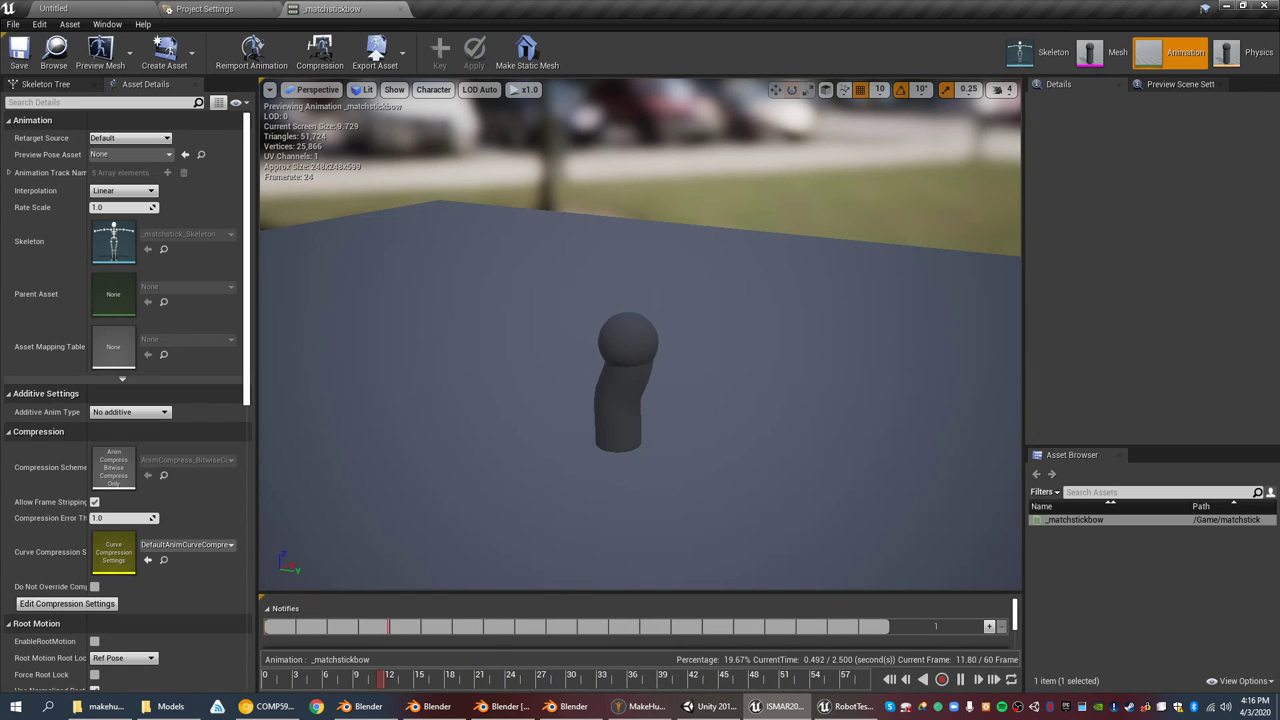
pyautogui.click(627, 366)
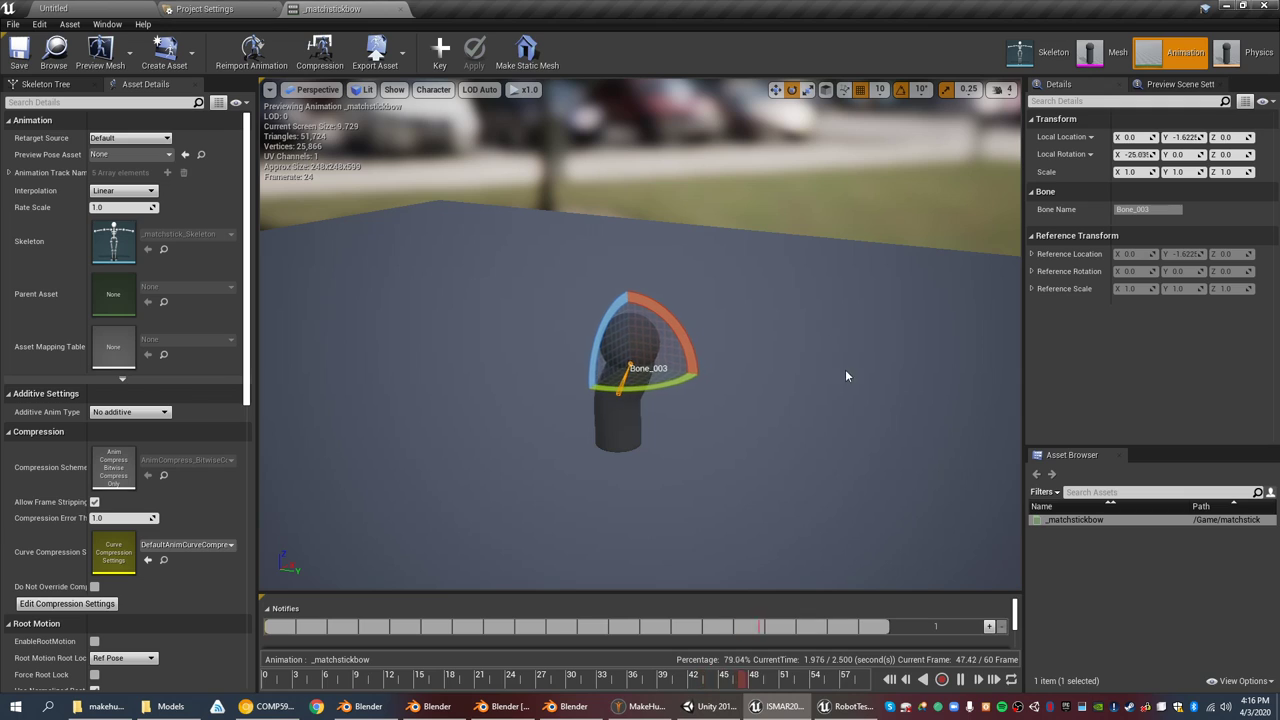
# - Open the loco2 animation from the loco folder to preview it on its character
pyautogui.click(75, 7)
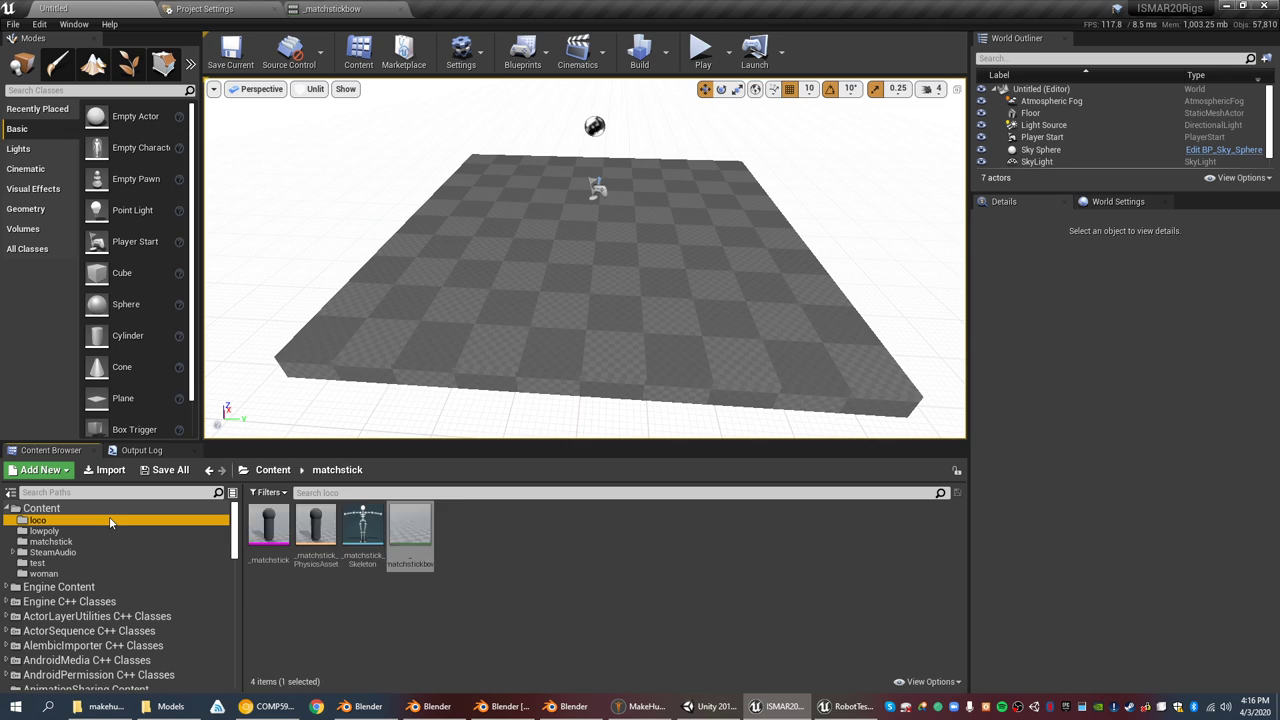
pyautogui.moveTo(428, 543)
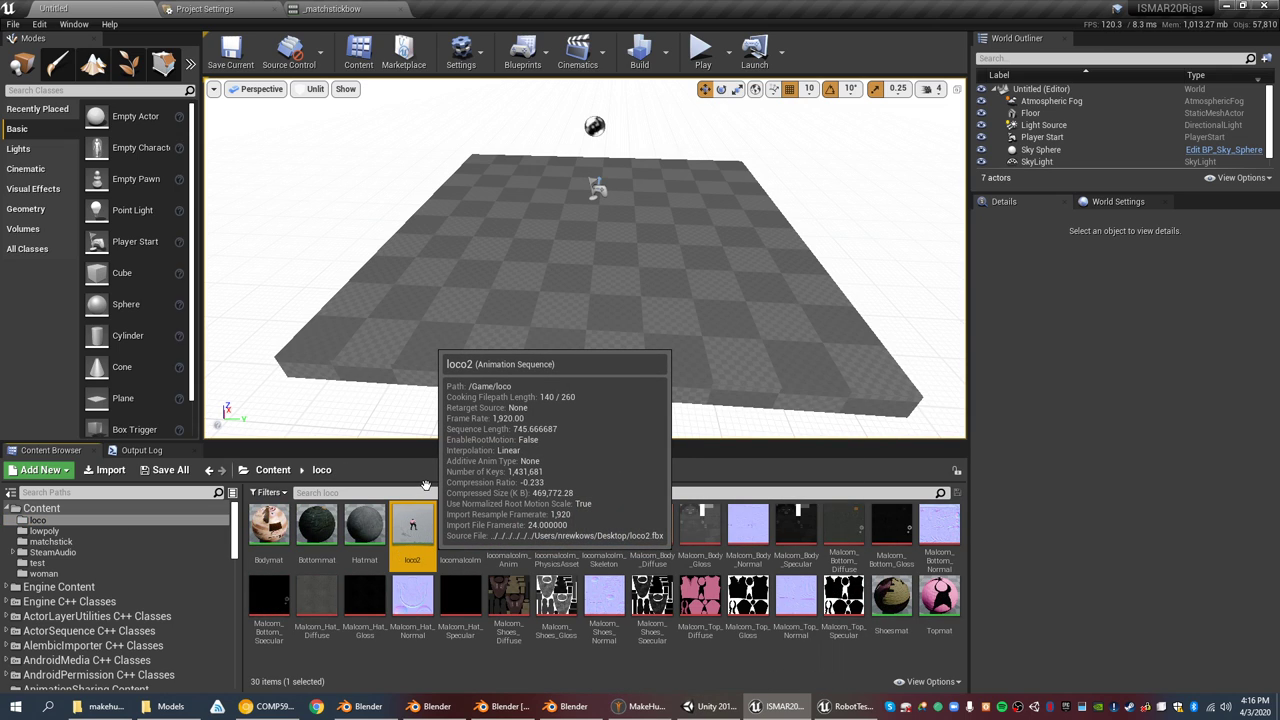
pyautogui.doubleClick(420, 522)
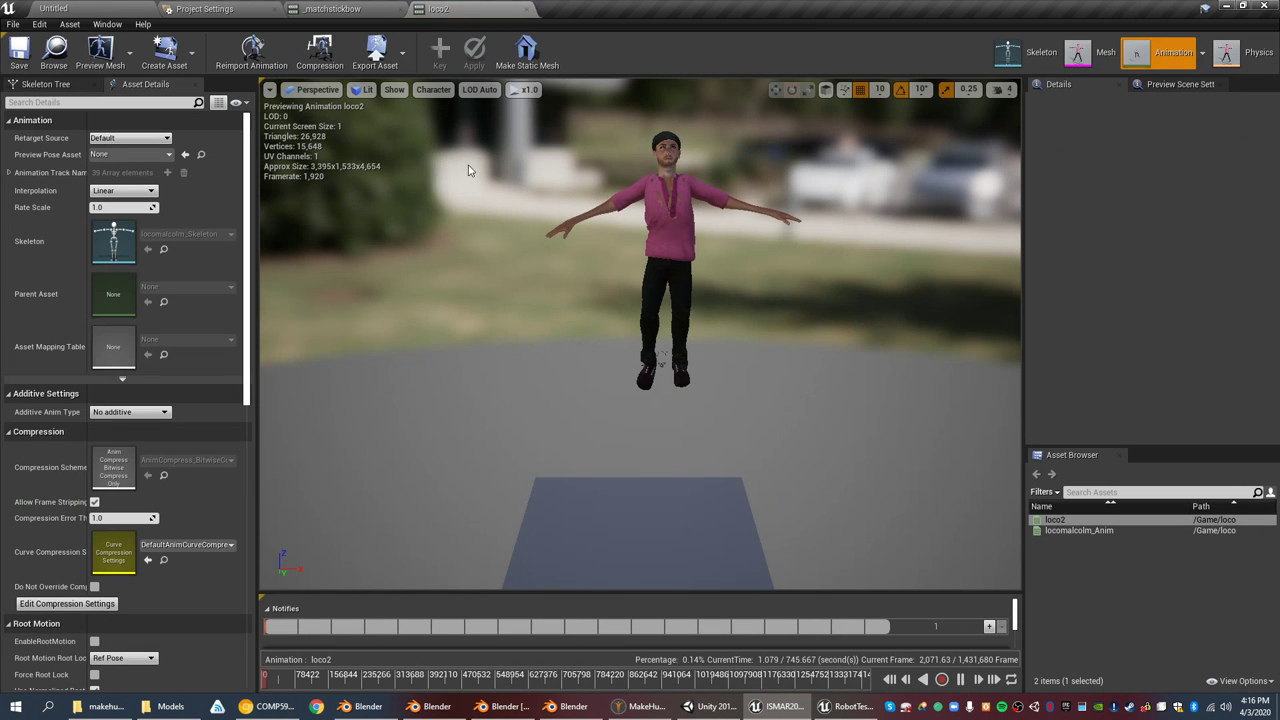
# - Open the 15_000000_000000 animation from the lowpoly folder and watch it play on the low-poly character
pyautogui.click(70, 8)
pyautogui.click(64, 533)
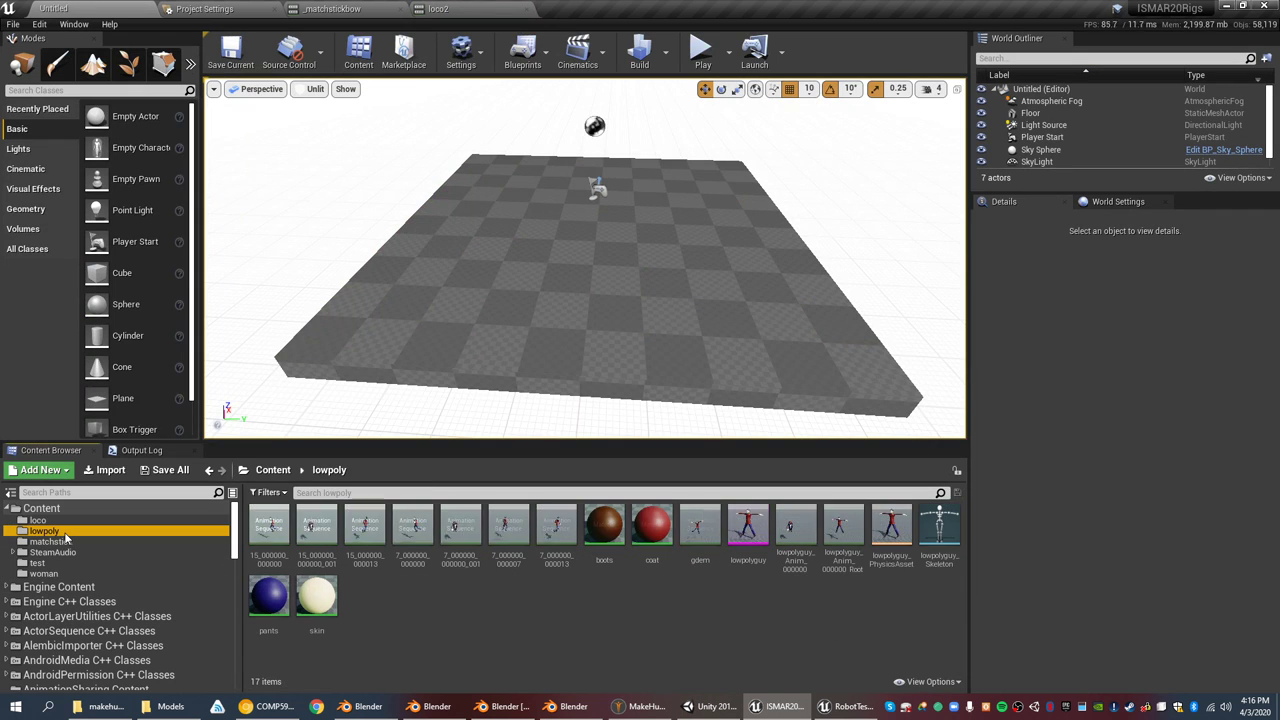
pyautogui.click(60, 541)
pyautogui.click(60, 531)
pyautogui.doubleClick(270, 527)
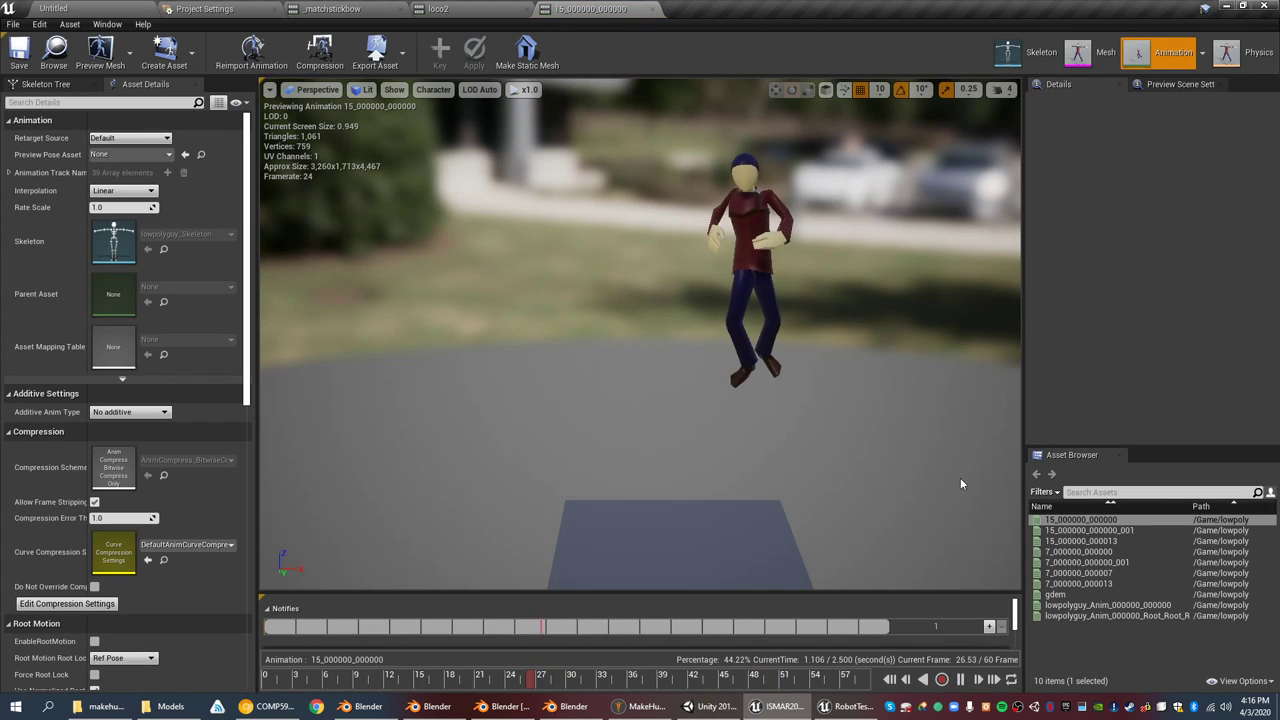
# - Browse the low-poly character's other animations and preview 7_000000_000000_001
pyautogui.click(1090, 530)
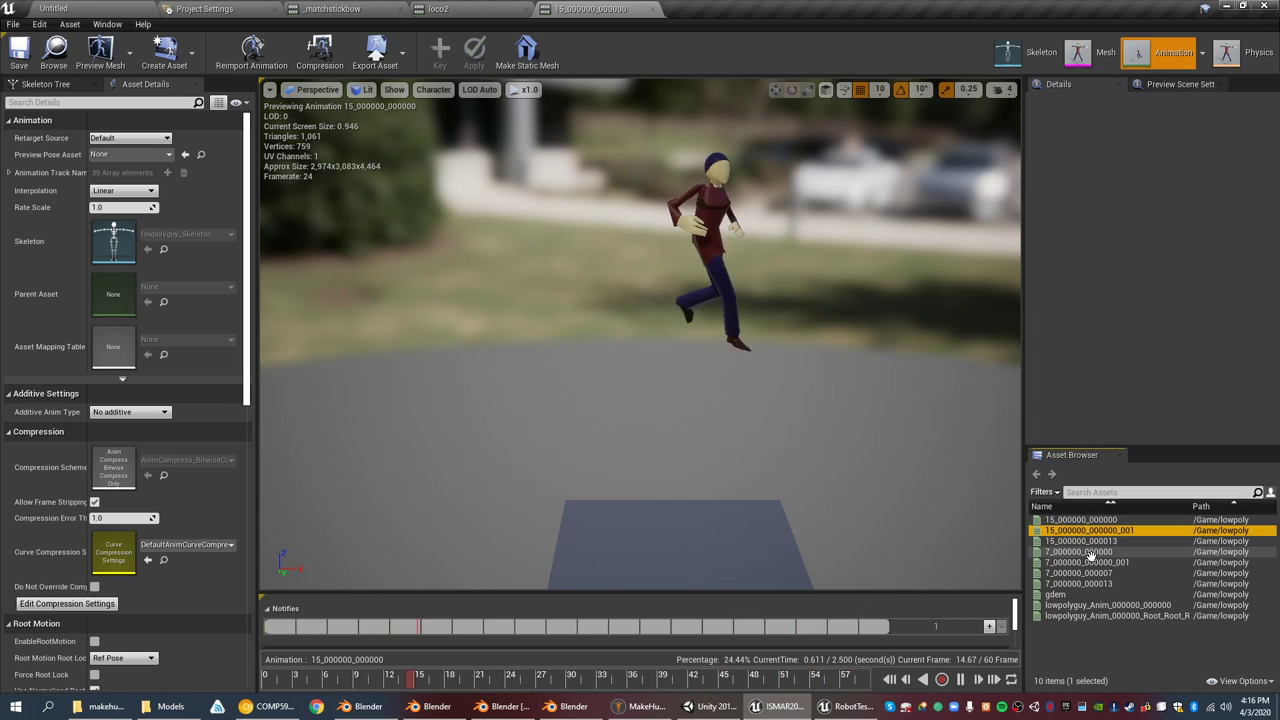
pyautogui.click(1085, 552)
pyautogui.click(1088, 563)
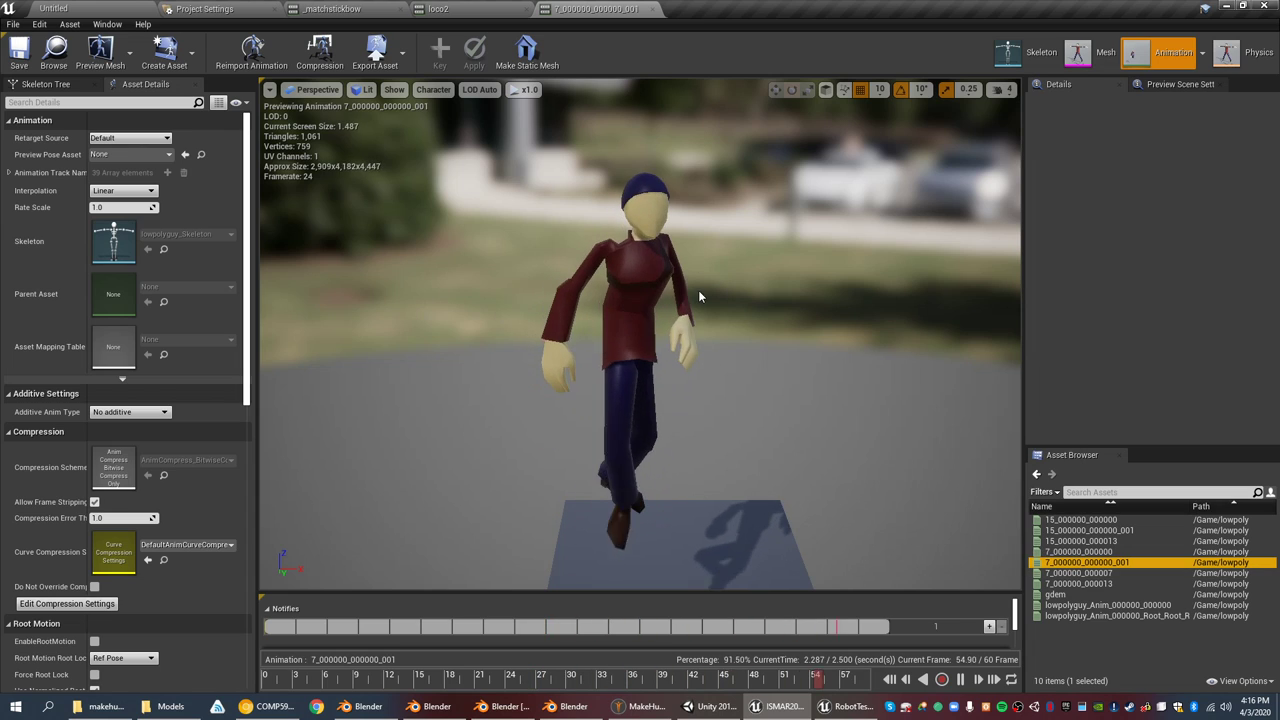
pyautogui.click(1087, 574)
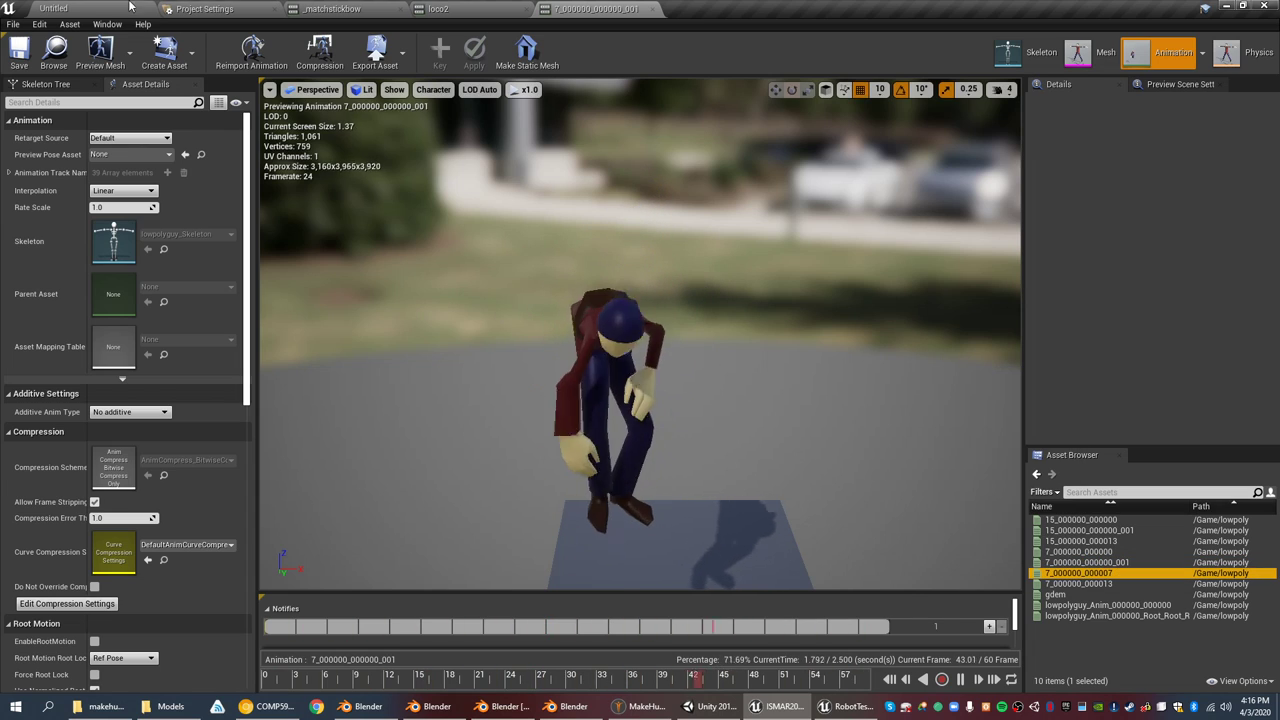
# - Open the first cguybackup2_Anim_001177 animation from the test folder and examine the moving character from closer up
pyautogui.click(54, 8)
pyautogui.click(88, 541)
pyautogui.click(76, 562)
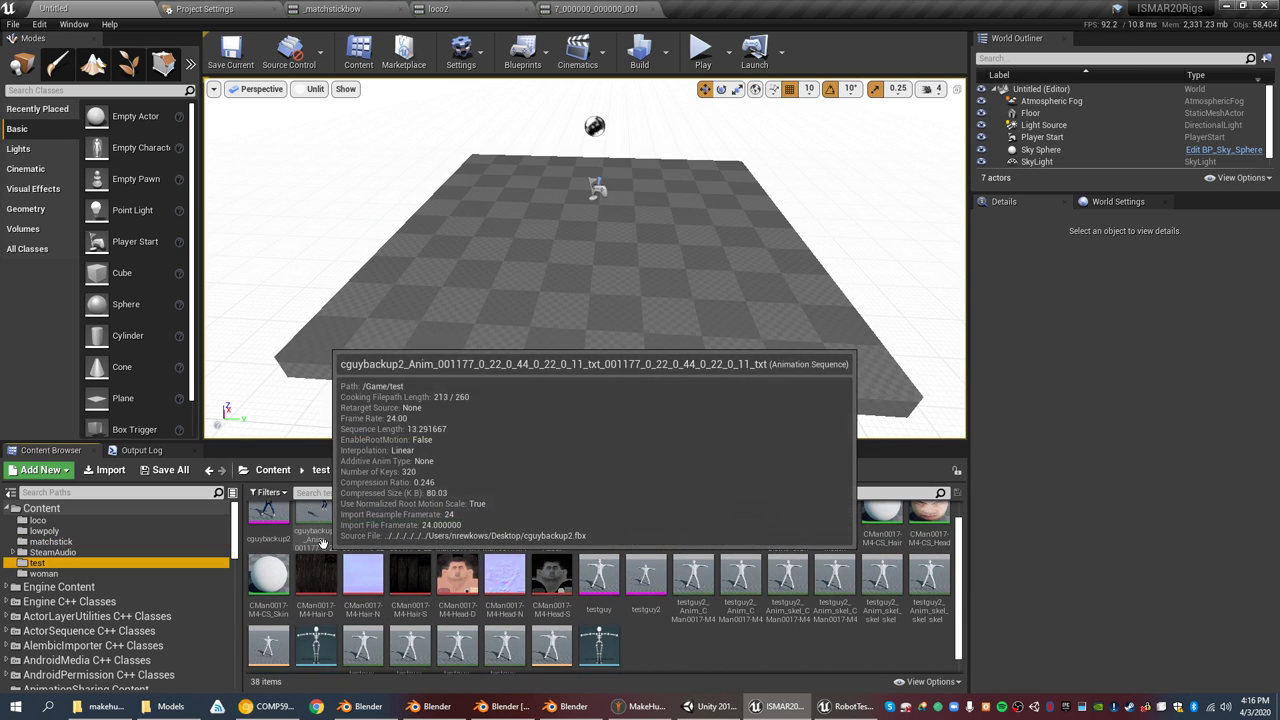
pyautogui.doubleClick(456, 572)
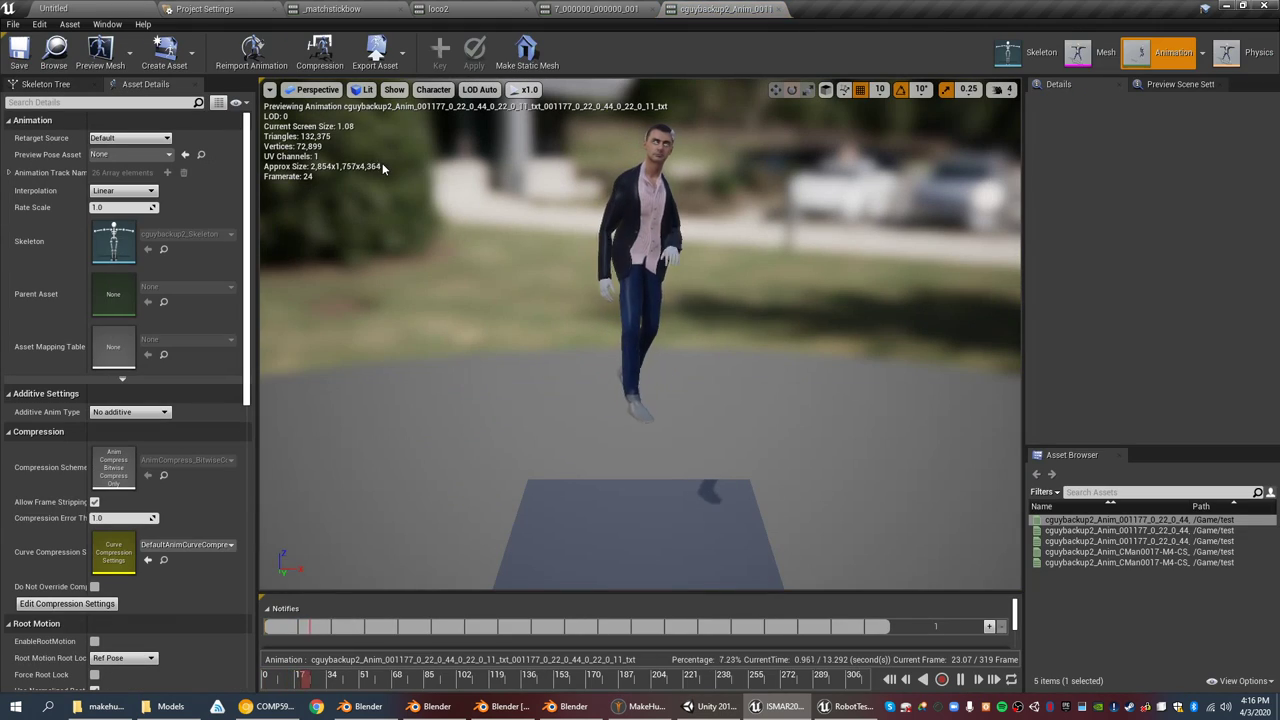
pyautogui.moveTo(654, 249); pyautogui.dragTo(704, 172, button='right')
pyautogui.moveTo(654, 249); pyautogui.dragTo(751, 340, button='right')
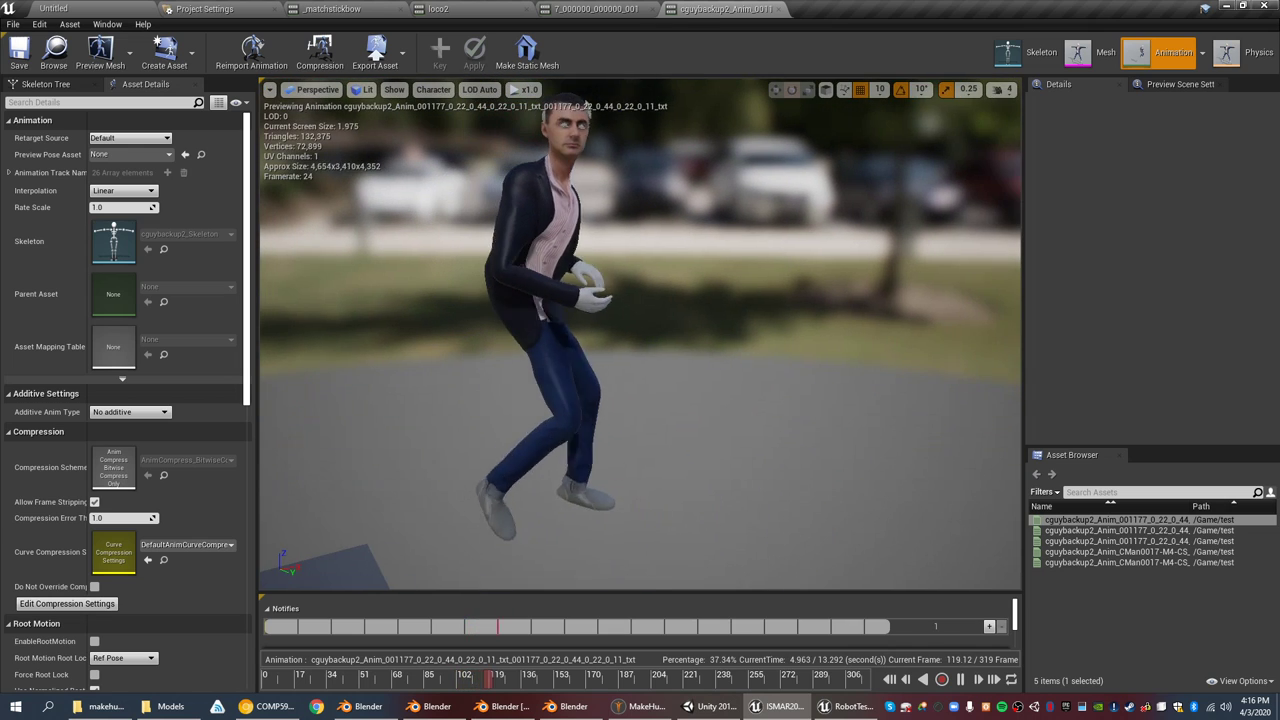
pyautogui.moveTo(650, 230); pyautogui.dragTo(650, 230)
# - Preview the cguybackup2 character's CMan0017-M4-CS_Footsteps animation from its related animation assets
pyautogui.click(1100, 530)
pyautogui.moveTo(608, 338)
pyautogui.mouseDown(button='right')
pyautogui.moveTo(540, 380)
pyautogui.moveTo(608, 338)
pyautogui.mouseUp(button='right')
pyautogui.click(1201, 557)
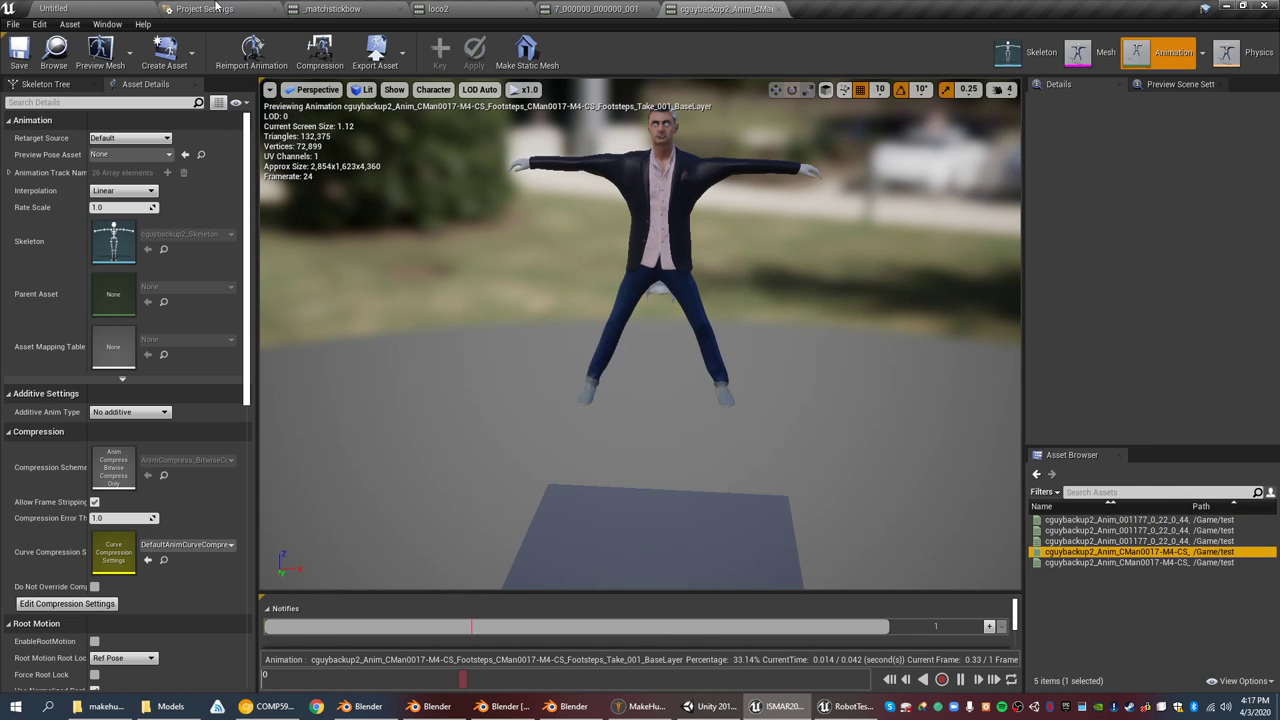
# - Open the malcolmframe2_Anim_skel_000025 animation from the Content folder and preview sad_skel_000025 on the same character
pyautogui.click(53, 8)
pyautogui.click(42, 508)
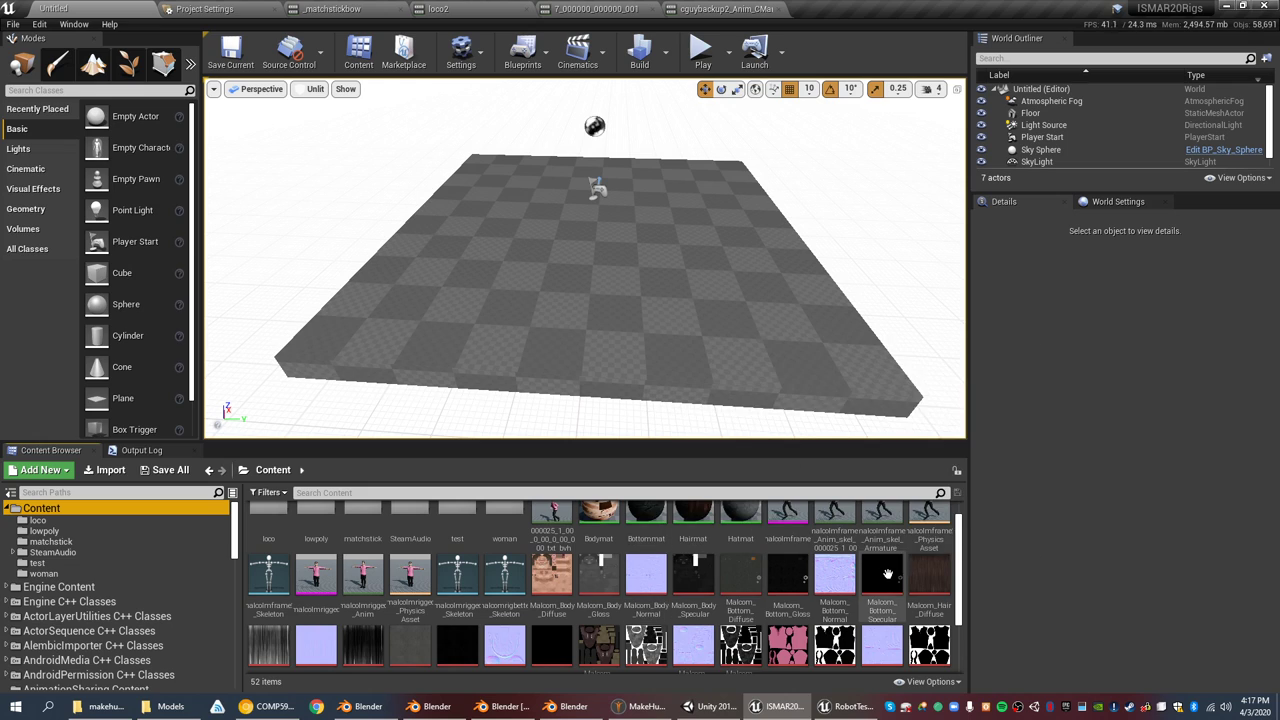
pyautogui.doubleClick(836, 540)
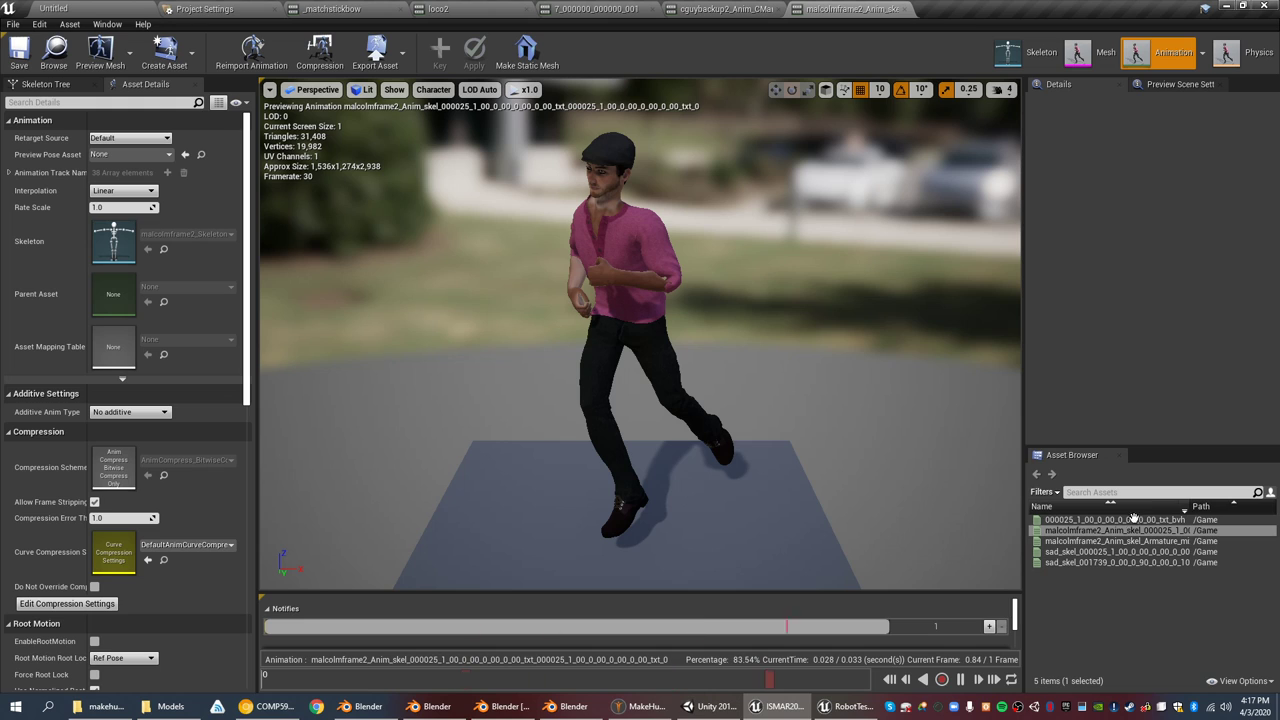
pyautogui.click(1125, 551)
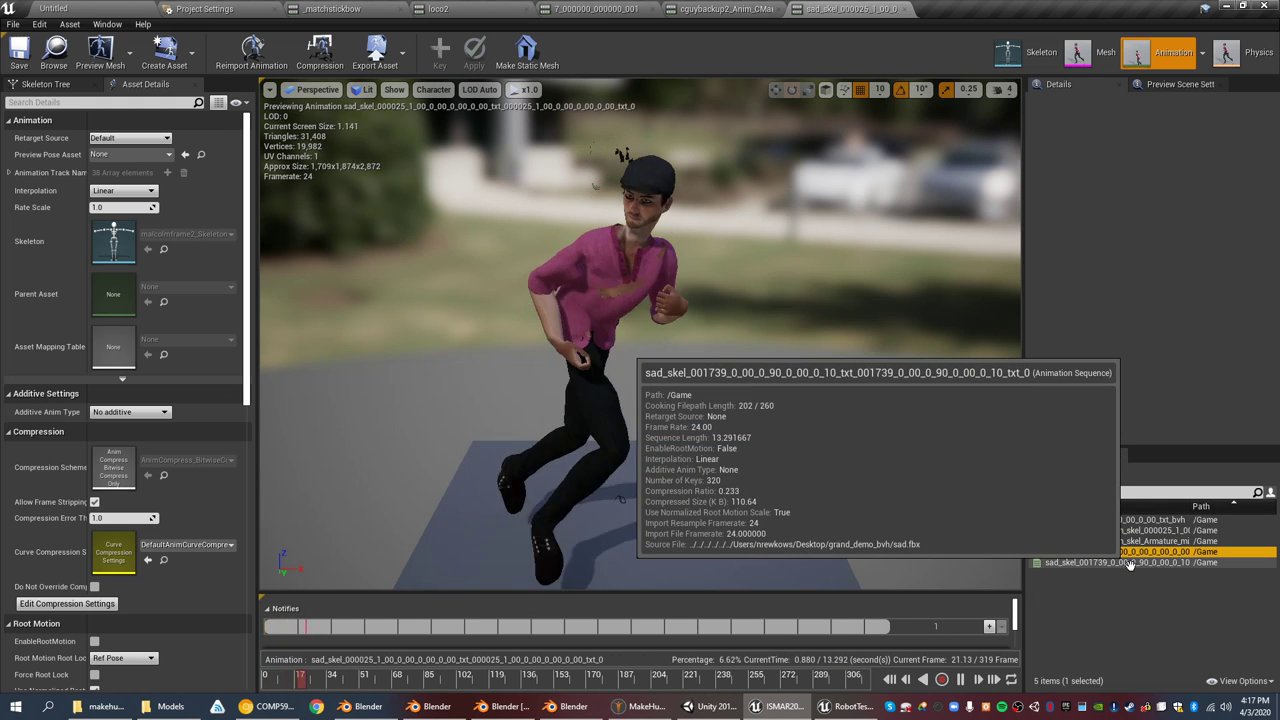
pyautogui.moveTo(868, 287); pyautogui.dragTo(1279, 262, button='right')
# - Open the sad_skel_001739 animation from the Content folder and examine the character's deformation from closer up
pyautogui.click(144, 10)
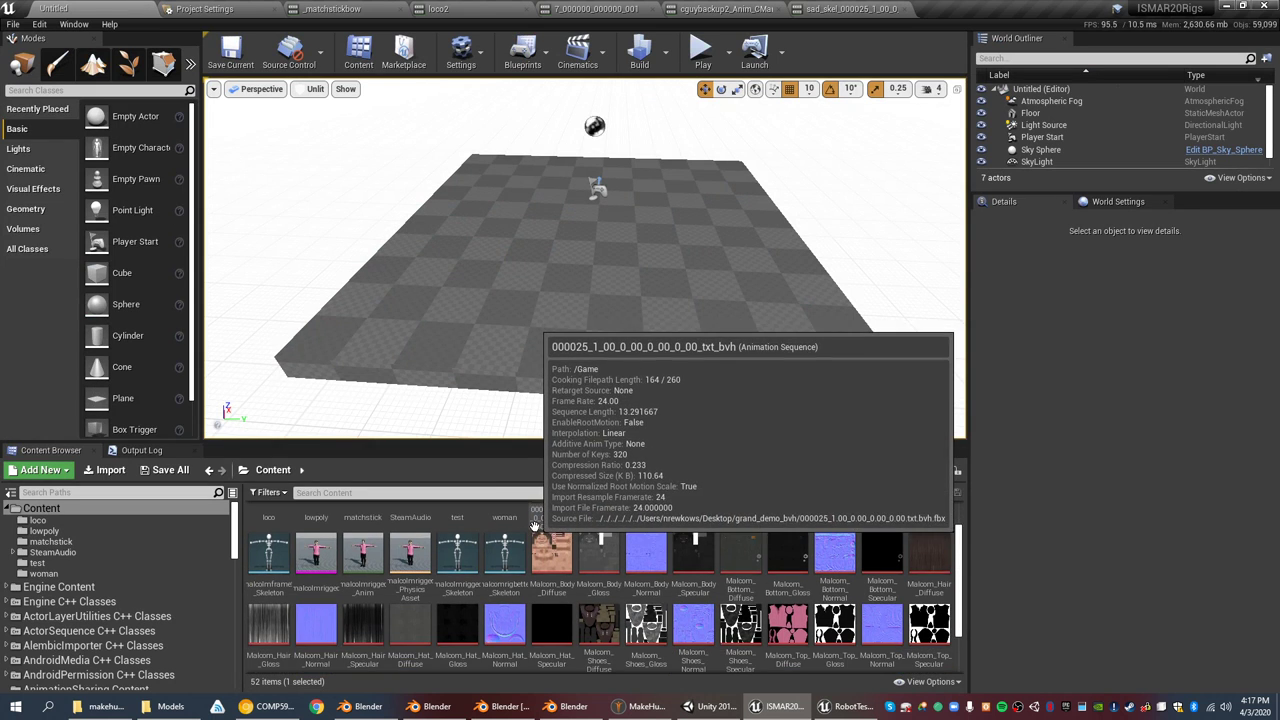
pyautogui.scroll(-2, 535, 560)
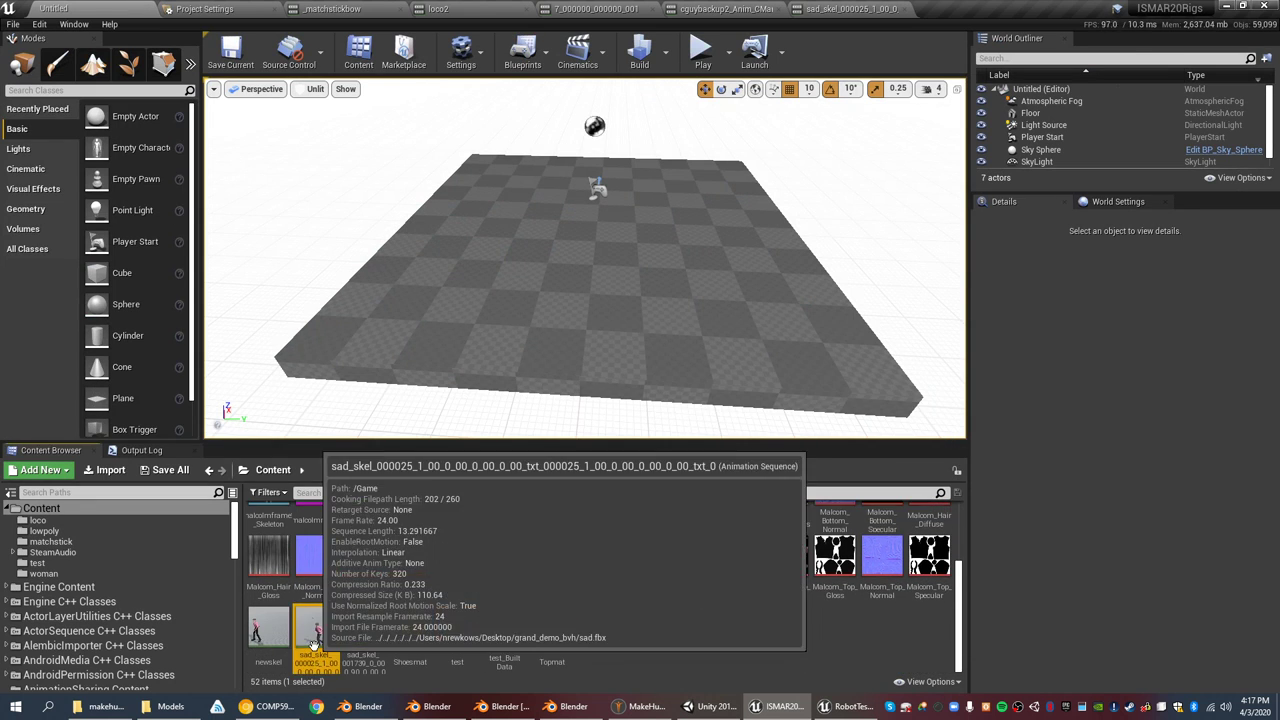
pyautogui.doubleClick(313, 630)
pyautogui.click(96, 7)
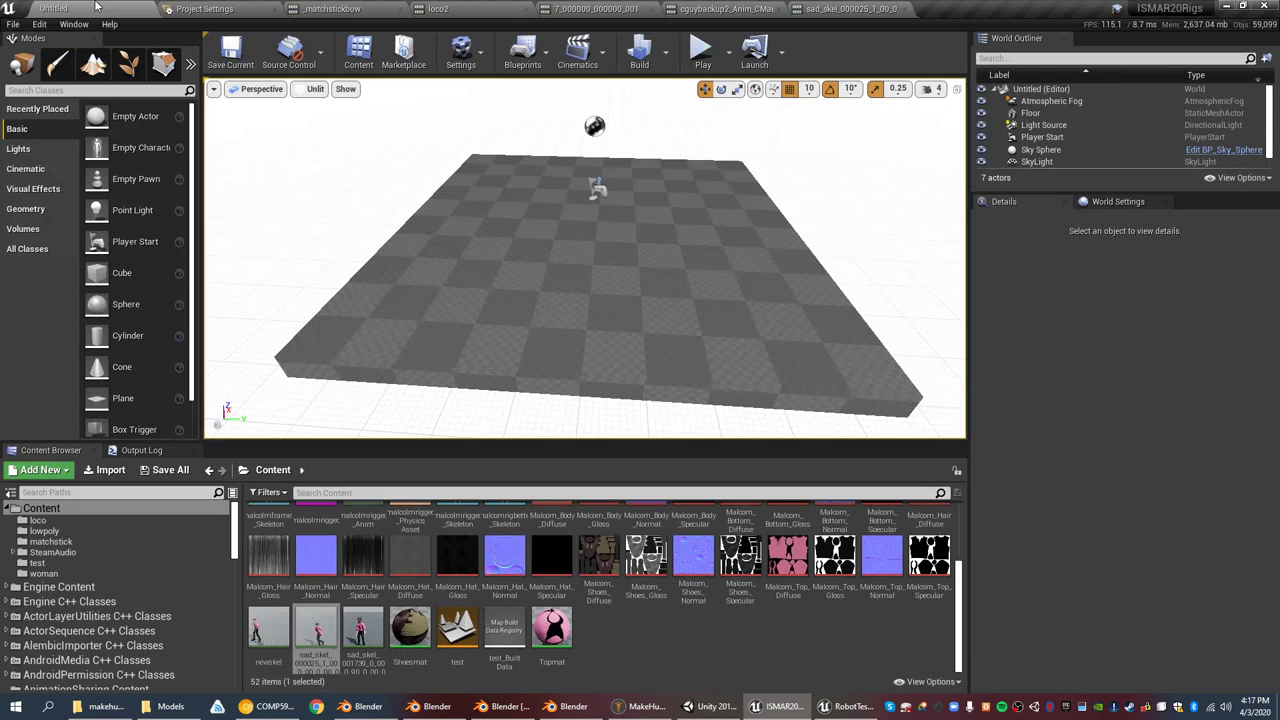
pyautogui.doubleClick(362, 628)
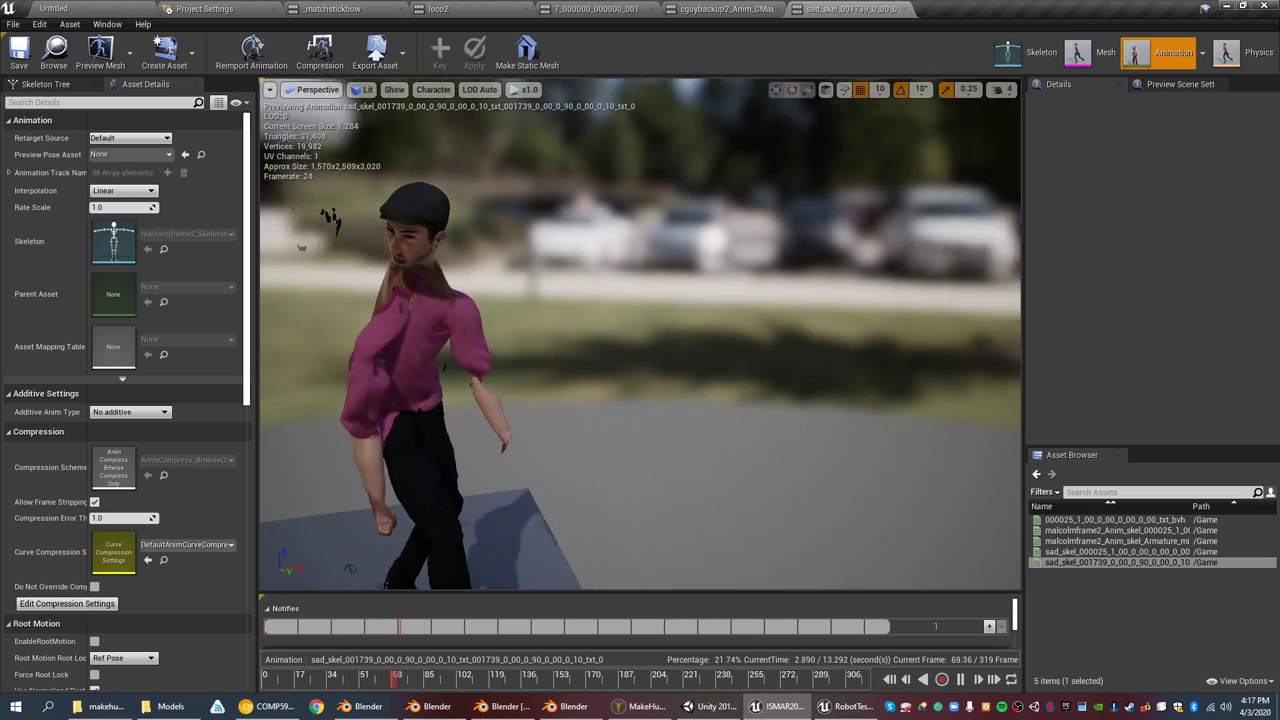
pyautogui.moveTo(620, 320); pyautogui.dragTo(730, 290, button='right')
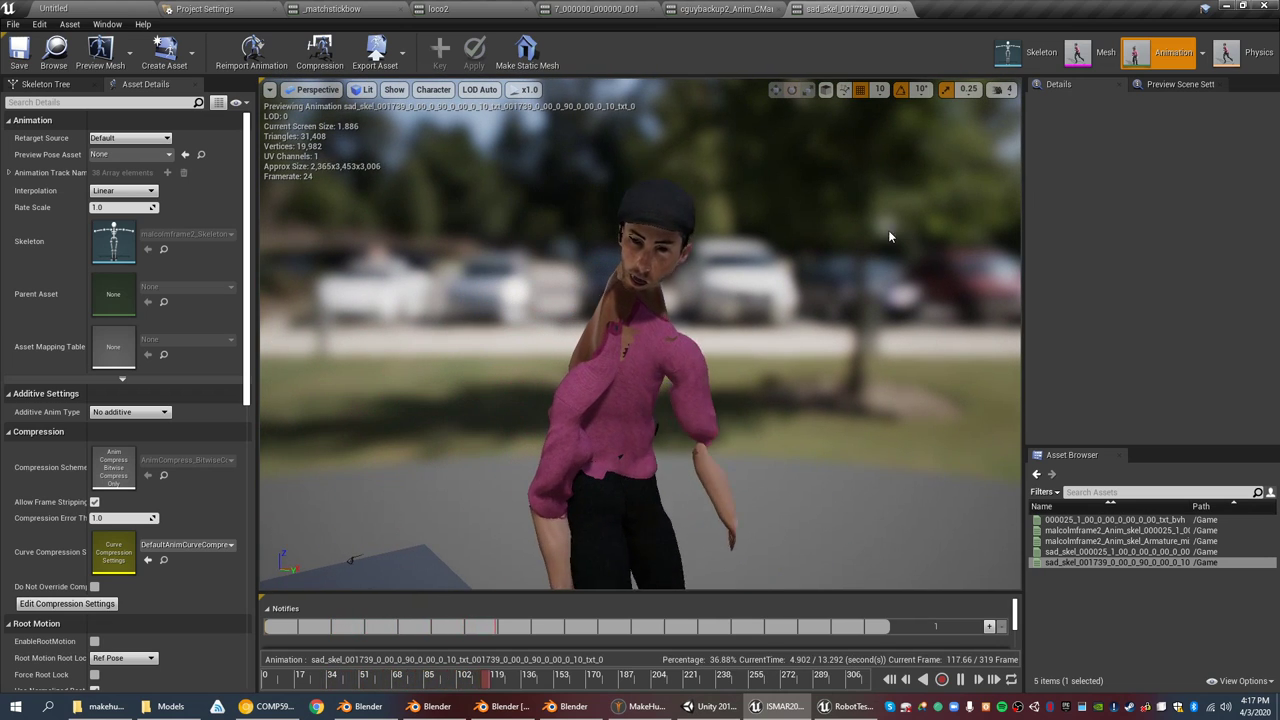
# - Select the Chest2 bone of the previewed character and rotate it repeatedly, examining the upper-body deformation from several sides
pyautogui.moveTo(857, 240); pyautogui.dragTo(910, 240, button='right')
pyautogui.click(858, 240)
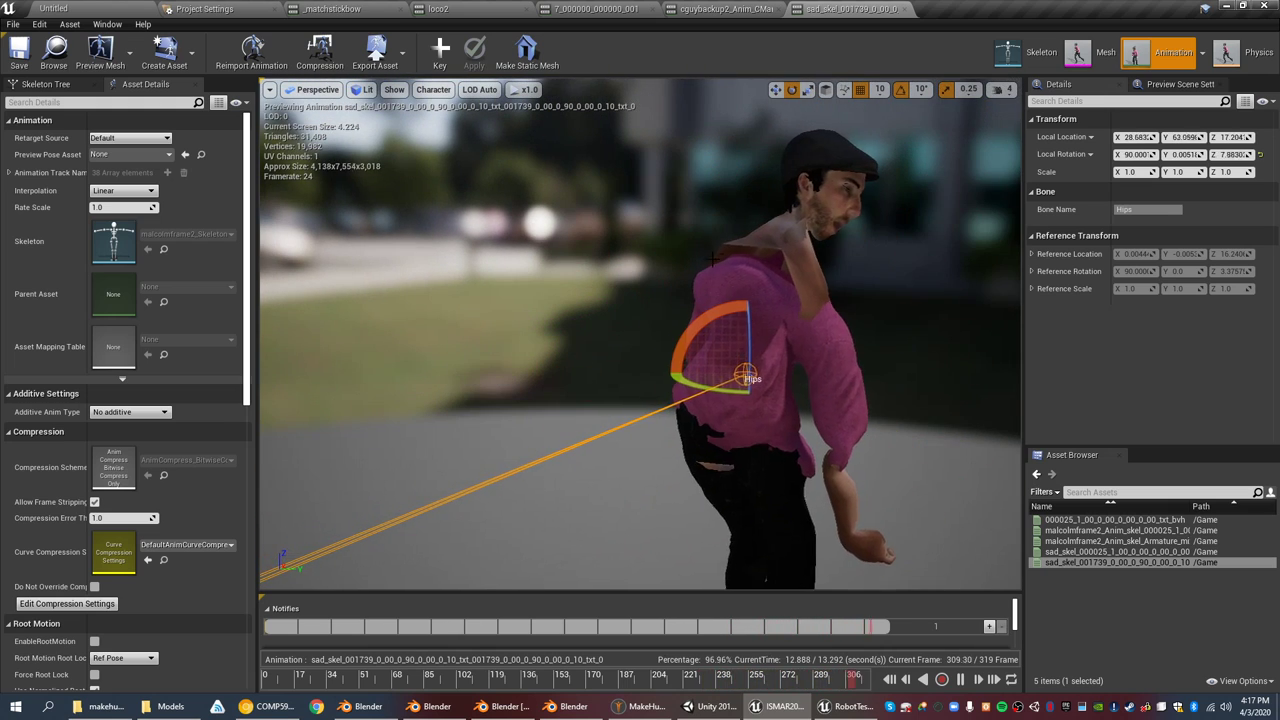
pyautogui.click(708, 267)
pyautogui.moveTo(797, 269); pyautogui.dragTo(540, 269, button='right')
pyautogui.moveTo(765, 217); pyautogui.dragTo(809, 217, button='right')
pyautogui.moveTo(801, 212); pyautogui.dragTo(800, 314)
pyautogui.moveTo(818, 417); pyautogui.dragTo(1010, 340, button='right')
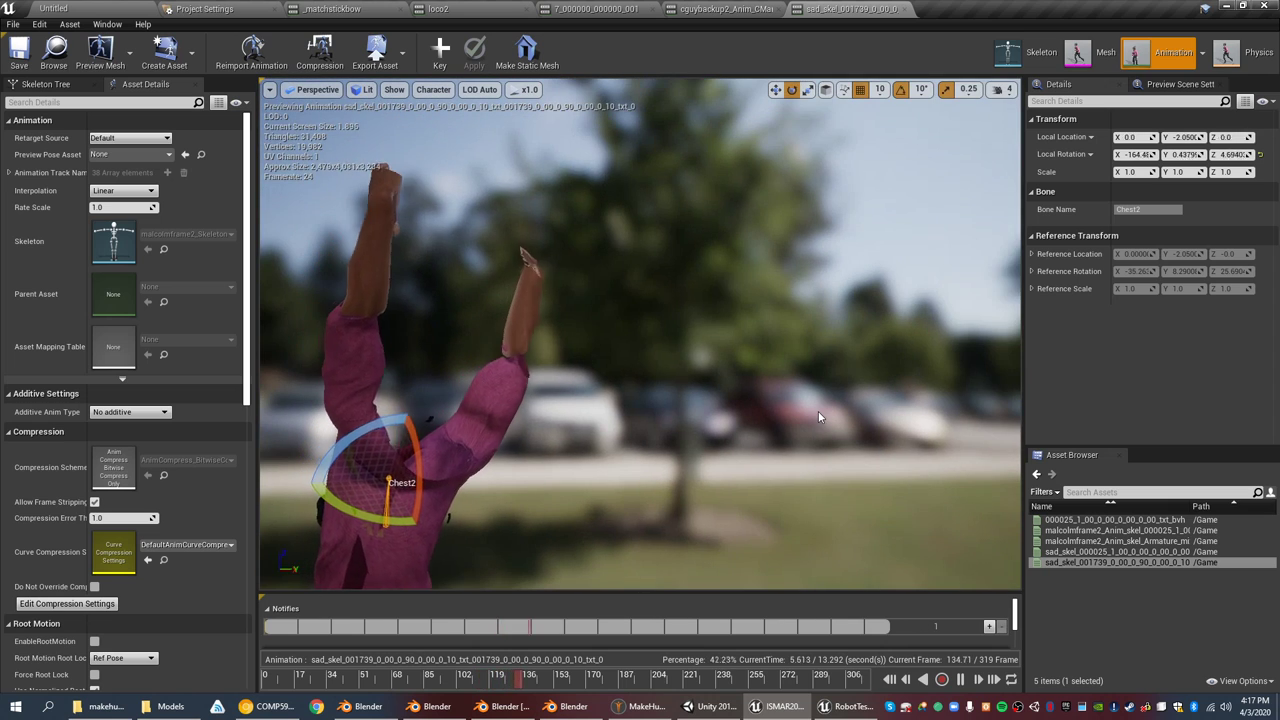
pyautogui.moveTo(806, 265); pyautogui.dragTo(758, 281, button='right')
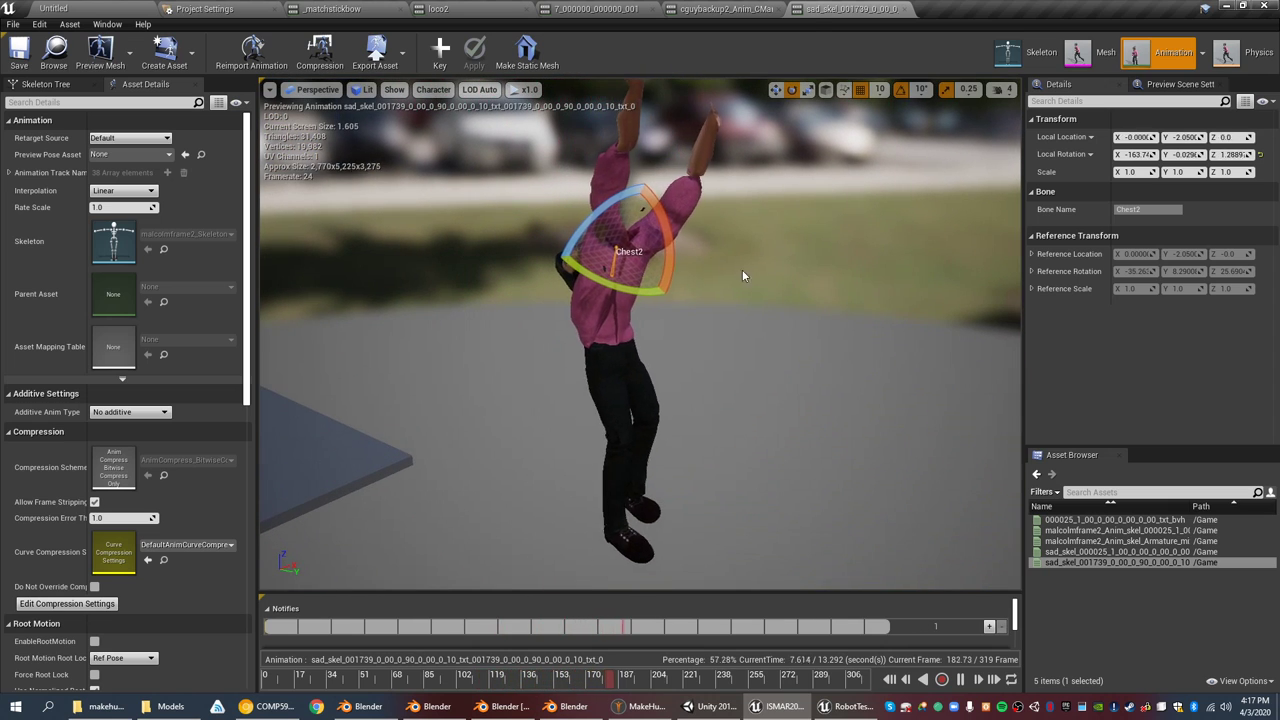
pyautogui.moveTo(680, 222); pyautogui.dragTo(585, 315)
pyautogui.moveTo(714, 226); pyautogui.dragTo(840, 205, button='right')
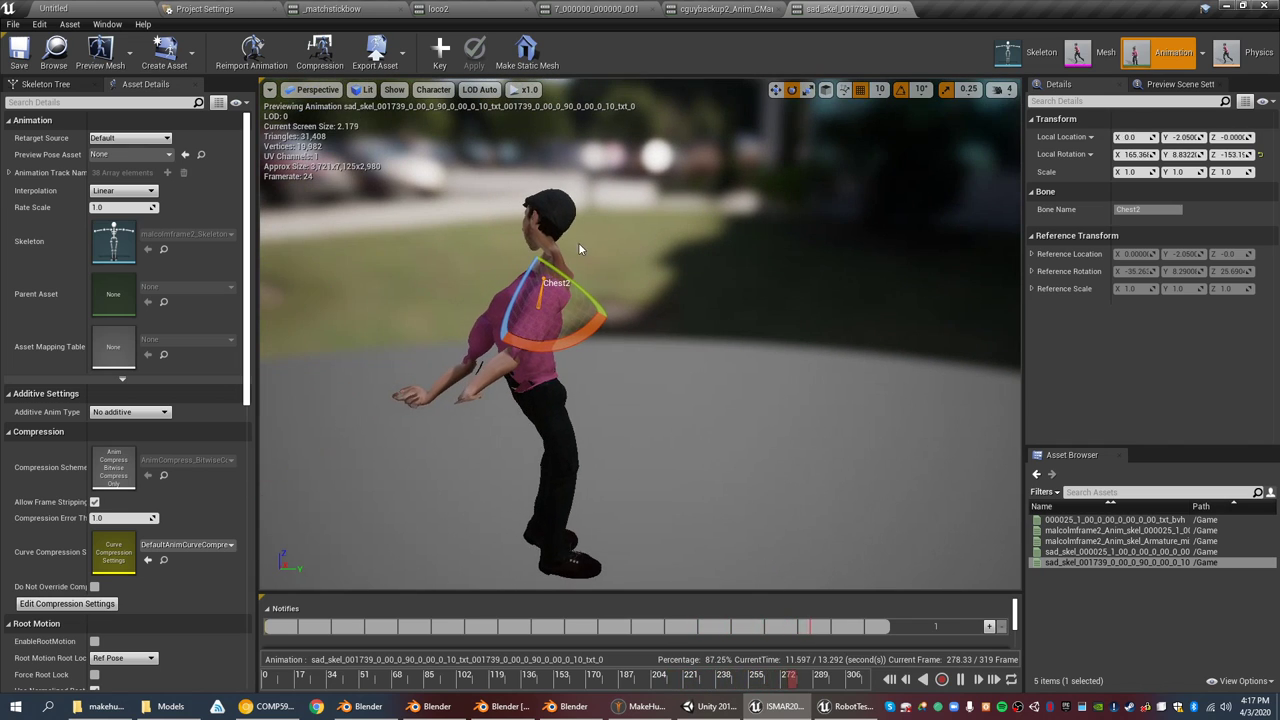
# - Move the Chest2 bone away from the hips to stretch the torso, and switch the bone manipulator back to rotation
pyautogui.moveTo(712, 240); pyautogui.dragTo(560, 290, button='right')
pyautogui.press('w')
pyautogui.moveTo(557, 225); pyautogui.dragTo(421, 212)
pyautogui.moveTo(421, 212); pyautogui.dragTo(445, 195, button='right')
pyautogui.moveTo(561, 238); pyautogui.dragTo(497, 234, button='right')
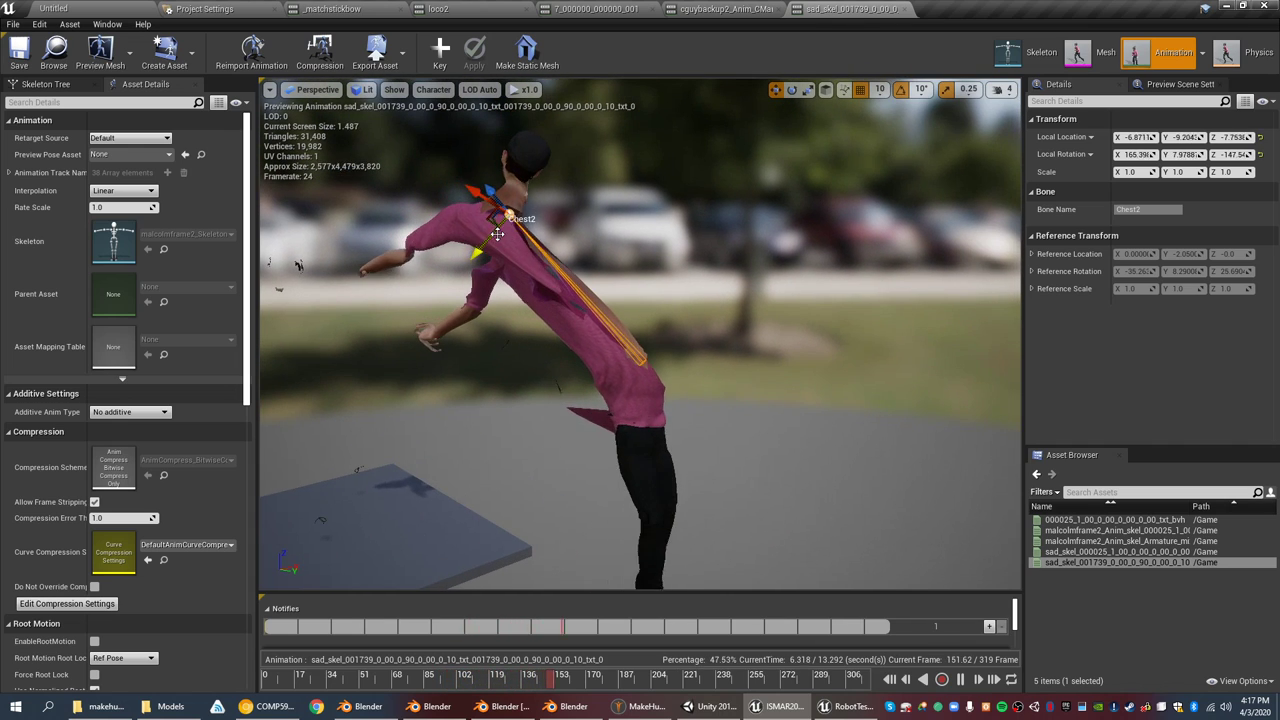
pyautogui.moveTo(714, 190); pyautogui.dragTo(609, 186, button='right')
pyautogui.press('e')
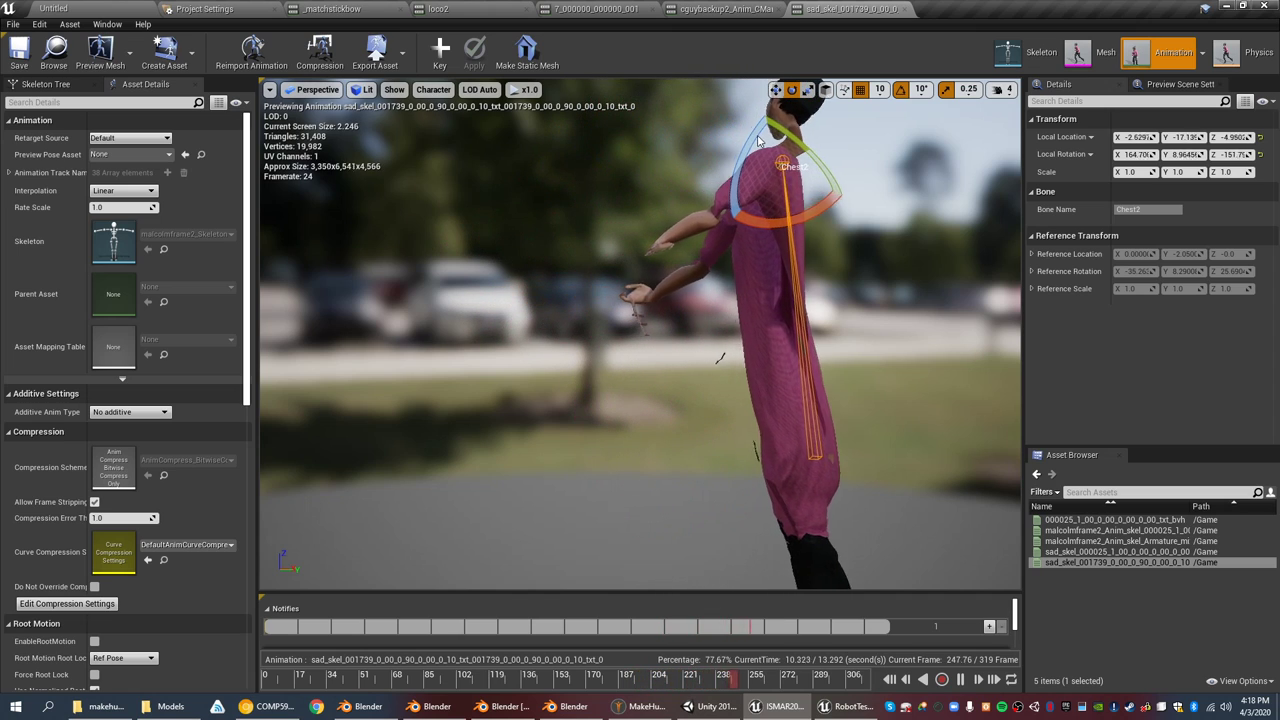
# - Return to the Untitled level, switch to Google Slides and present the Skeletal Animation Pros slide, revealing its bullets through "Can describe very complex motions"
pyautogui.click(153, 6)
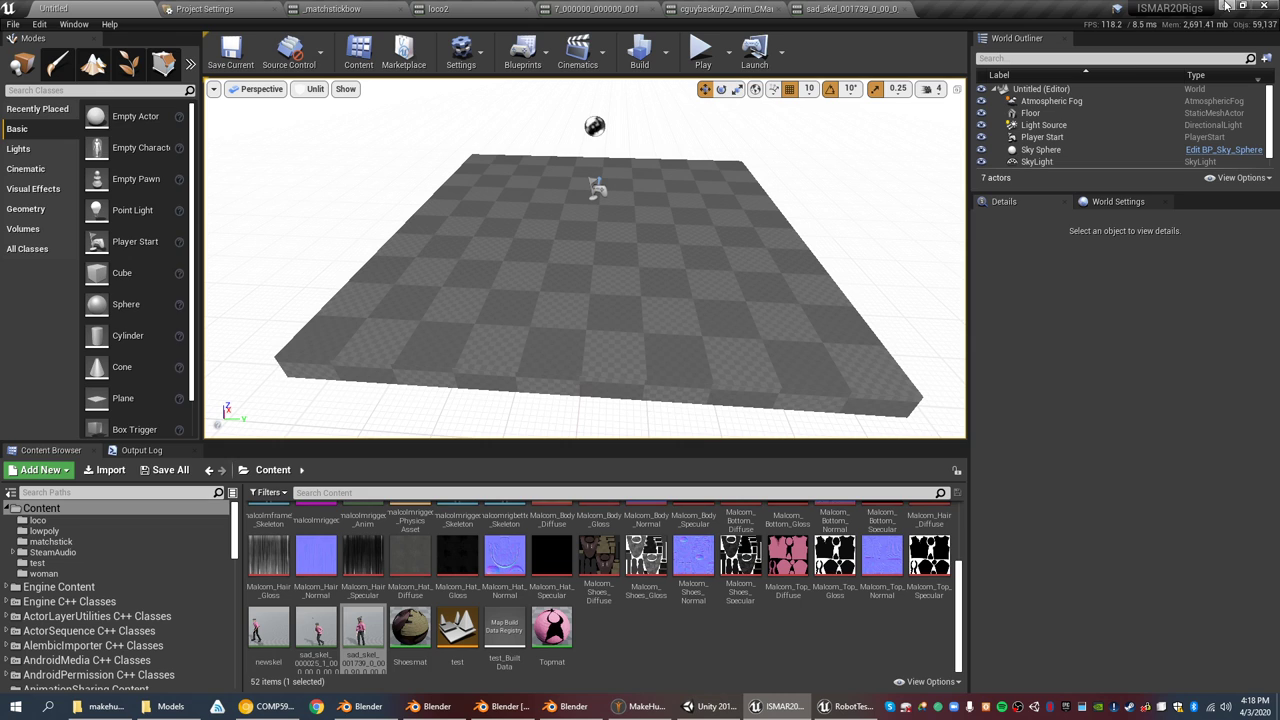
pyautogui.click(268, 706)
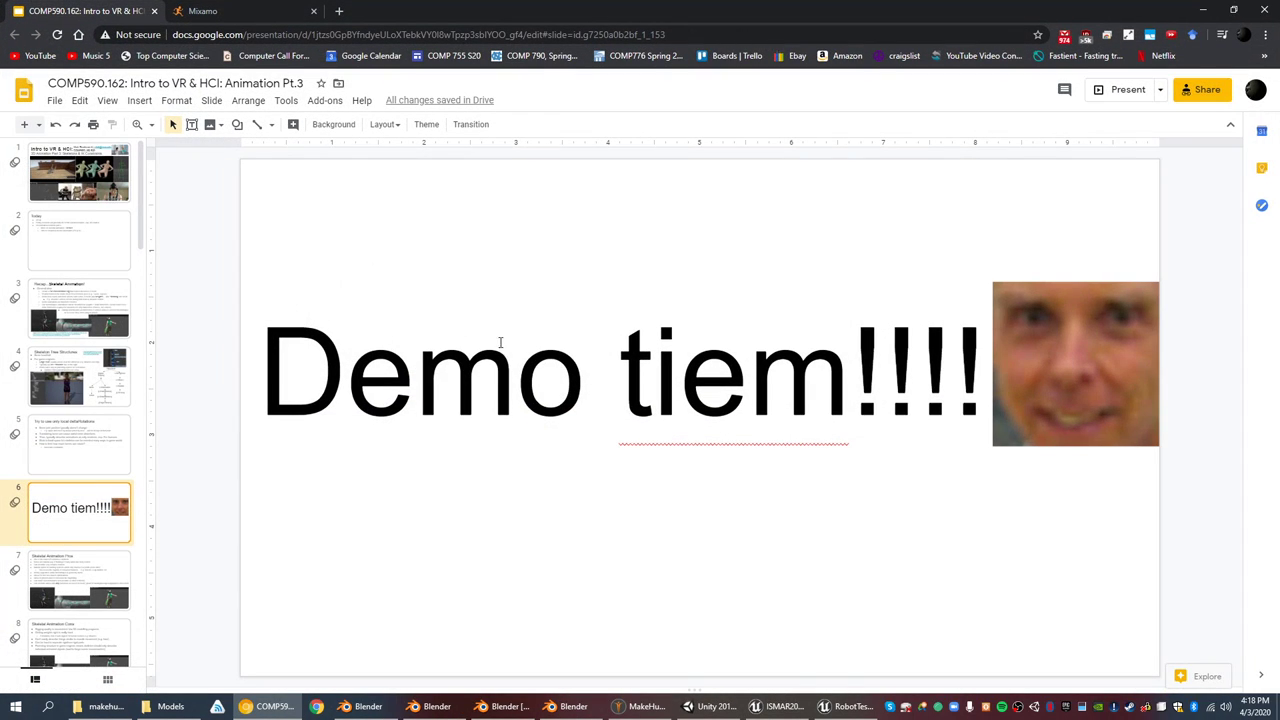
pyautogui.click(71, 586)
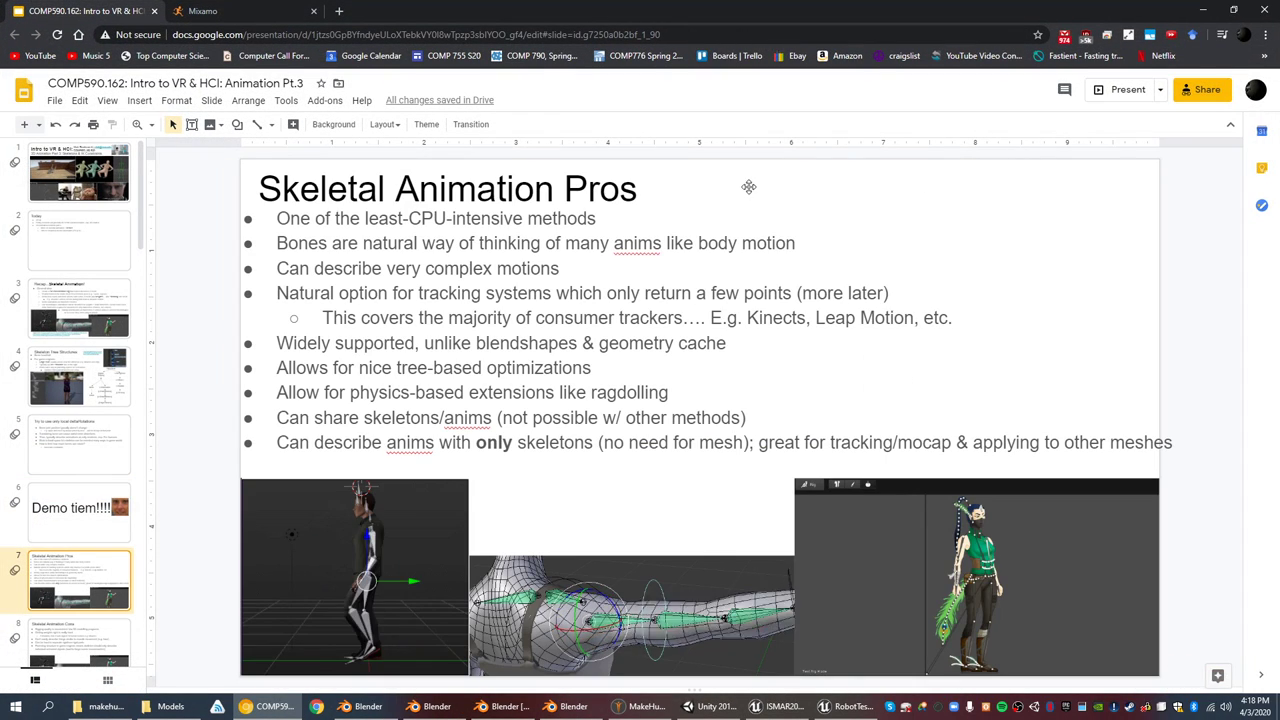
pyautogui.click(1120, 90)
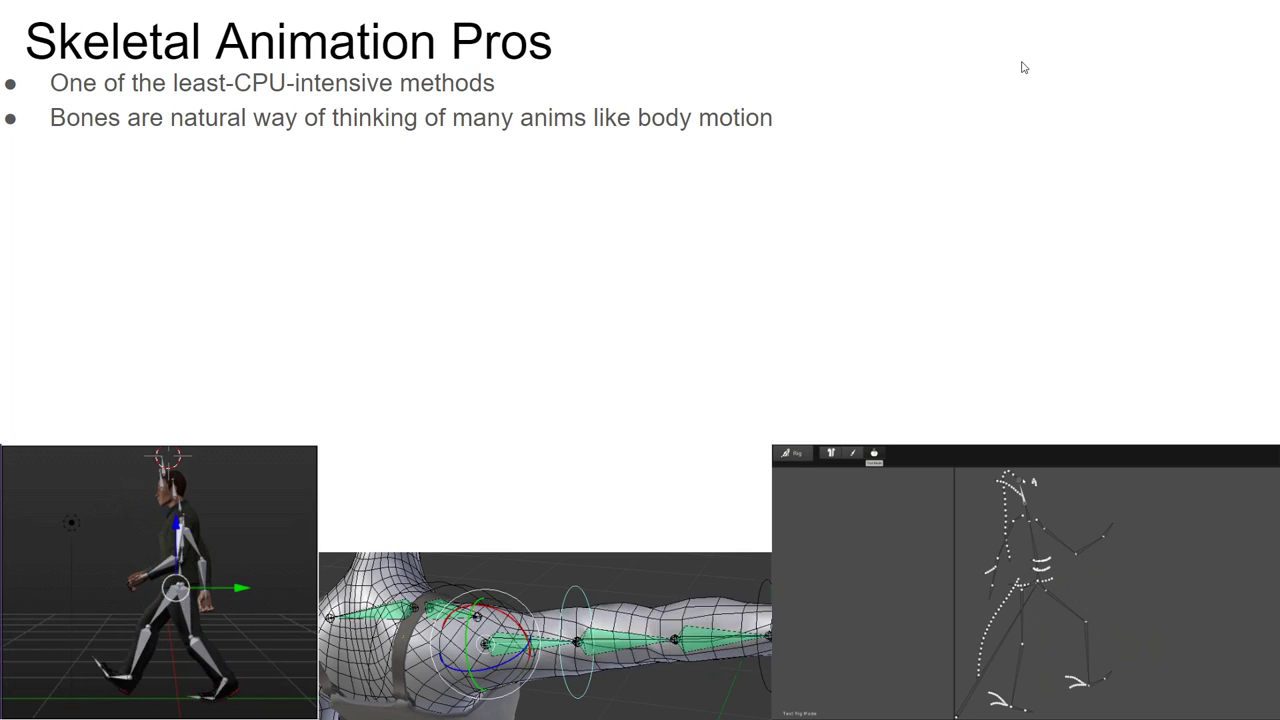
pyautogui.press('Right')
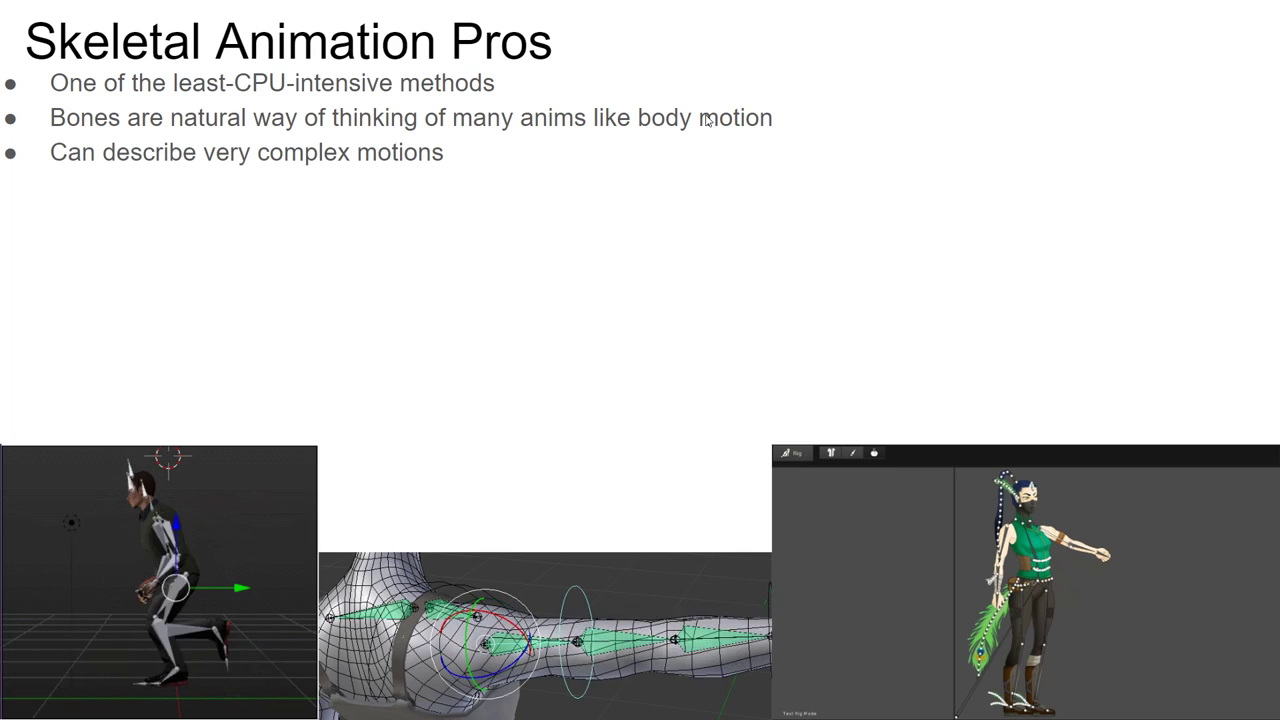
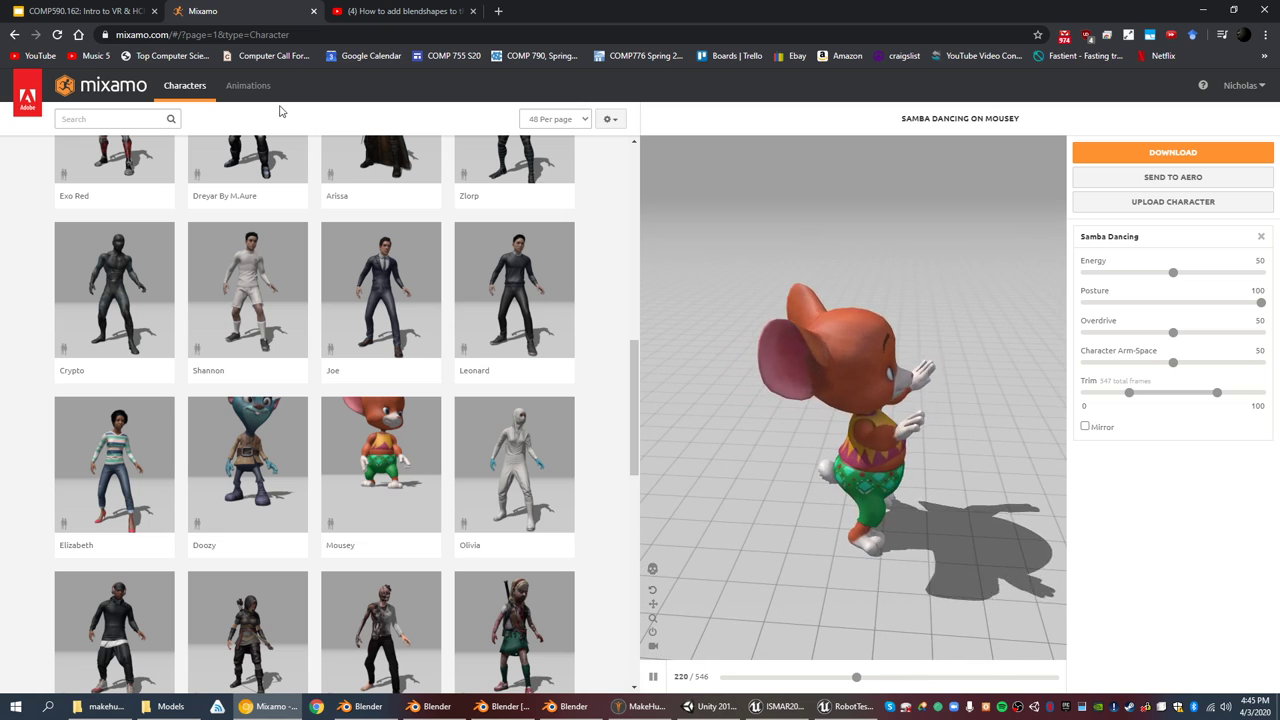
# - Browse Mixamo's animations and preview Standing Up, Dribble and the Hip Hop Dancing beside Sitting Laughing on Mousey
pyautogui.click(246, 86)
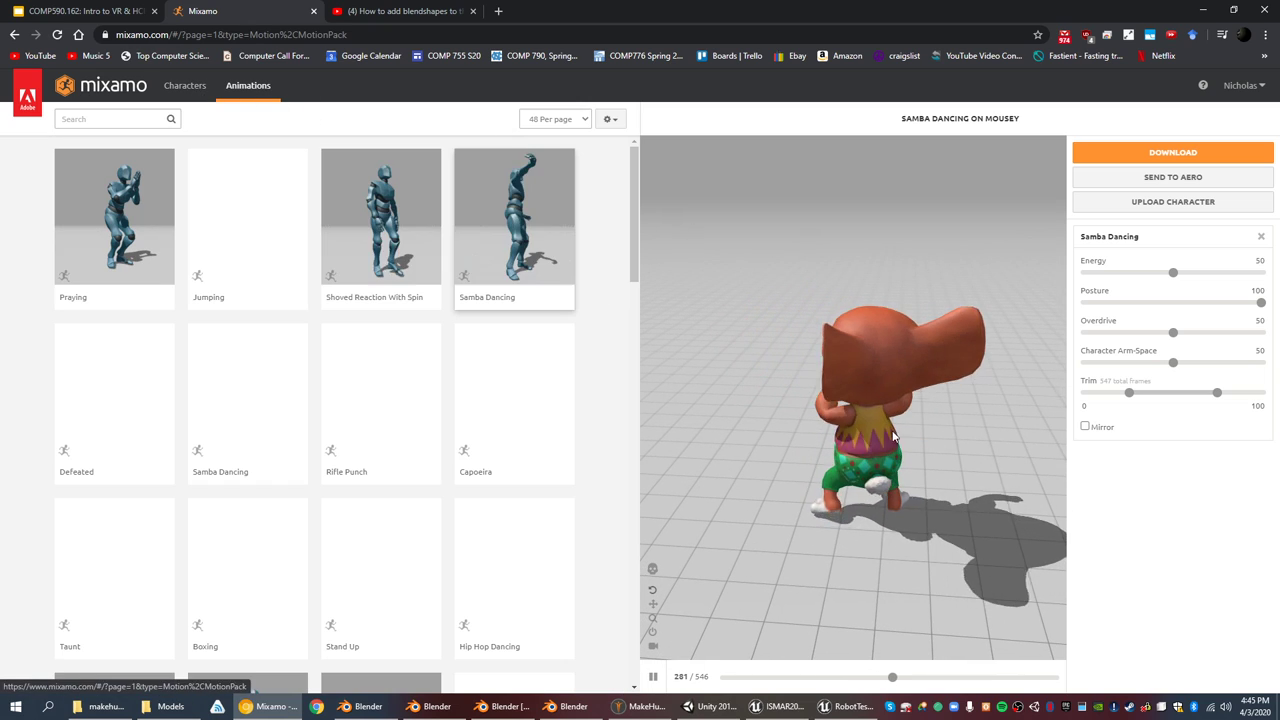
pyautogui.scroll(-3, 463, 297)
pyautogui.scroll(-5, 470, 295)
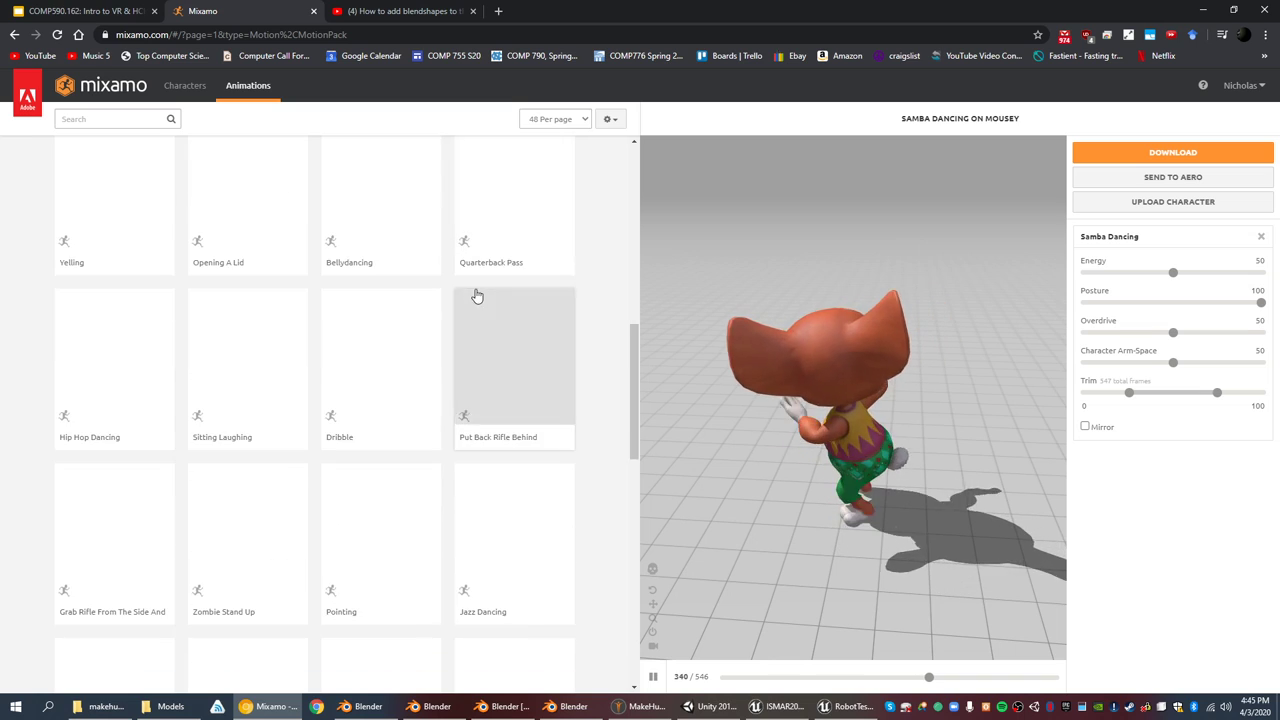
pyautogui.scroll(3, 374, 343)
pyautogui.click(417, 221)
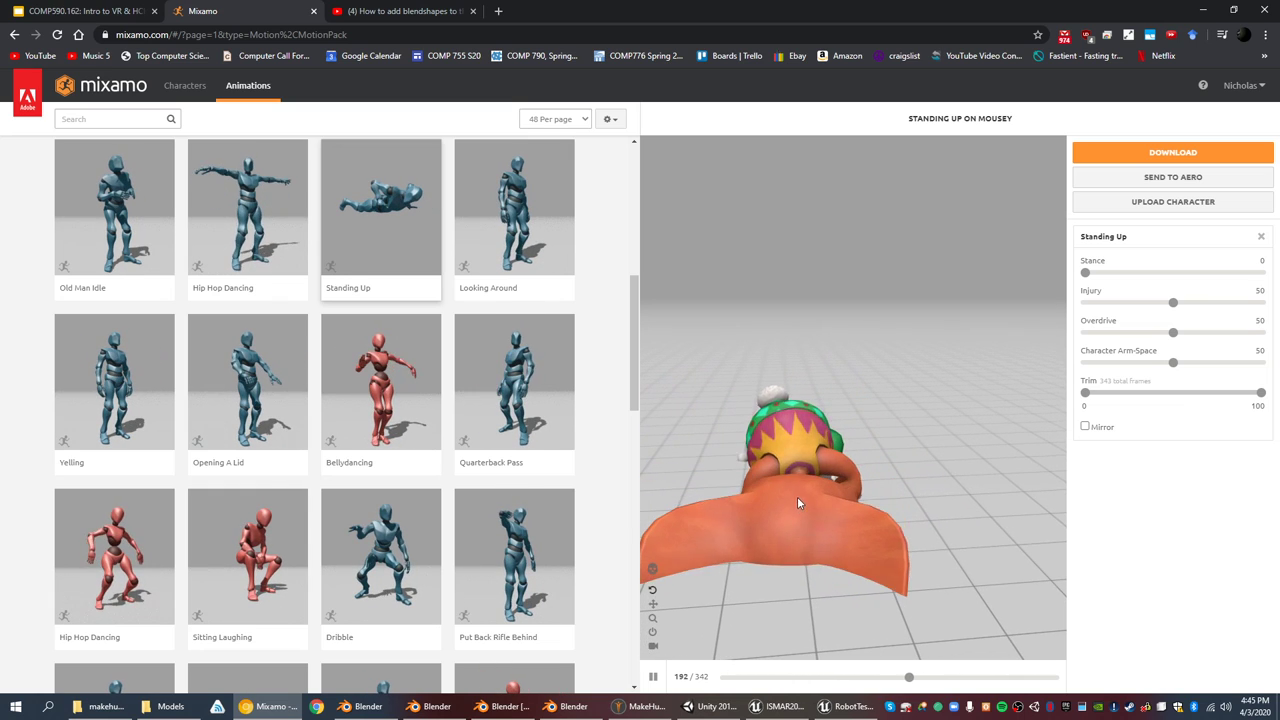
pyautogui.click(398, 538)
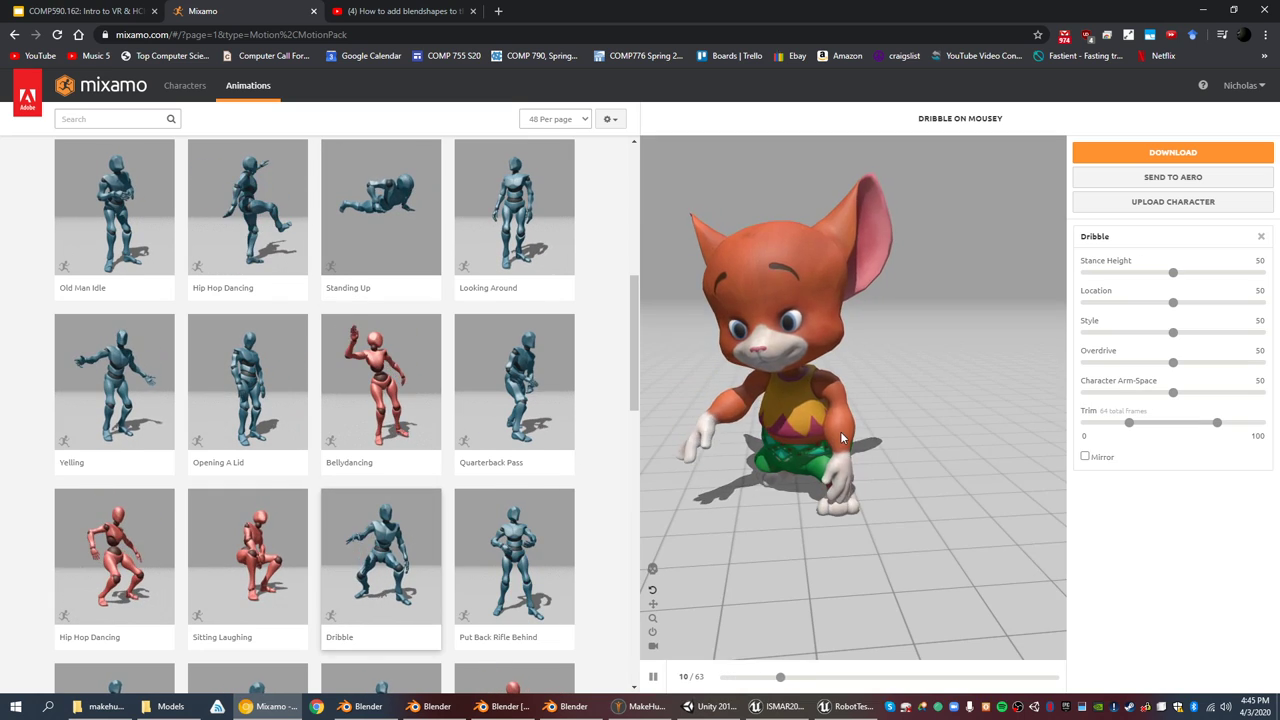
pyautogui.click(149, 545)
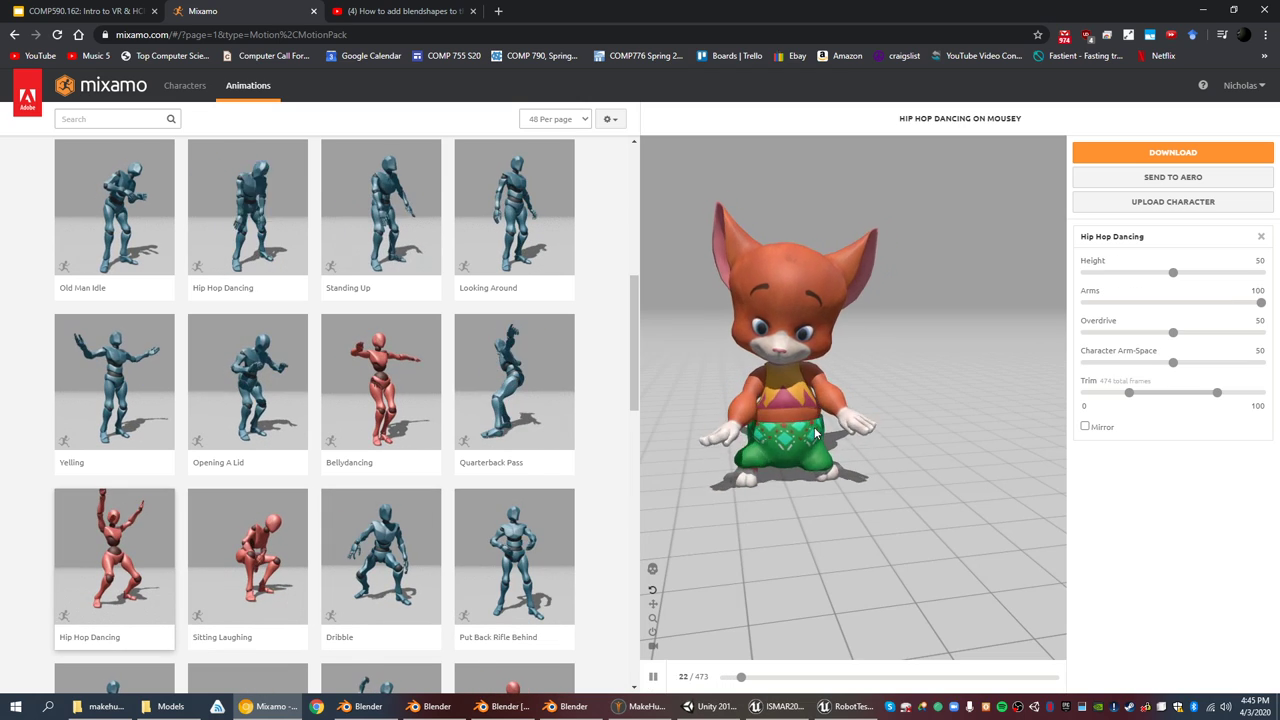
# - Find the Agony animation further down the animation list and preview it on Mousey
pyautogui.scroll(-5, 420, 457)
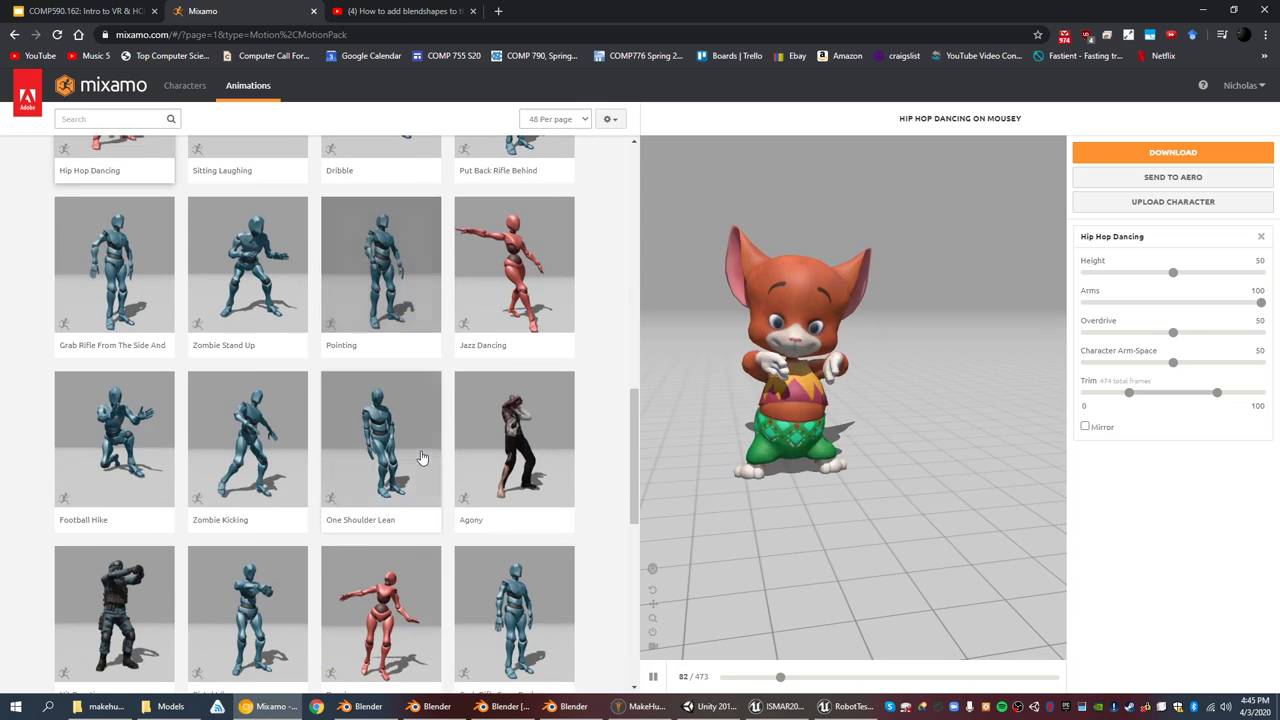
pyautogui.scroll(1, 440, 432)
pyautogui.scroll(4, 488, 425)
pyautogui.scroll(-4, 495, 395)
pyautogui.click(500, 390)
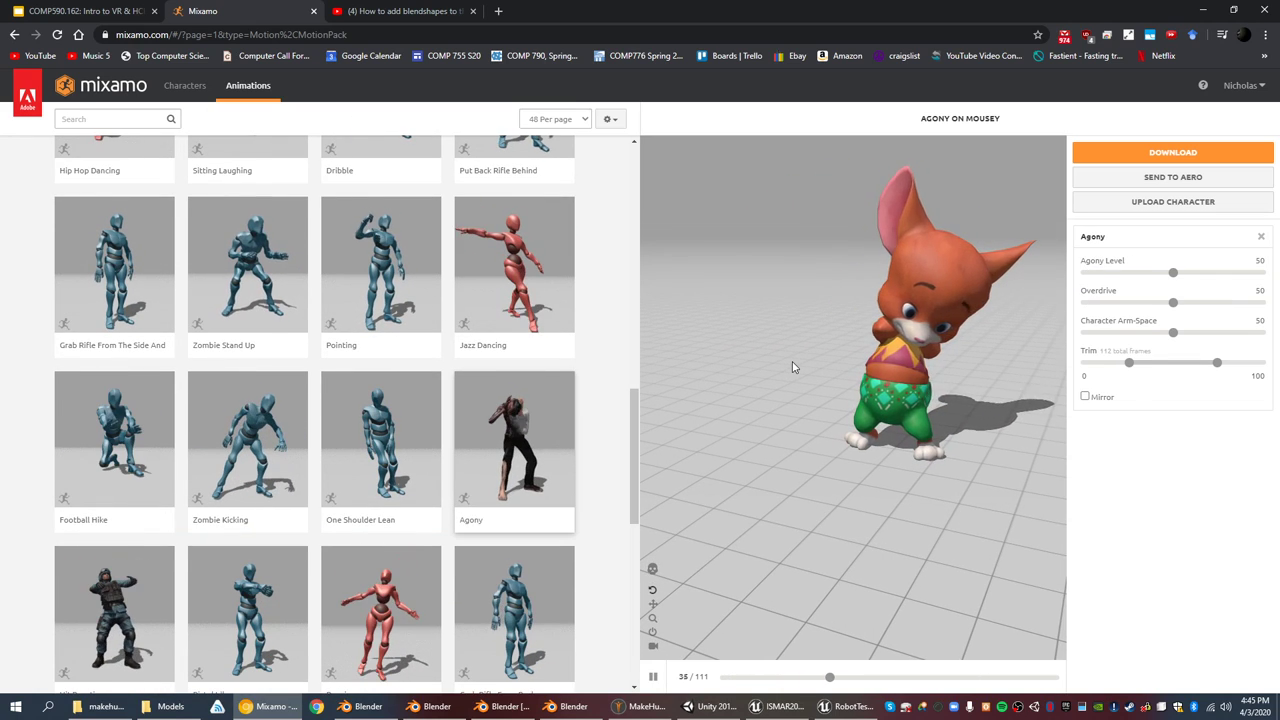
# - Replace Mousey with the Dummy character and apply the Samba Dancing animation listed beside Defeated
pyautogui.click(184, 85)
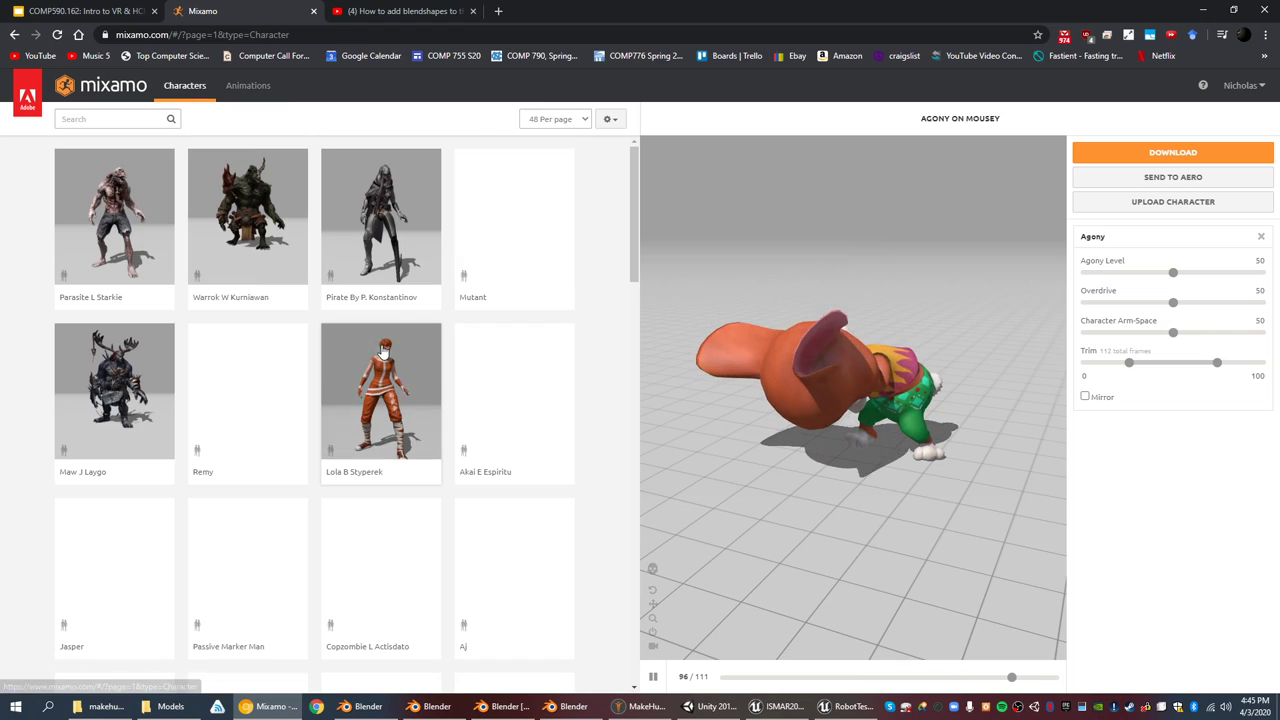
pyautogui.scroll(-5, 383, 352)
pyautogui.scroll(-6, 383, 352)
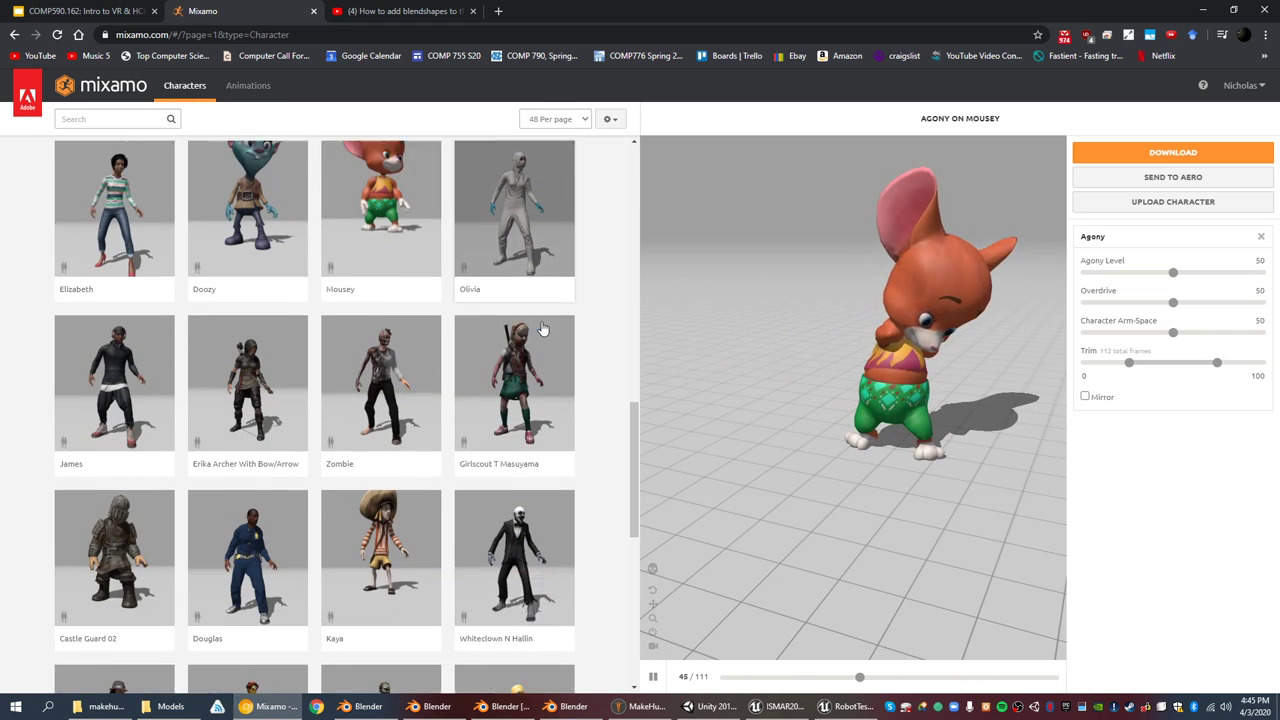
pyautogui.scroll(-2, 318, 392)
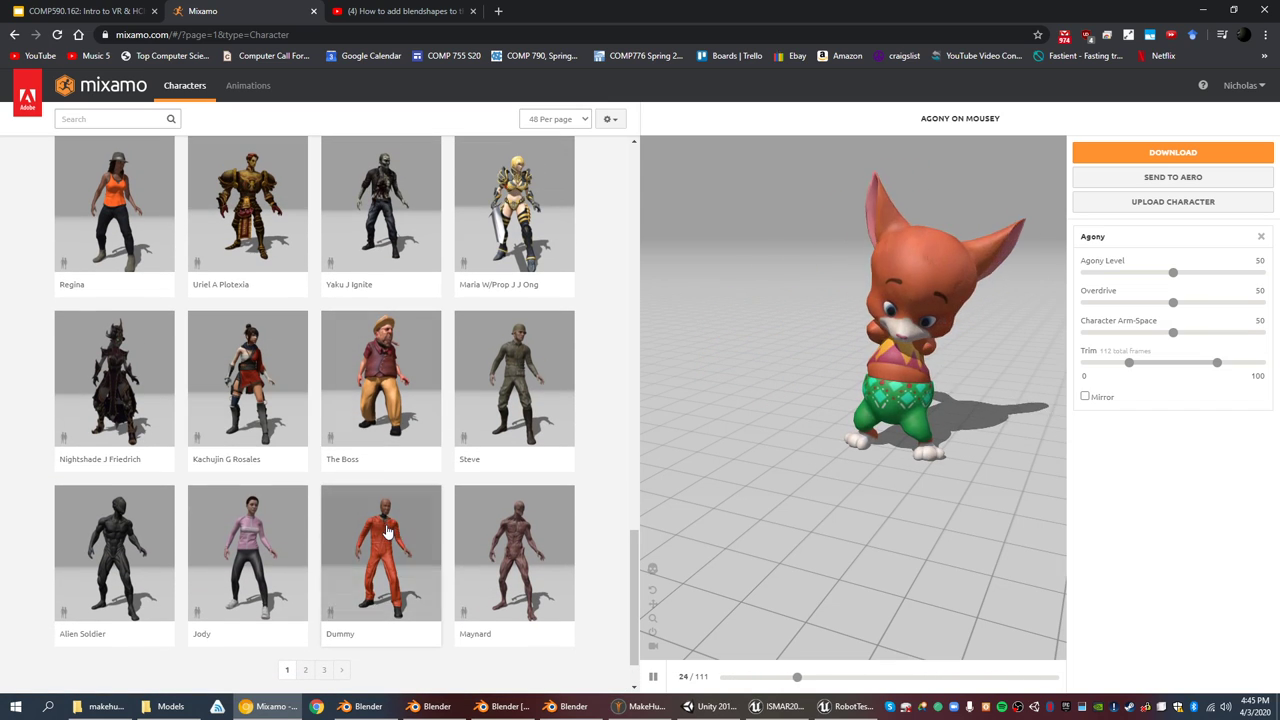
pyautogui.click(387, 531)
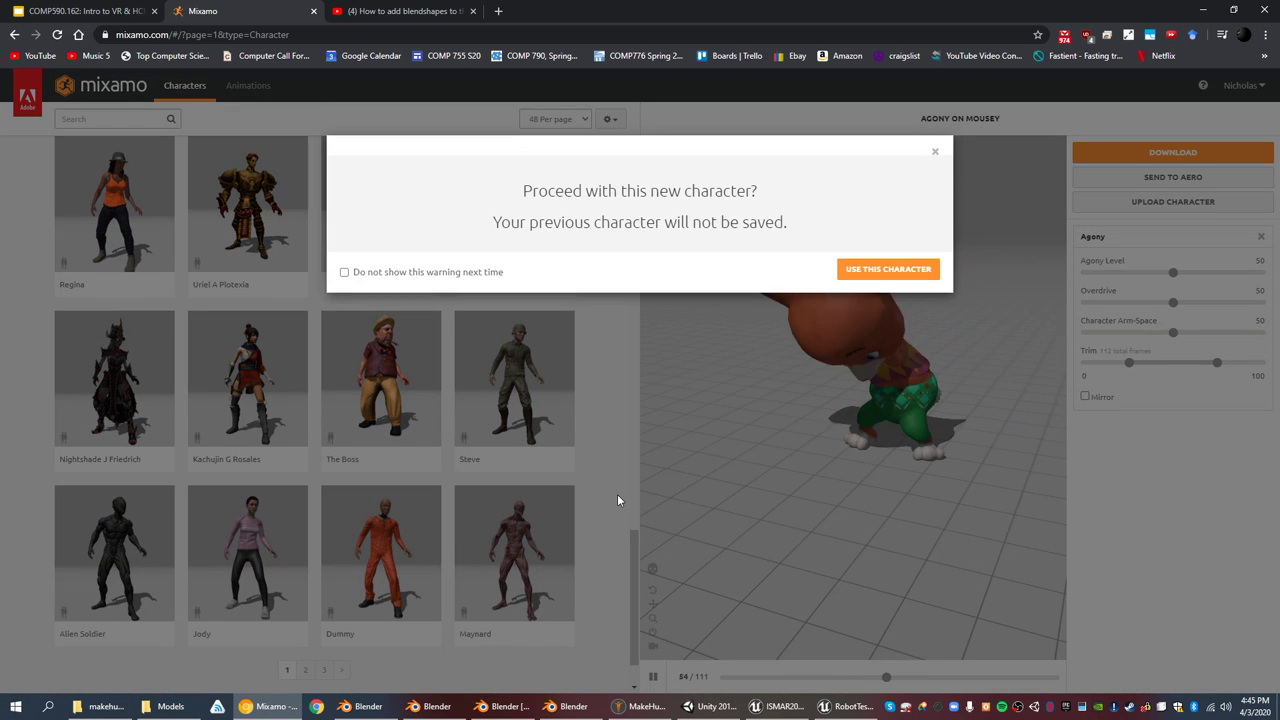
pyautogui.click(868, 268)
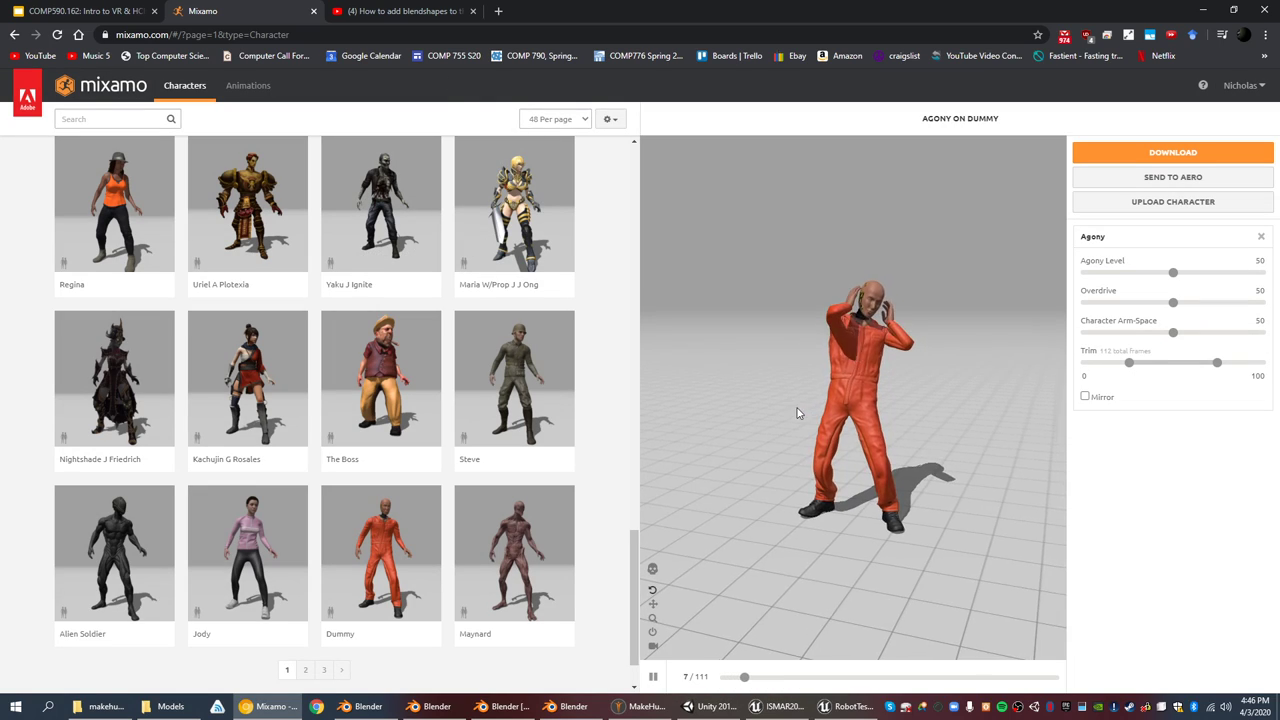
pyautogui.click(248, 85)
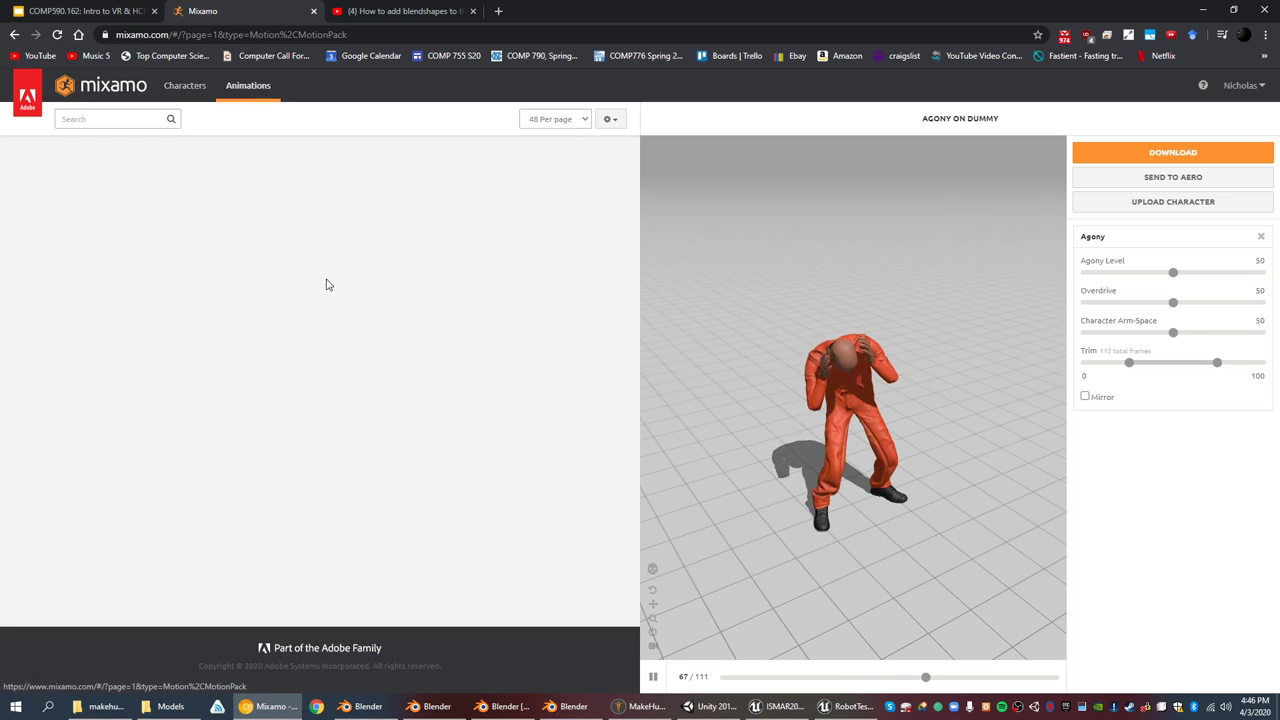
pyautogui.click(247, 395)
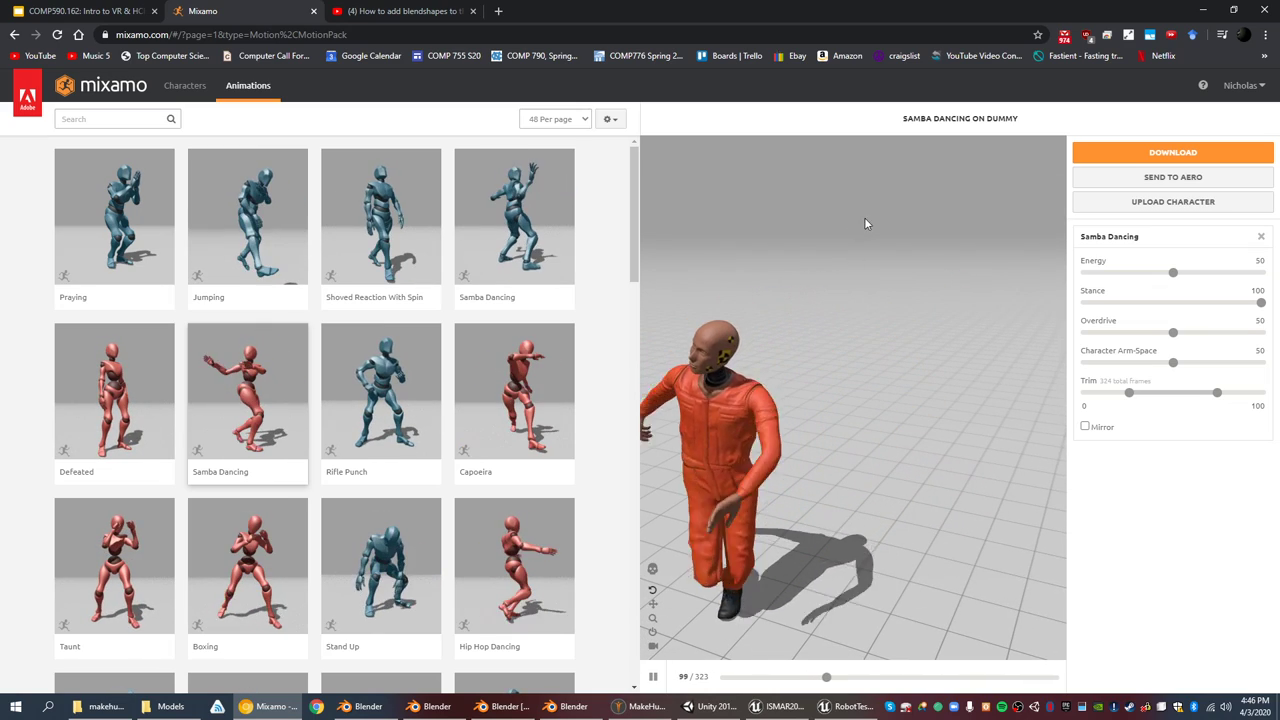
# - Upload cguy.FBX from the Desktop as the character and accept it in the Auto-Rigger review
pyautogui.click(1117, 203)
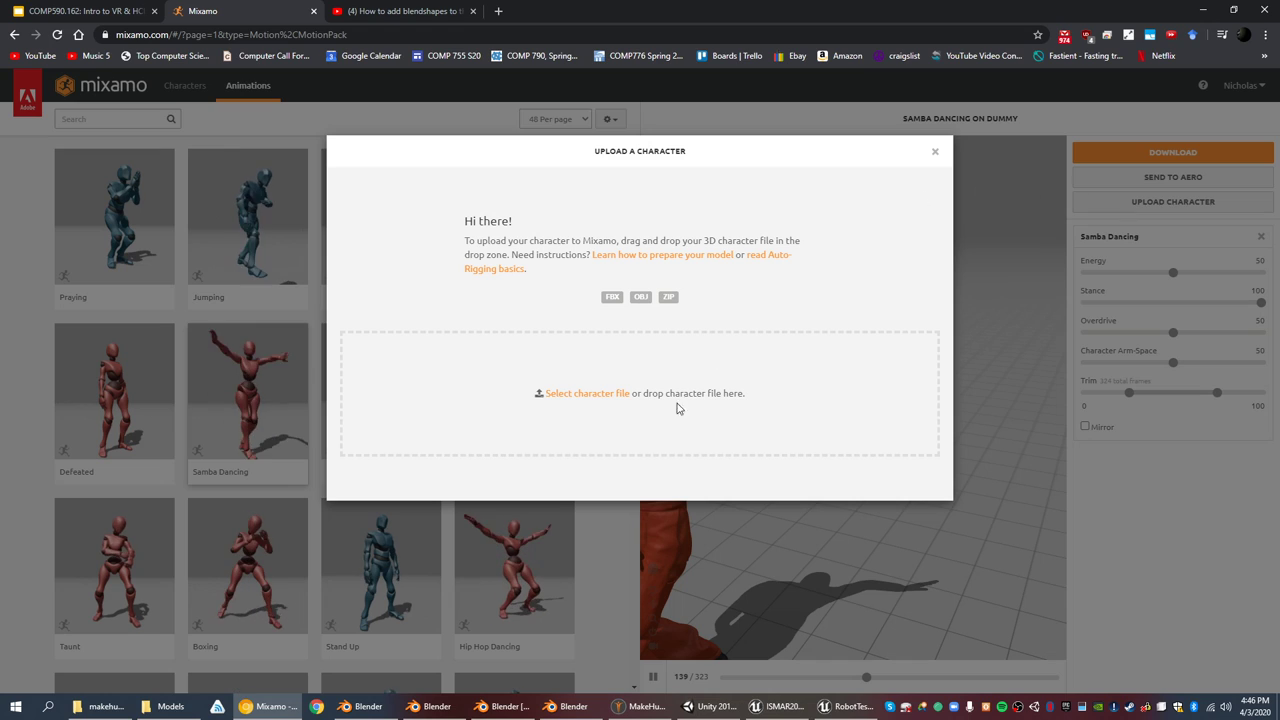
pyautogui.click(583, 393)
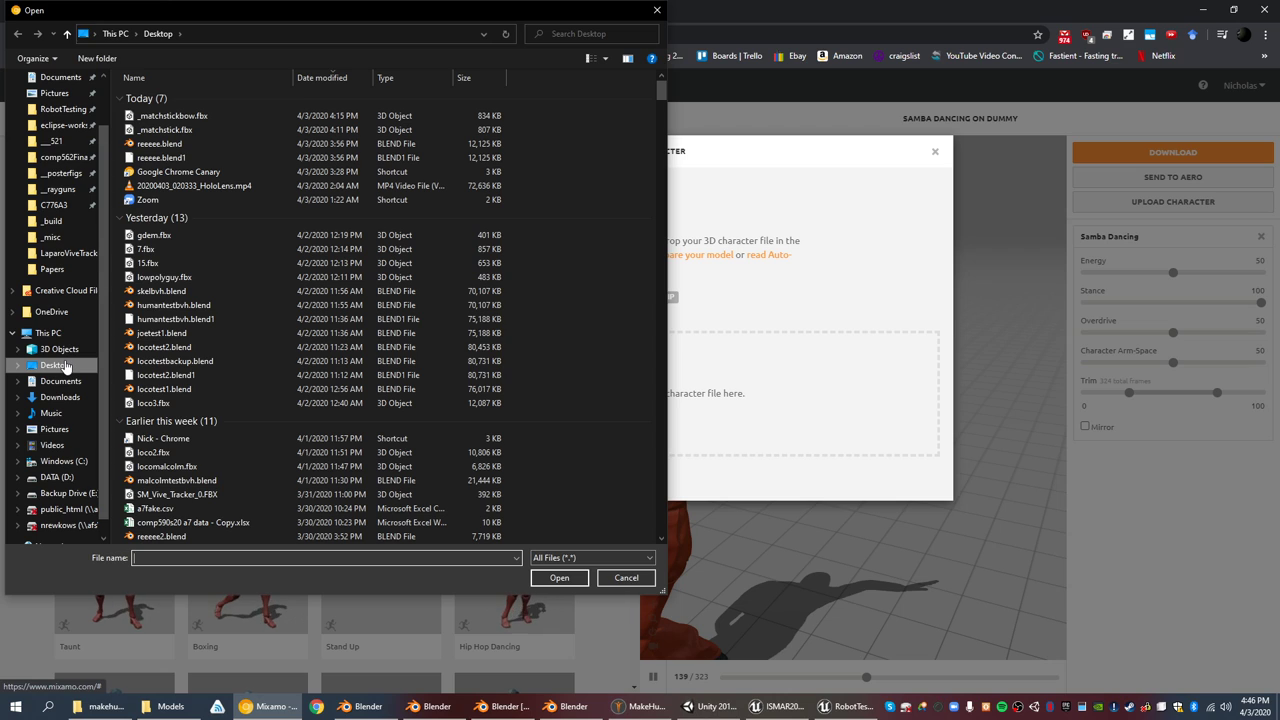
pyautogui.scroll(-9, 322, 232)
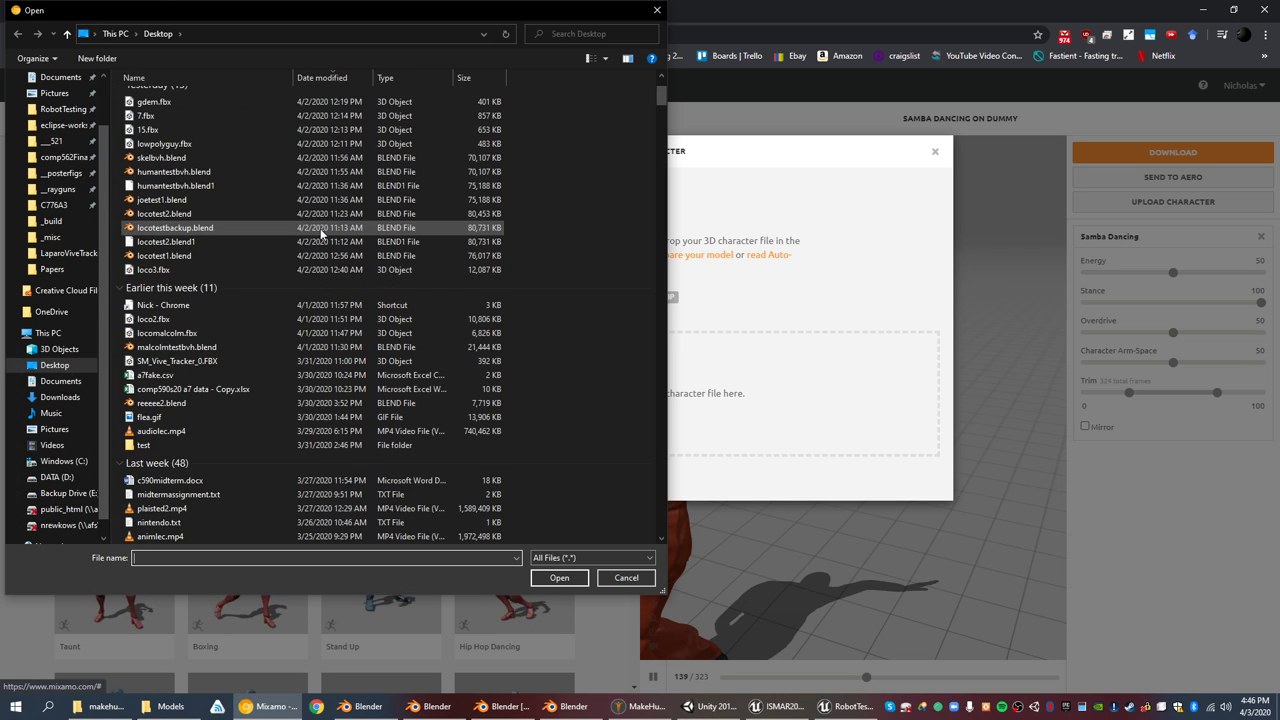
pyautogui.scroll(-1, 225, 373)
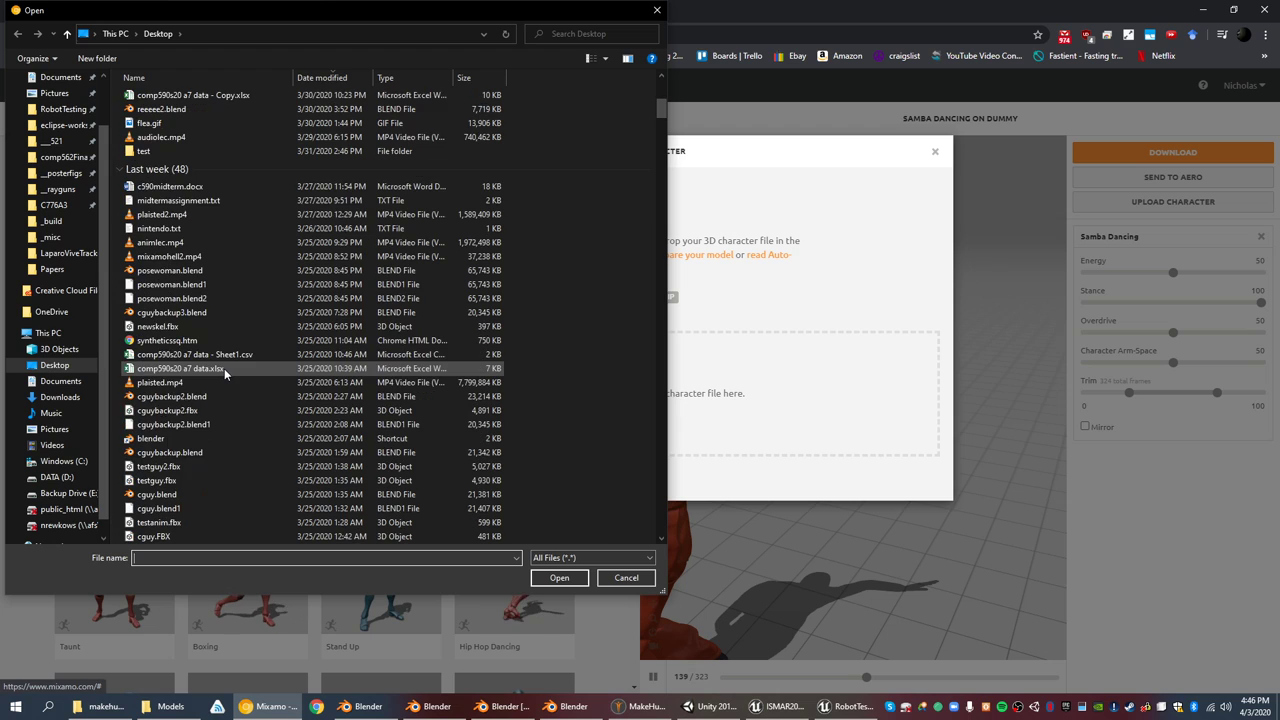
pyautogui.scroll(-2, 124, 441)
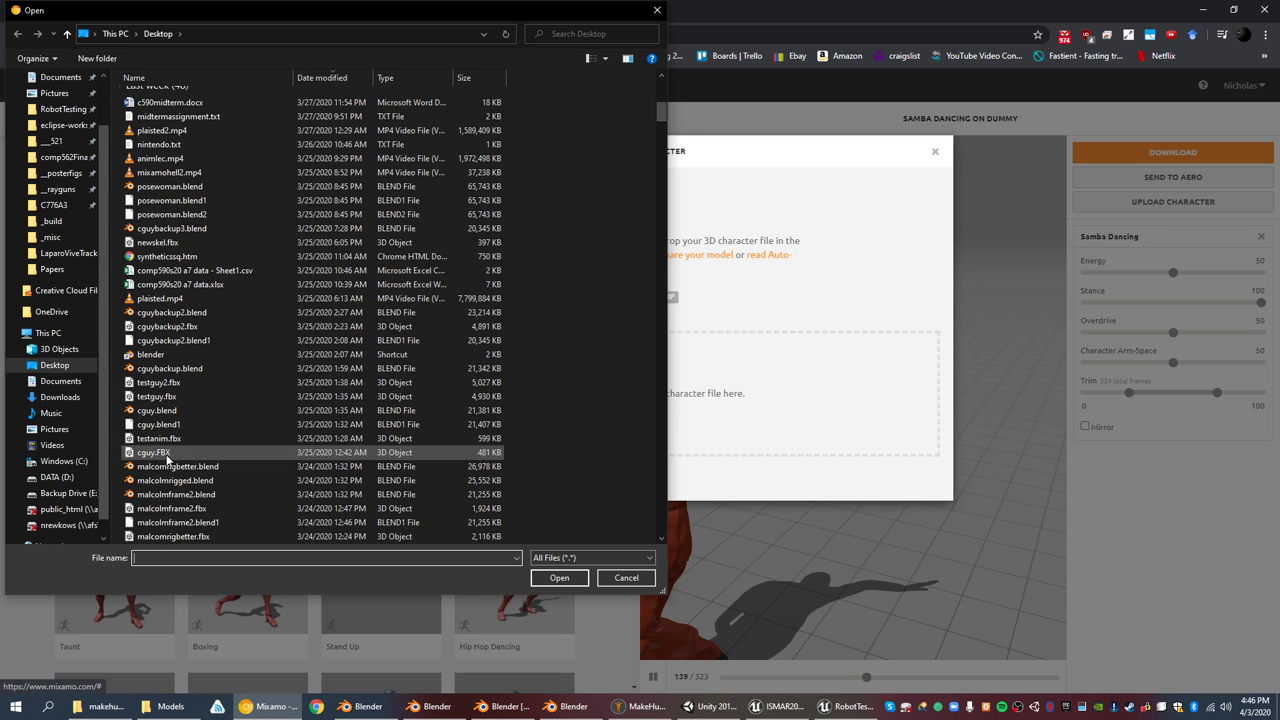
pyautogui.doubleClick(167, 458)
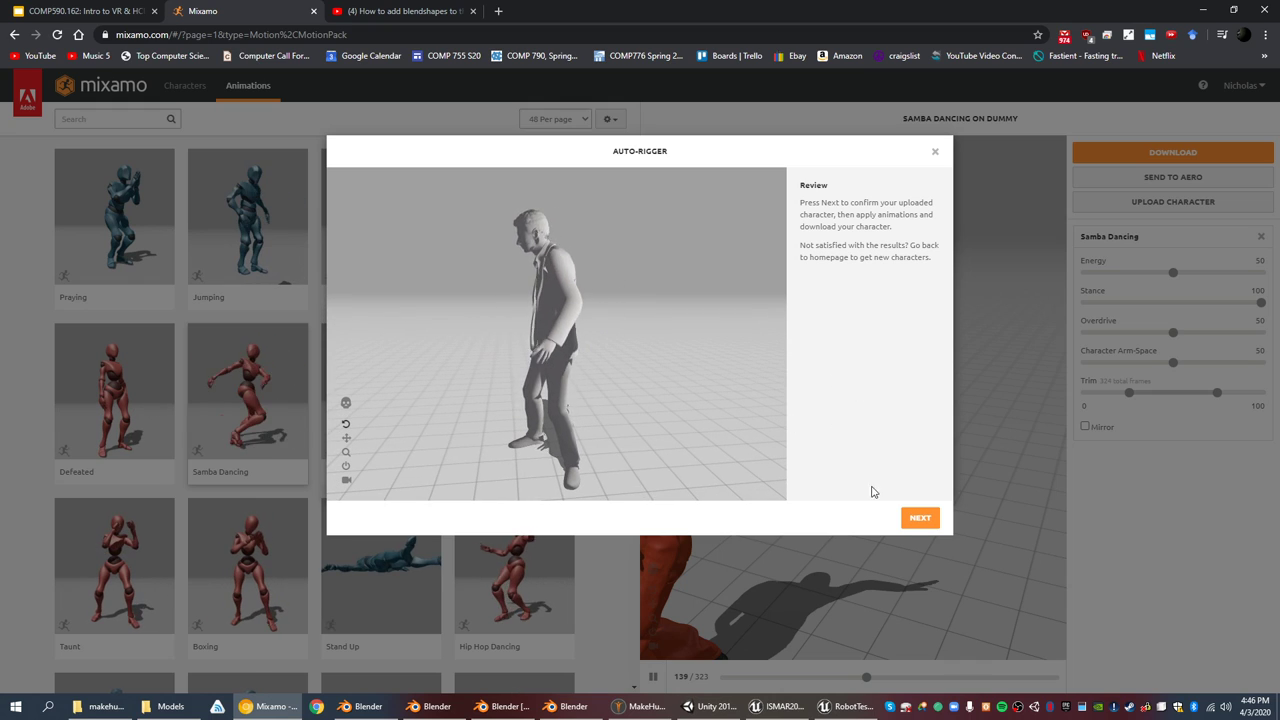
pyautogui.click(920, 517)
pyautogui.click(919, 526)
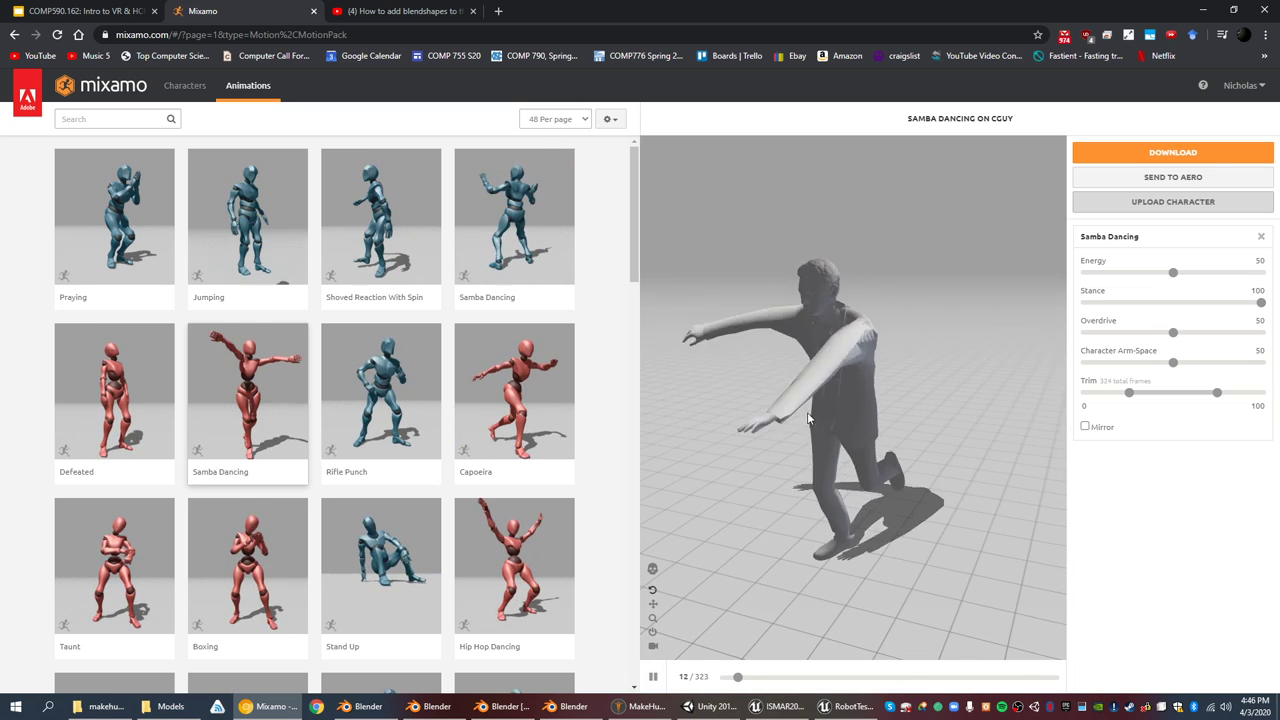
# - Switch to the Blender window with the CMan0017 character and examine its armature from several angles
pyautogui.click(379, 712)
pyautogui.click(420, 713)
pyautogui.moveTo(675, 257); pyautogui.dragTo(718, 241, button='middle')
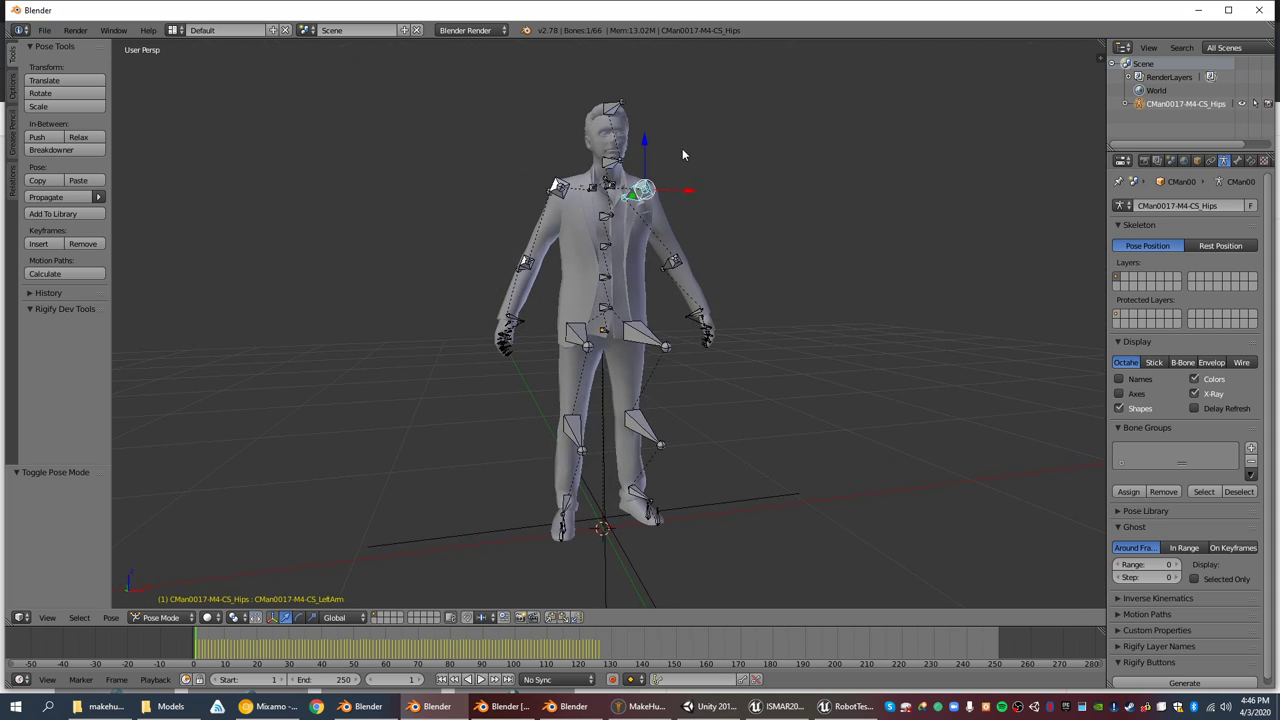
pyautogui.moveTo(682, 155); pyautogui.dragTo(520, 139, button='middle')
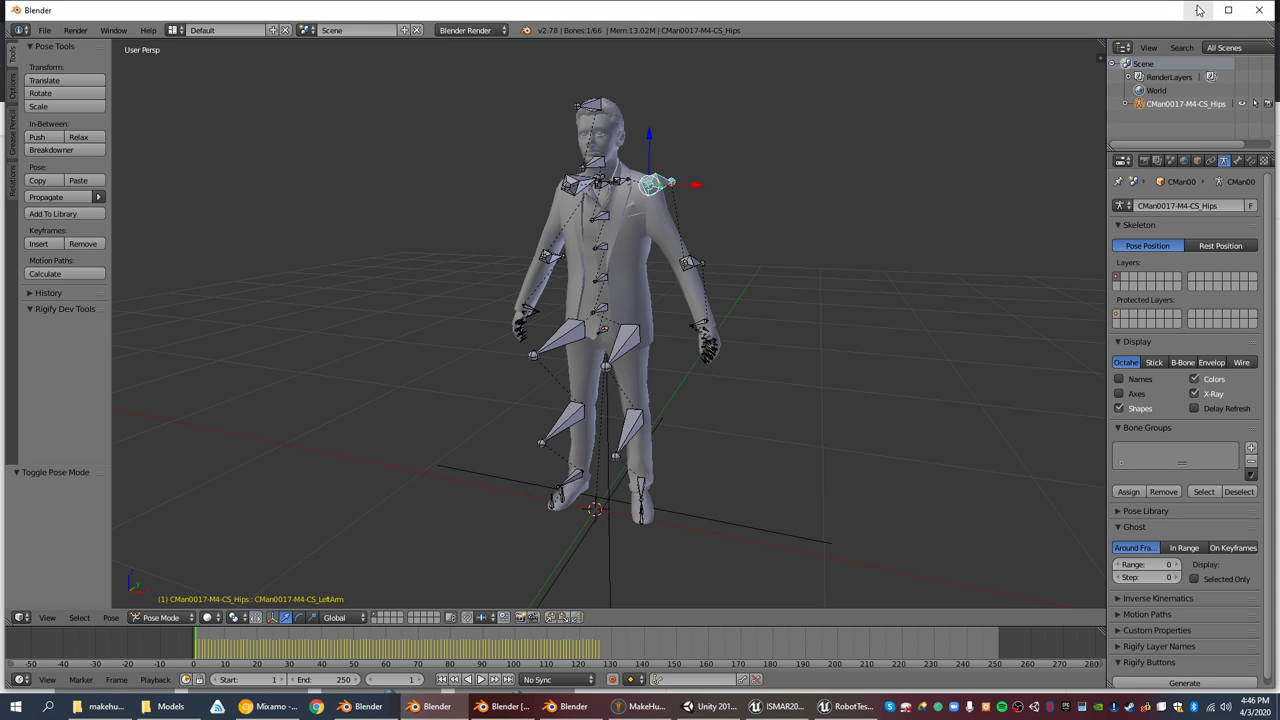
# - Switch from Blender back to the Mixamo page and apply the Rifle Punch animation to the uploaded cguy character
pyautogui.moveTo(540, 190); pyautogui.dragTo(640, 185, button='middle')
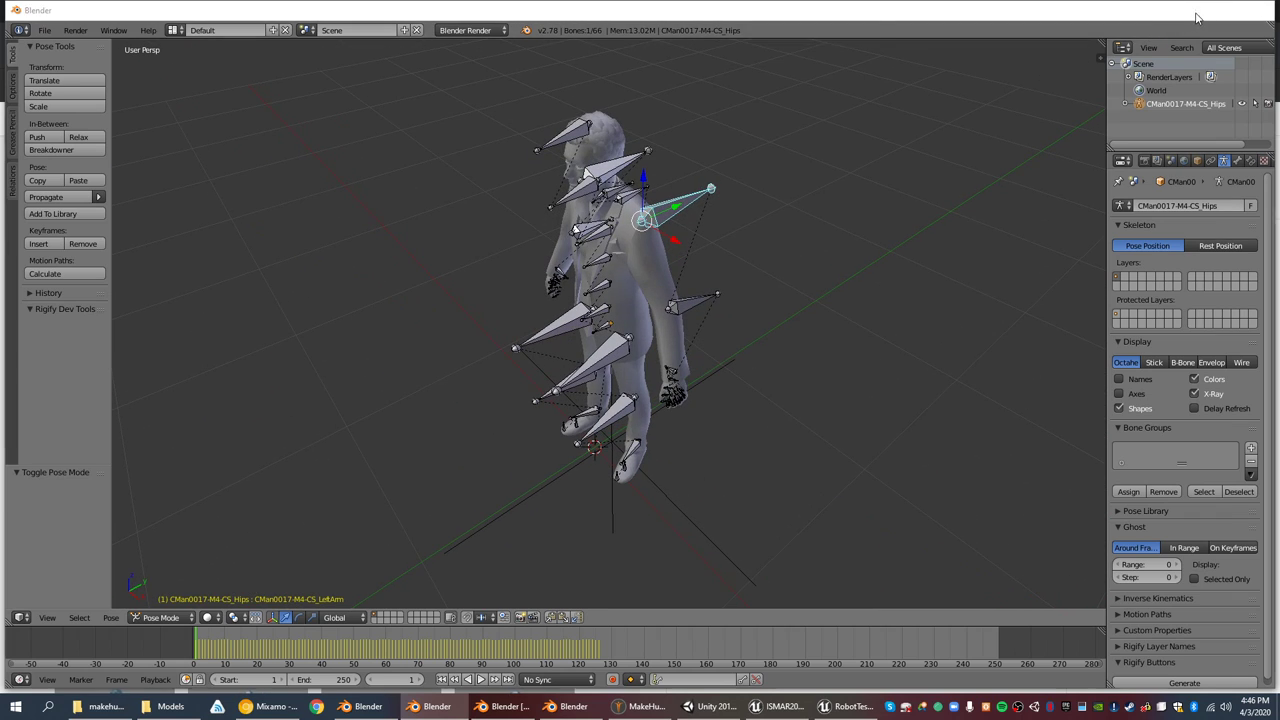
pyautogui.click(1197, 16)
pyautogui.click(270, 706)
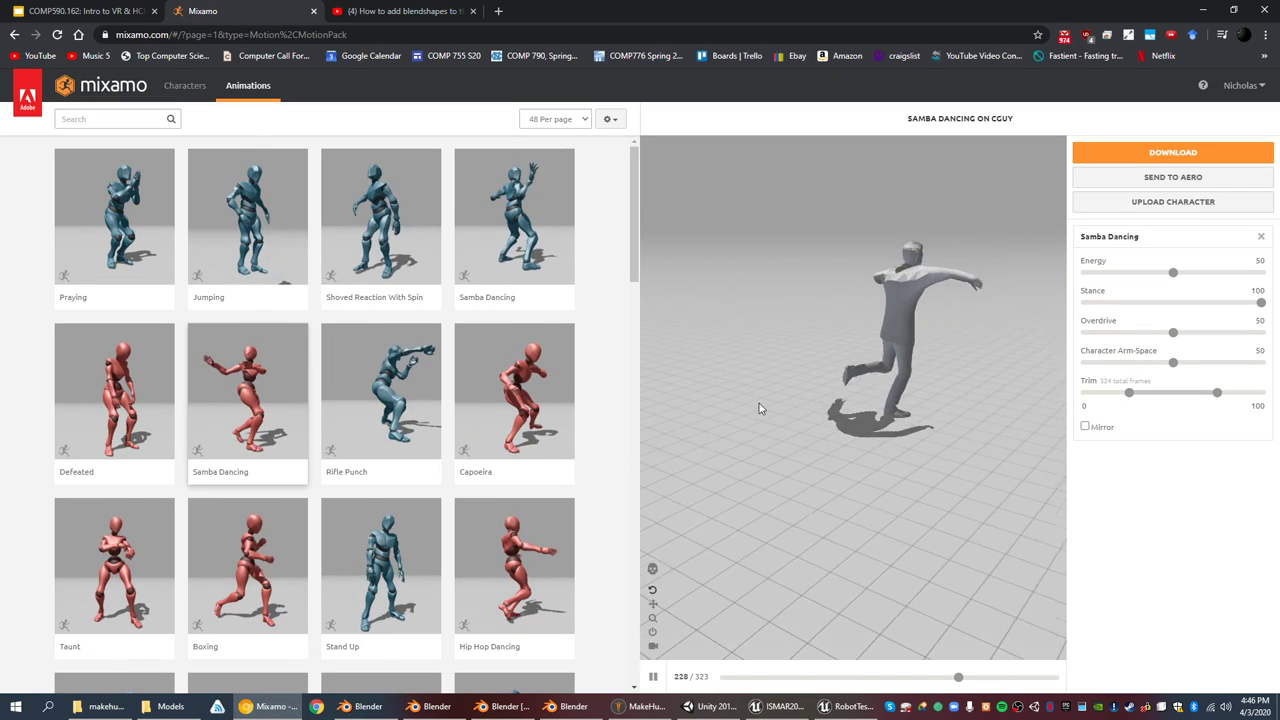
pyautogui.click(383, 385)
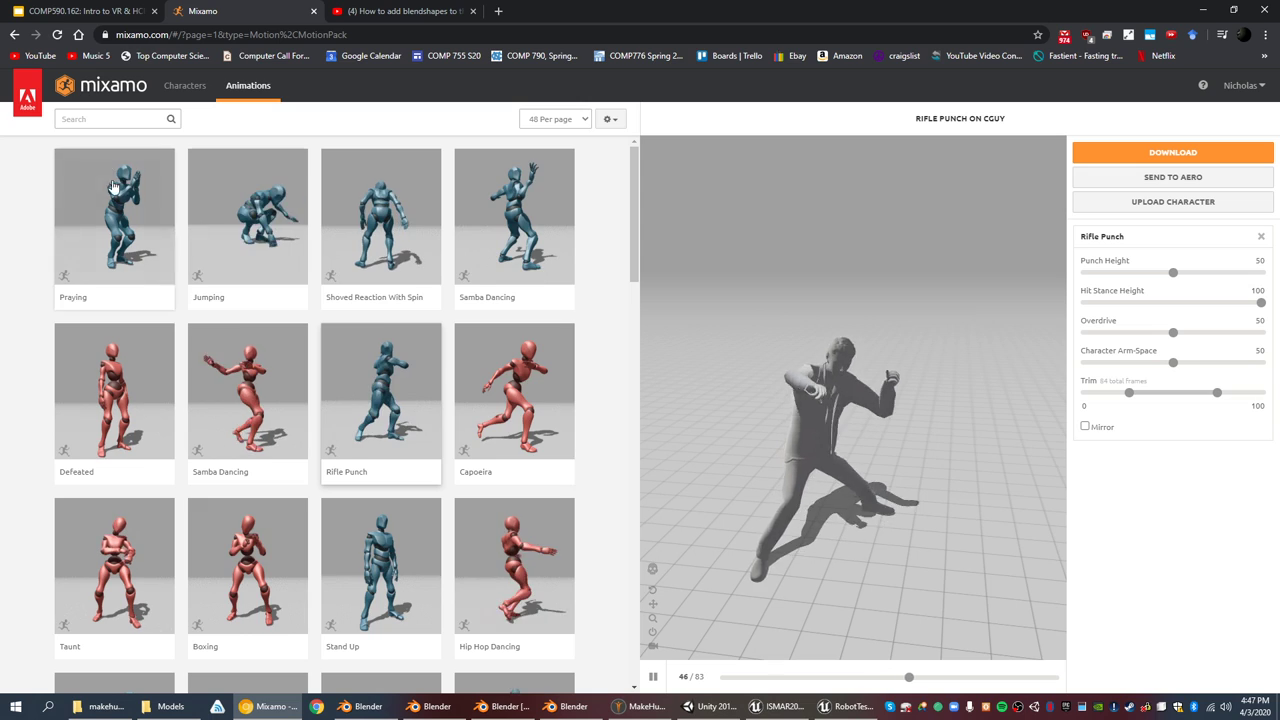
# - Find the Pointing animation further down the list, apply it to cguy and inspect the preview from another angle
pyautogui.scroll(-9, 464, 438)
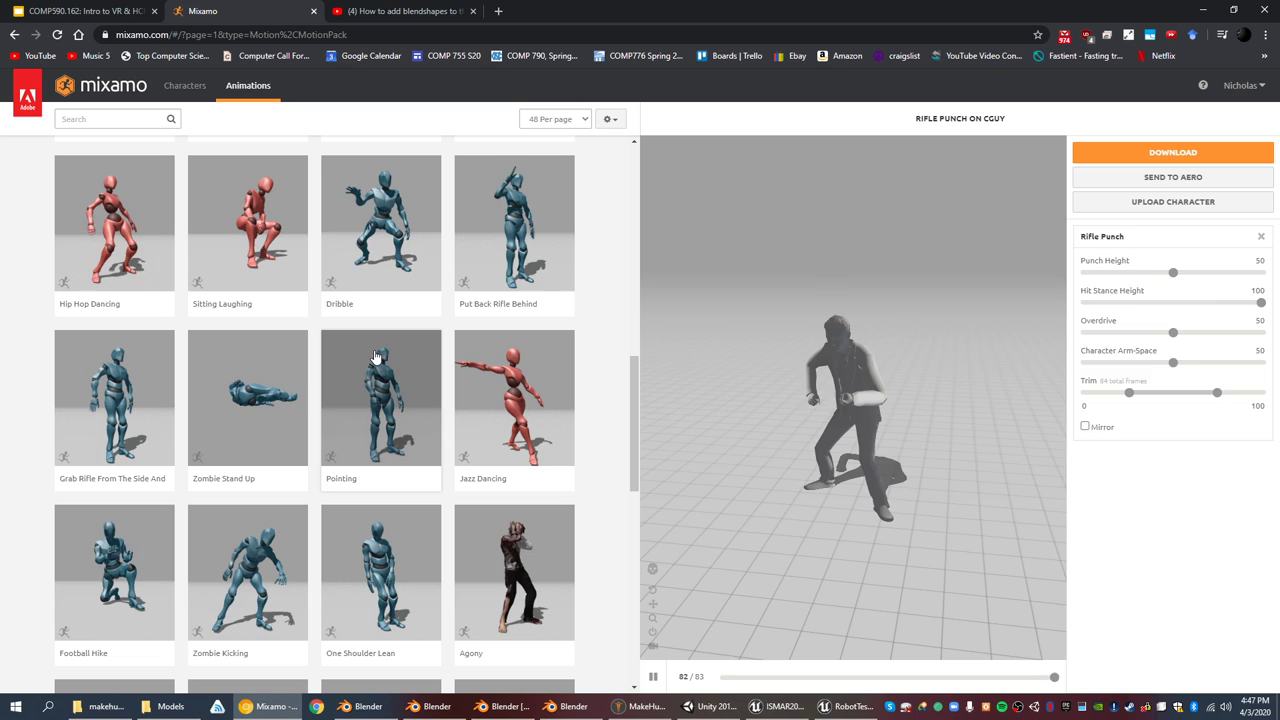
pyautogui.click(376, 357)
pyautogui.moveTo(984, 448); pyautogui.dragTo(846, 420)
pyautogui.scroll(5, 872, 411)
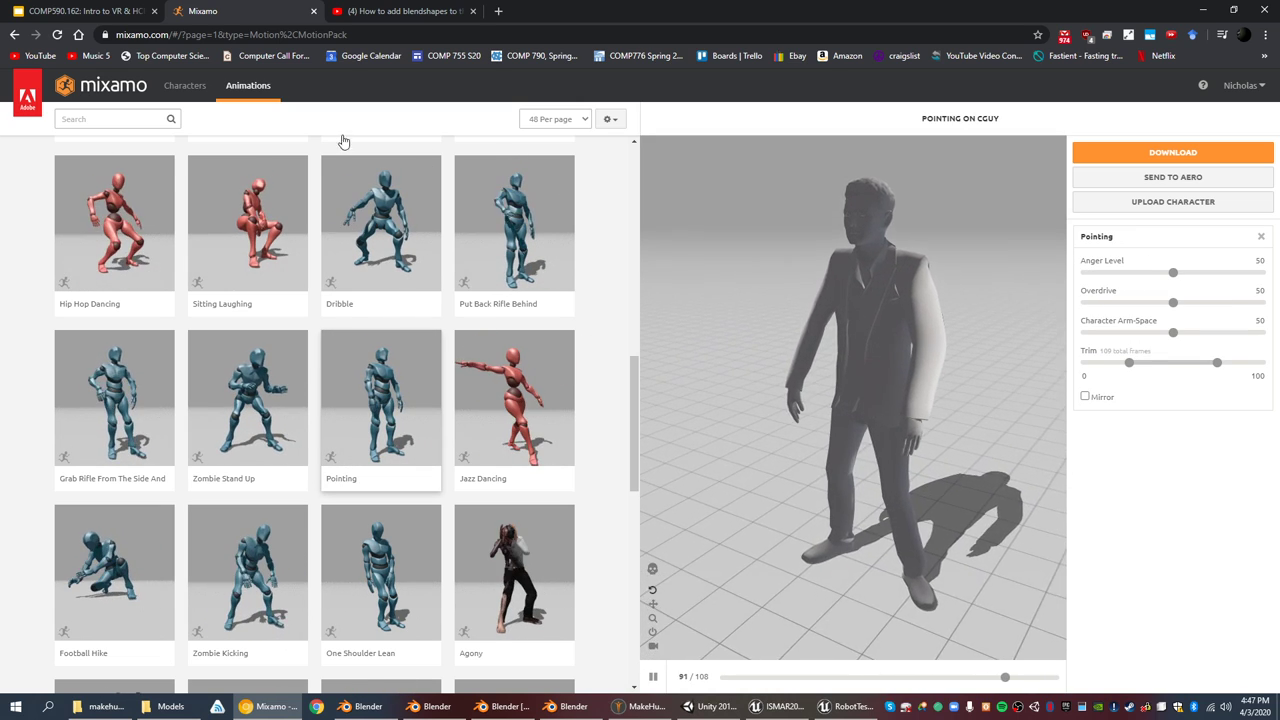
pyautogui.scroll(-3, 976, 345)
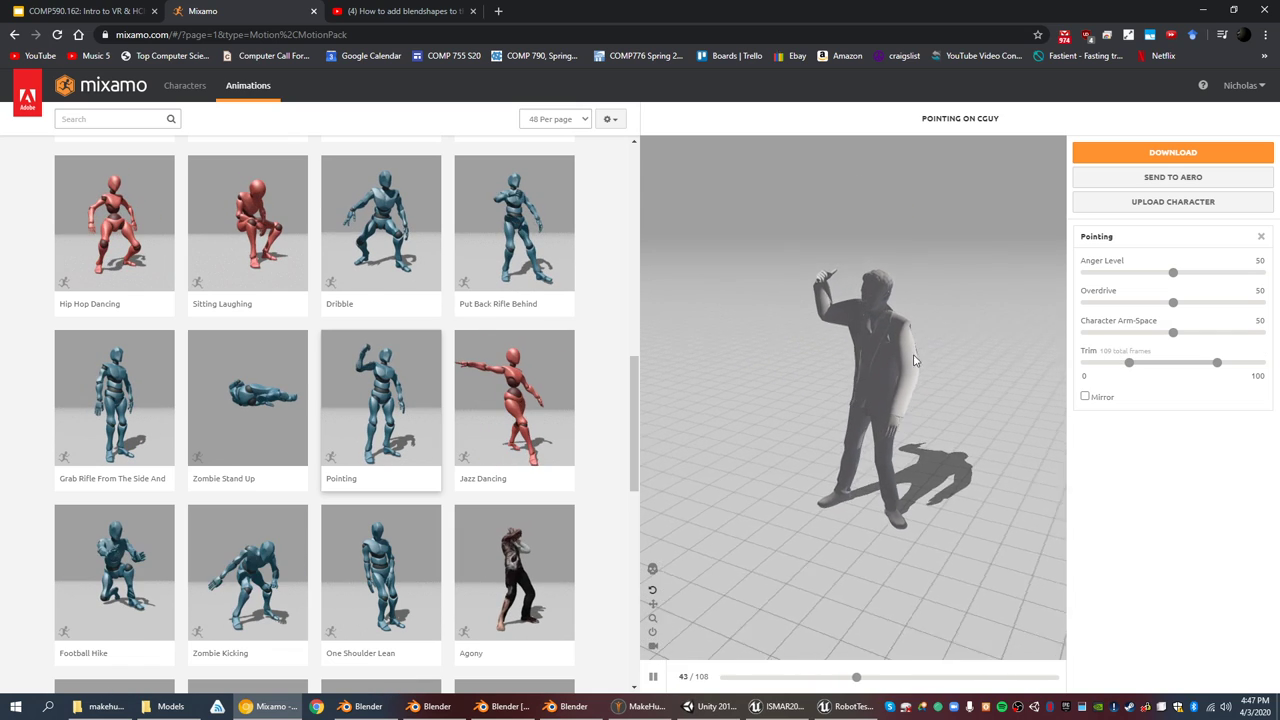
# - Go to page 52, the last page of the Mixamo animation list
pyautogui.scroll(-5, 527, 333)
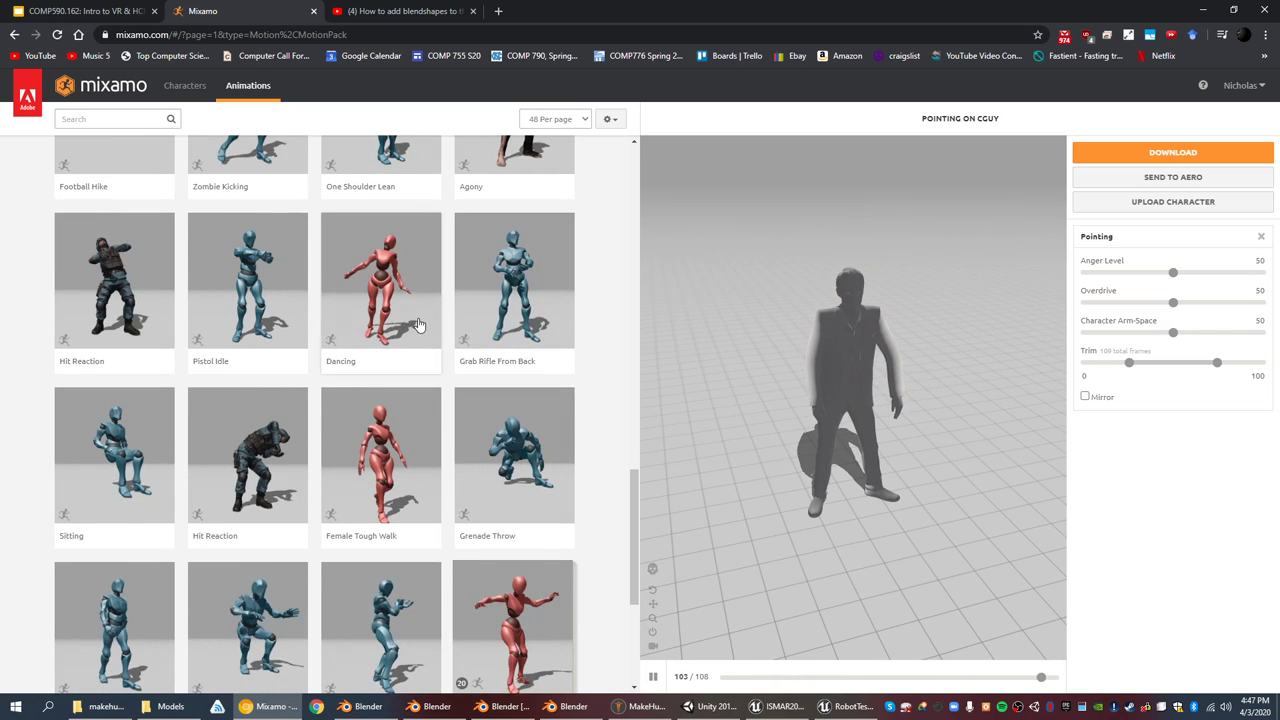
pyautogui.scroll(-4, 420, 380)
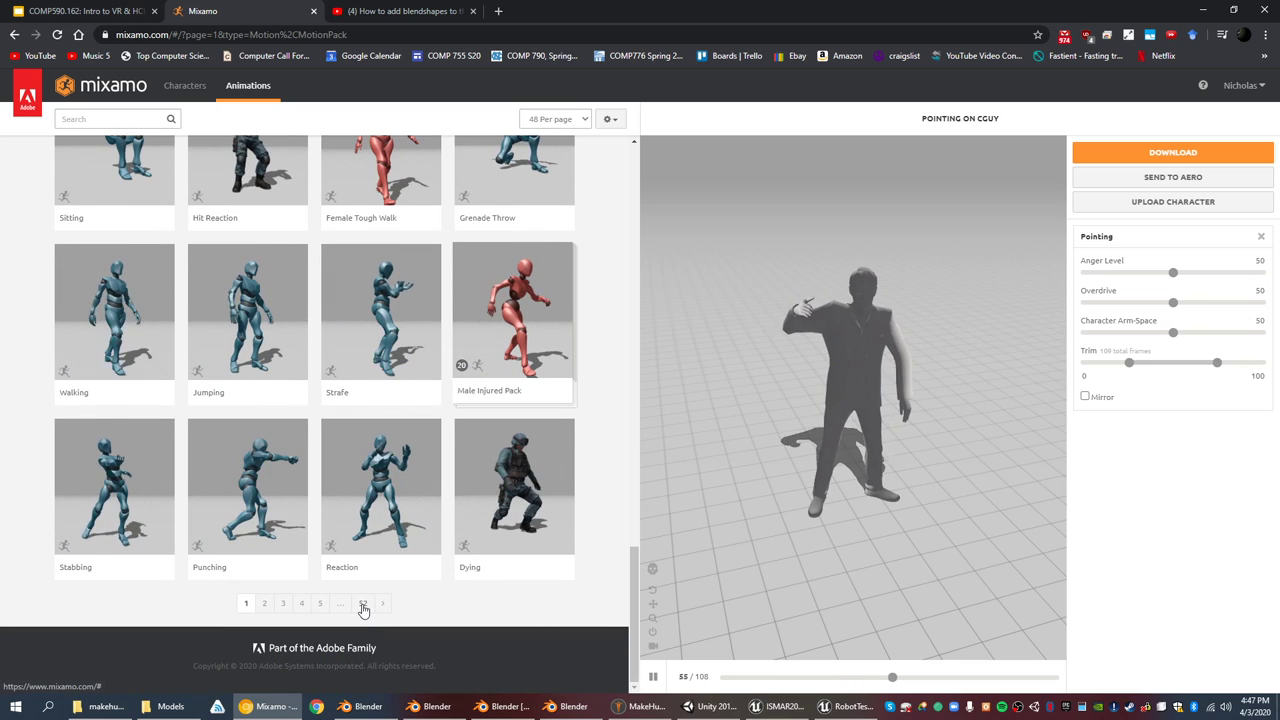
pyautogui.click(363, 604)
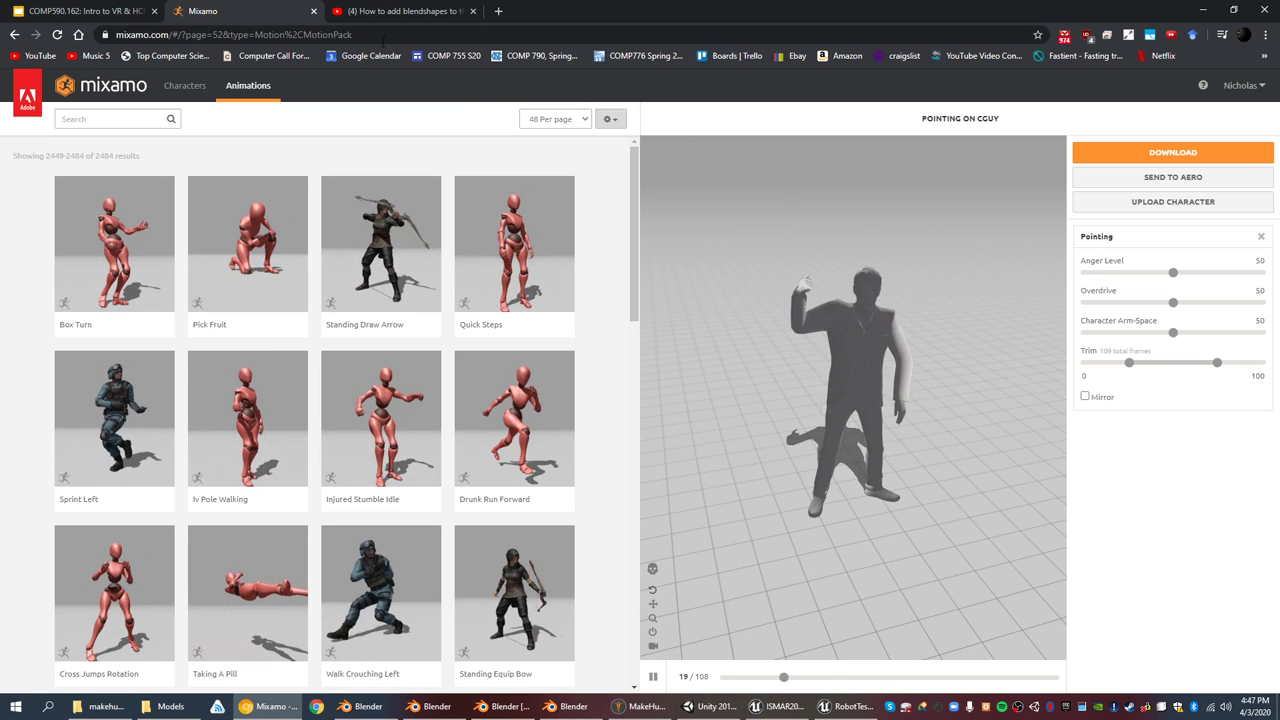
# - Switch to the Animation Pt.3 slides, present the Mixamo points on the Good Human-Making Libraries slide, and leave the slideshow
pyautogui.click(80, 10)
pyautogui.click(1103, 93)
pyautogui.press('Right')
pyautogui.press('Right')
pyautogui.press('Right')
pyautogui.press('Right')
pyautogui.press('Right')
pyautogui.press('Escape')
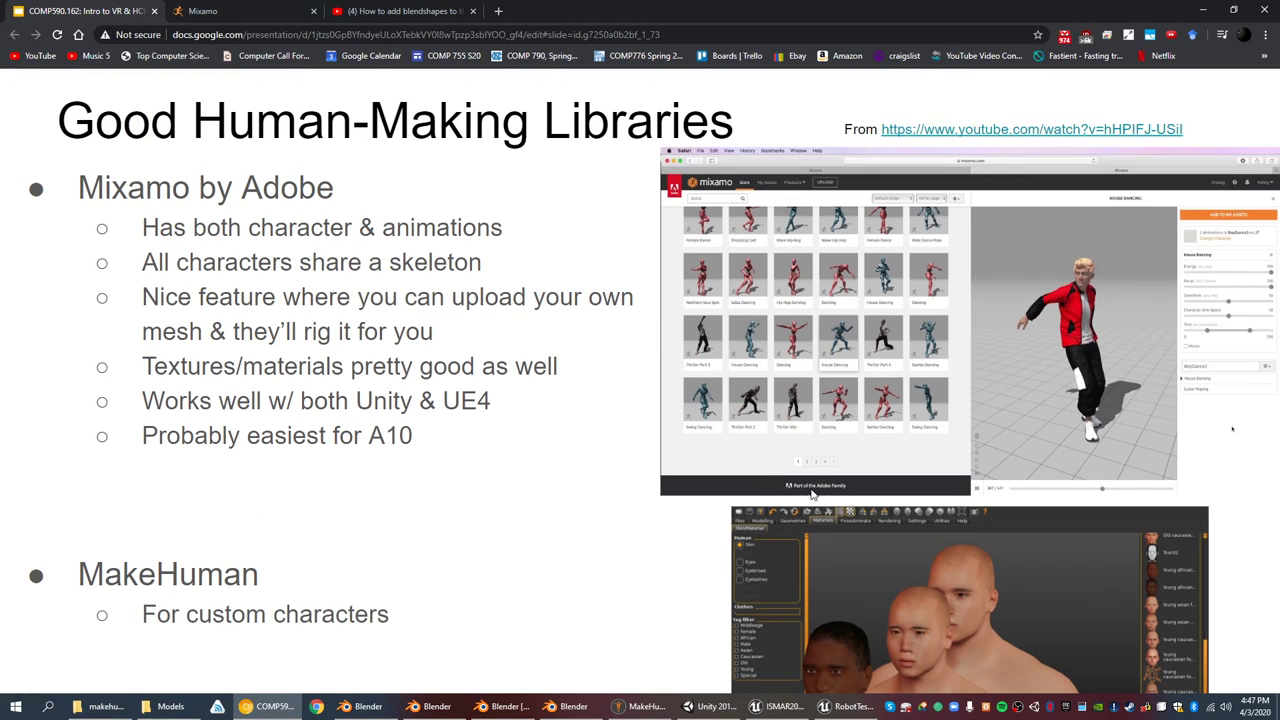
pyautogui.press('Escape')
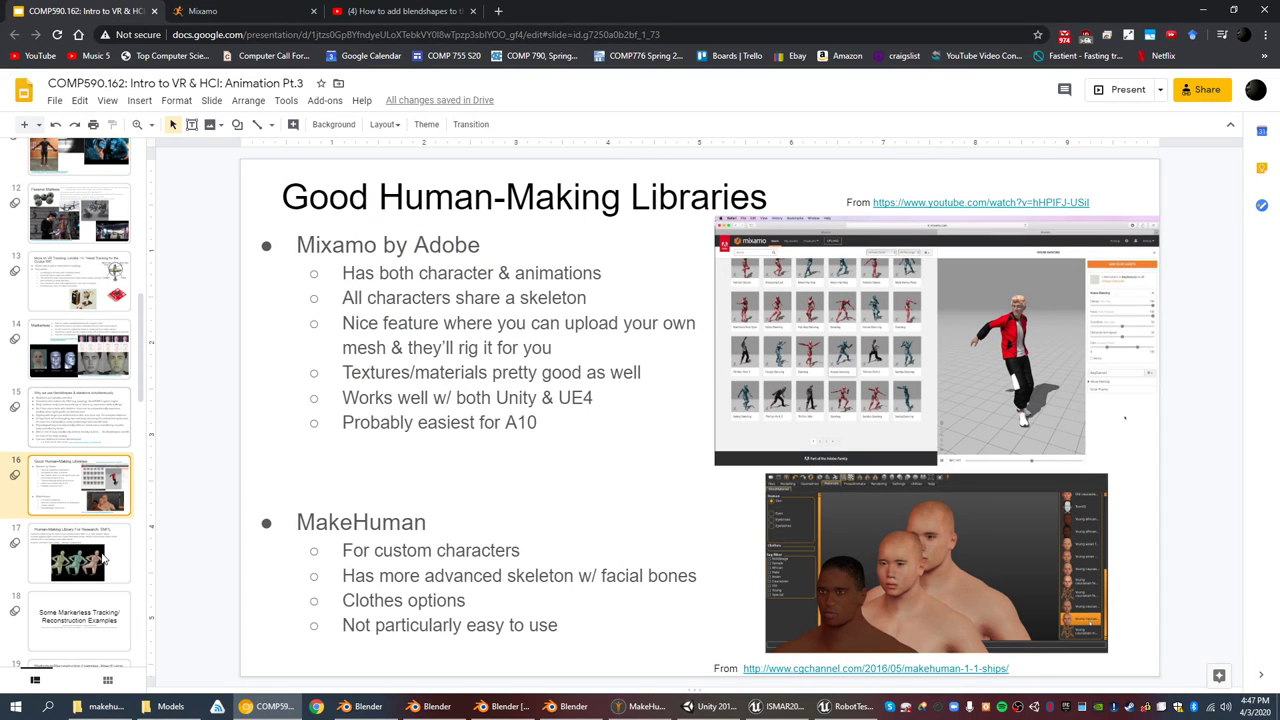
# - Present the Good Human-Making Libraries slide again, reveal the remaining MakeHuman points, and return to the slide editor
pyautogui.scroll(-1, 101, 558)
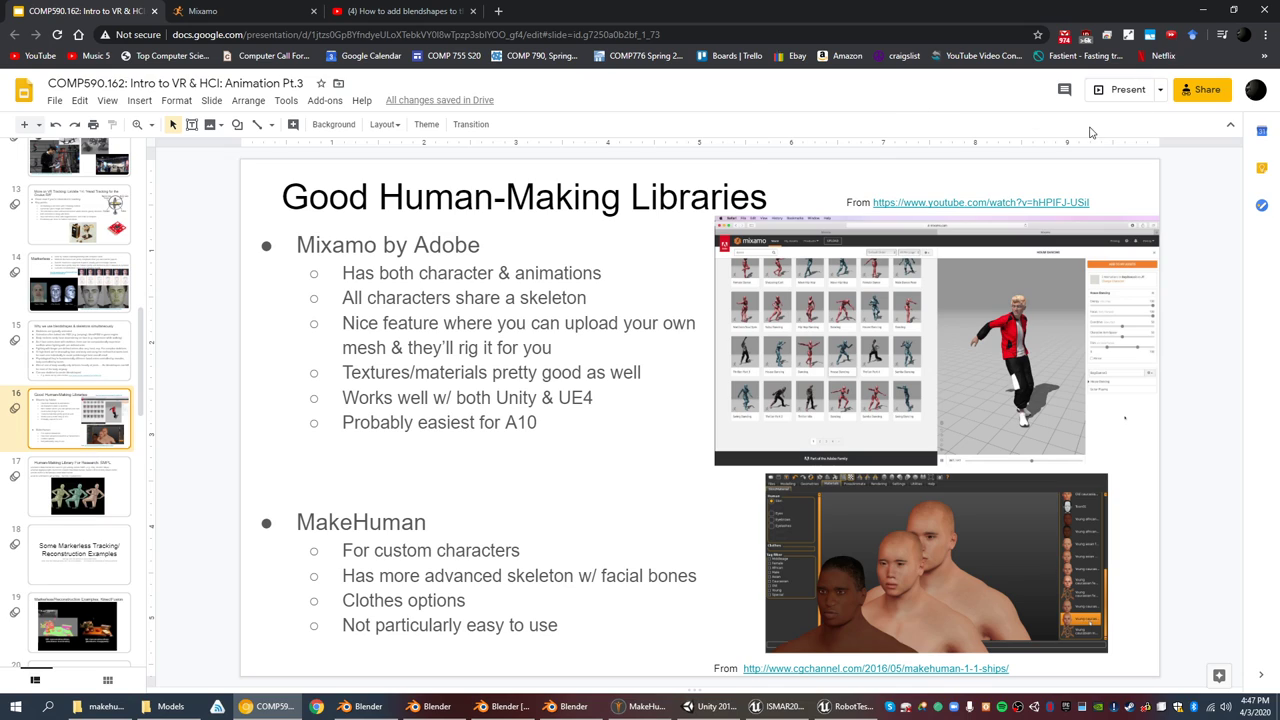
pyautogui.click(1098, 95)
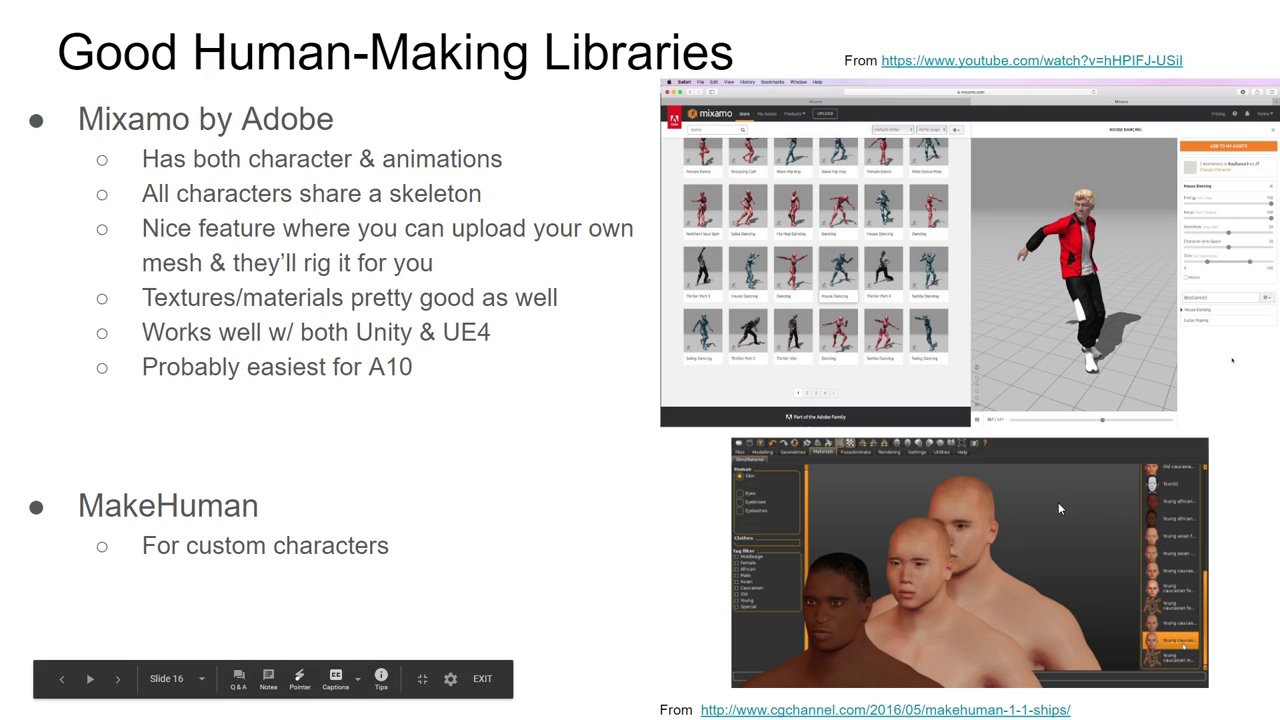
pyautogui.press('Right')
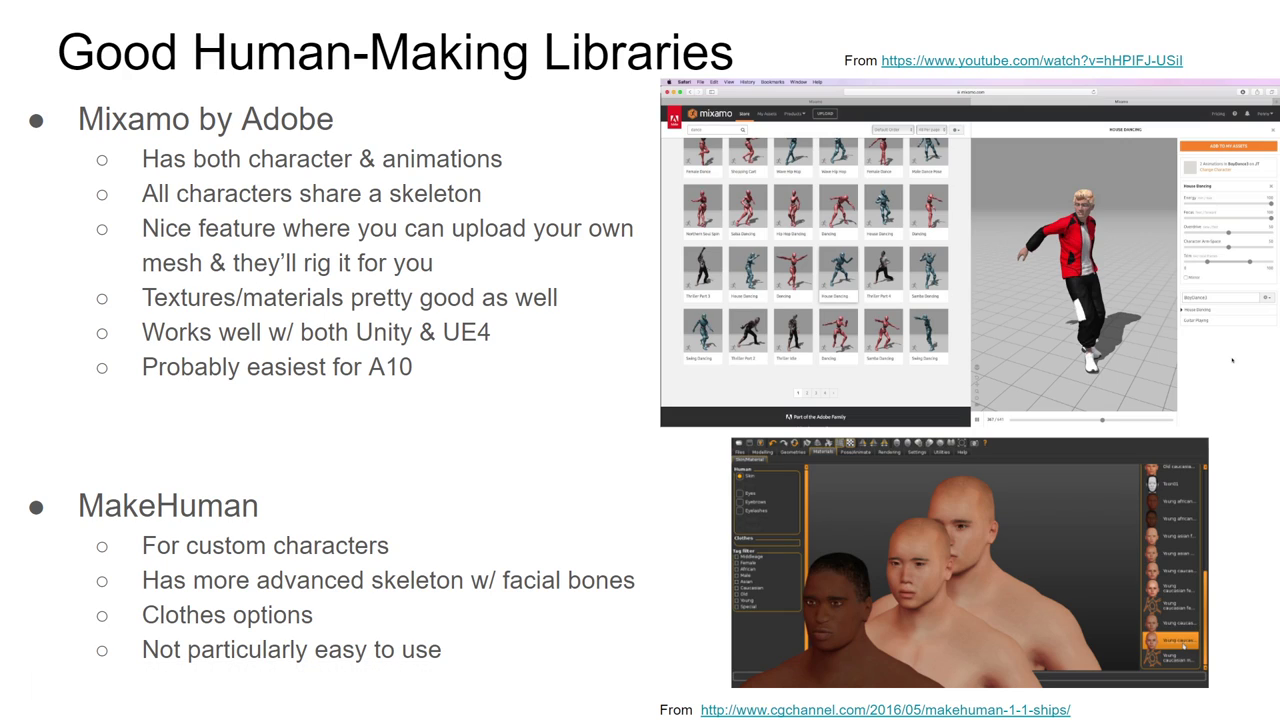
pyautogui.press('Right')
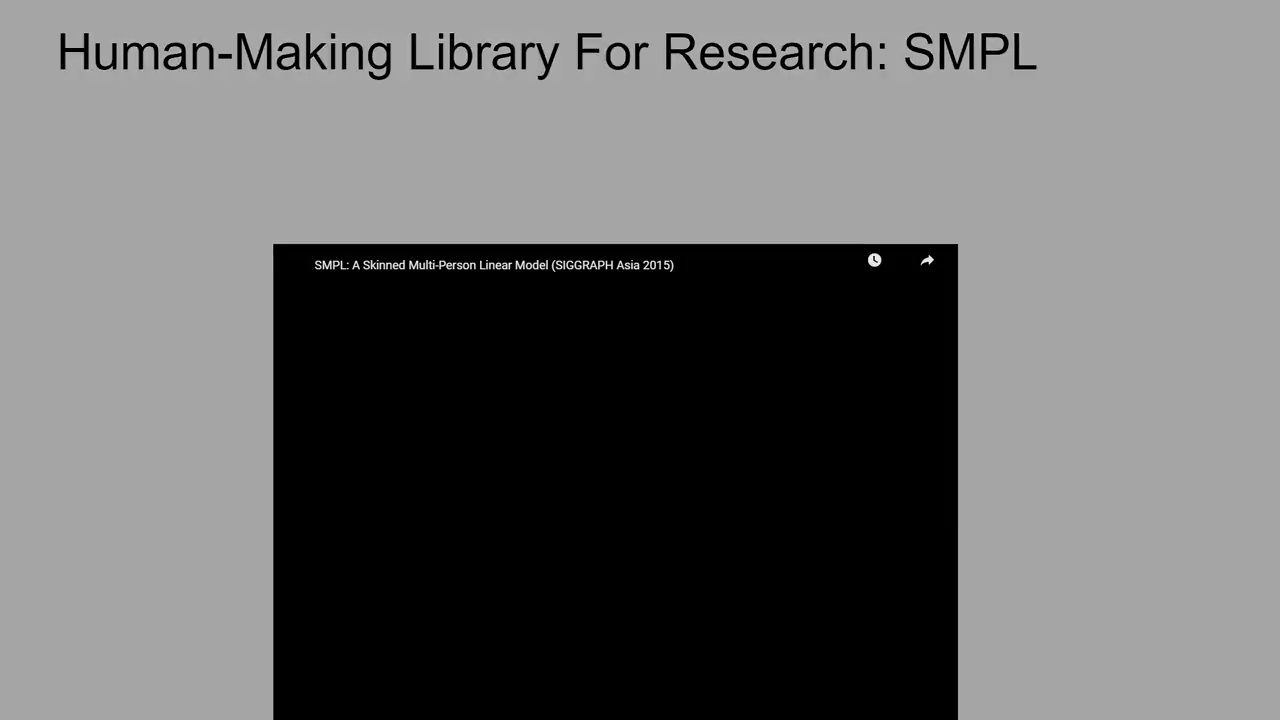
pyautogui.press('Left')
pyautogui.press('Escape')
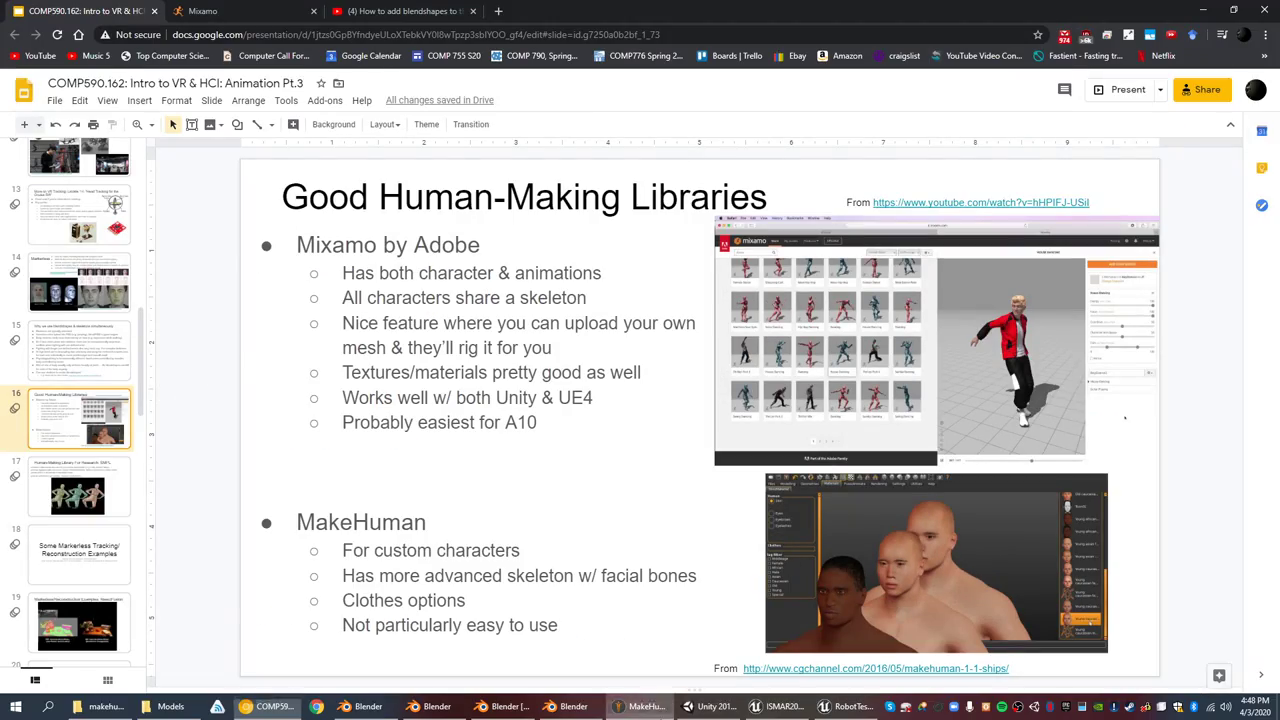
# - Switch to MakeHuman, view the dressed character, and launch a fresh session with makehuman.exe from the makehuman-1.1.1-win32 folder
pyautogui.hotkey('alt', 'Tab')
pyautogui.moveTo(509, 245); pyautogui.dragTo(620, 288)
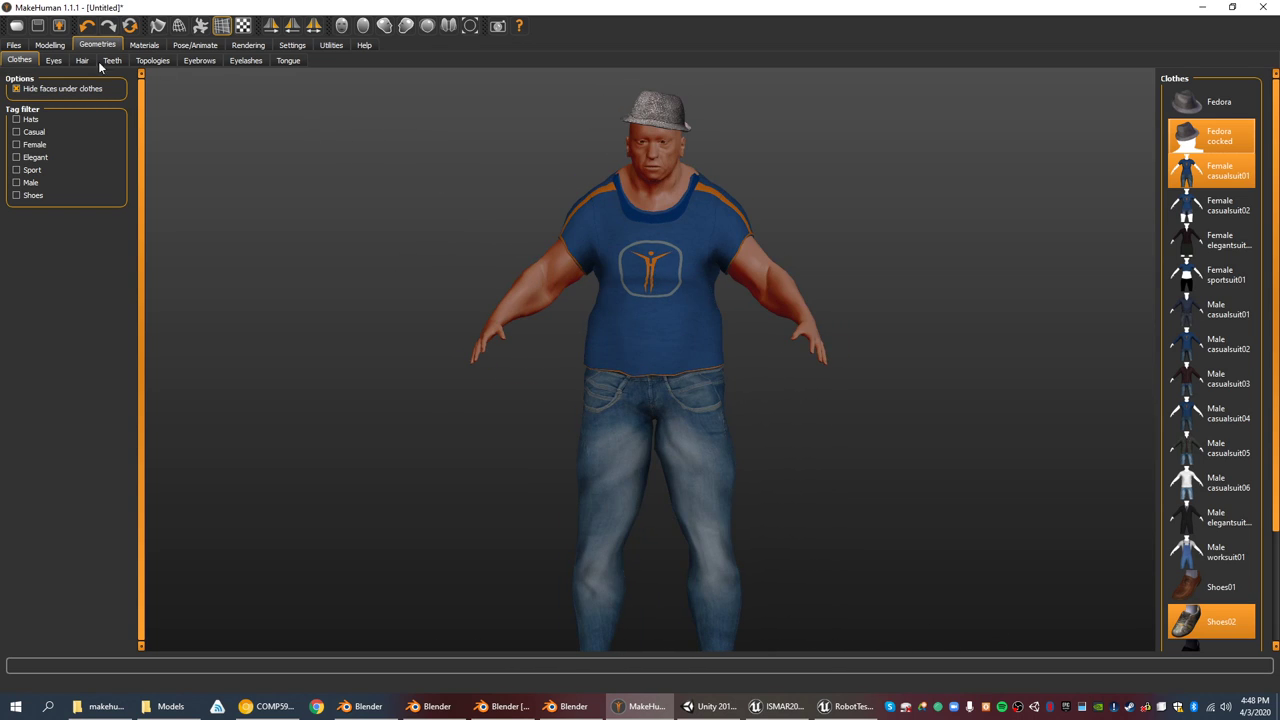
pyautogui.click(104, 707)
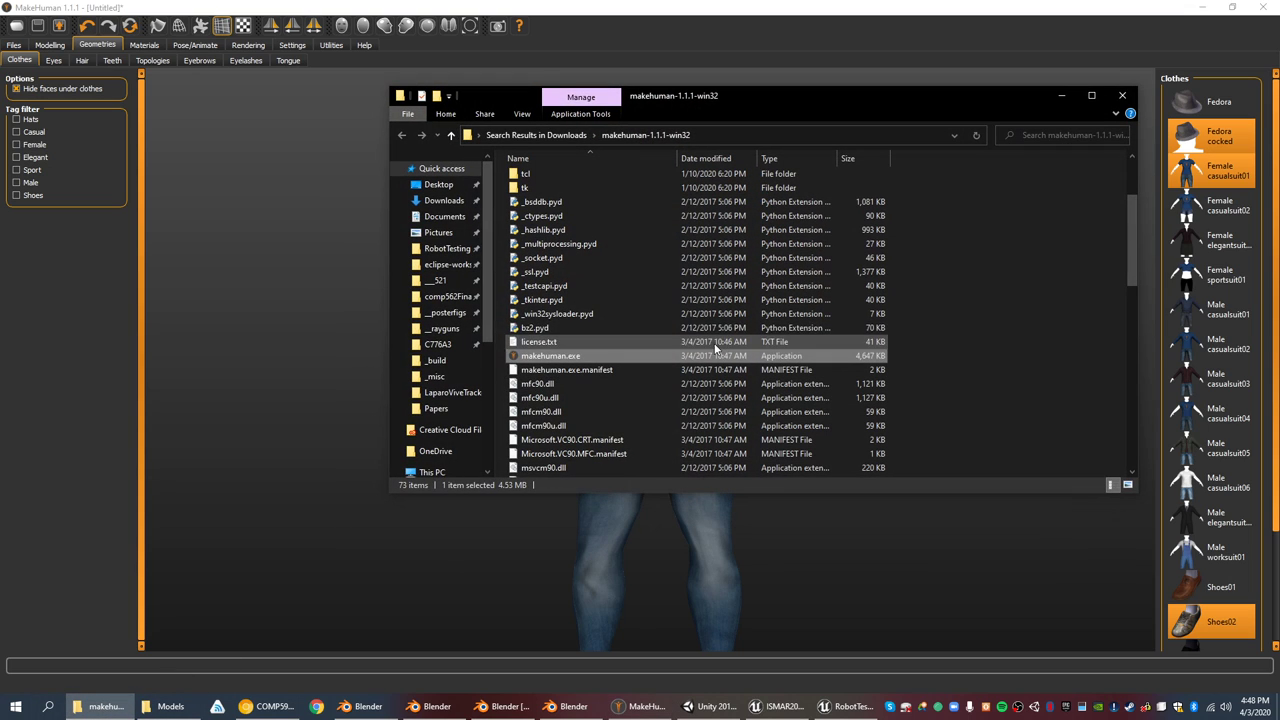
pyautogui.click(1230, 7)
pyautogui.press('Return')
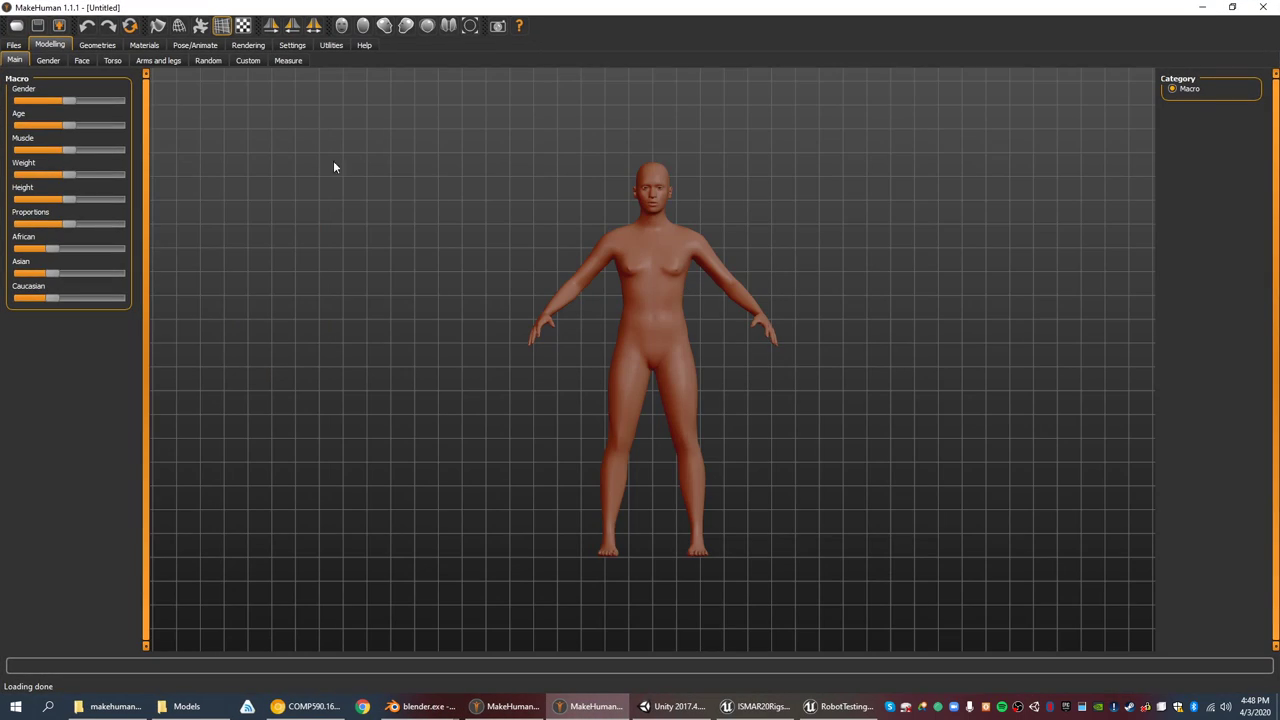
# - Dress the new MakeHuman character in the Fedora cocked hat and the Female casualsuit01 outfit
pyautogui.click(82, 61)
pyautogui.click(66, 61)
pyautogui.click(98, 46)
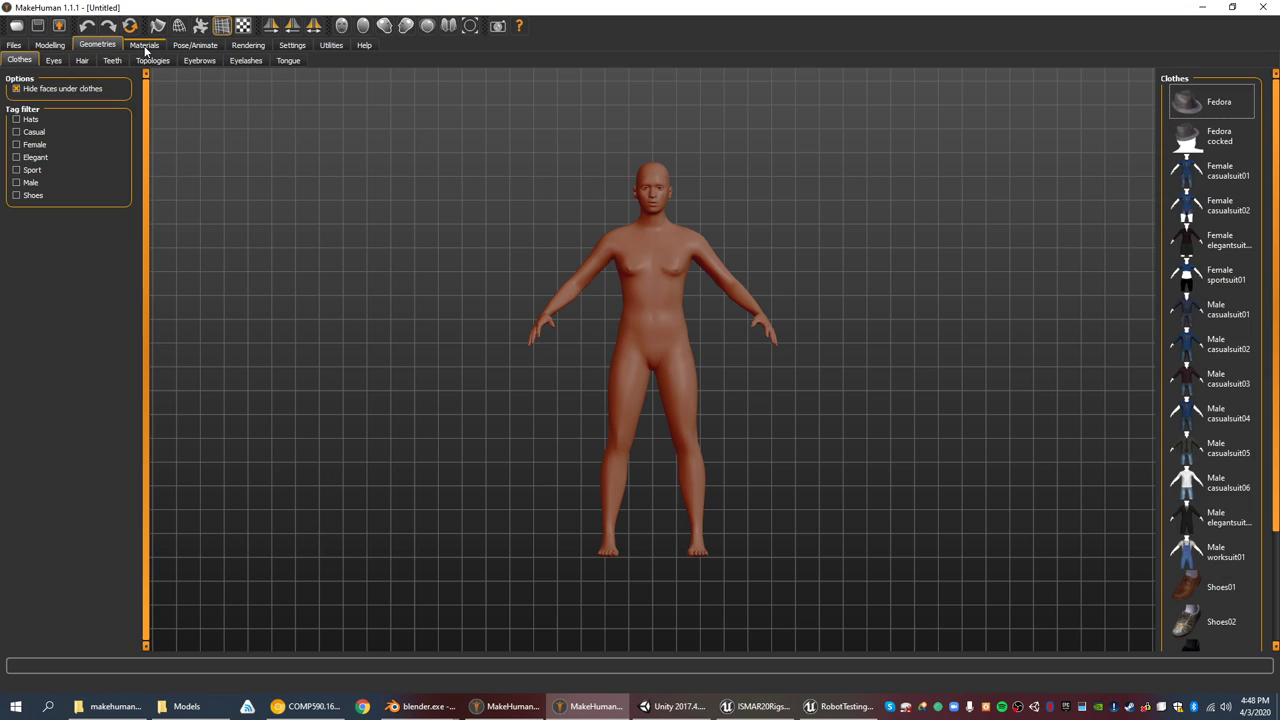
pyautogui.moveTo(883, 260); pyautogui.dragTo(1145, 267)
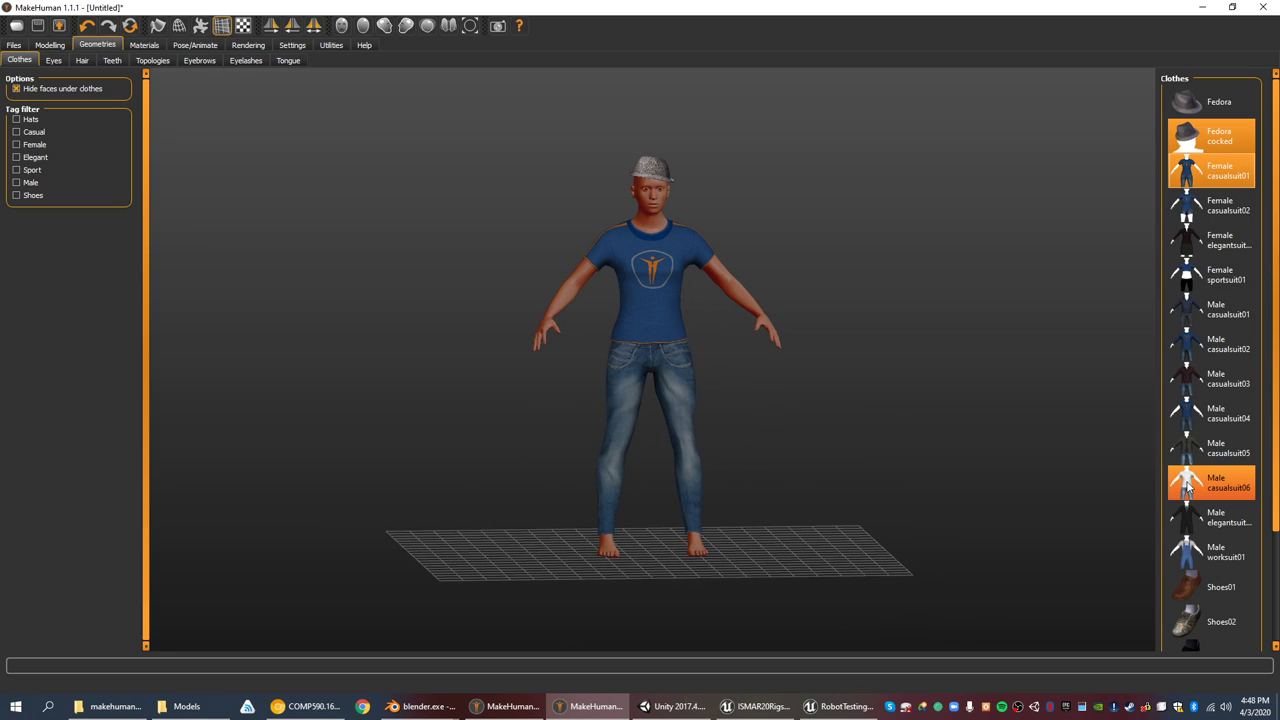
pyautogui.hotkey('alt', 'Tab')
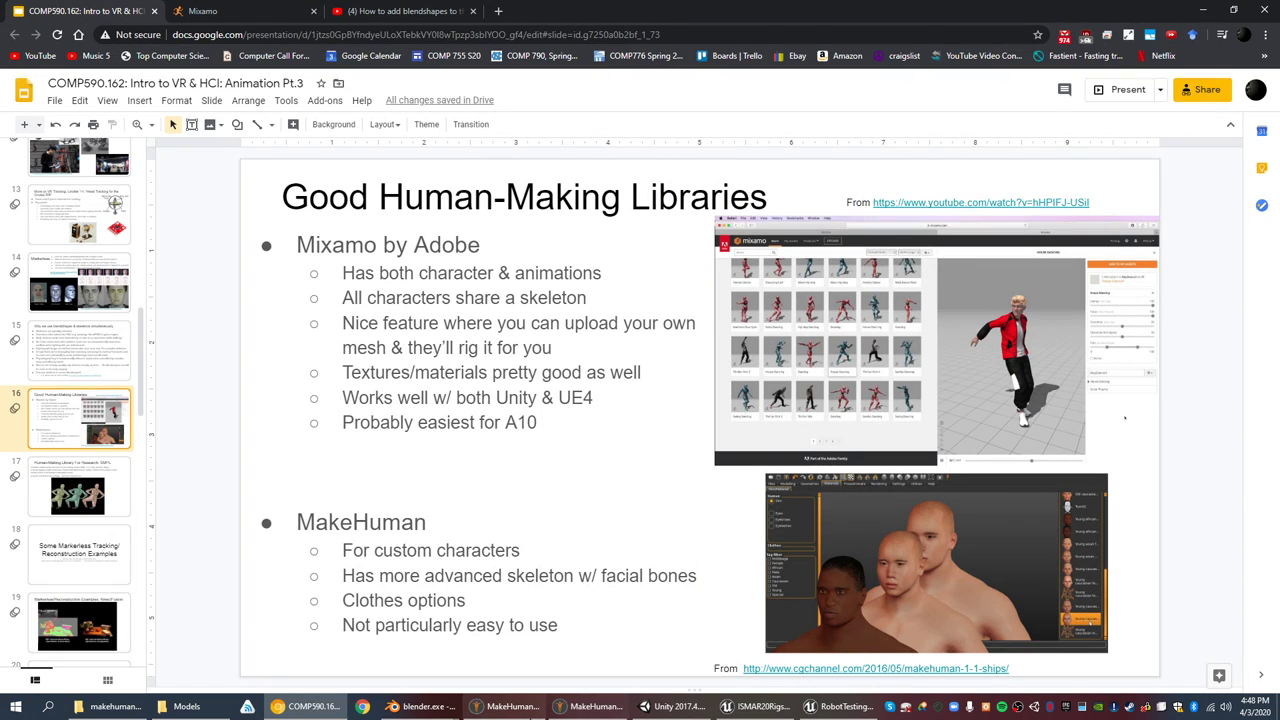
pyautogui.hotkey('alt', 'Tab')
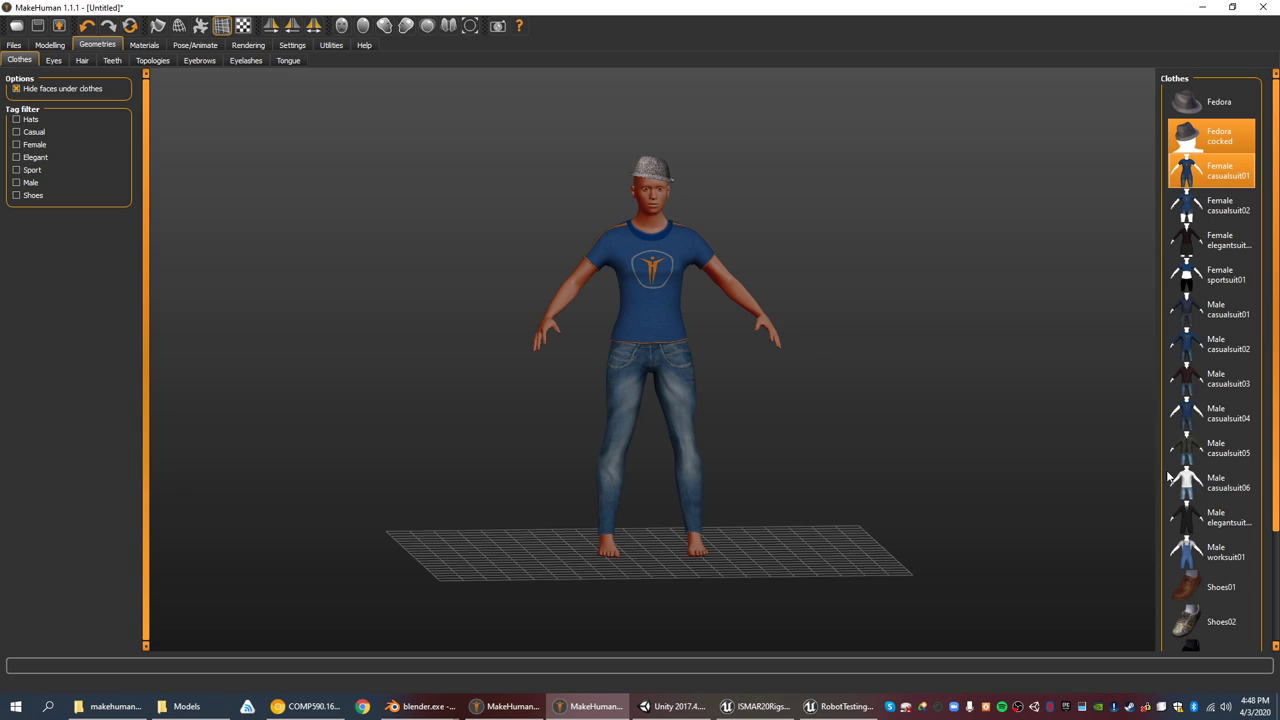
# - Add the blue Shoes06 to the character and view the outfit at an angle
pyautogui.scroll(-3, 1276, 488)
pyautogui.click(1211, 597)
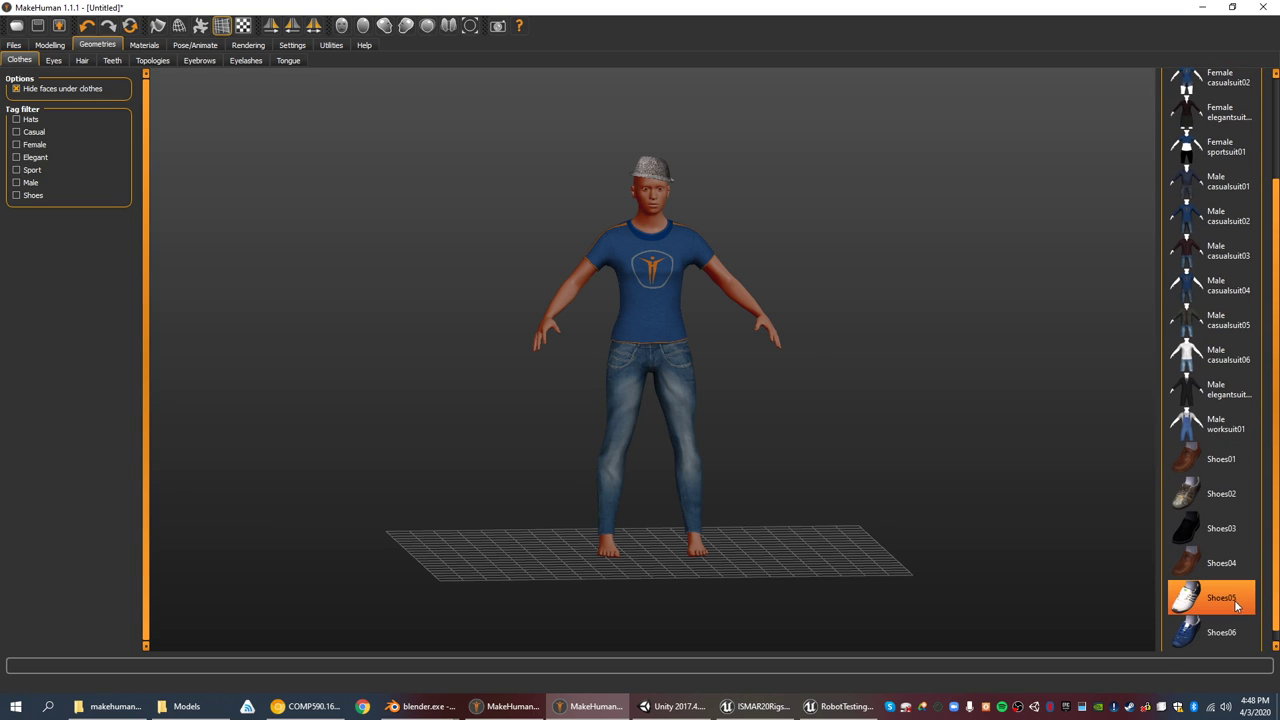
pyautogui.click(1211, 632)
pyautogui.moveTo(852, 371)
pyautogui.mouseDown()
pyautogui.moveTo(729, 409)
pyautogui.moveTo(878, 400)
pyautogui.moveTo(867, 379)
pyautogui.mouseUp()
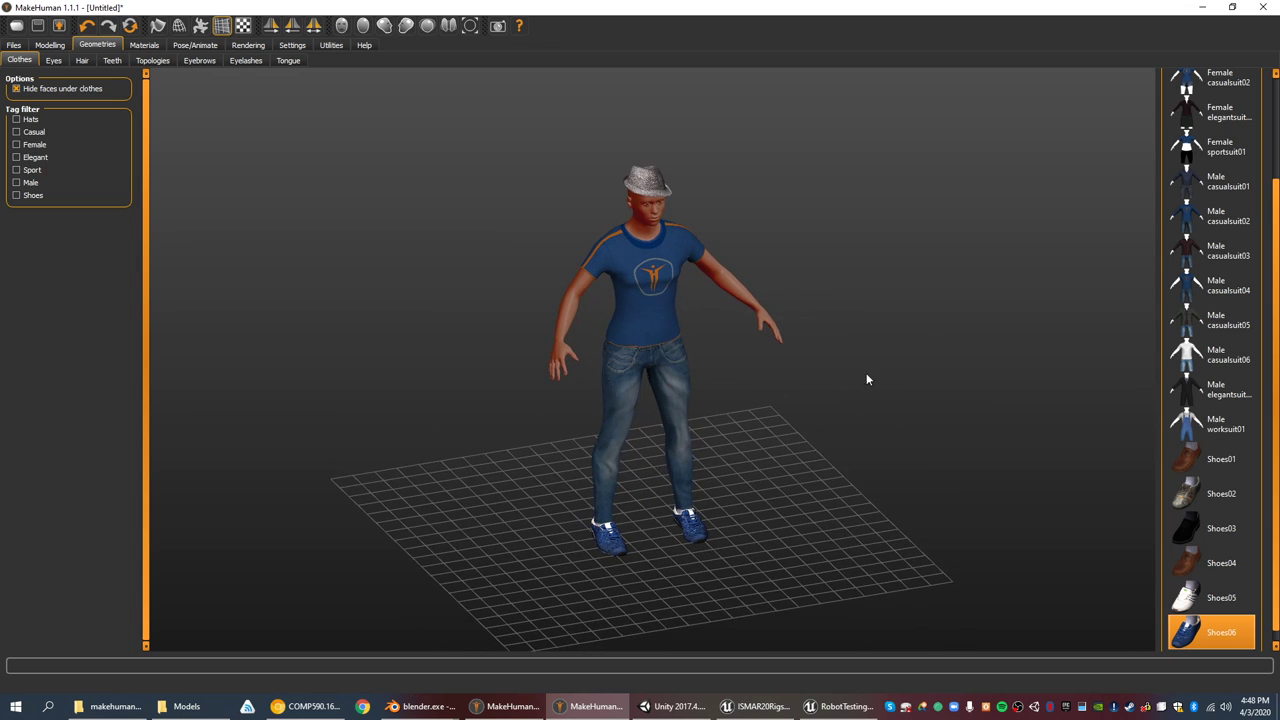
# - Set the character's Gender and Age to their maximum in the main modelling macros
pyautogui.click(15, 45)
pyautogui.click(40, 46)
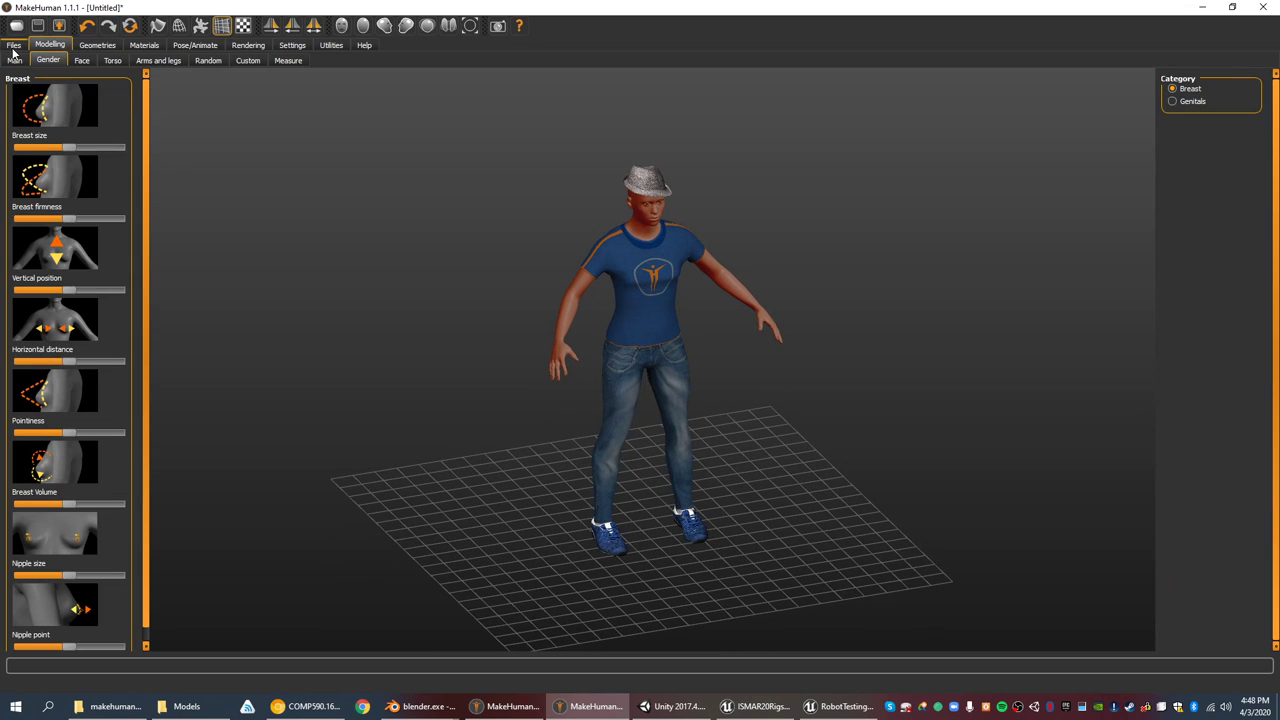
pyautogui.click(14, 60)
pyautogui.moveTo(85, 101); pyautogui.dragTo(319, 103)
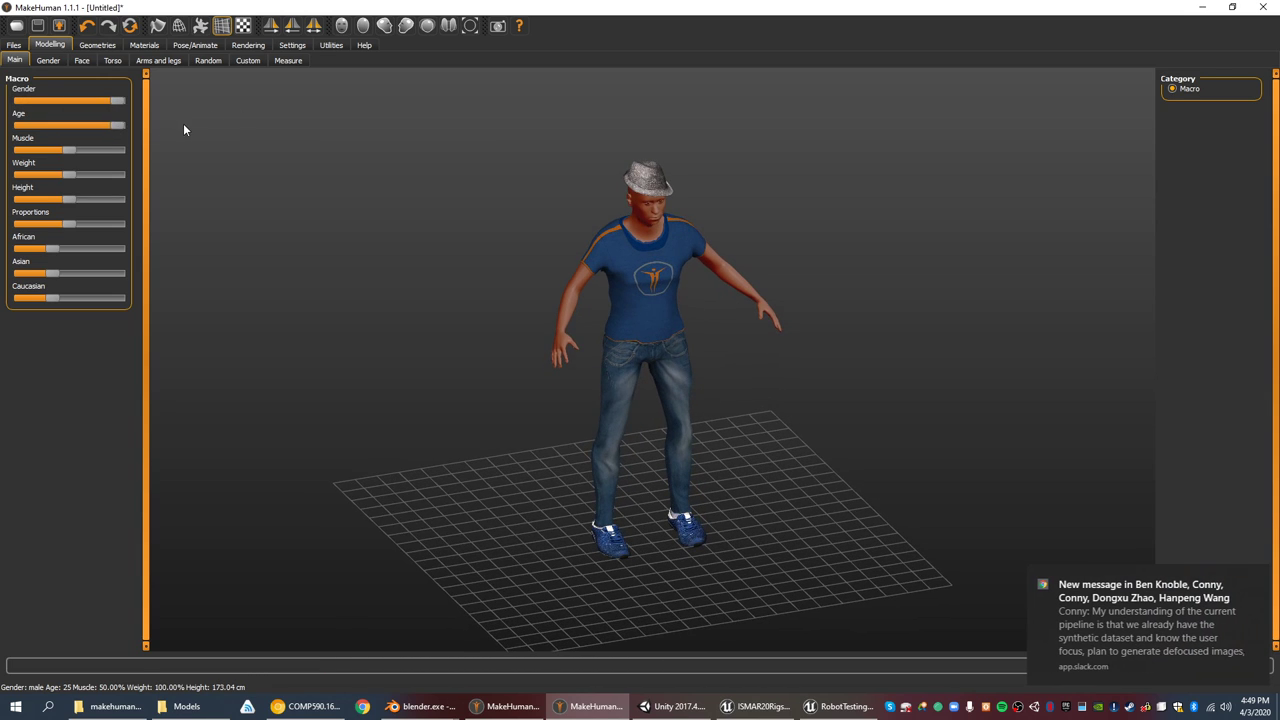
pyautogui.moveTo(56, 126); pyautogui.dragTo(124, 116)
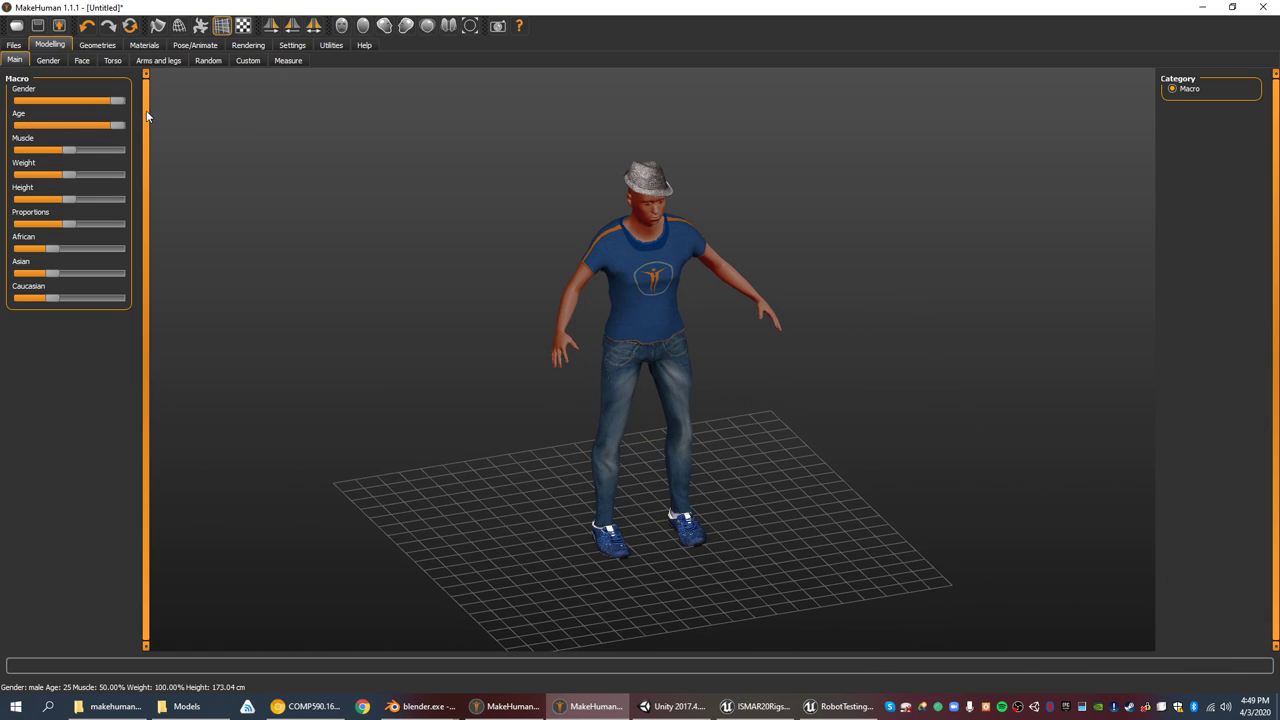
# - Raise the character's Muscle and Weight to their maximum and inspect the upper body
pyautogui.moveTo(68, 149); pyautogui.dragTo(236, 152)
pyautogui.press('1')
pyautogui.scroll(-5, 601, 178)
pyautogui.scroll(10, 602, 178)
pyautogui.moveTo(602, 178)
pyautogui.mouseDown()
pyautogui.moveTo(613, 239)
pyautogui.moveTo(600, 169)
pyautogui.mouseUp()
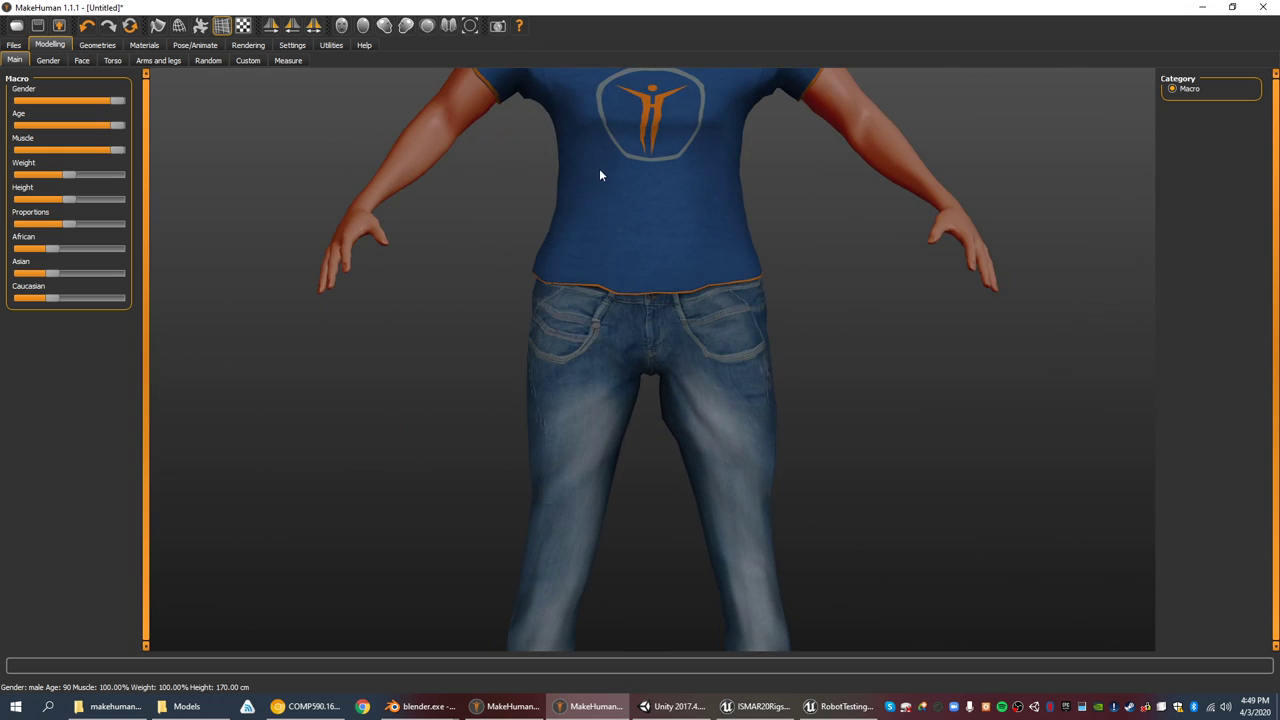
pyautogui.scroll(-3, 601, 262)
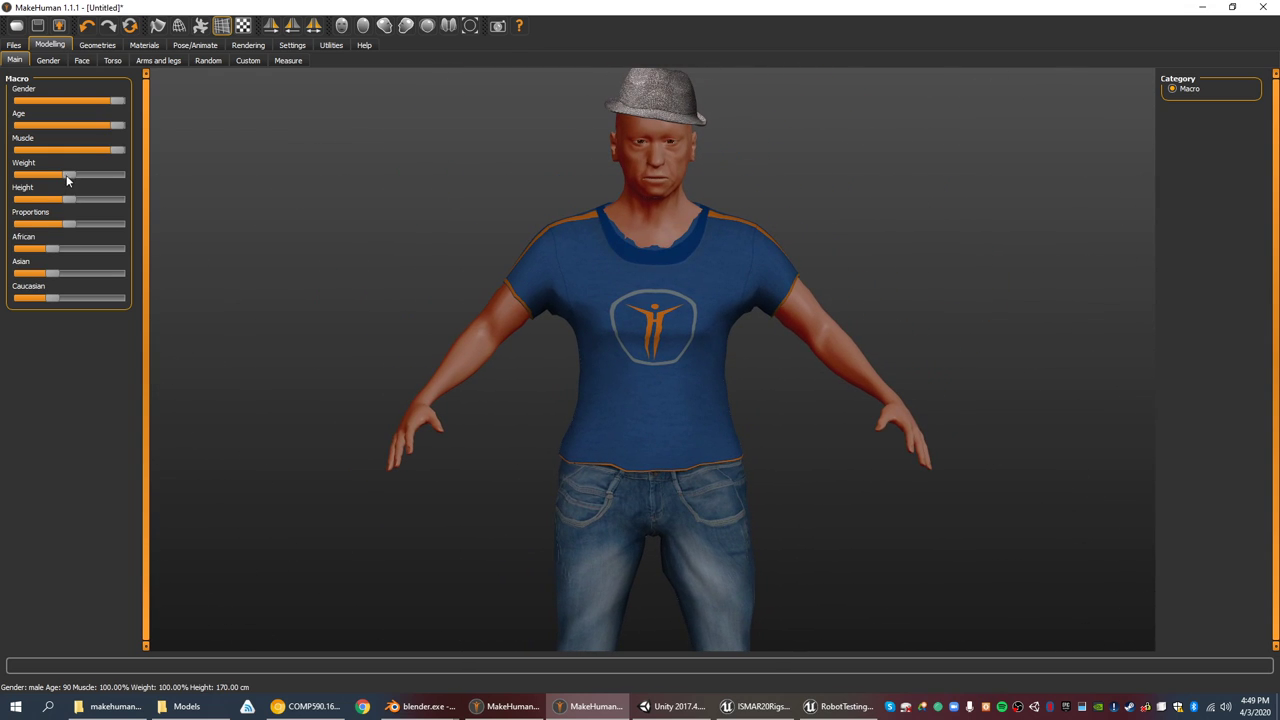
pyautogui.moveTo(67, 175); pyautogui.dragTo(154, 176)
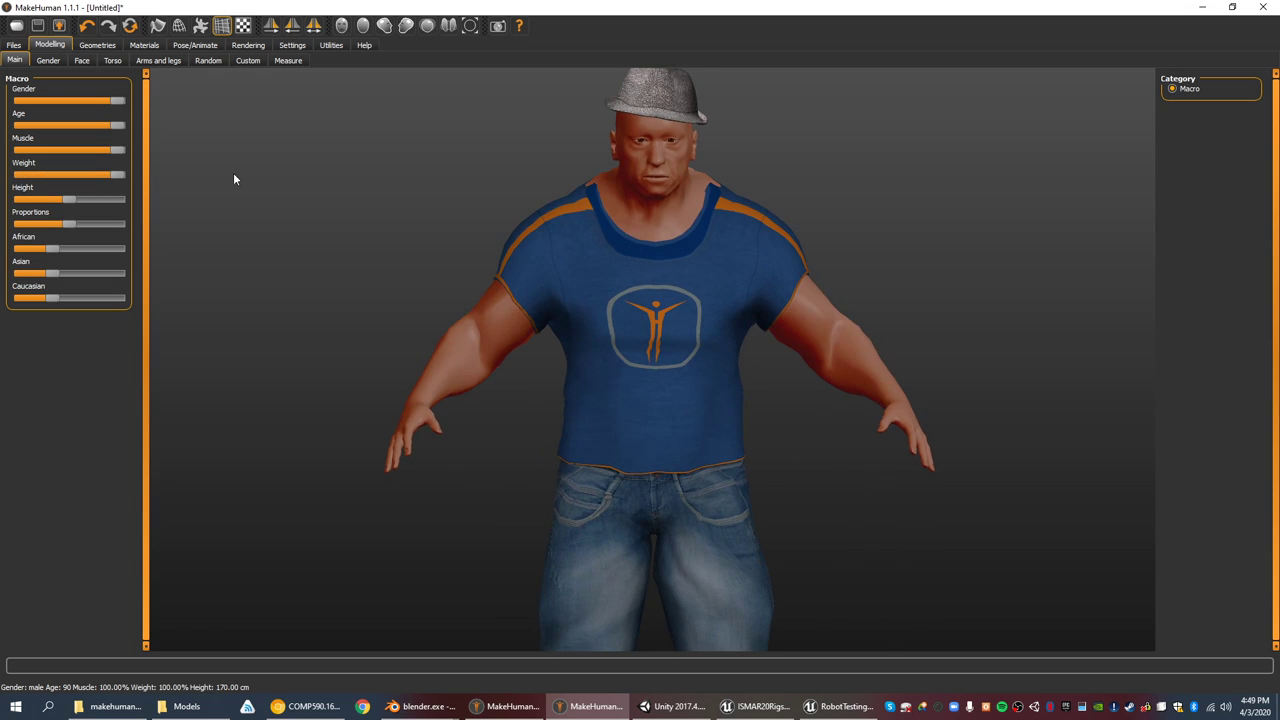
pyautogui.moveTo(417, 253); pyautogui.dragTo(565, 210)
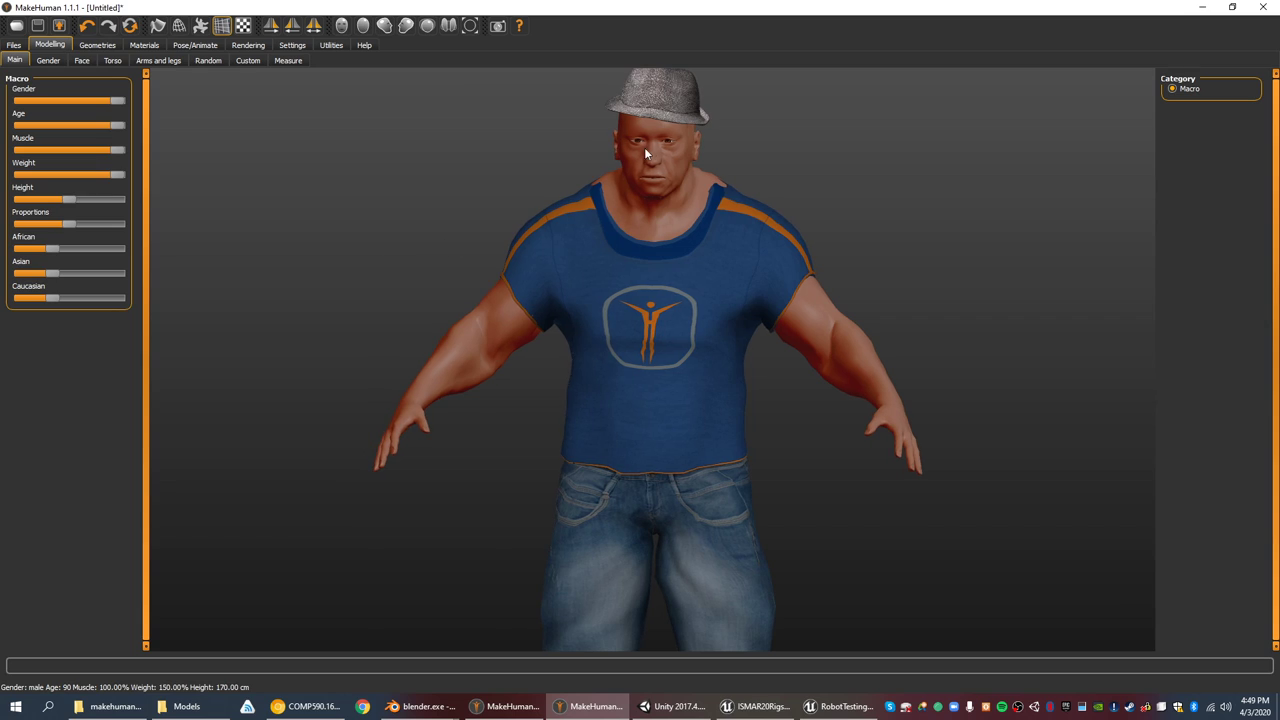
# - Lower the character's Height and Proportions to their minimum and view the full body
pyautogui.moveTo(87, 200); pyautogui.dragTo(14, 226)
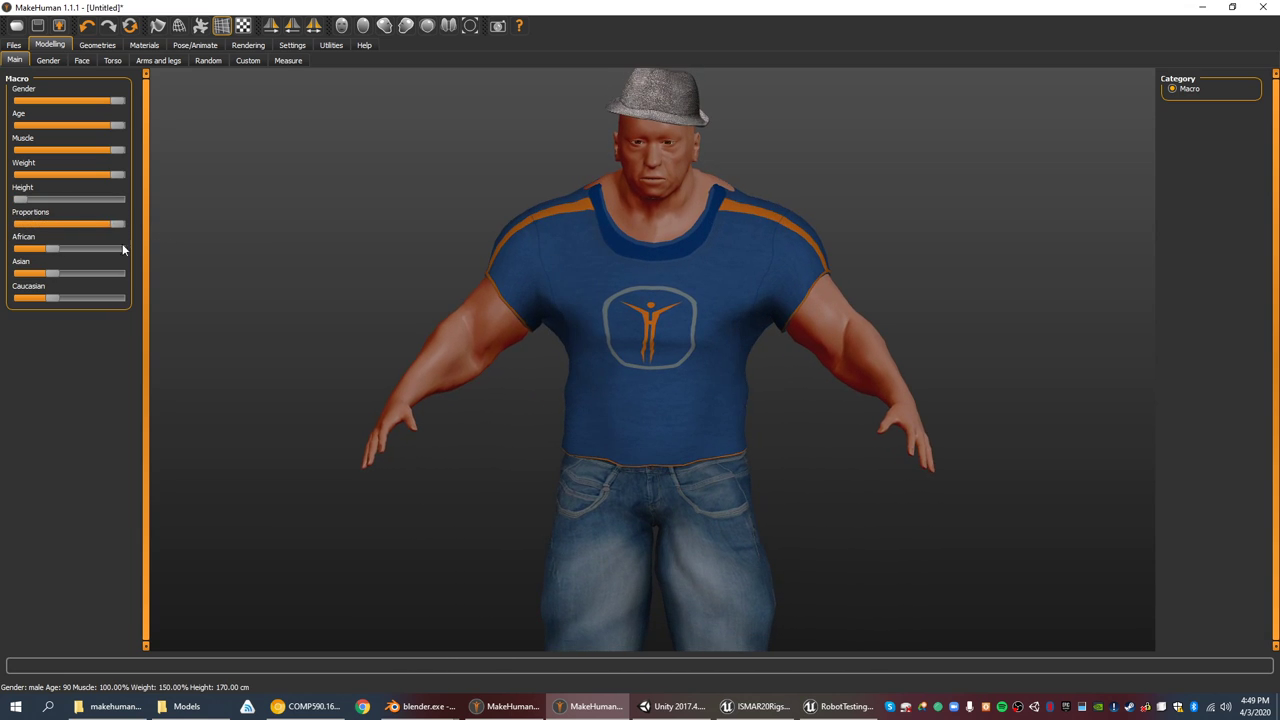
pyautogui.moveTo(331, 334); pyautogui.dragTo(298, 265)
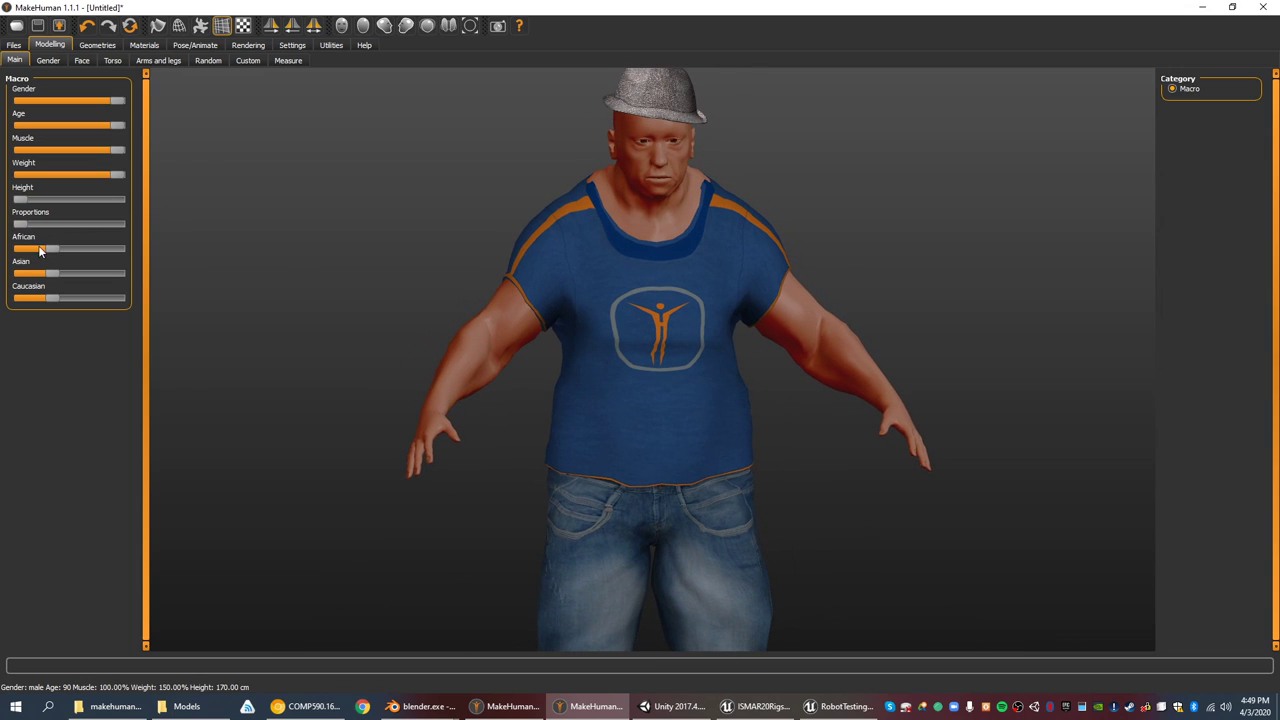
pyautogui.scroll(-6, 374, 262)
pyautogui.moveTo(289, 266)
pyautogui.mouseDown()
pyautogui.moveTo(354, 300)
pyautogui.moveTo(477, 286)
pyautogui.moveTo(291, 279)
pyautogui.mouseUp()
pyautogui.scroll(-3, 556, 280)
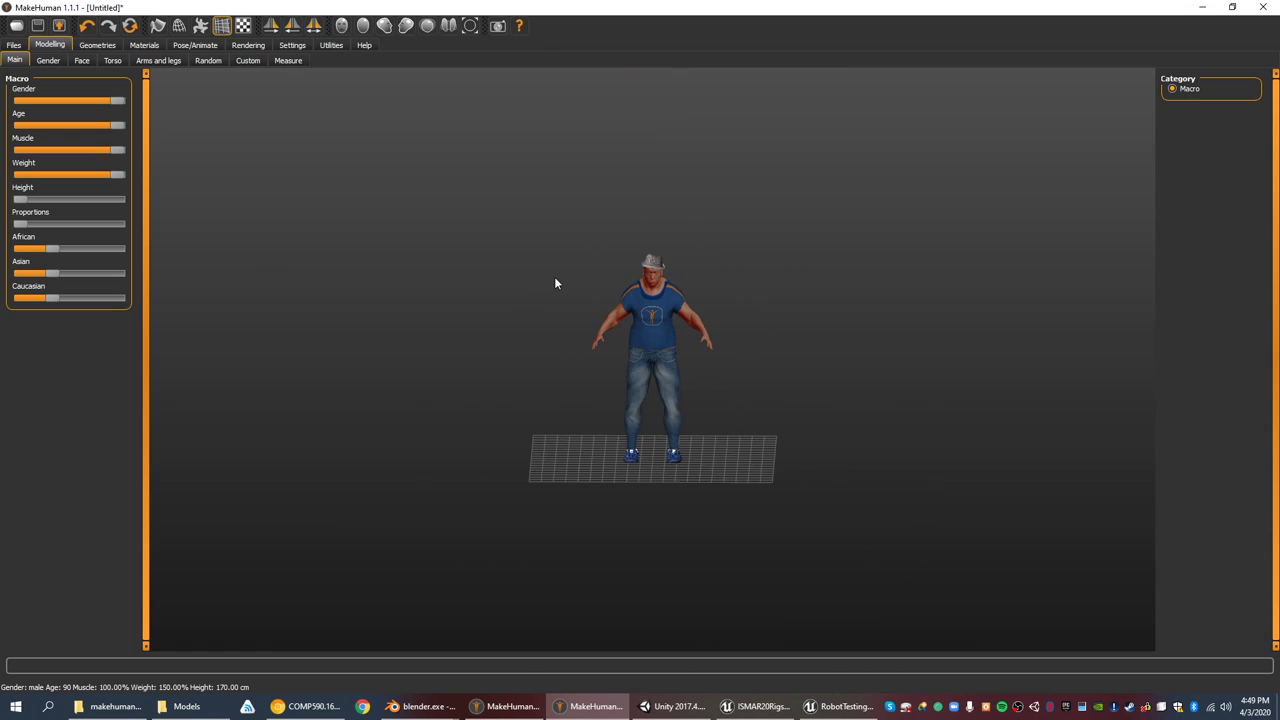
# - Try several skin materials on the character, including the black-and-white Toon01, and return to the Default skin
pyautogui.scroll(10, 550, 284)
pyautogui.click(113, 46)
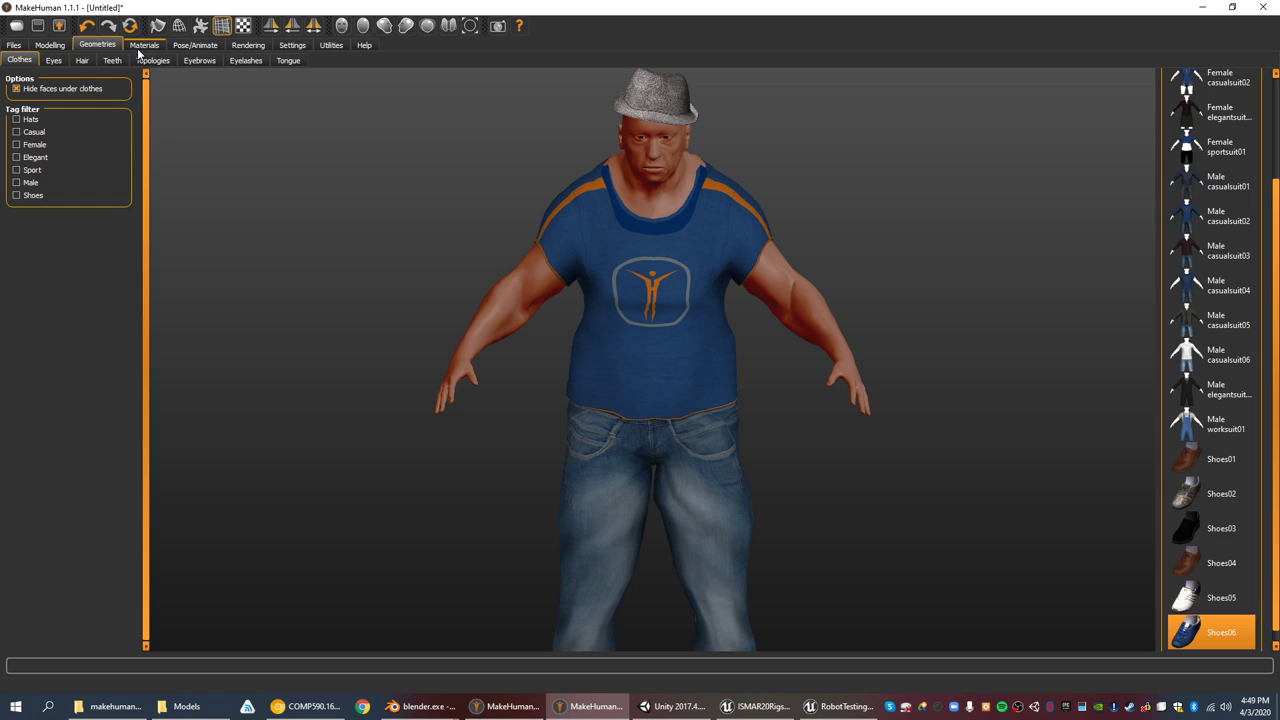
pyautogui.click(143, 46)
pyautogui.click(1190, 205)
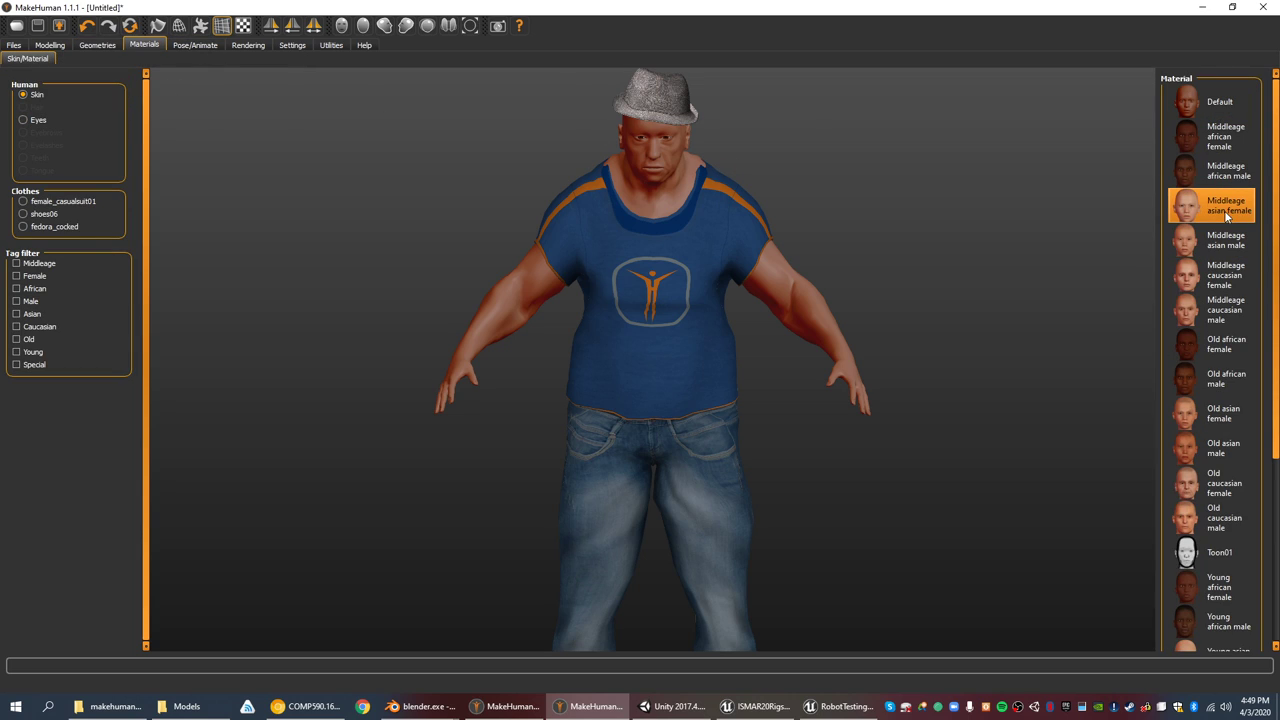
pyautogui.click(1215, 205)
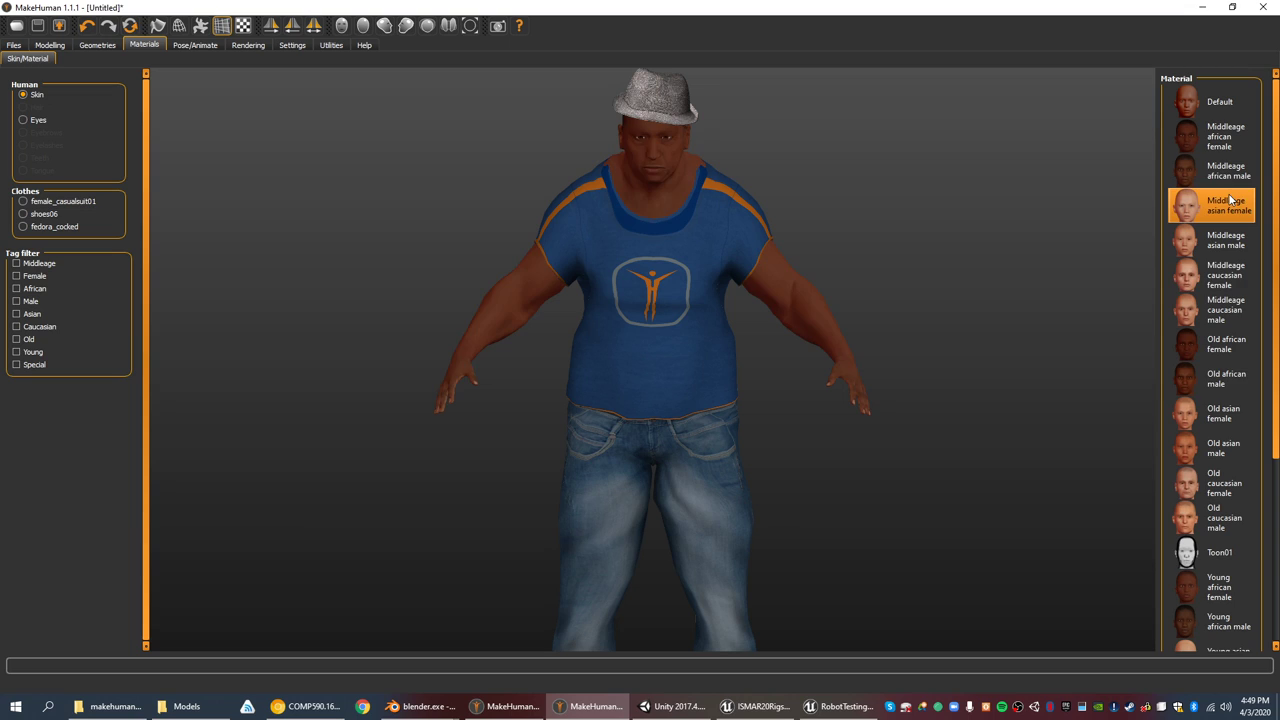
pyautogui.click(1220, 378)
pyautogui.click(1219, 532)
pyautogui.click(1219, 545)
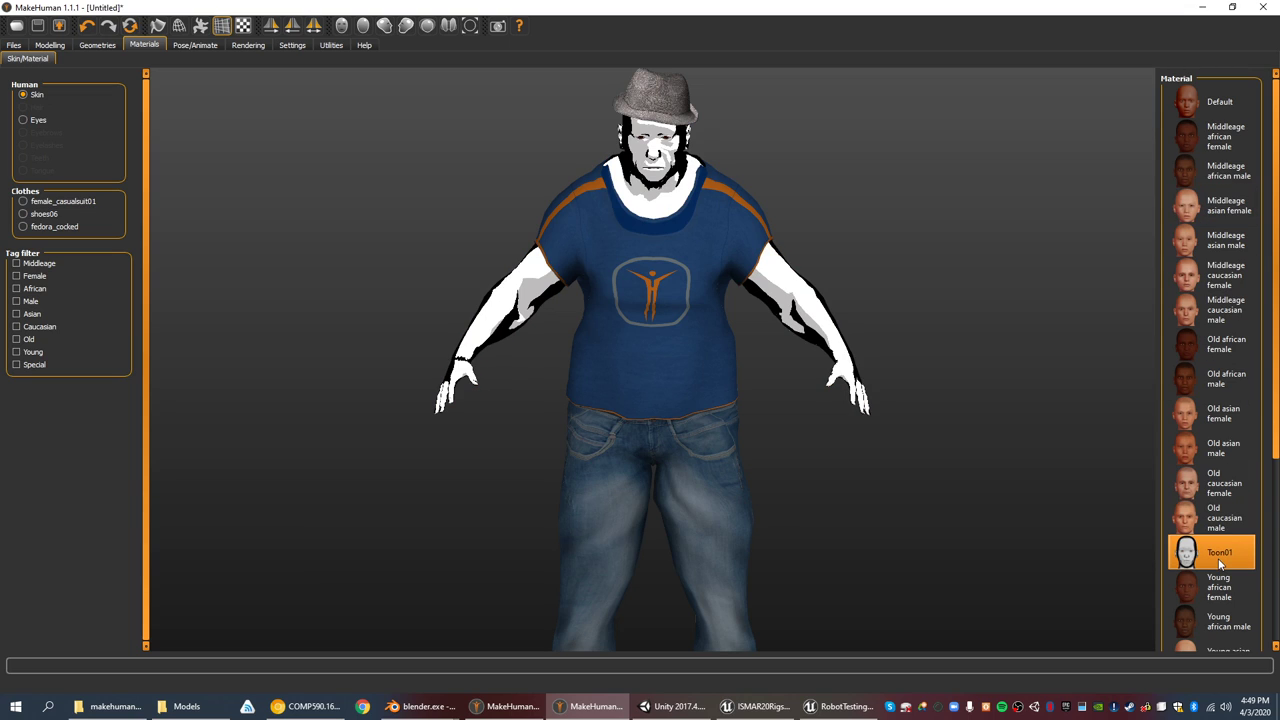
pyautogui.moveTo(926, 338); pyautogui.dragTo(1003, 372)
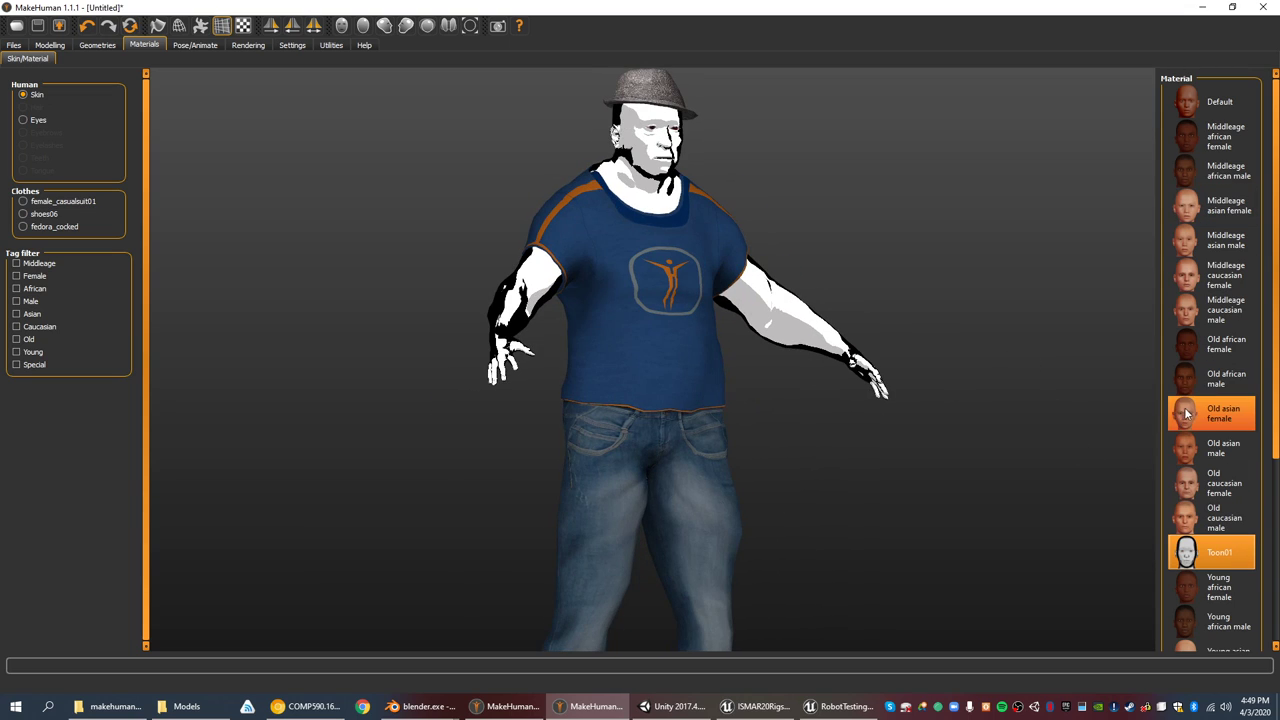
pyautogui.click(1200, 101)
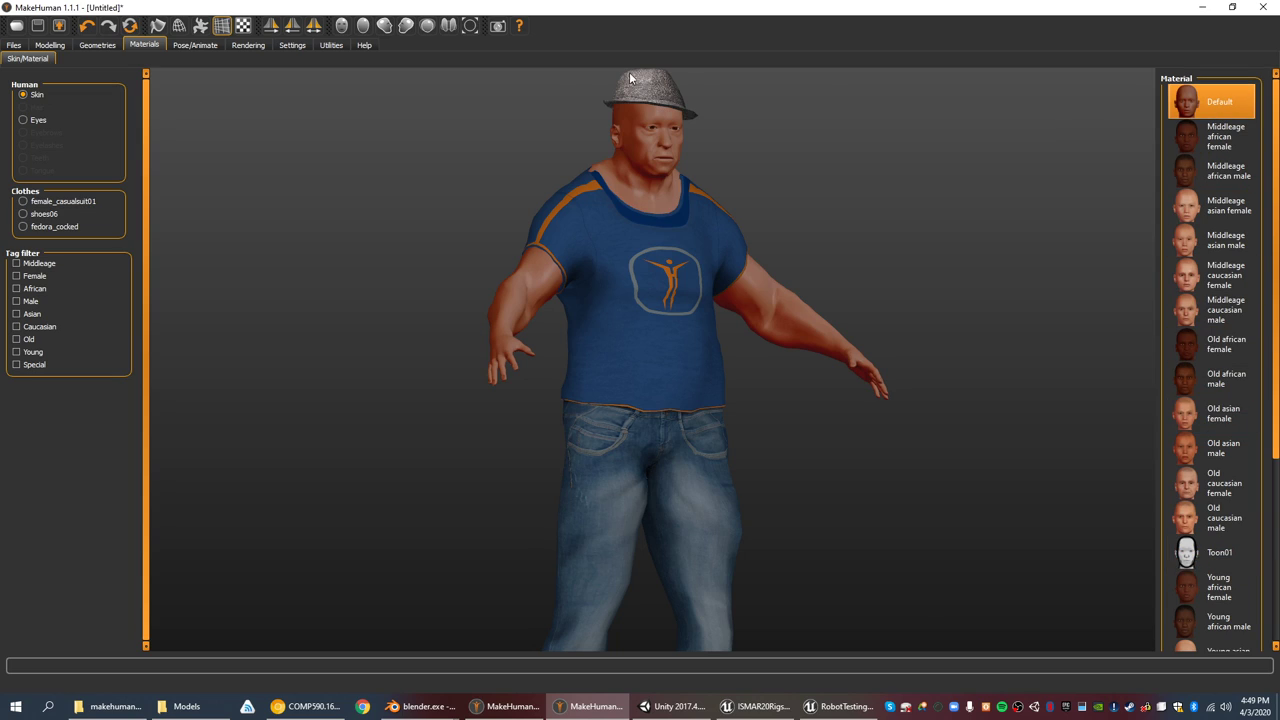
# - Apply the Game engine rig preset to the character and inspect its bones around the torso and head
pyautogui.click(192, 46)
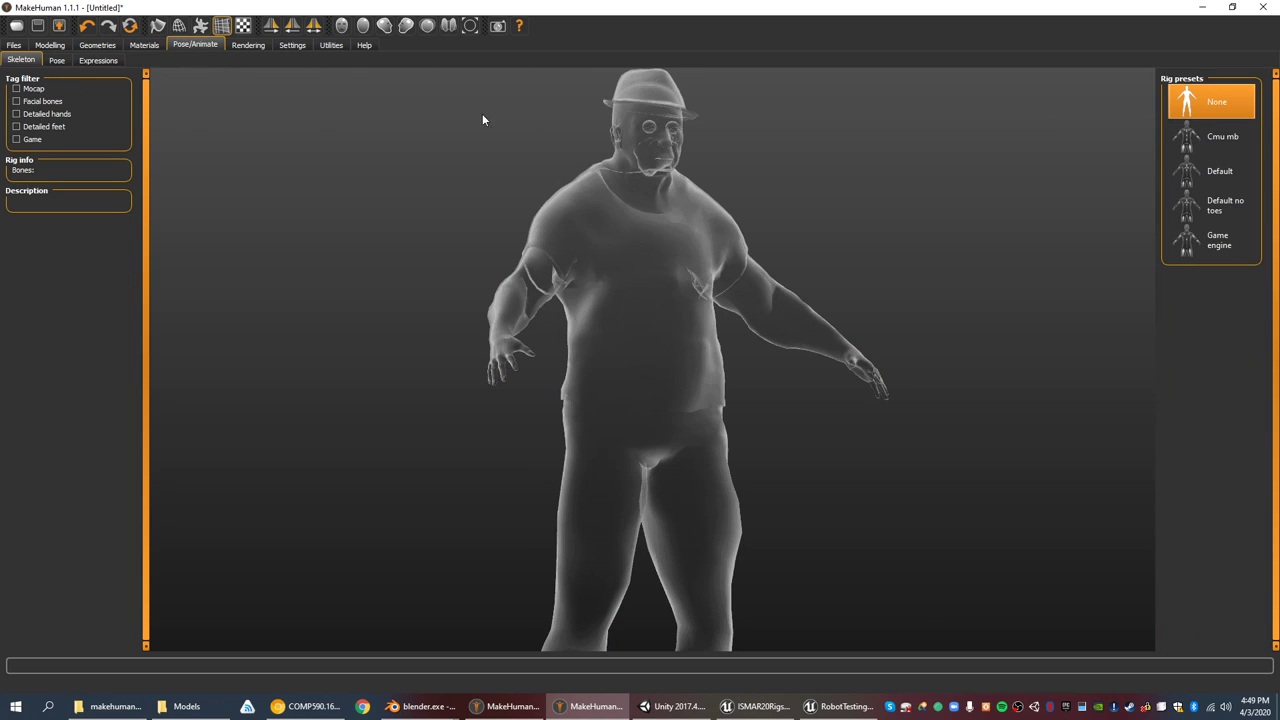
pyautogui.moveTo(775, 173)
pyautogui.mouseDown()
pyautogui.moveTo(686, 166)
pyautogui.moveTo(737, 157)
pyautogui.moveTo(663, 243)
pyautogui.moveTo(645, 173)
pyautogui.moveTo(663, 206)
pyautogui.moveTo(769, 181)
pyautogui.mouseUp()
pyautogui.click(1218, 244)
pyautogui.scroll(3, 736, 262)
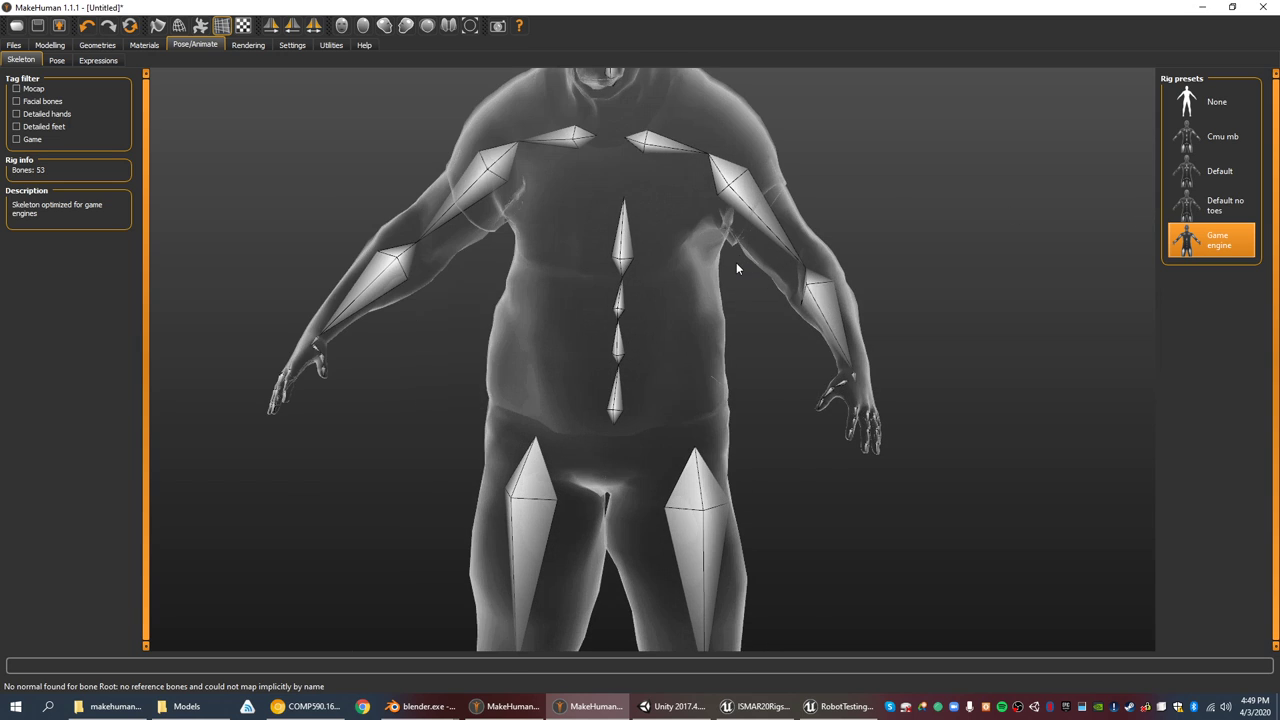
pyautogui.scroll(-6, 736, 262)
pyautogui.scroll(6, 622, 481)
pyautogui.moveTo(776, 196); pyautogui.dragTo(769, 337, button='middle')
pyautogui.scroll(4, 711, 213)
pyautogui.moveTo(770, 314); pyautogui.dragTo(763, 230)
# - Try the Cmu mb and Default no toes rigs, settle on the Default rig preset and inspect its facial bones
pyautogui.click(1168, 146)
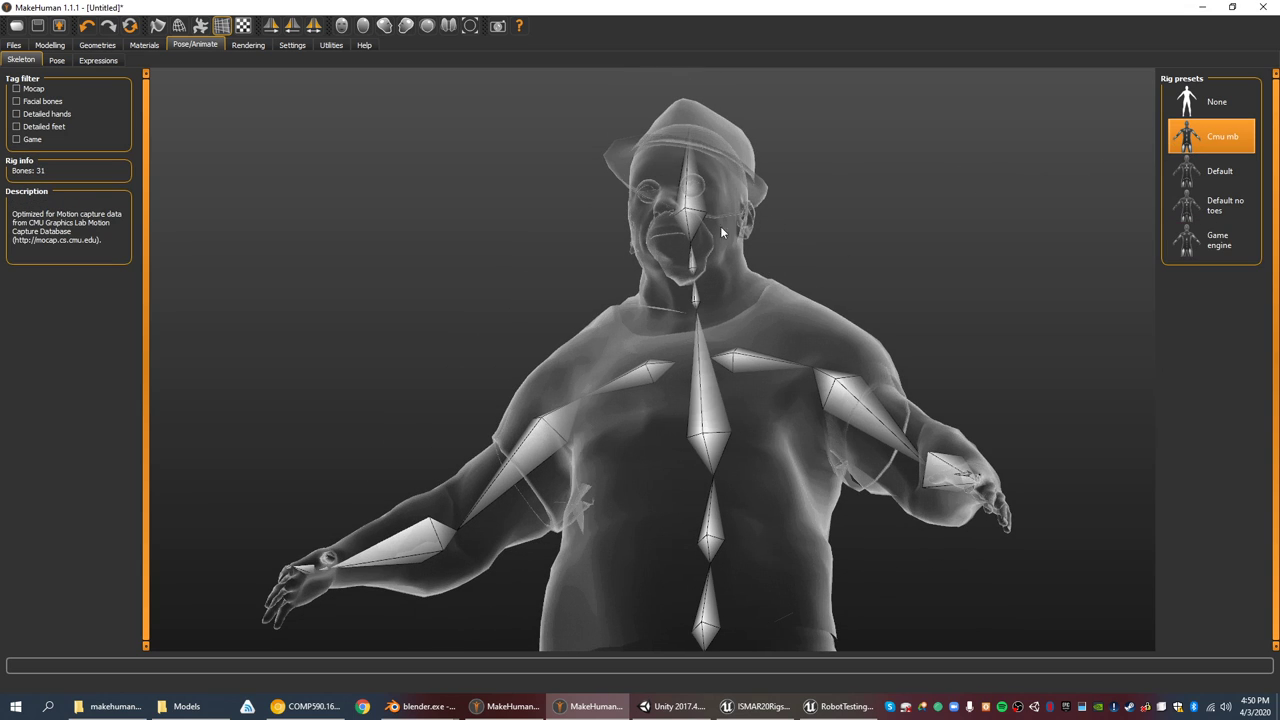
pyautogui.click(1212, 205)
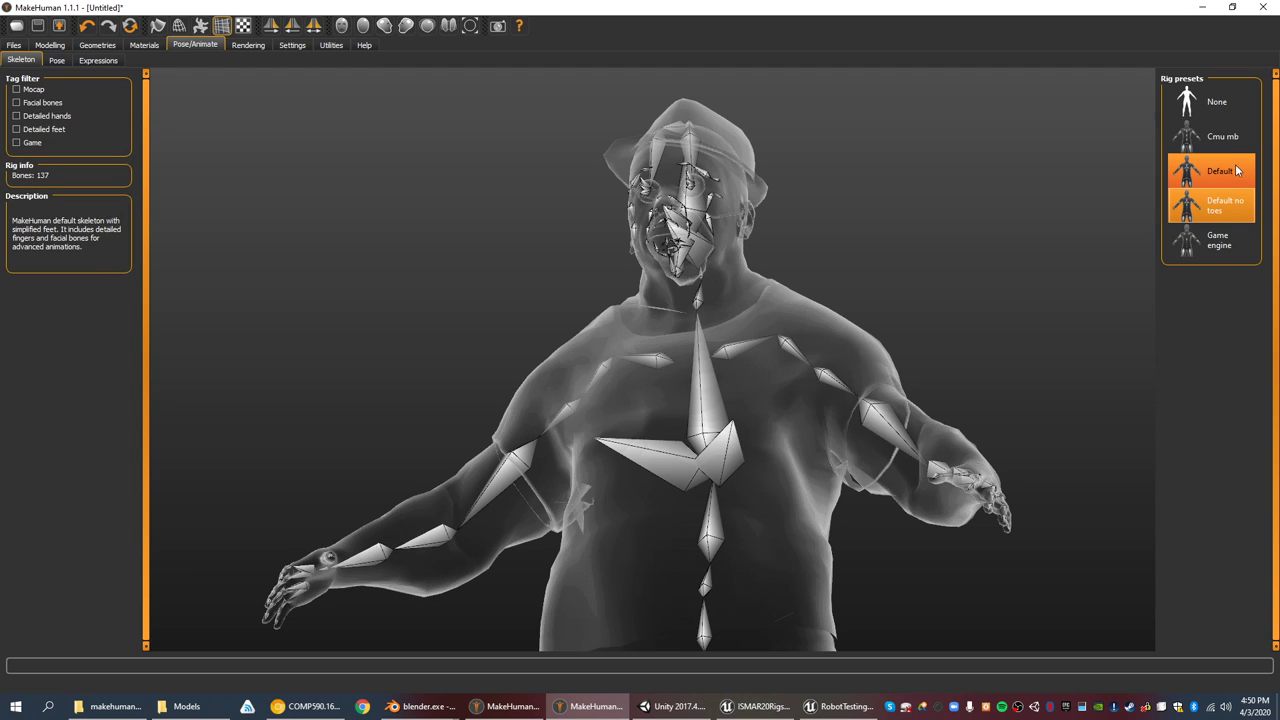
pyautogui.click(1212, 171)
pyautogui.moveTo(497, 301); pyautogui.dragTo(665, 300)
pyautogui.scroll(5, 665, 300)
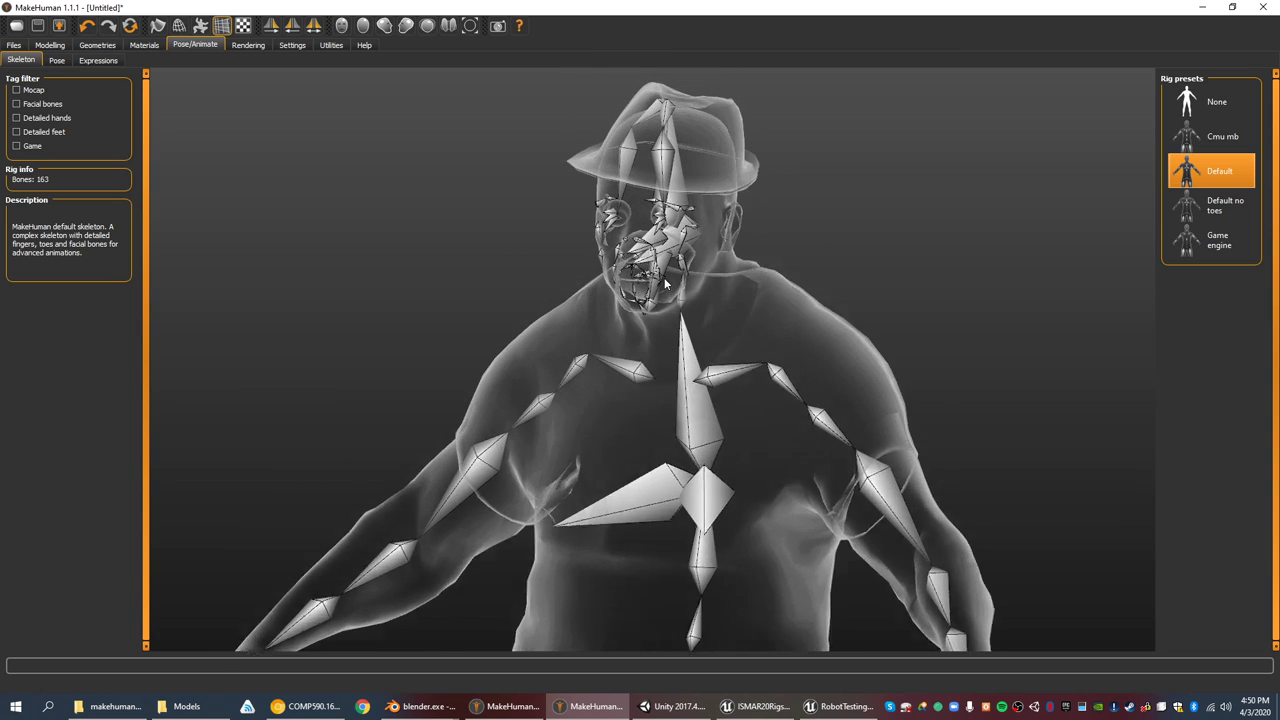
pyautogui.moveTo(607, 393)
pyautogui.mouseDown()
pyautogui.moveTo(751, 386)
pyautogui.moveTo(590, 384)
pyautogui.mouseUp()
pyautogui.moveTo(707, 395); pyautogui.dragTo(641, 543)
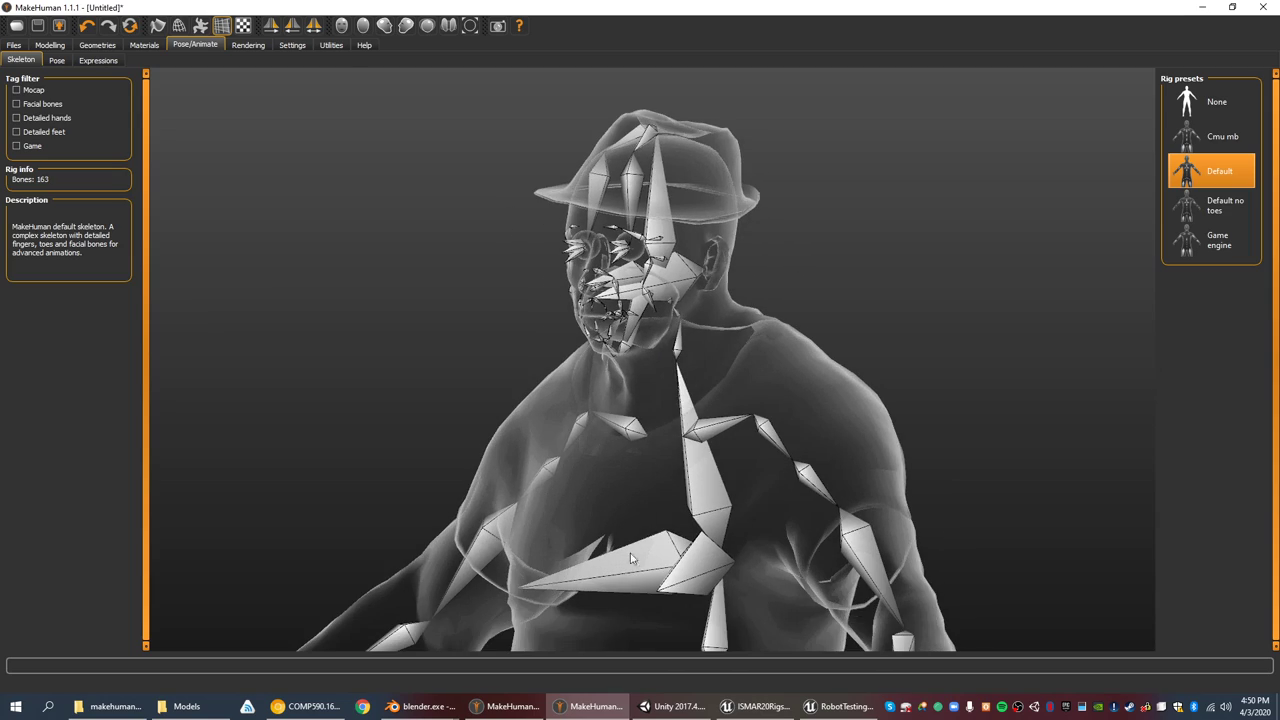
# - Examine the character's full-body skeleton from the front and from the side
pyautogui.moveTo(435, 708)
pyautogui.moveTo(244, 658)
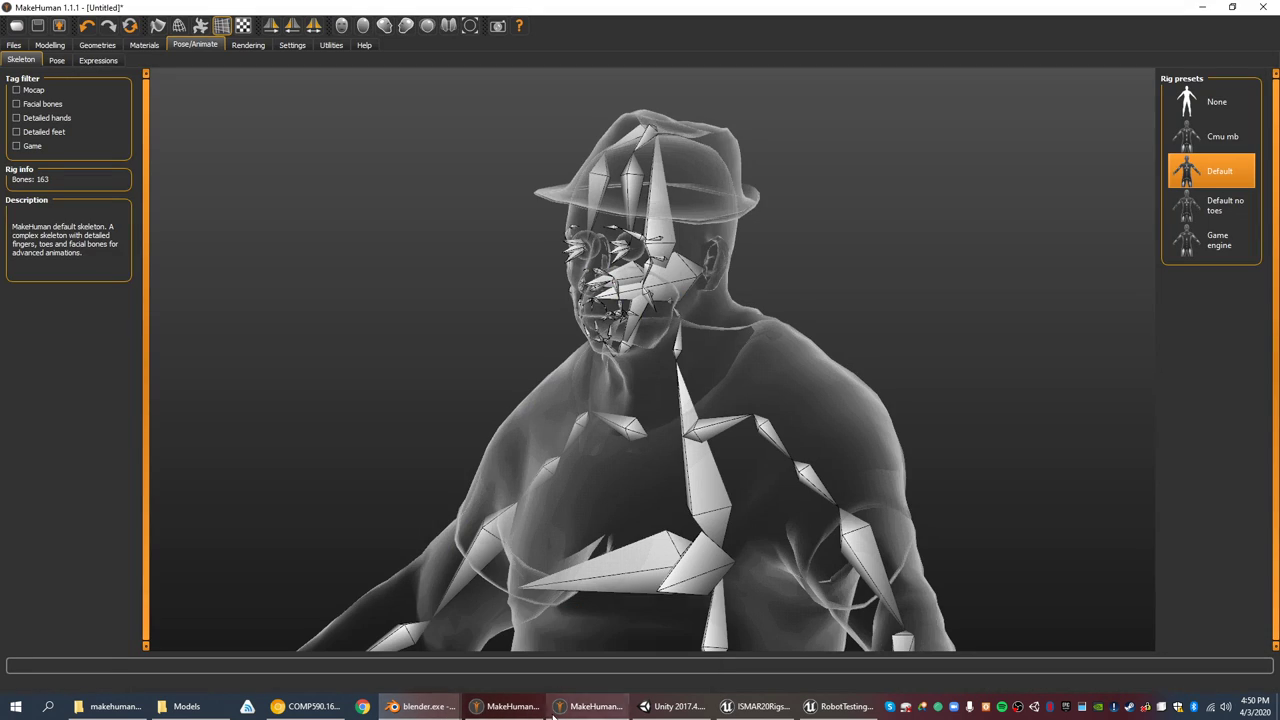
pyautogui.click(532, 712)
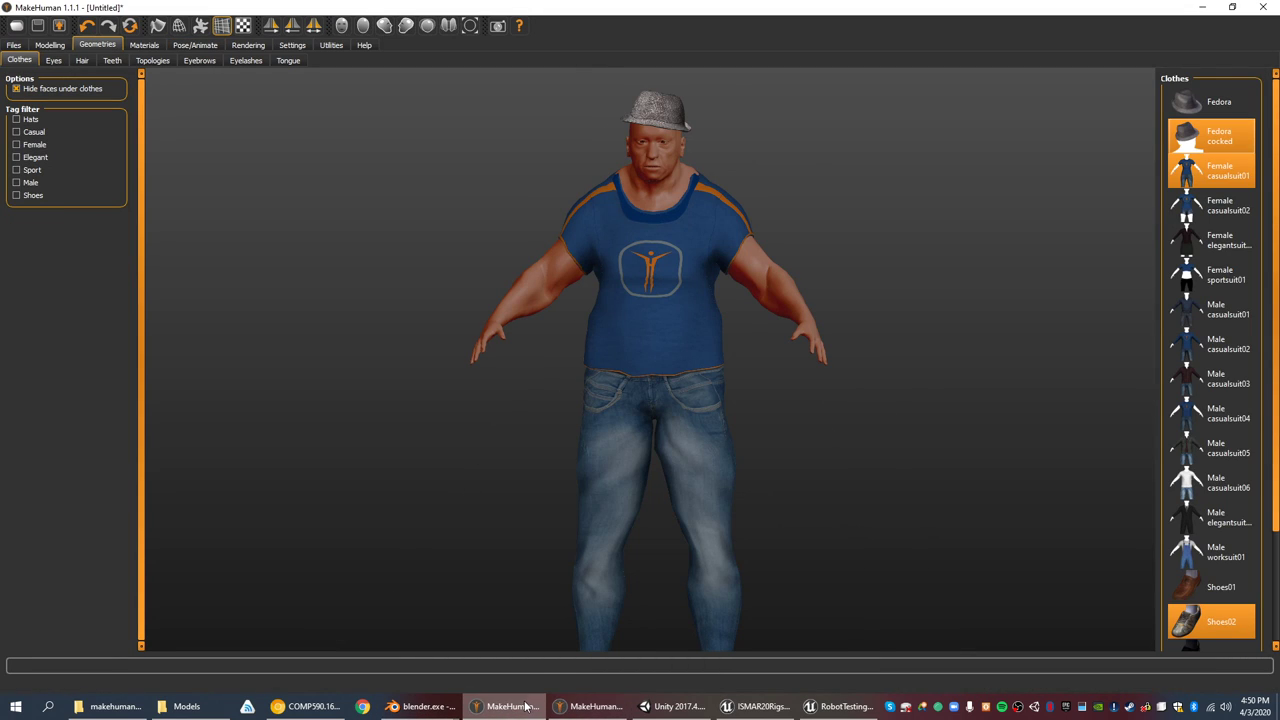
pyautogui.click(523, 705)
pyautogui.moveTo(568, 380); pyautogui.dragTo(629, 398)
pyautogui.scroll(3, 629, 398)
pyautogui.scroll(-5, 628, 398)
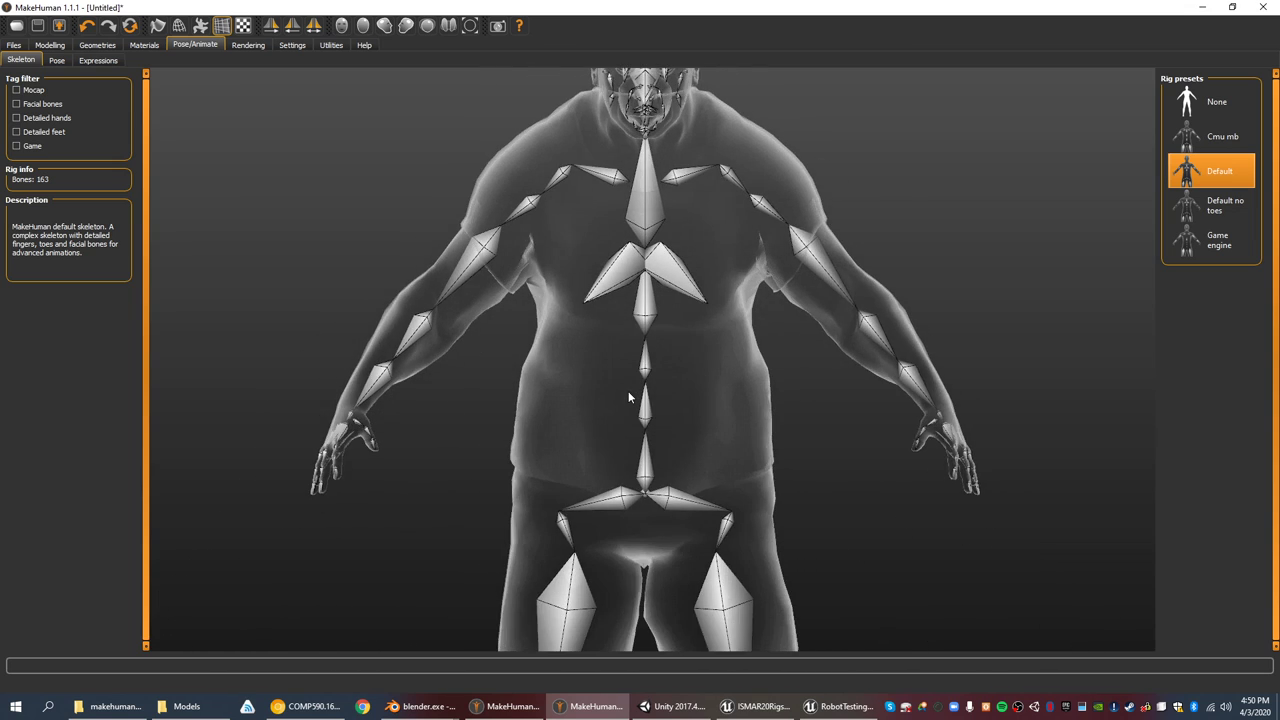
pyautogui.moveTo(775, 248); pyautogui.dragTo(686, 237)
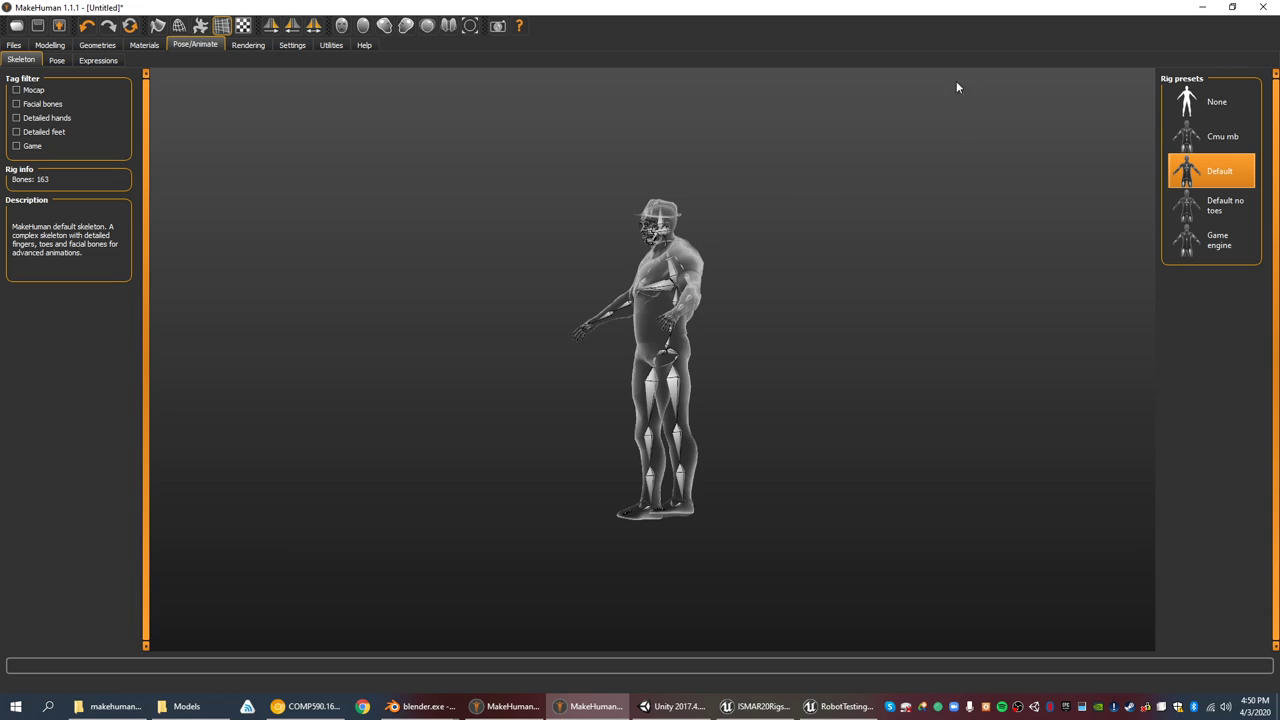
# - Switch to the Google Slides presentation and review the MakeHuman points on the Good Human-Making Libraries slide
pyautogui.click(303, 707)
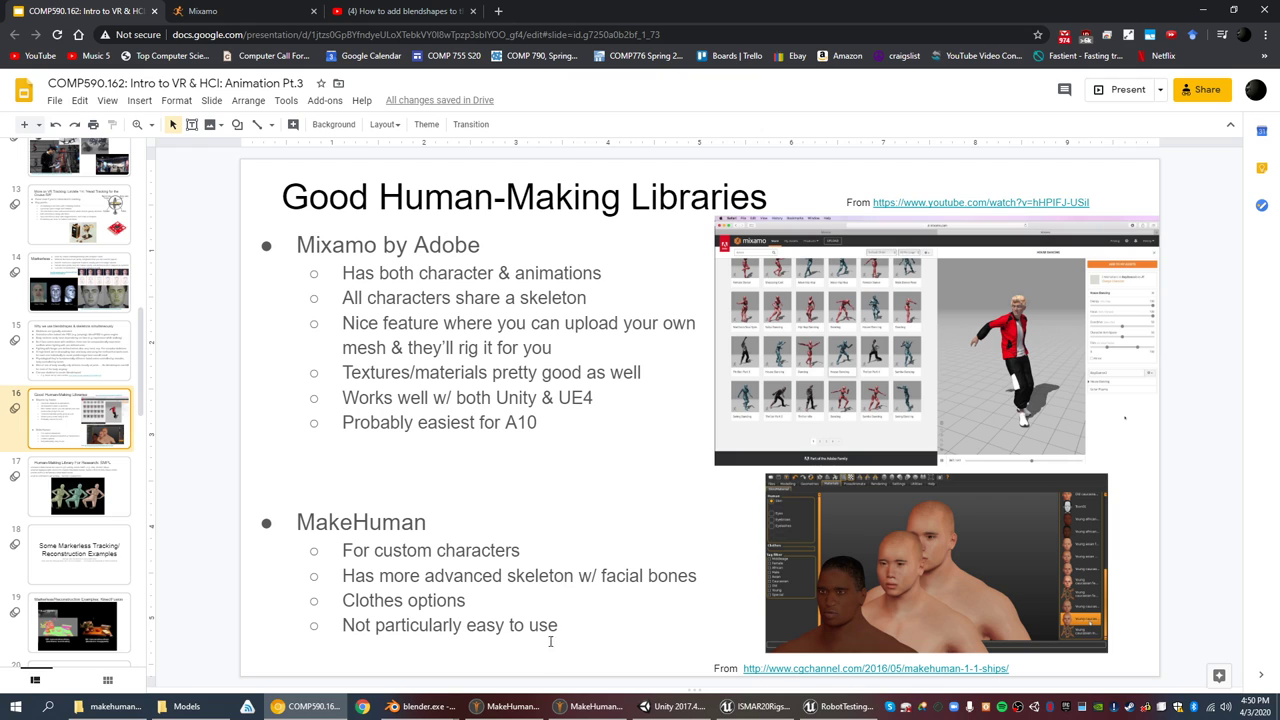
pyautogui.click(596, 706)
pyautogui.click(598, 706)
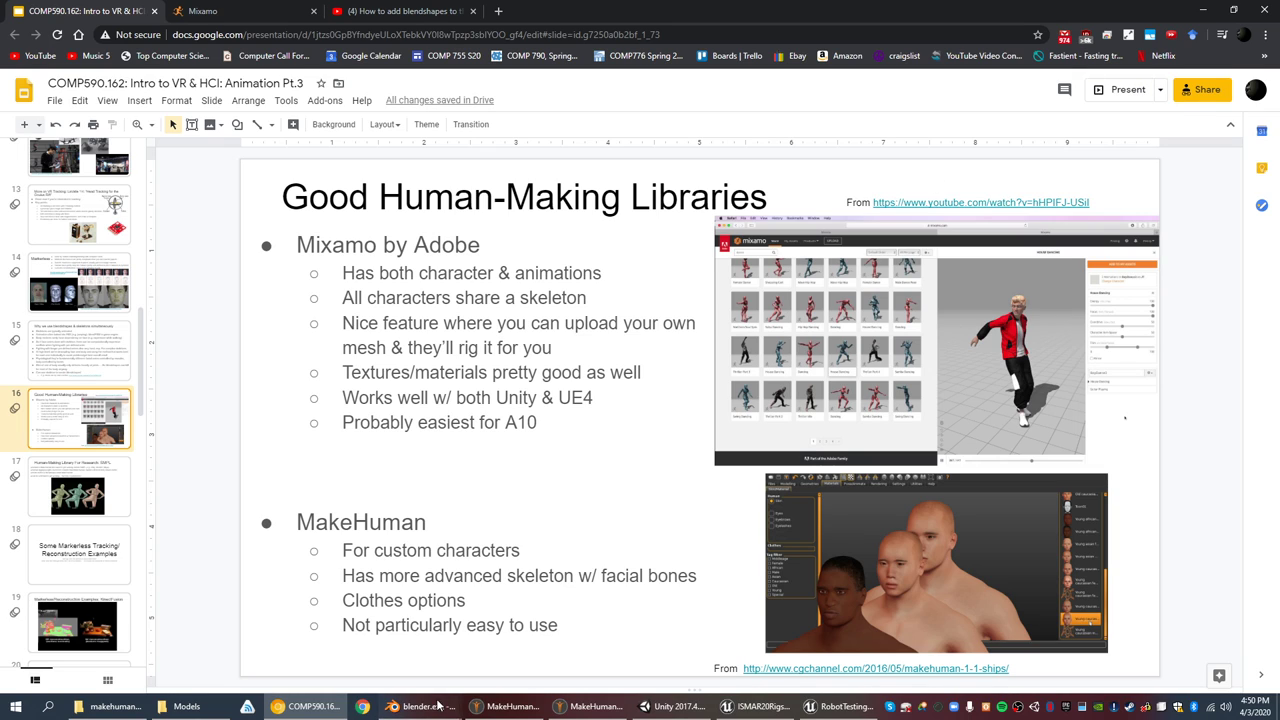
# - Switch to the Blender scene with the top-hatted character and add a Pitchipoy Human meta-rig armature
pyautogui.moveTo(420, 706)
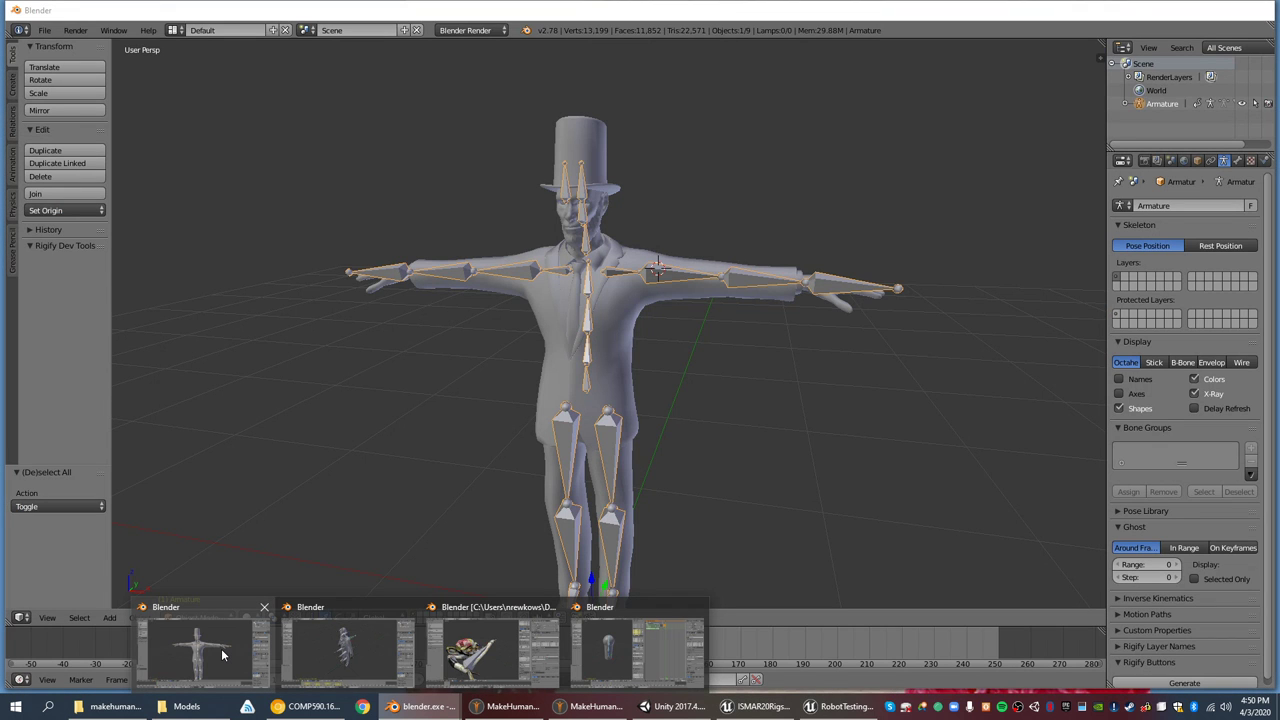
pyautogui.click(222, 655)
pyautogui.moveTo(808, 342); pyautogui.dragTo(764, 342, button='middle')
pyautogui.scroll(-5, 812, 340)
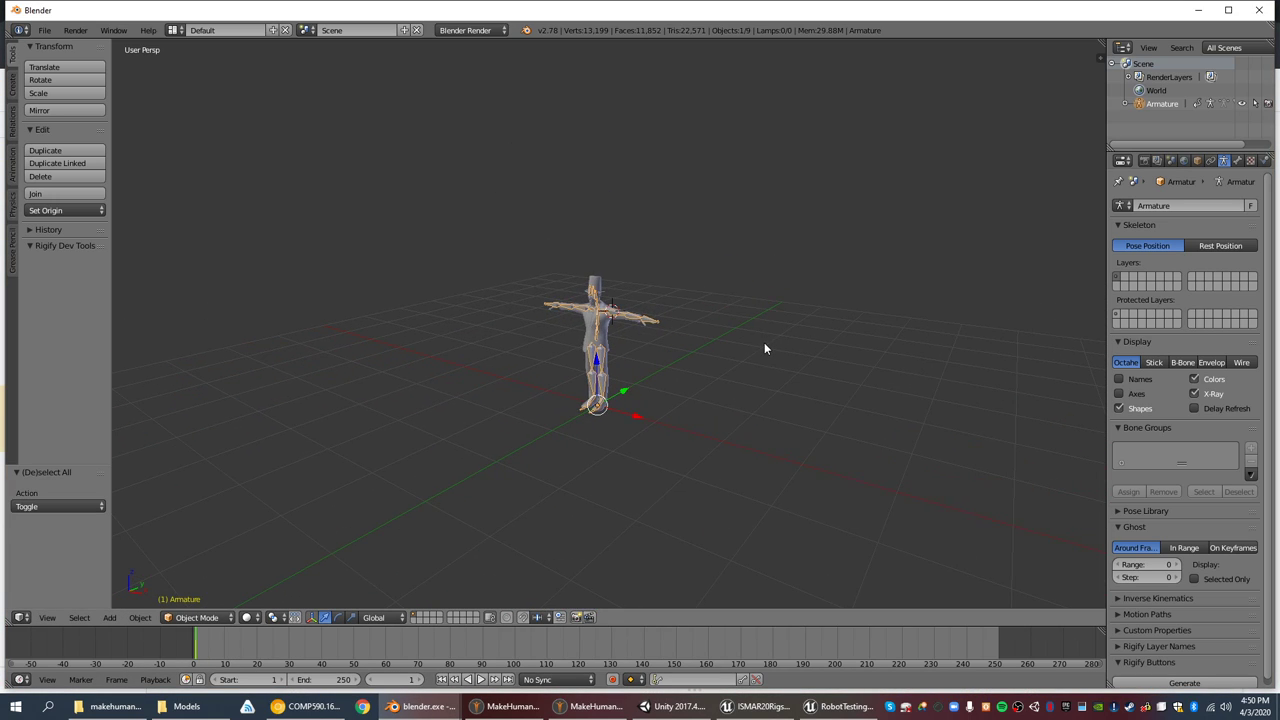
pyautogui.hotkey('ctrl', 'a')
pyautogui.press('Escape')
pyautogui.hotkey('shift', 'a')
pyautogui.moveTo(659, 392)
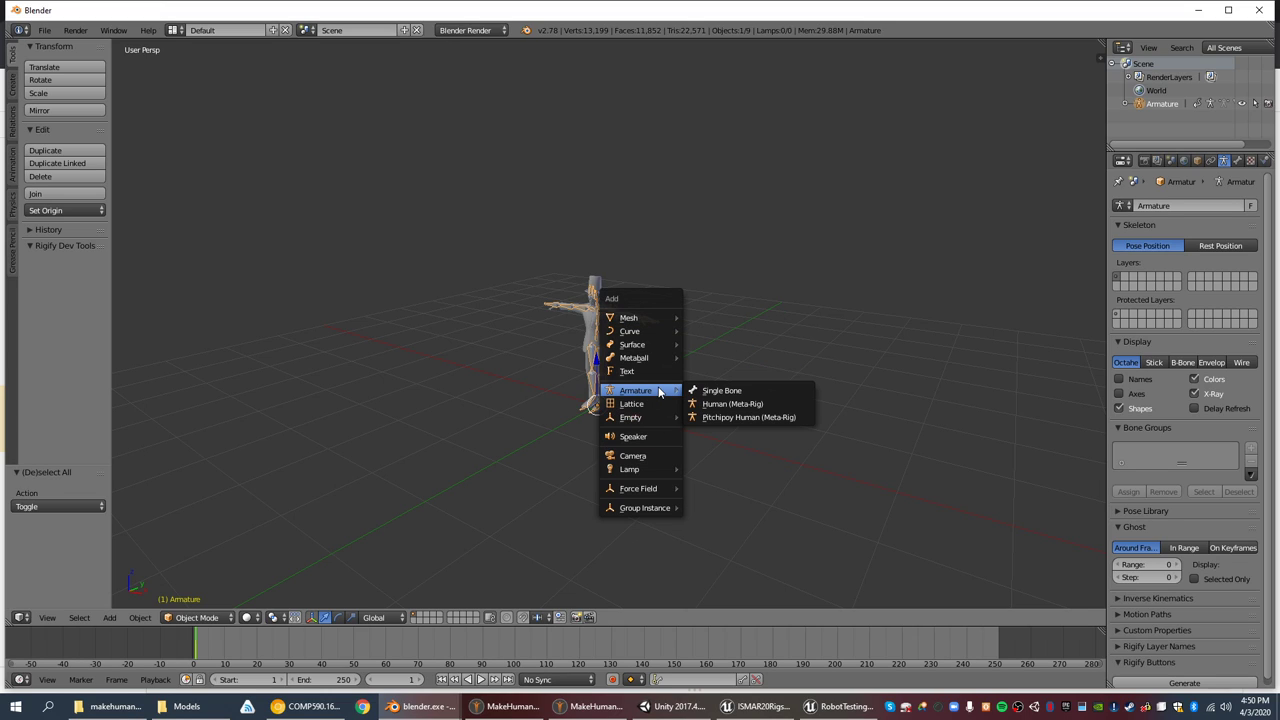
pyautogui.click(750, 417)
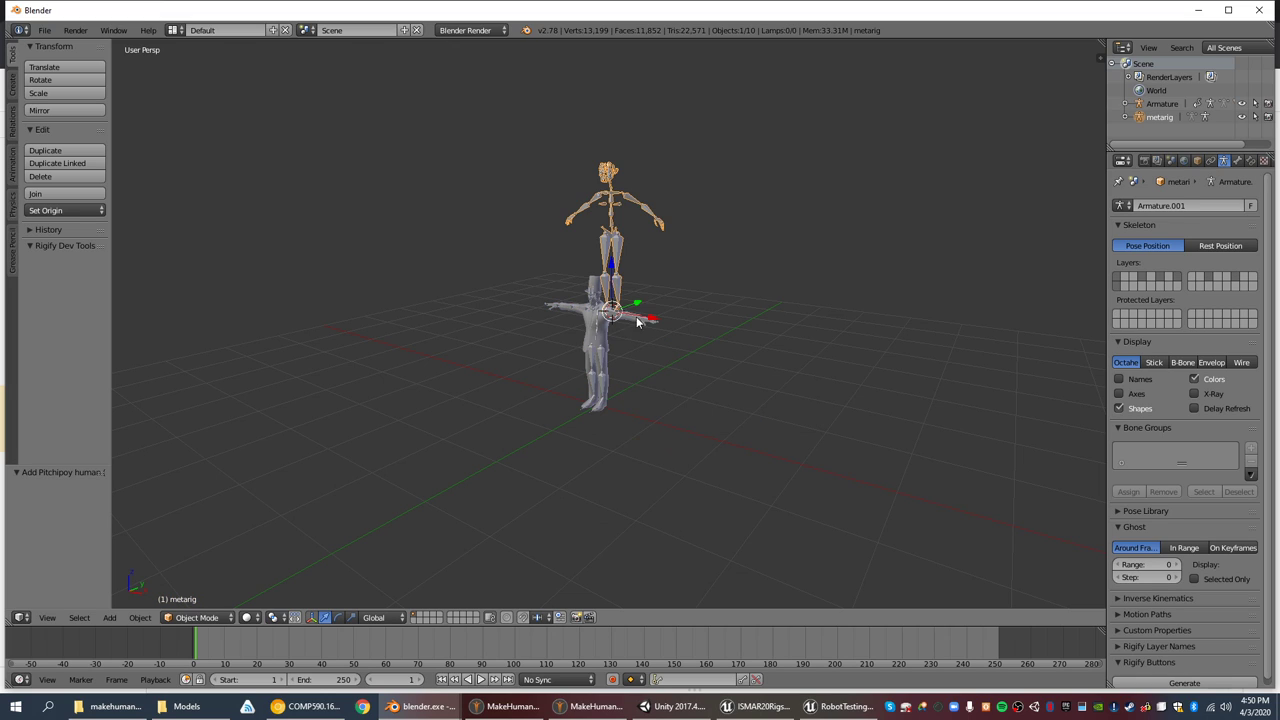
# - Examine the facial bones of the Pitchipoy Human meta-rig up close from several angles
pyautogui.scroll(5, 670, 212)
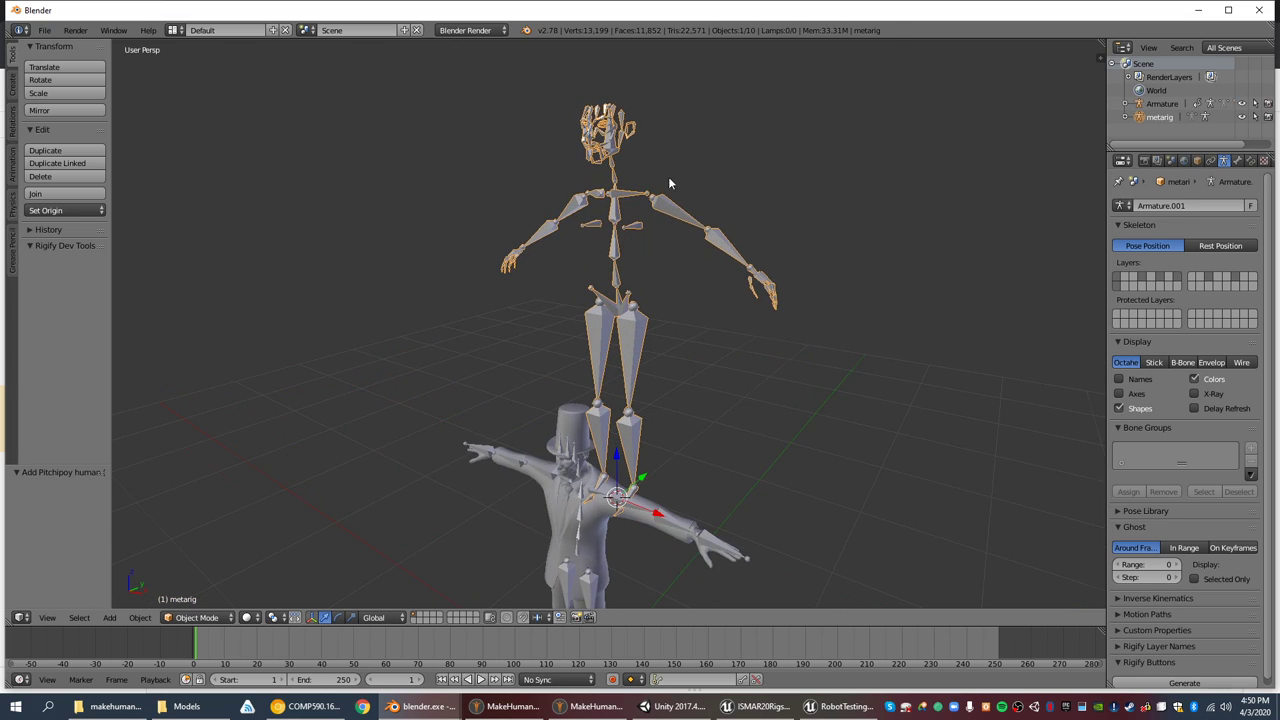
pyautogui.hotkey('shift', 'f')
pyautogui.press('w')
pyautogui.press('a')
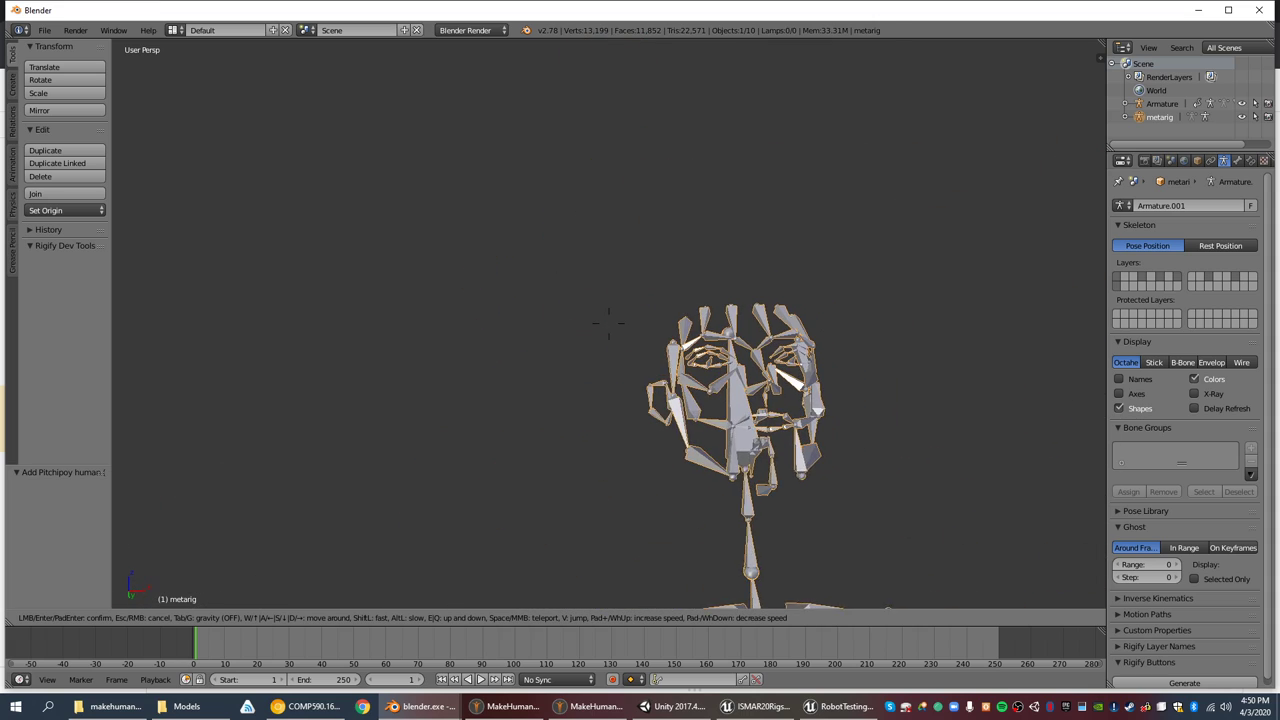
pyautogui.press('w')
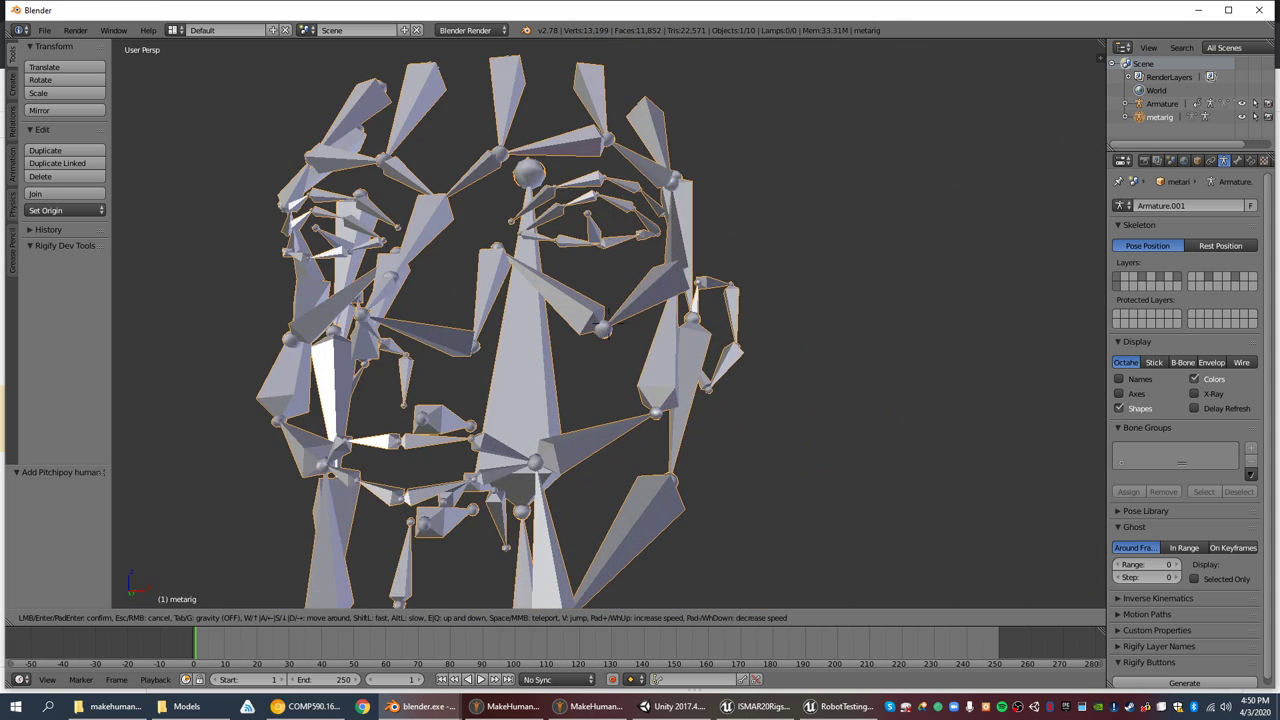
pyautogui.press('s')
pyautogui.press('a')
pyautogui.press('w')
pyautogui.press('d')
pyautogui.click(608, 323)
pyautogui.hotkey('shift', 'f')
pyautogui.press('a')
pyautogui.press('a')
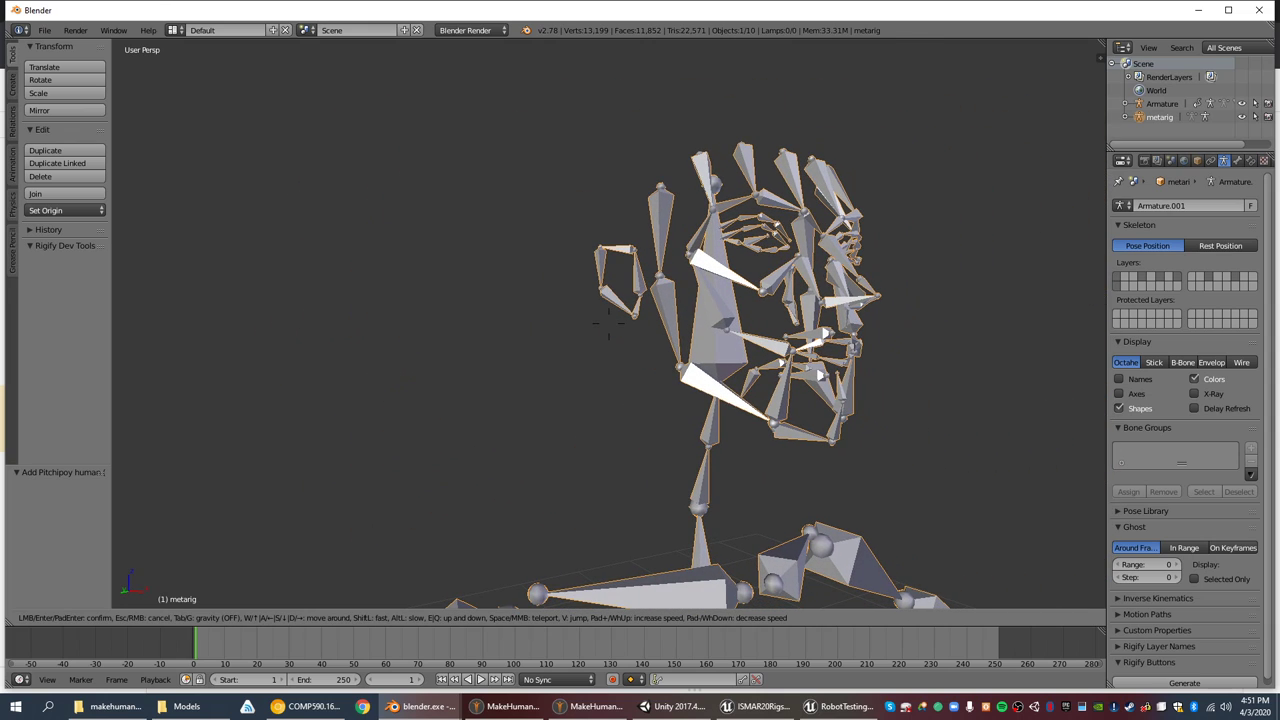
pyautogui.click(608, 322)
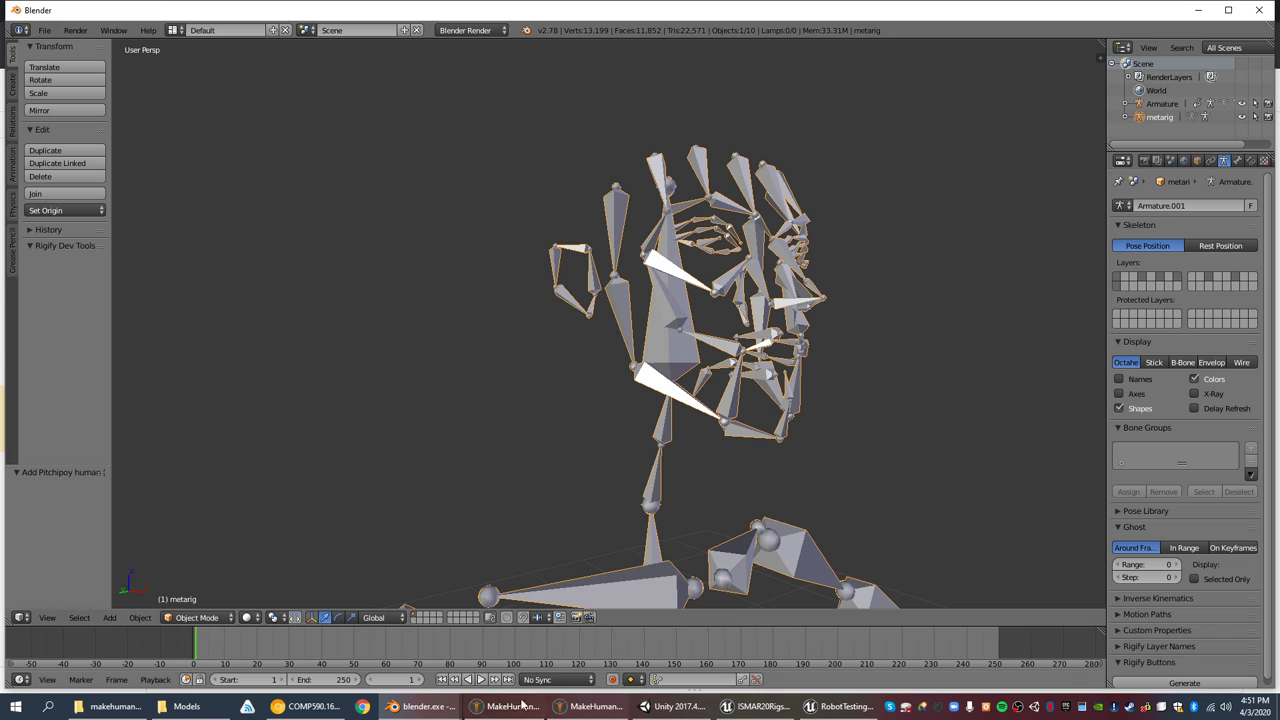
# - Return to Google Slides and present the slide on the SMPL human-making library, revealing its bullet points one by one
pyautogui.click(309, 707)
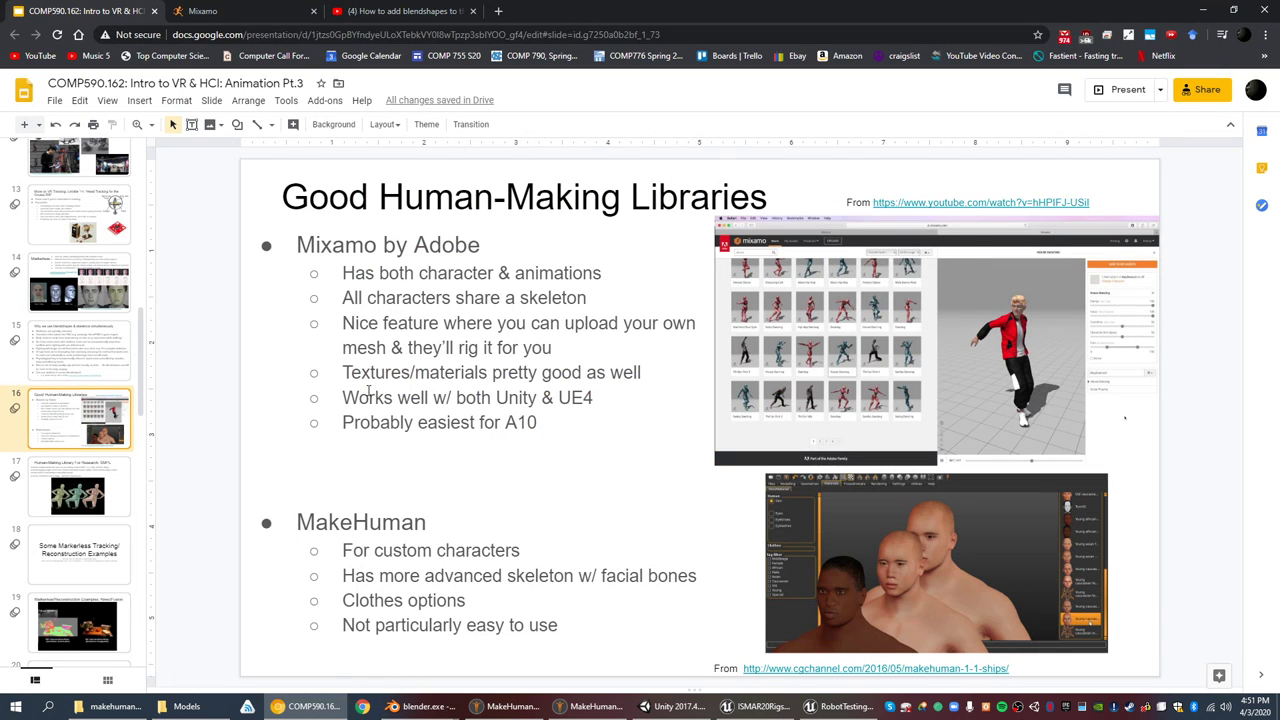
pyautogui.click(86, 483)
pyautogui.click(1124, 95)
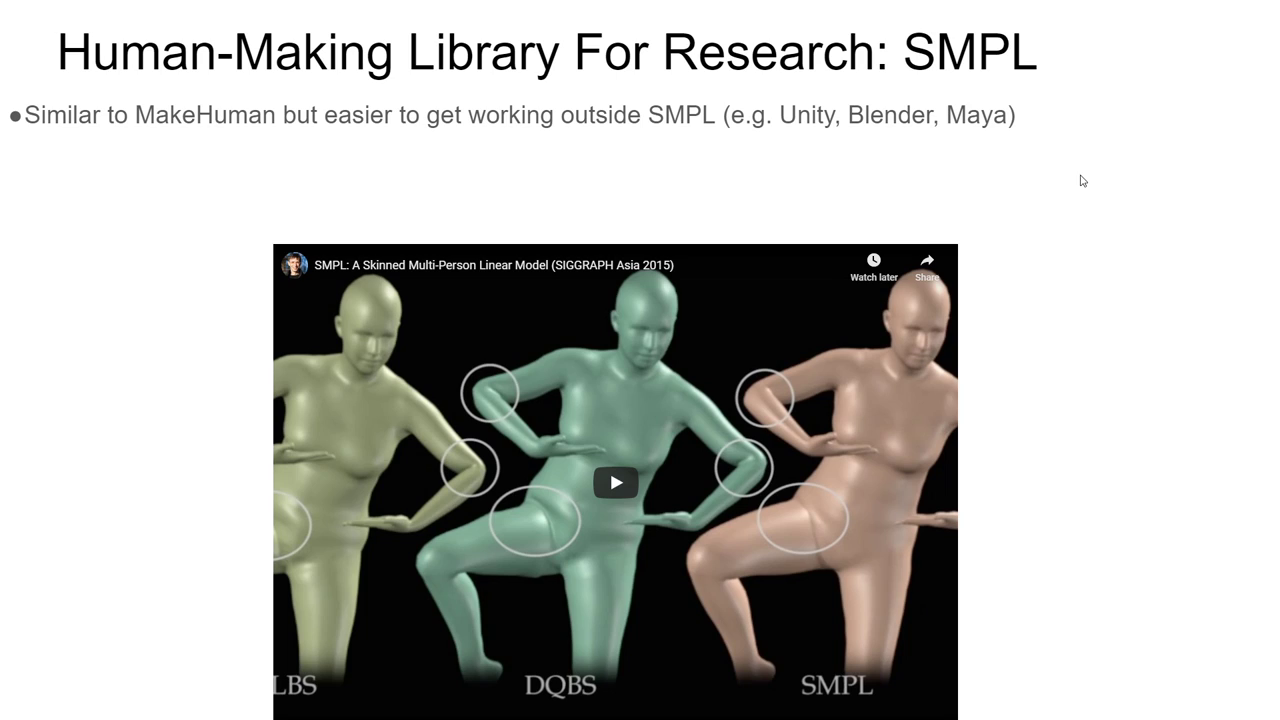
pyautogui.click(1134, 174)
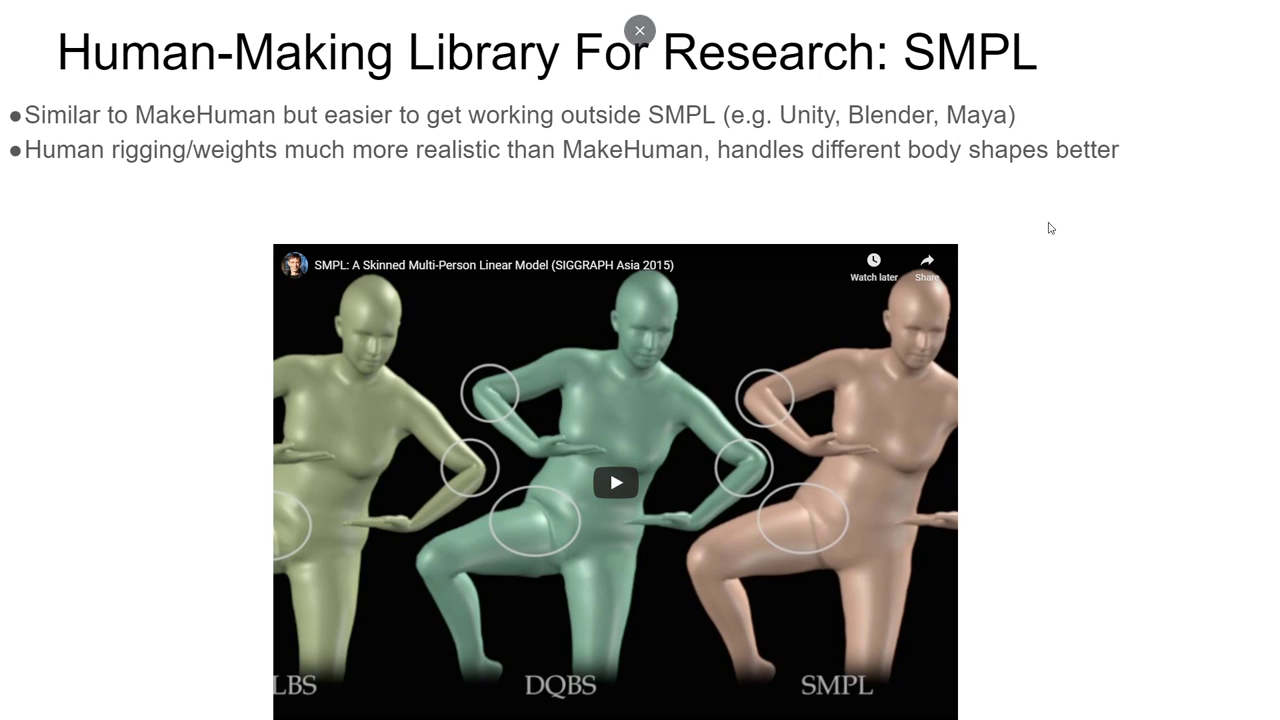
pyautogui.press('Right')
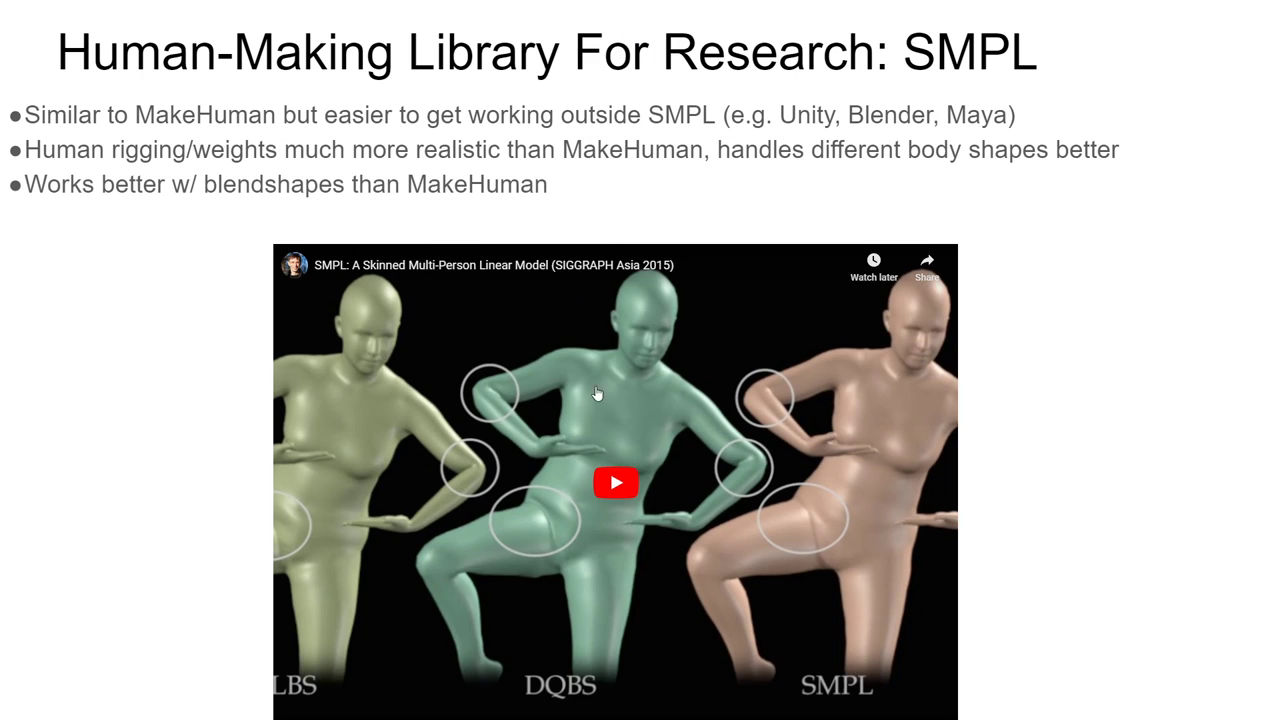
pyautogui.press('Right')
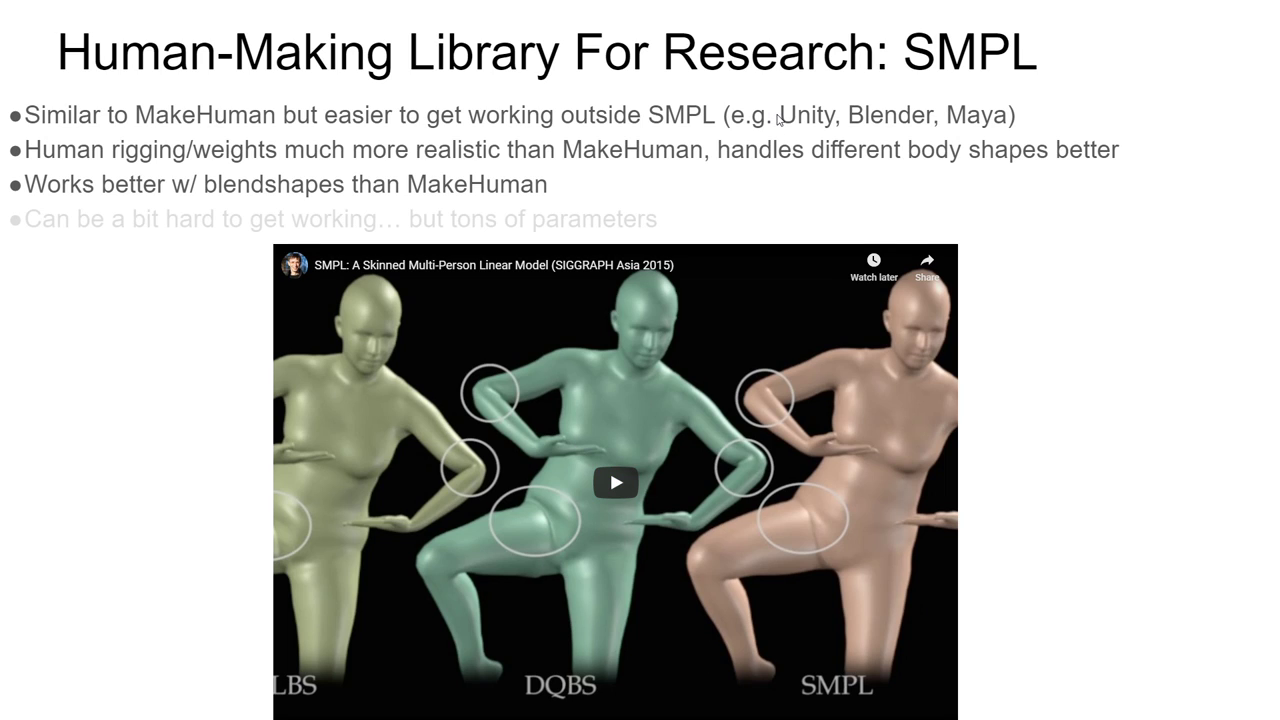
# - Play the slide's embedded SMPL video in full screen and skip ahead to about 0:16
pyautogui.click(666, 423)
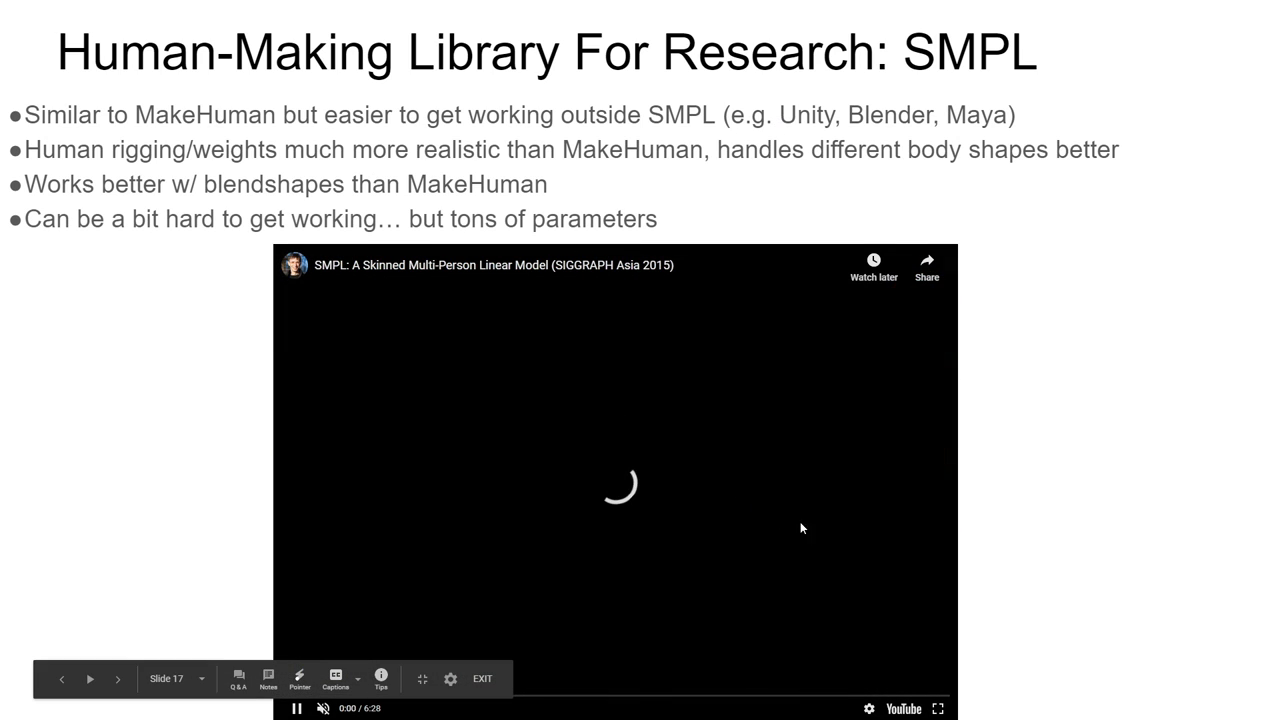
pyautogui.click(938, 708)
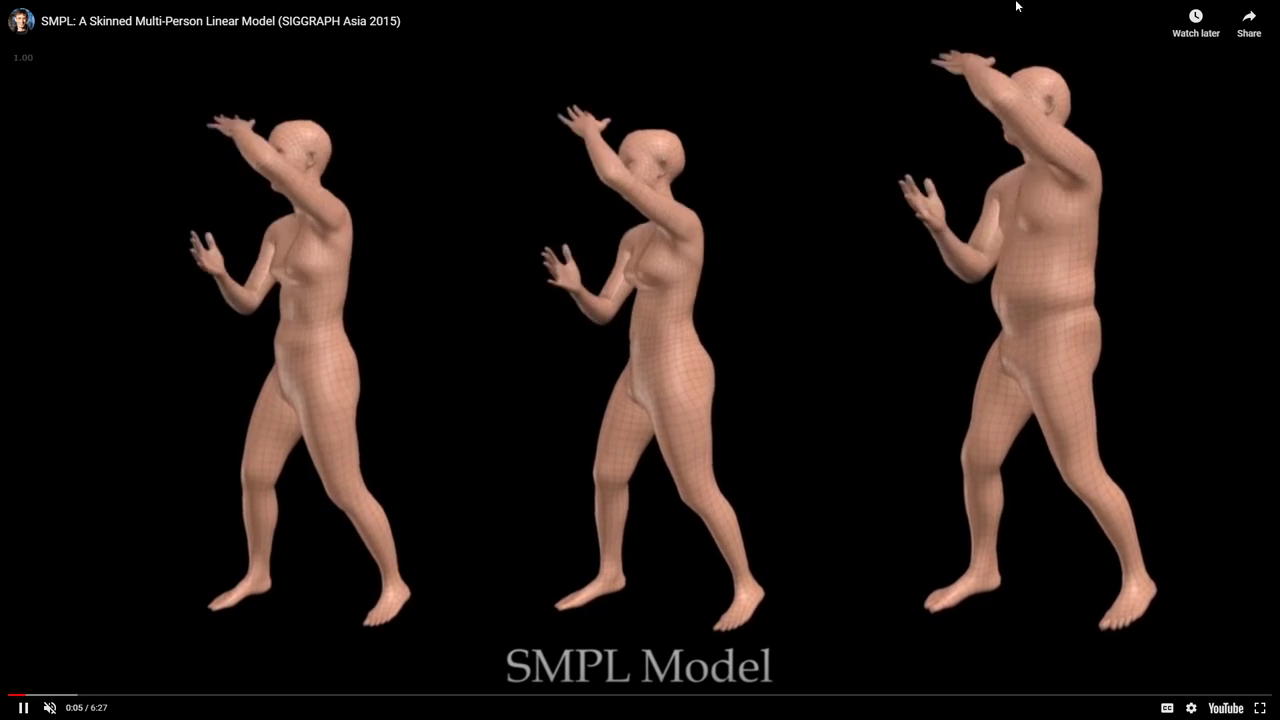
pyautogui.click(63, 695)
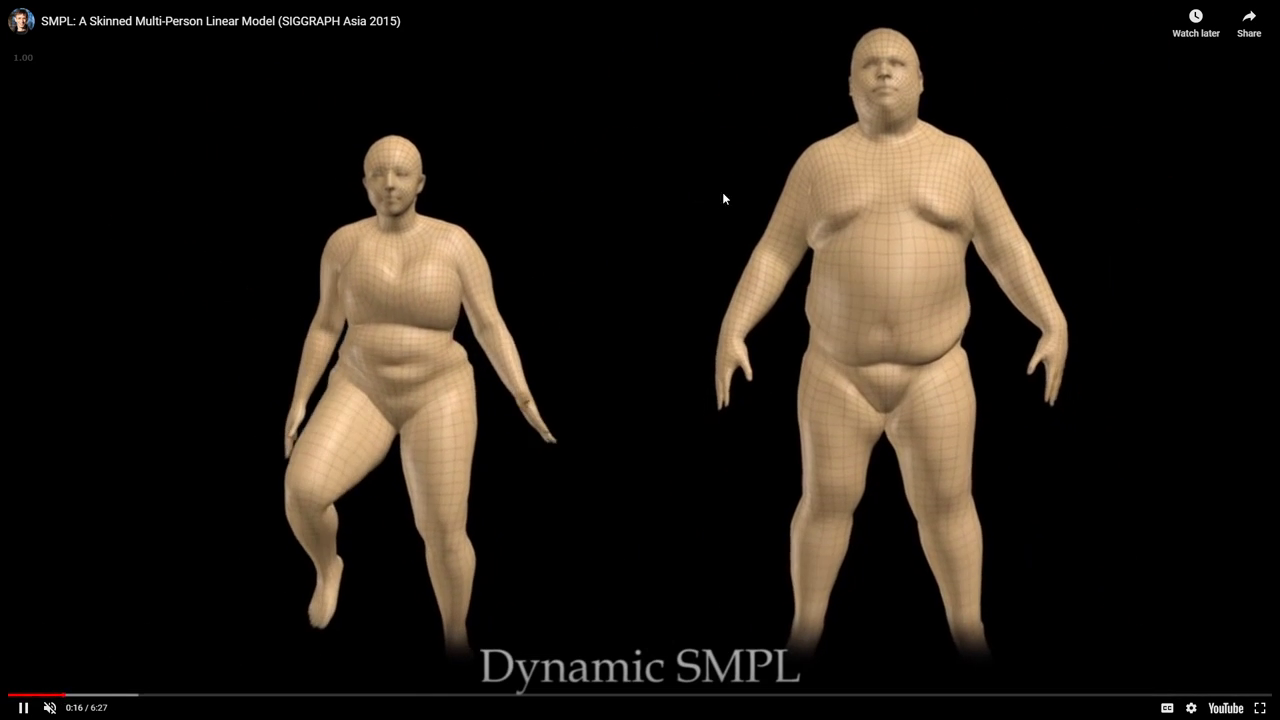
# - Seek back and forth between the Dynamic SMPL and Standard Skinning sections of the video, ending at about 0:35
pyautogui.click(96, 695)
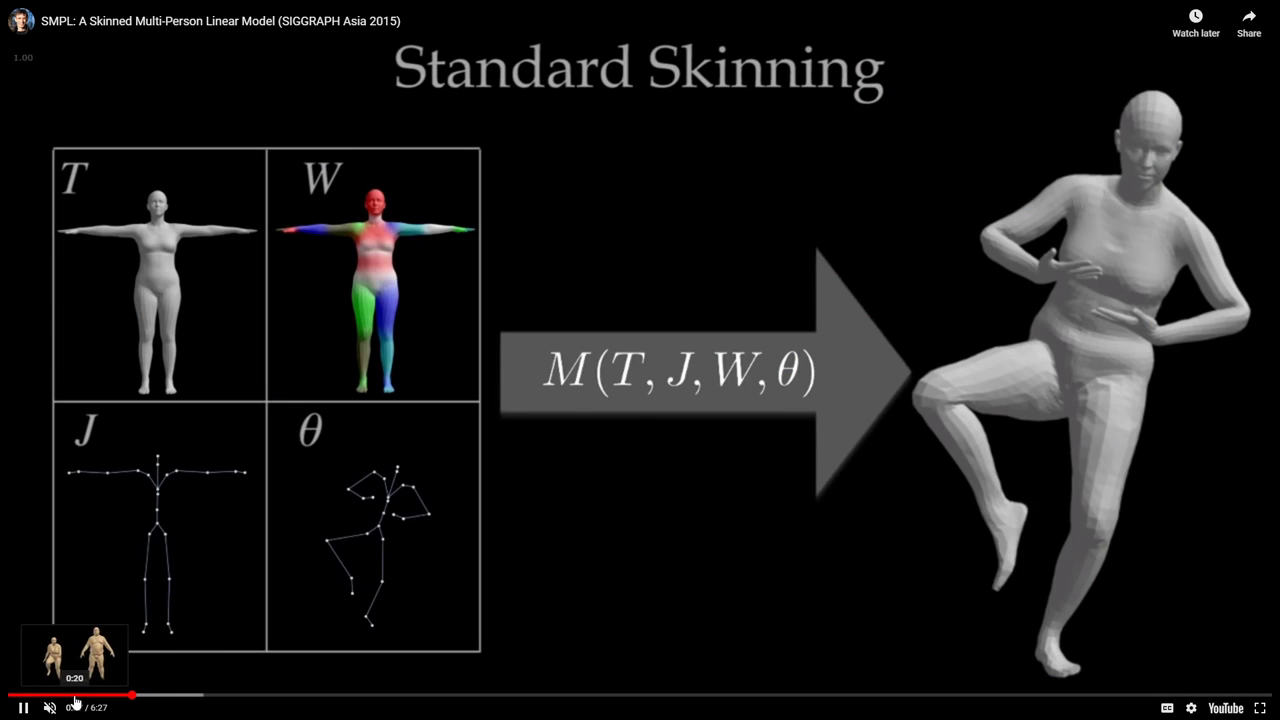
pyautogui.click(73, 698)
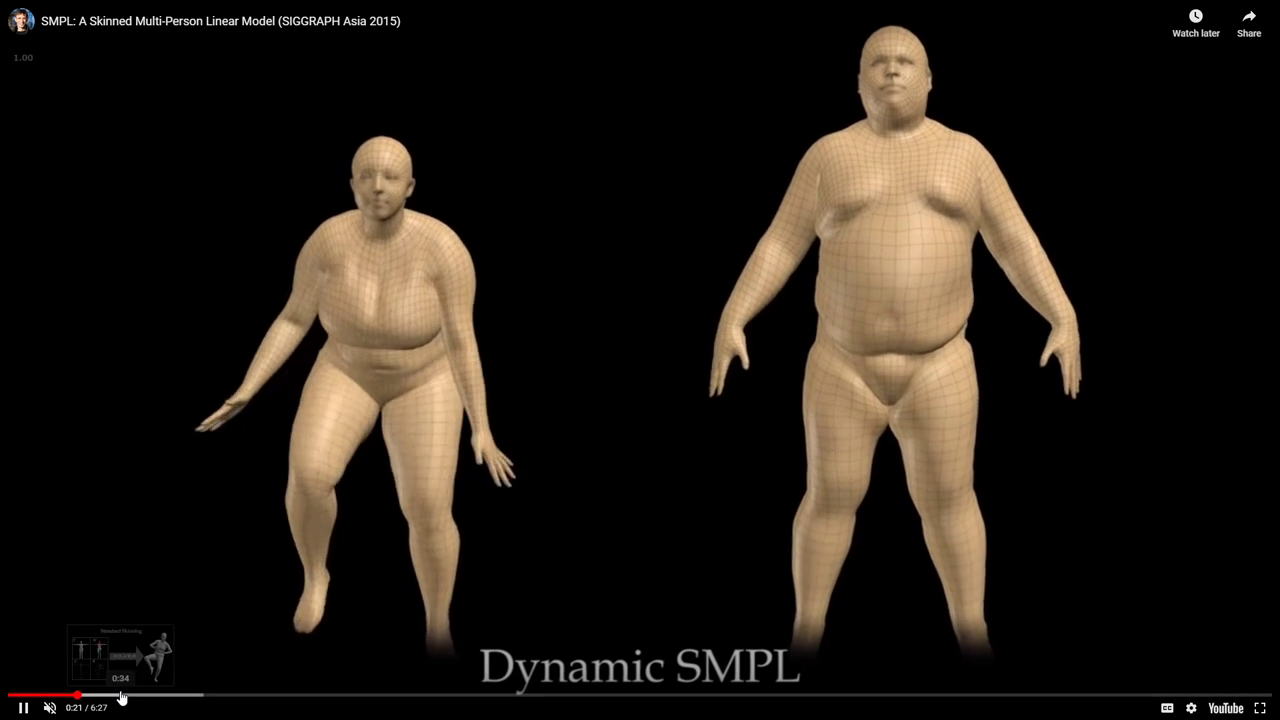
pyautogui.click(121, 695)
pyautogui.moveTo(122, 697); pyautogui.dragTo(123, 697)
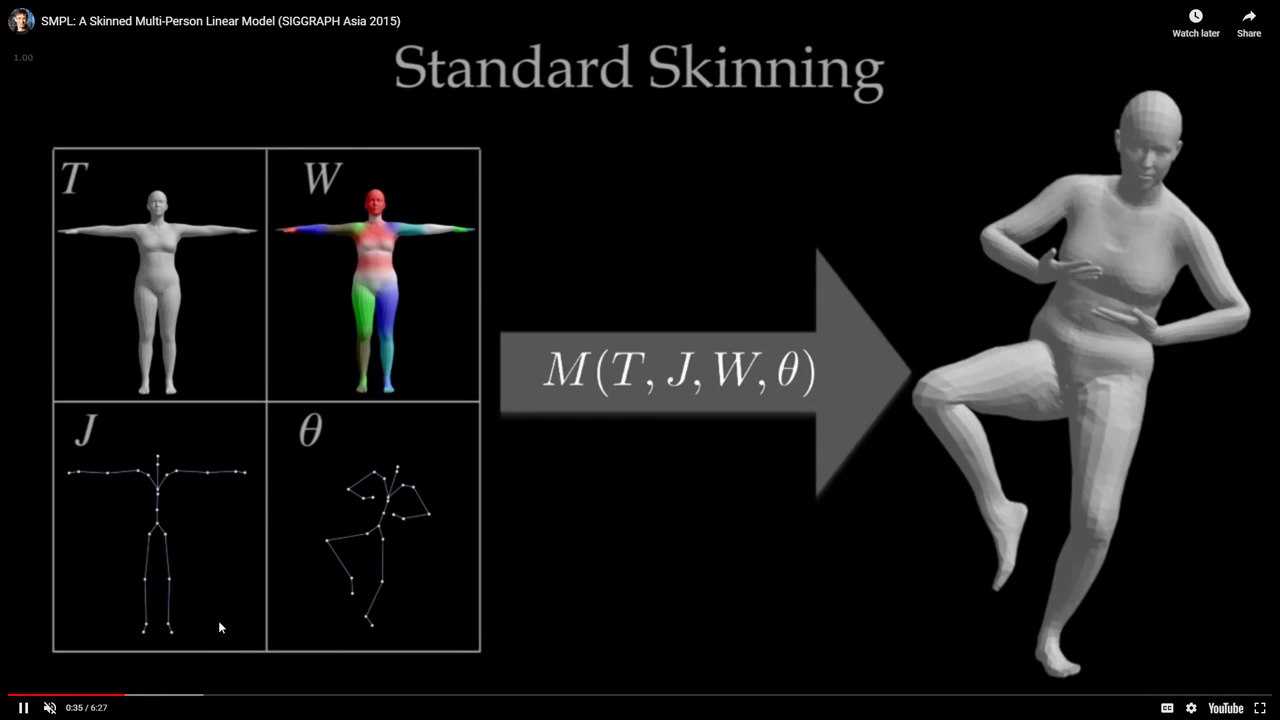
# - Skip ahead through the LBS, DQBS and SMPL comparison to the completed SMPL Model Pipeline at about 2:01
pyautogui.click(190, 696)
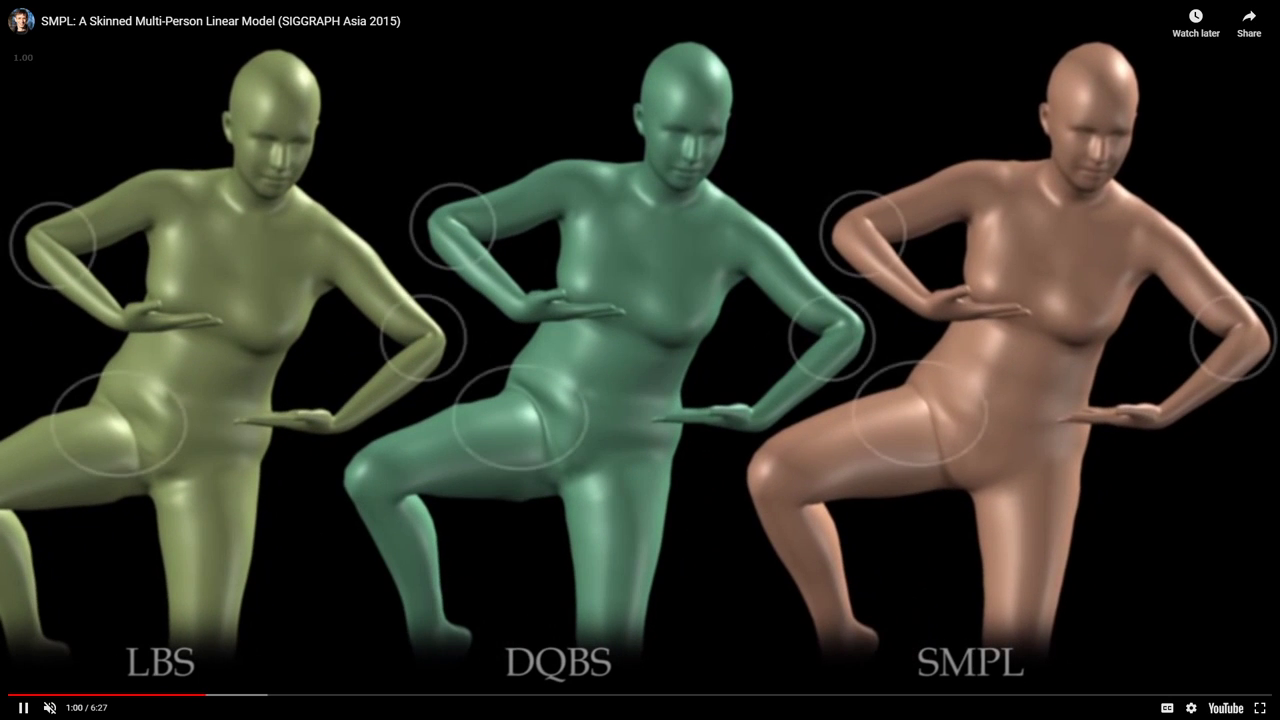
pyautogui.click(241, 697)
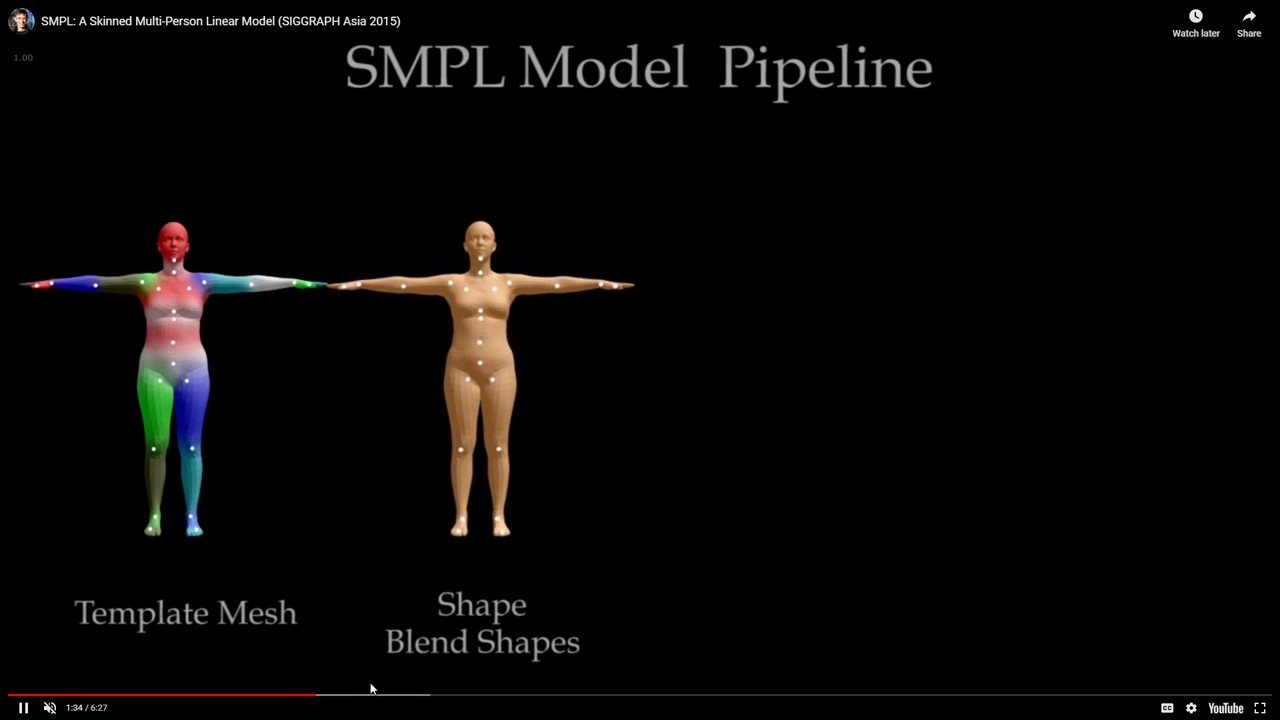
pyautogui.moveTo(362, 700); pyautogui.dragTo(431, 700)
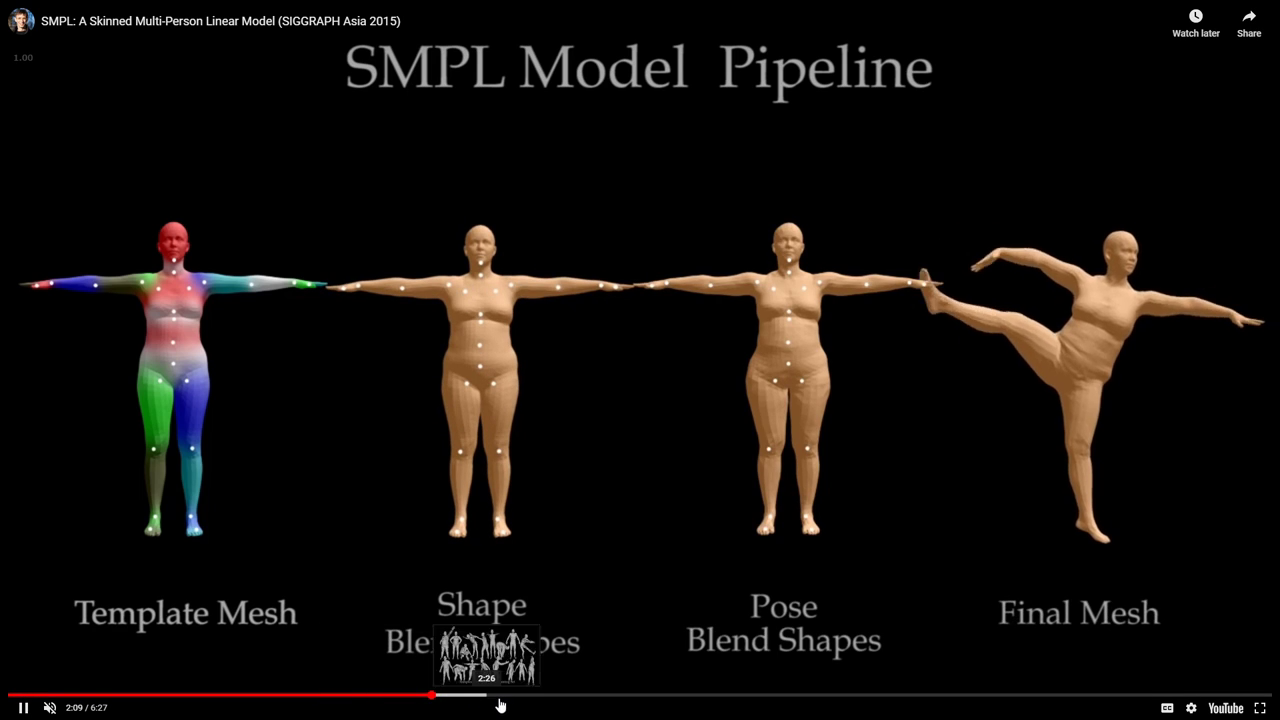
pyautogui.click(404, 697)
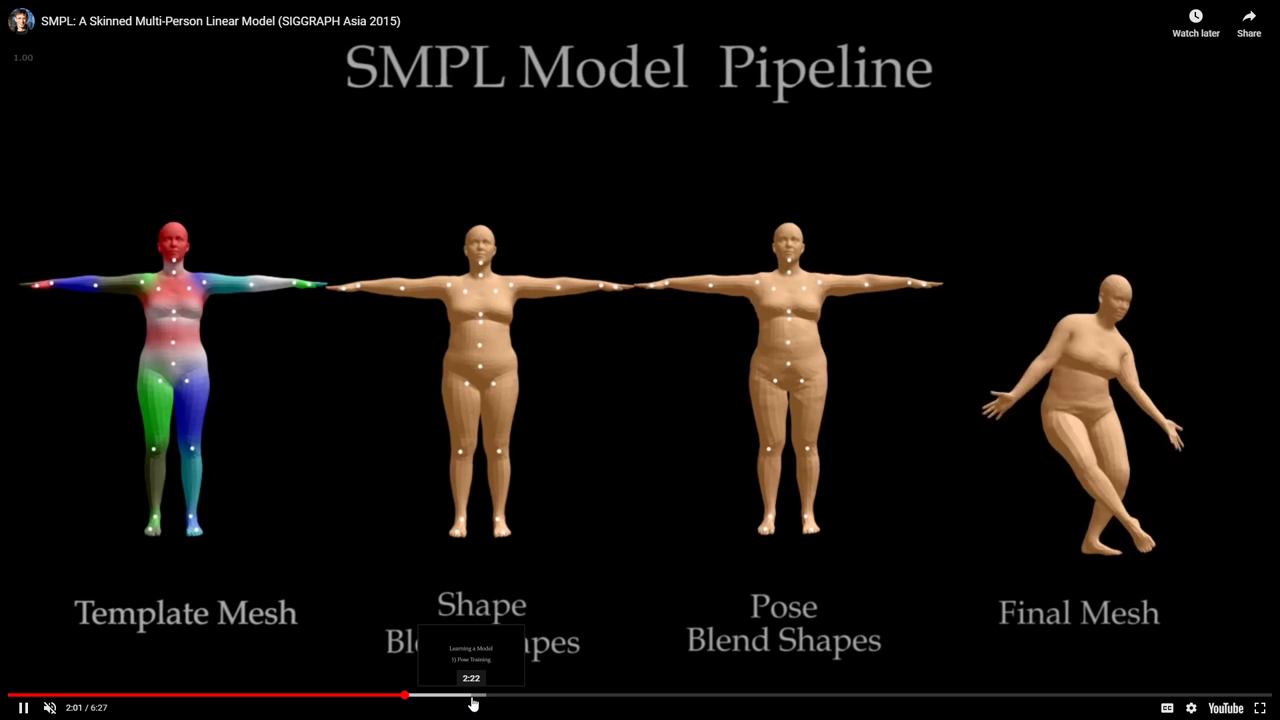